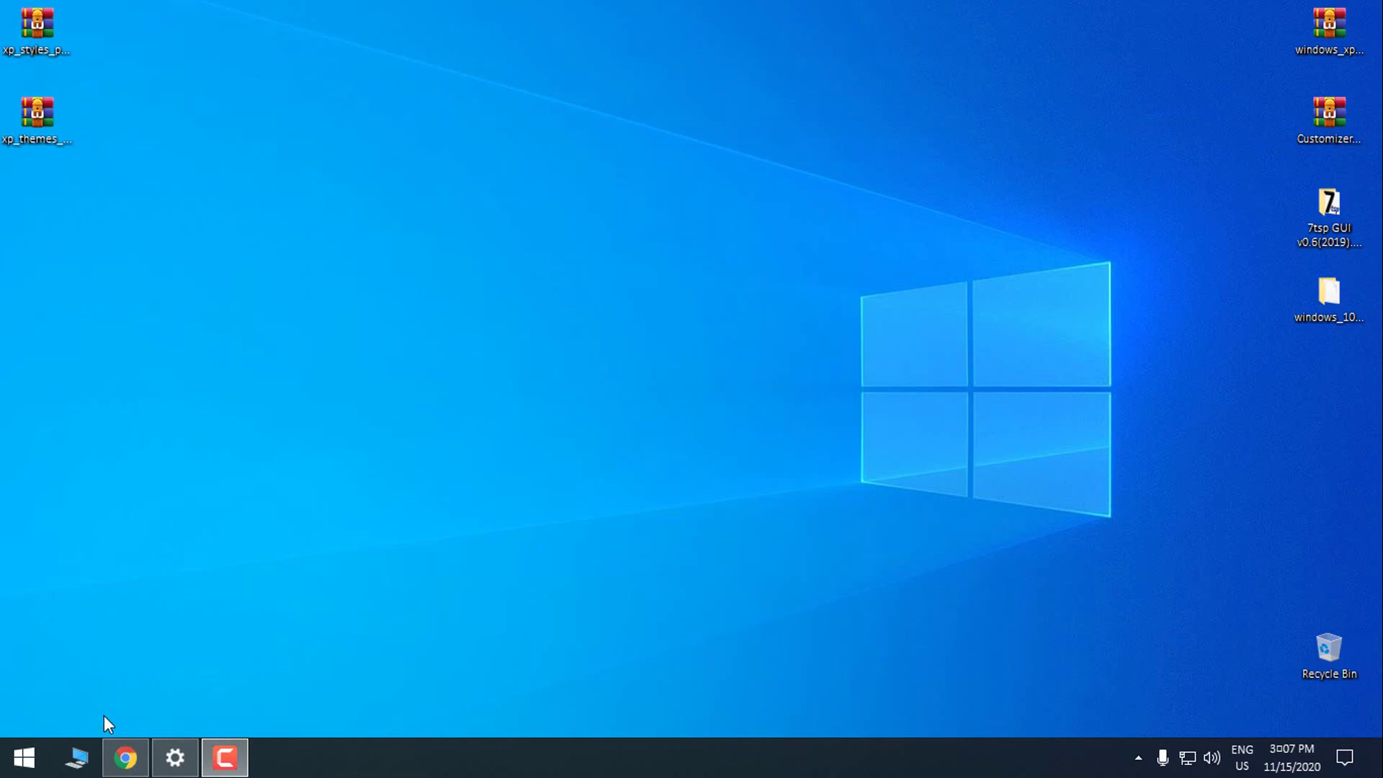
Switch to Chrome and find the download link on the OldNewExplorer 1.1.9 forum page.
{"action": "left_click", "coordinate": [126, 758]}
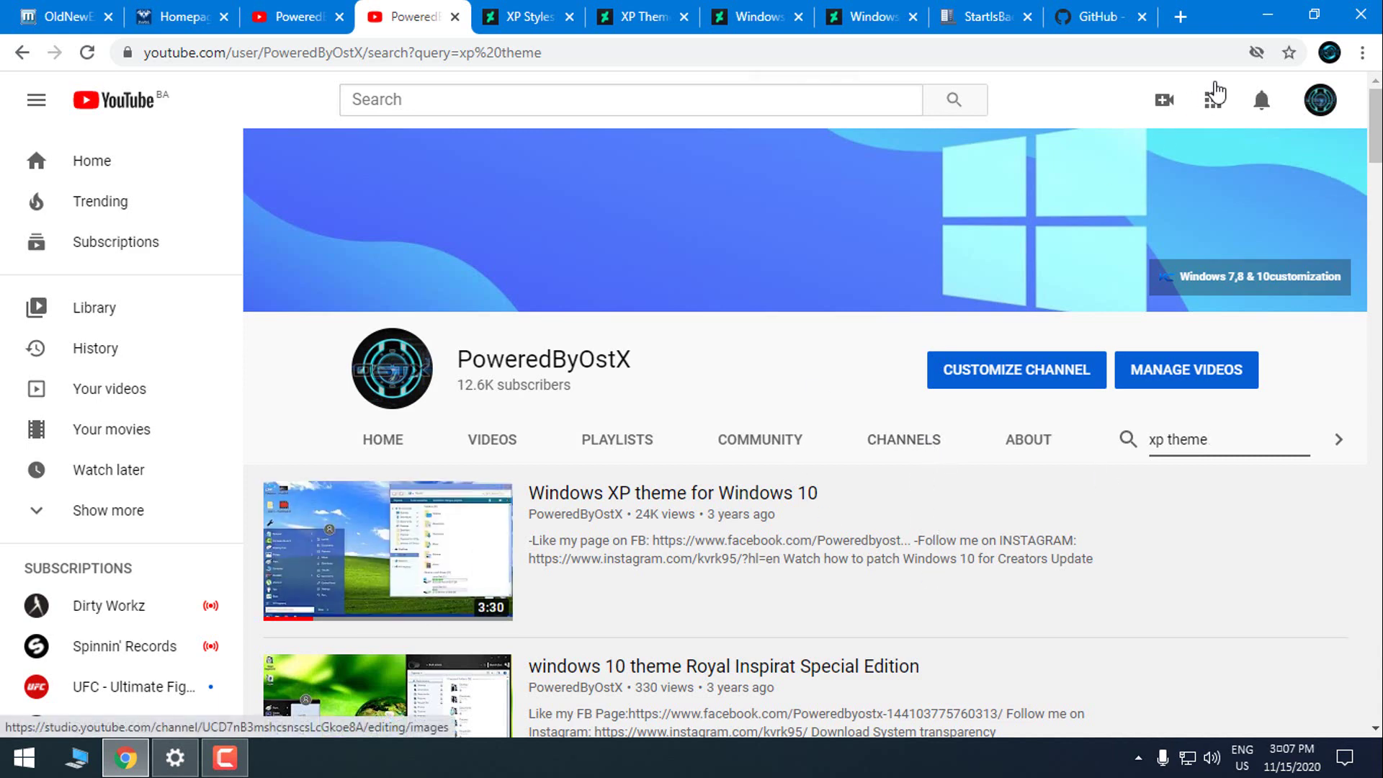
{"action": "left_click", "coordinate": [1266, 16]}
{"action": "key", "text": "alt+Tab"}
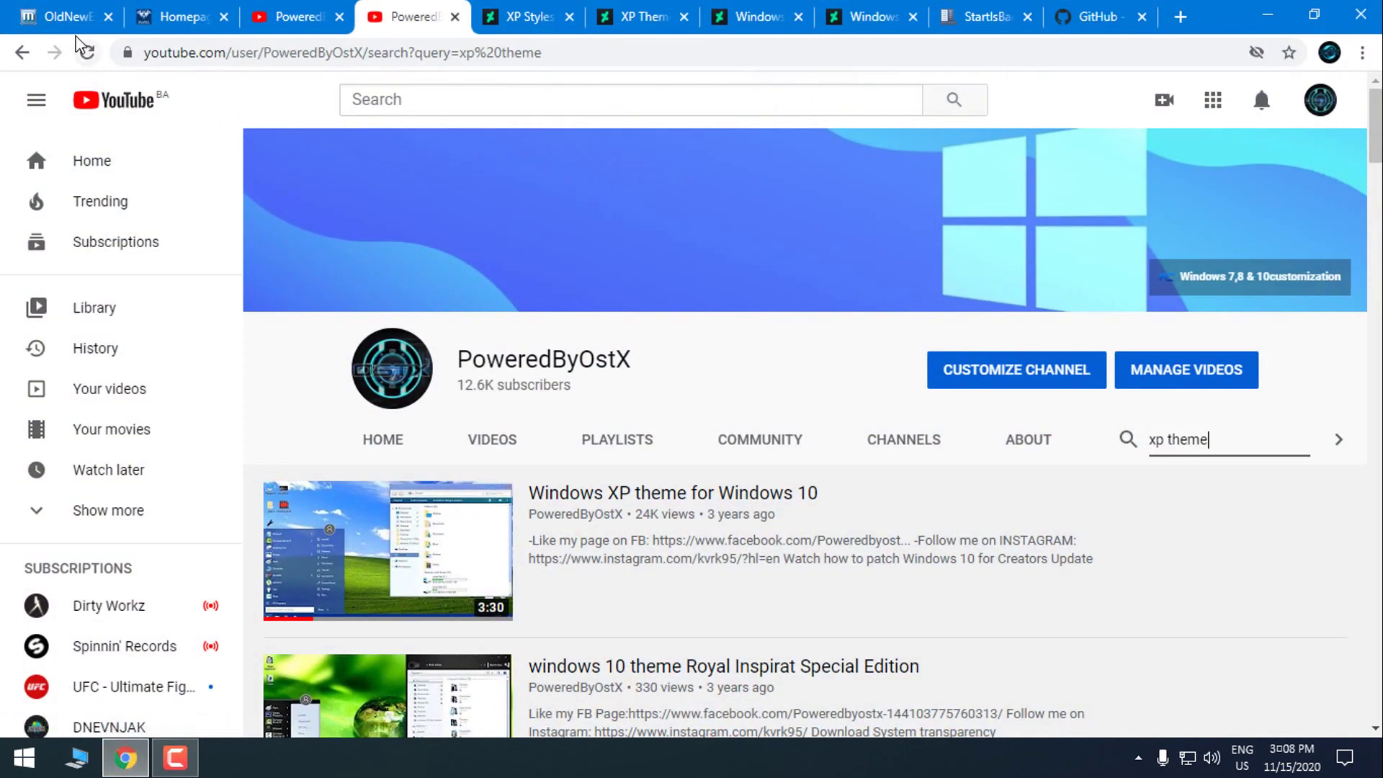
{"action": "left_click", "coordinate": [72, 18]}
{"action": "scroll", "coordinate": [185, 392], "scroll_direction": "down", "scroll_amount": 4}
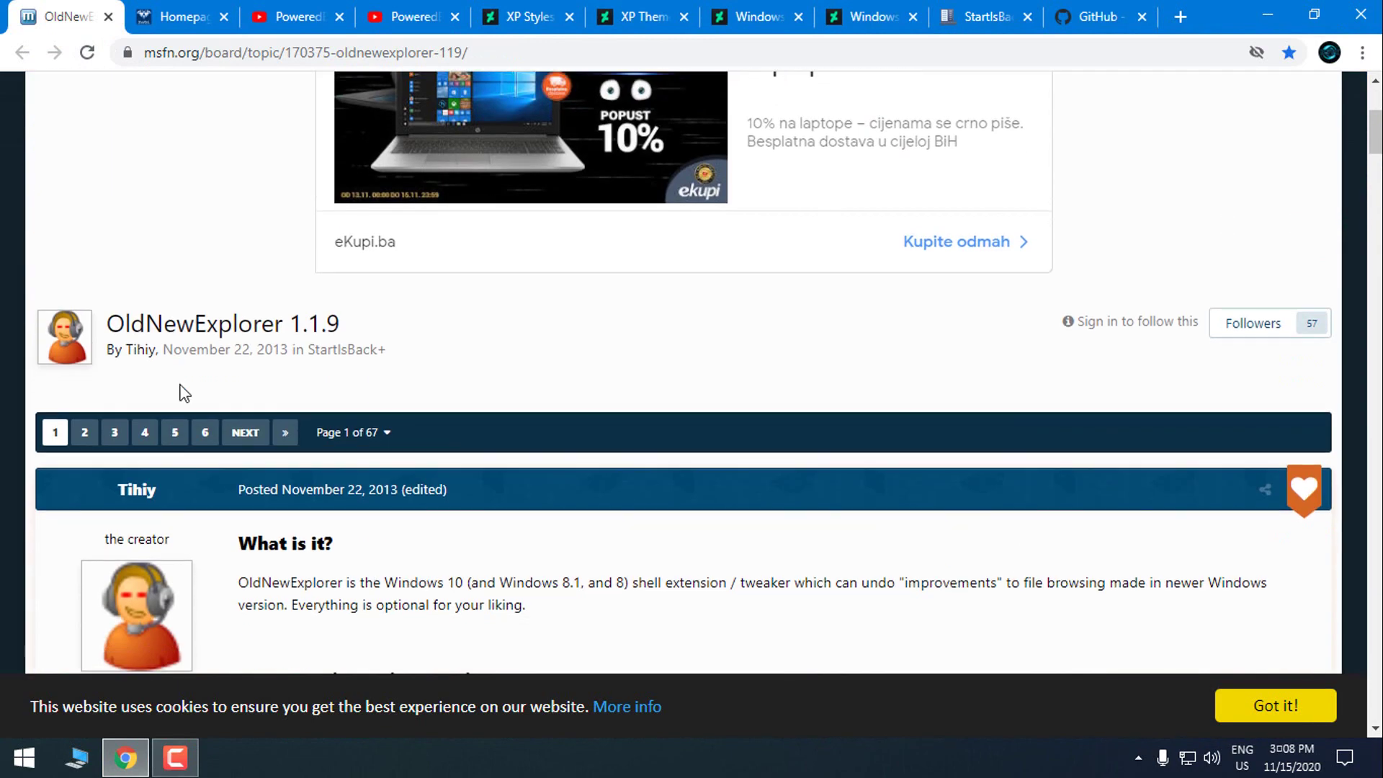
{"action": "scroll", "coordinate": [185, 392], "scroll_direction": "down", "scroll_amount": 20}
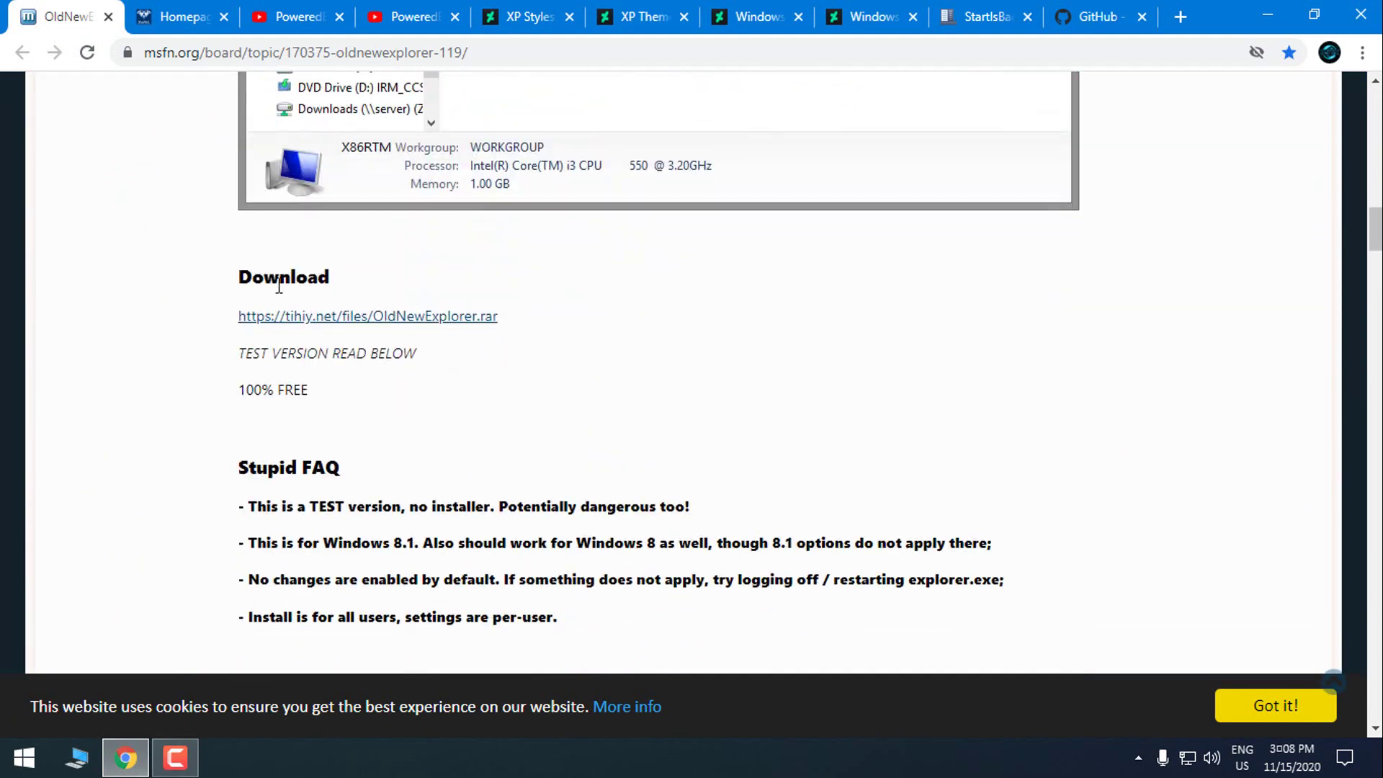
Look over the UltraUXThemePatcher page and its download section.
{"action": "left_click", "coordinate": [186, 24]}
{"action": "scroll", "coordinate": [364, 447], "scroll_direction": "down", "scroll_amount": 3}
{"action": "scroll", "coordinate": [930, 321], "scroll_direction": "up", "scroll_amount": 3}
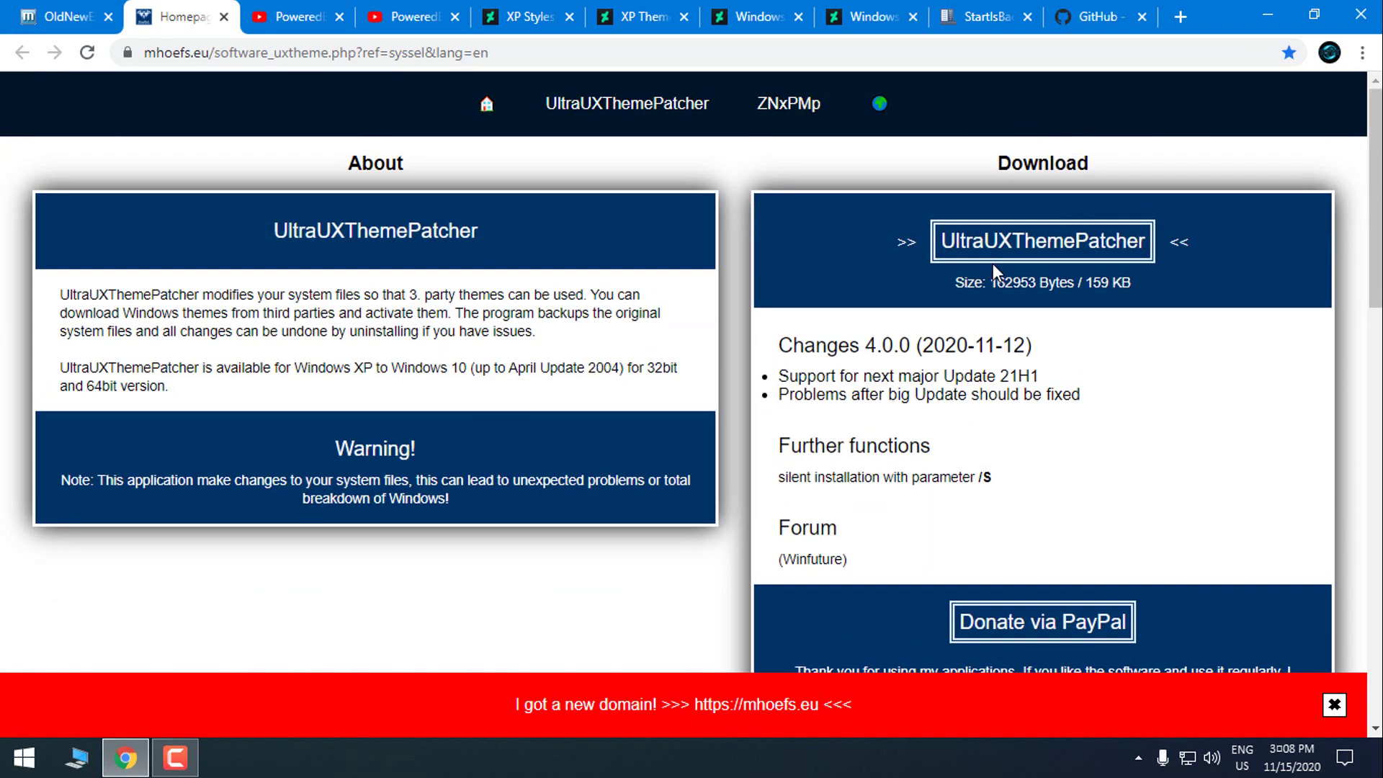
View the StartIsBack website and the Open-Shell README on GitHub.
{"action": "left_click", "coordinate": [1019, 18]}
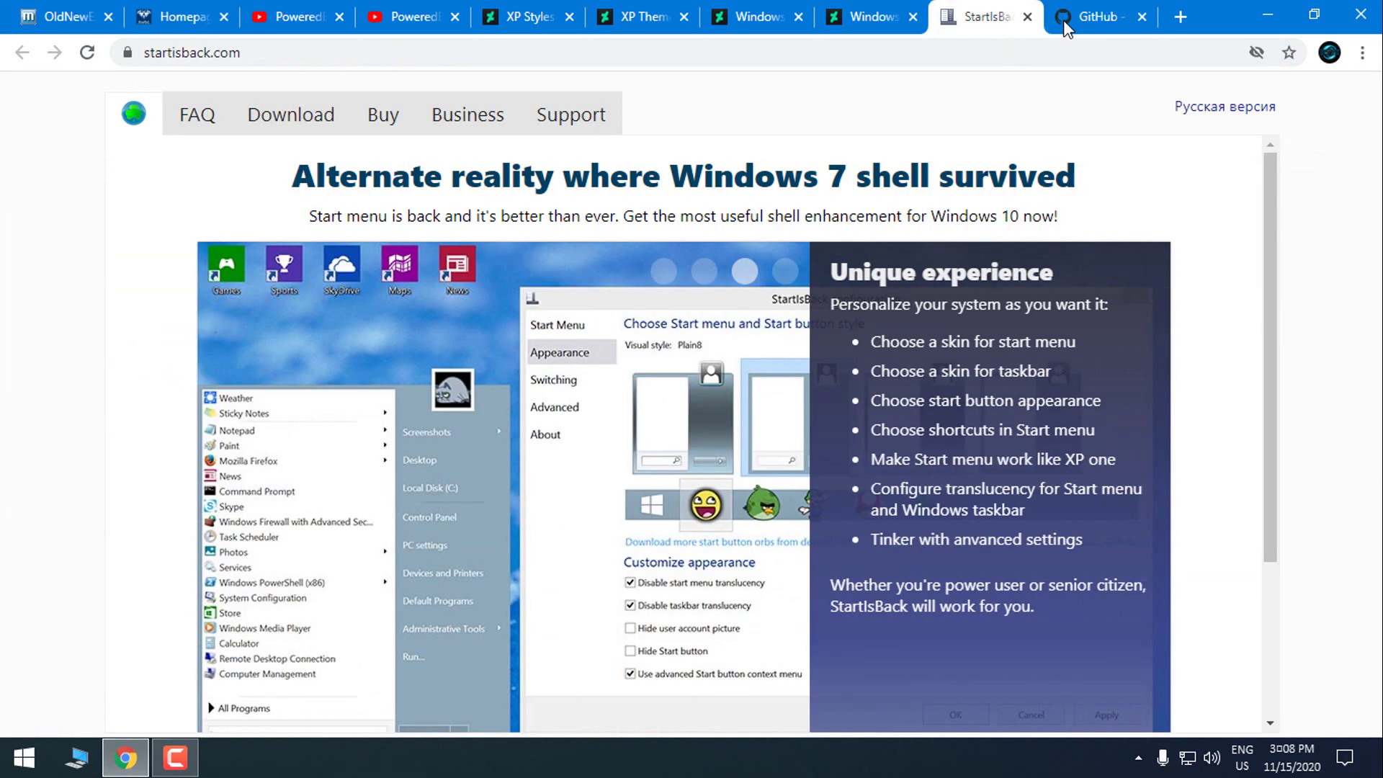
{"action": "left_click", "coordinate": [1071, 20]}
{"action": "scroll", "coordinate": [324, 511], "scroll_direction": "down", "scroll_amount": 5}
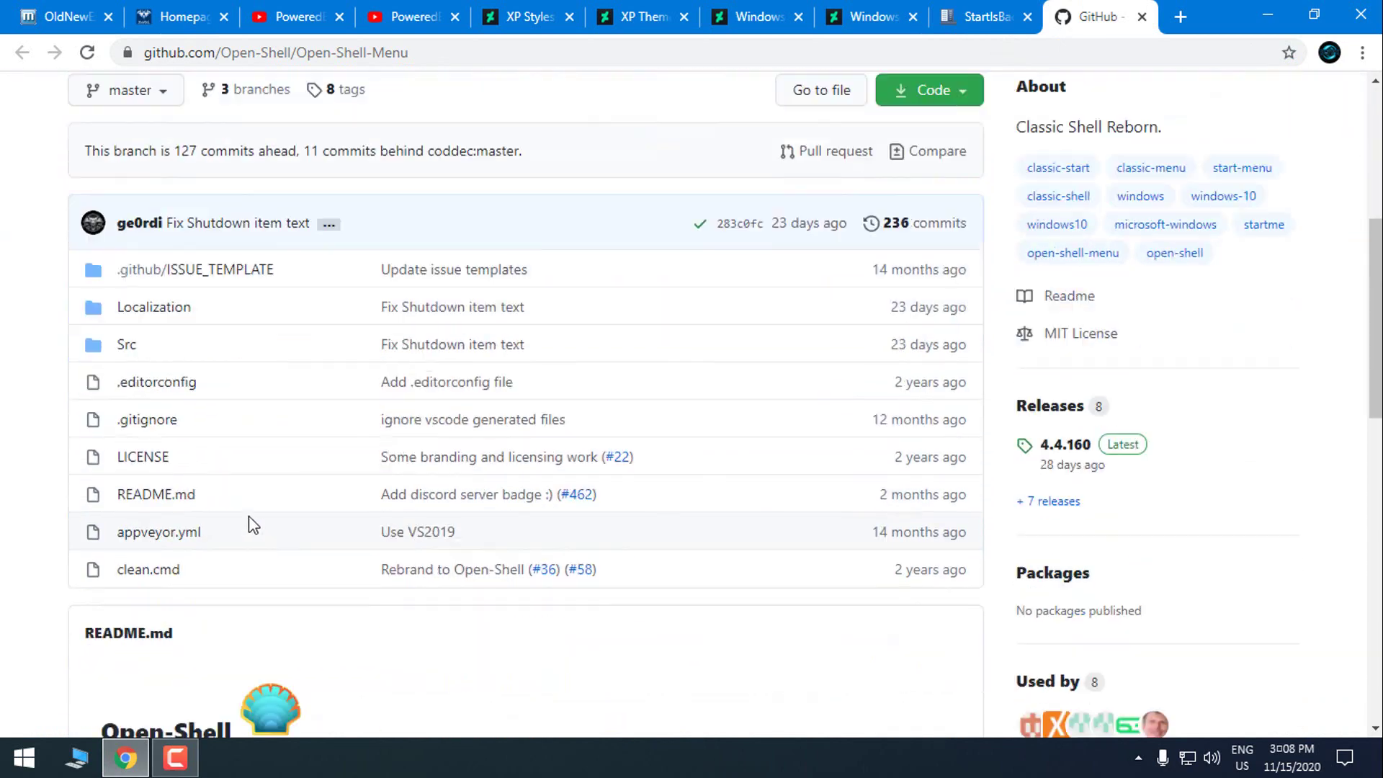
{"action": "scroll", "coordinate": [252, 524], "scroll_direction": "down", "scroll_amount": 6}
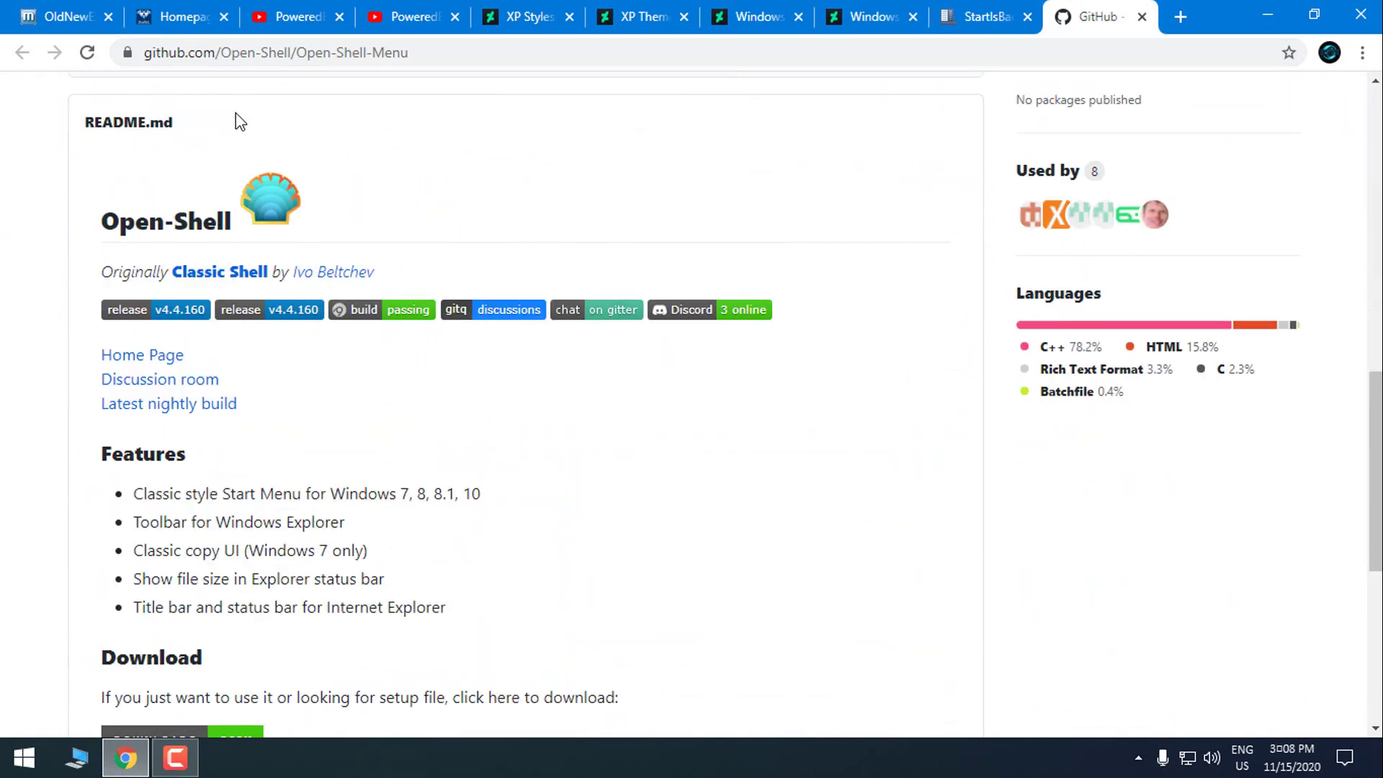
View the PoweredByOstX channel results on patching Windows 10 version 2004 for custom themes.
{"action": "left_click", "coordinate": [297, 17]}
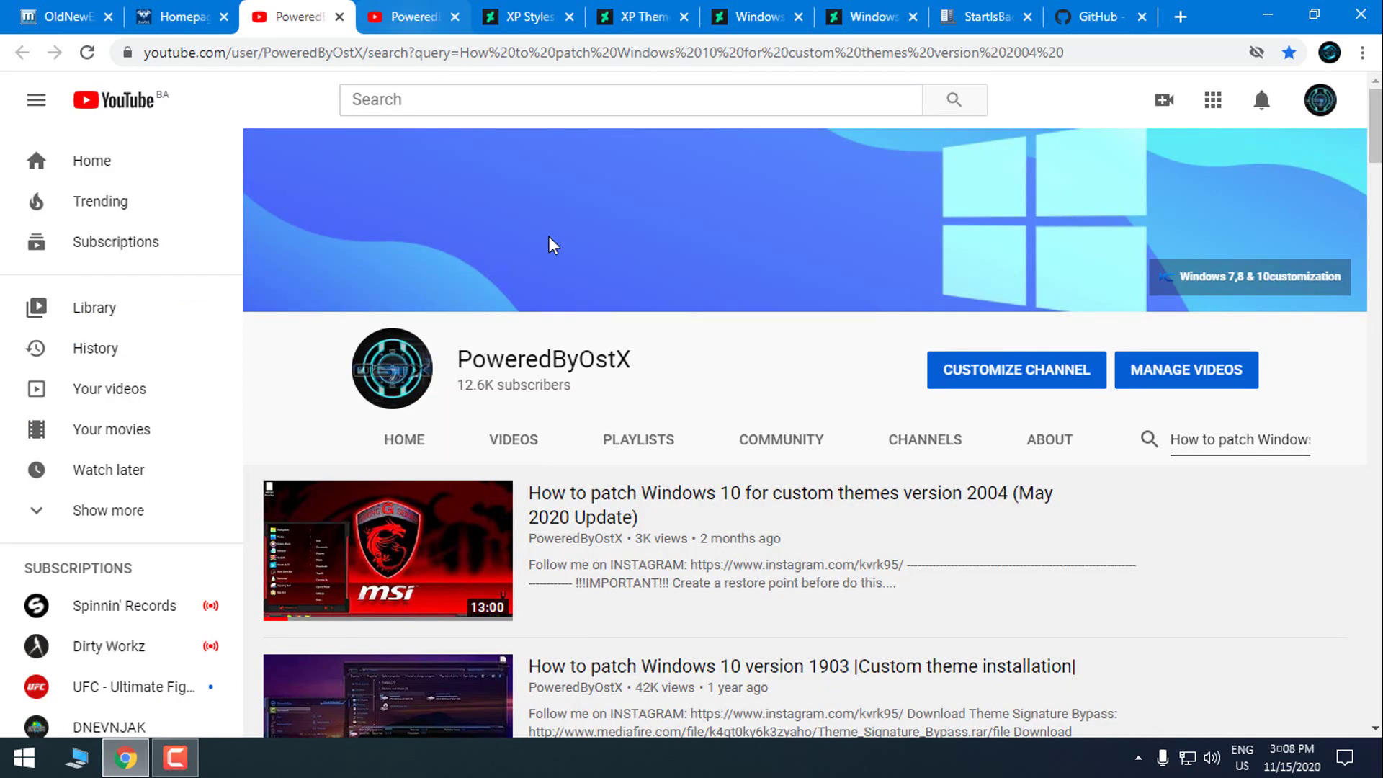
{"action": "mouse_move", "coordinate": [649, 537]}
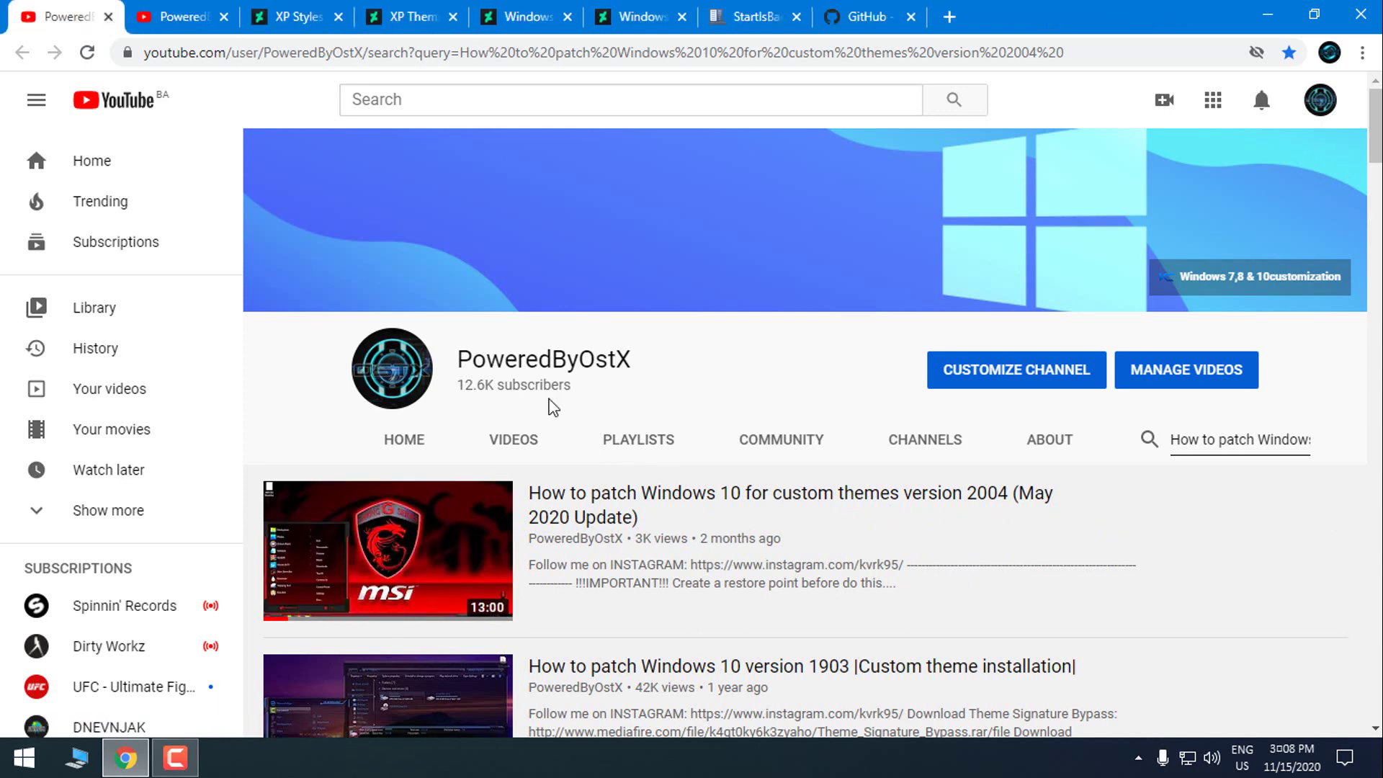
{"action": "mouse_move", "coordinate": [579, 519]}
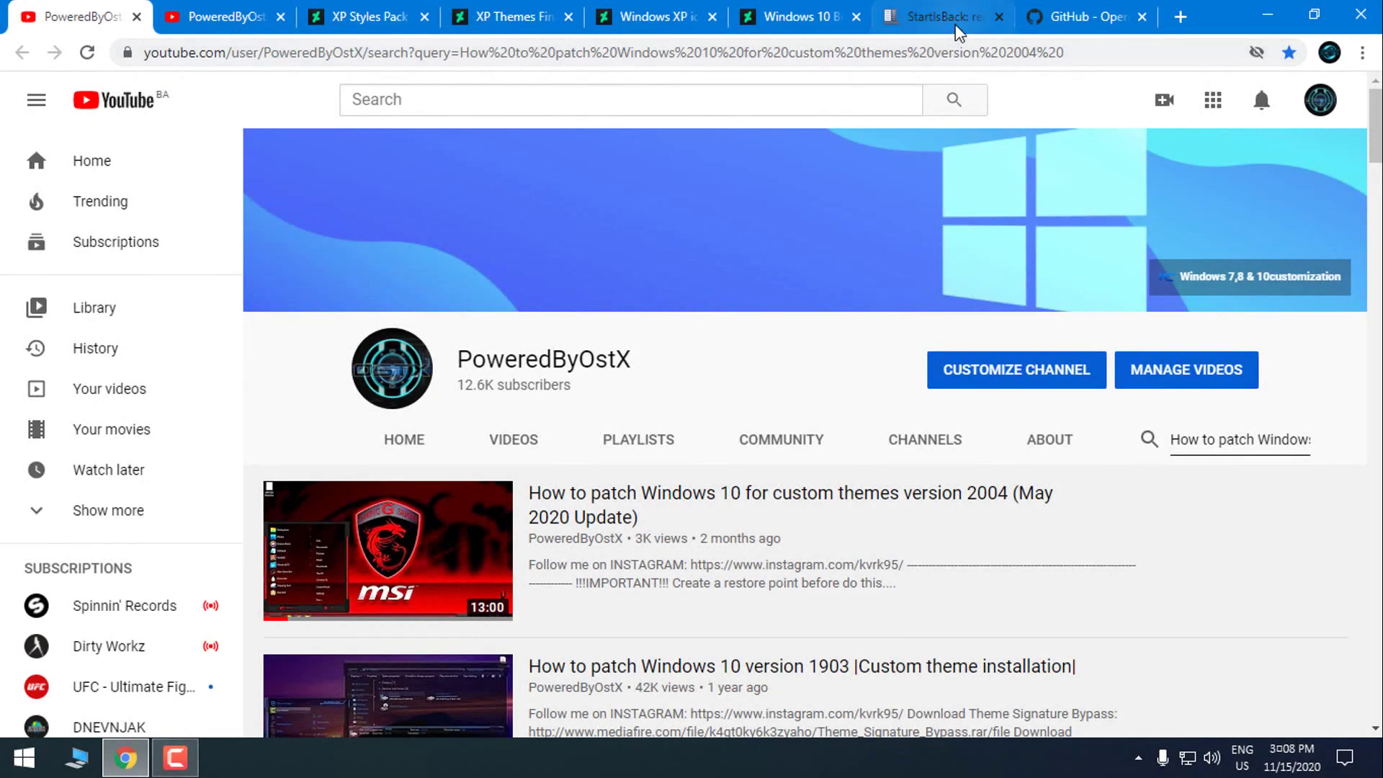
Revisit the StartIsBack and Open-Shell pages, checking the current Start menu's appearance alongside each.
{"action": "left_click", "coordinate": [940, 16]}
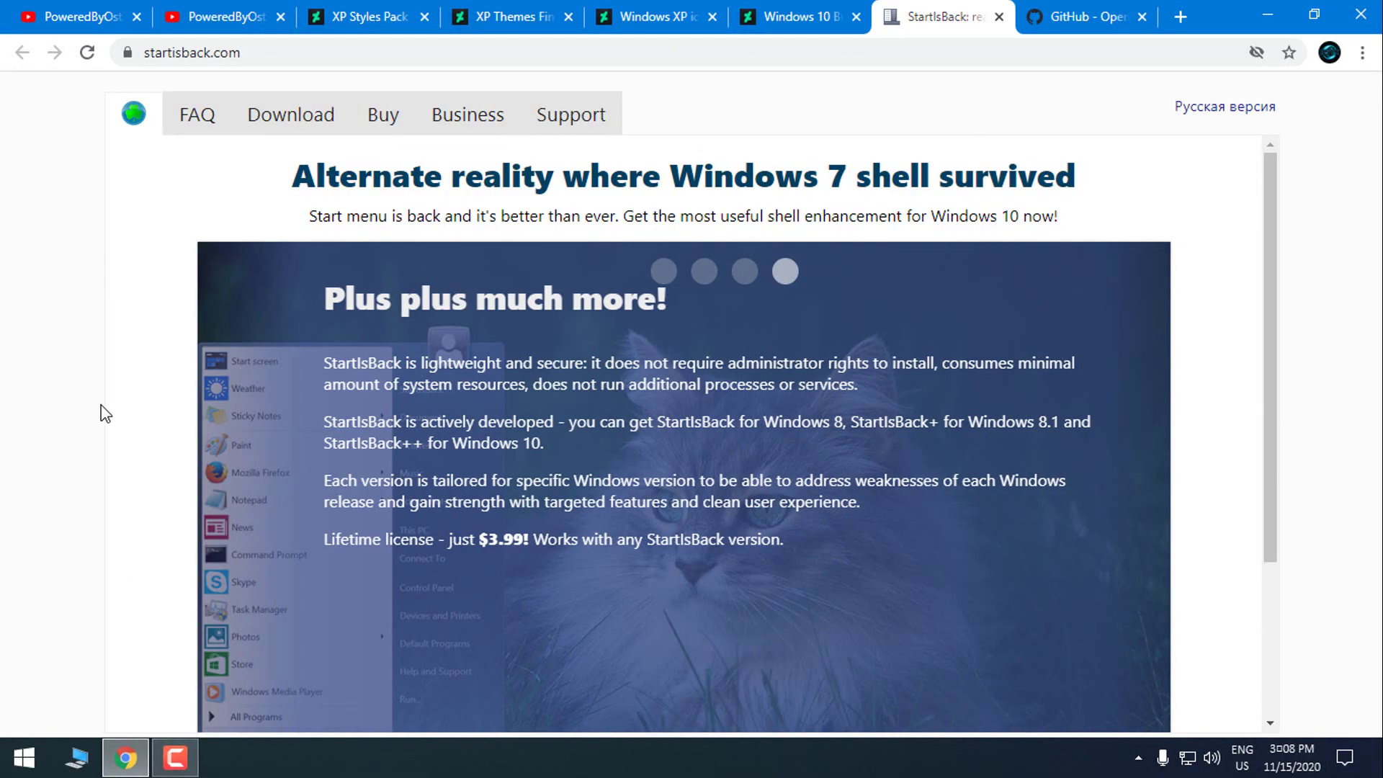
{"action": "left_click", "coordinate": [18, 756]}
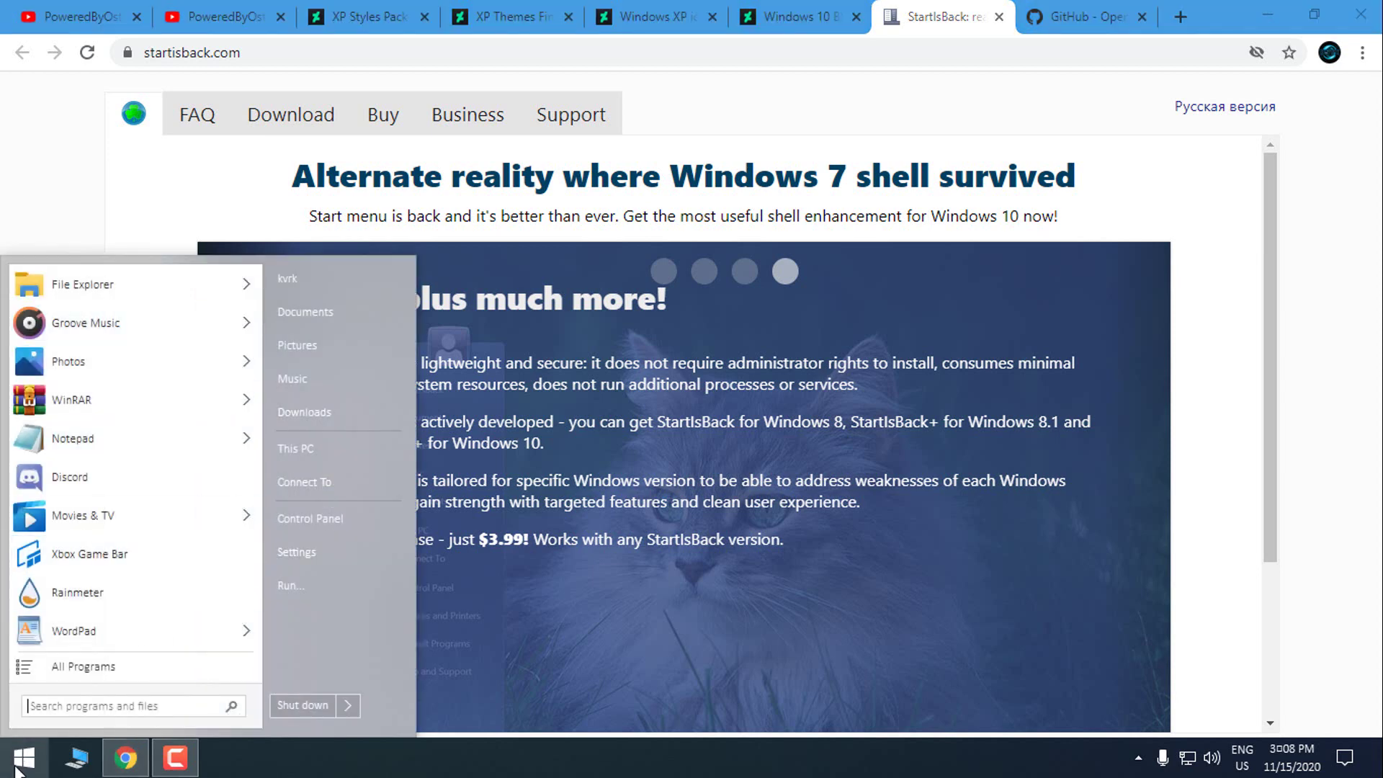
{"action": "left_click", "coordinate": [16, 767]}
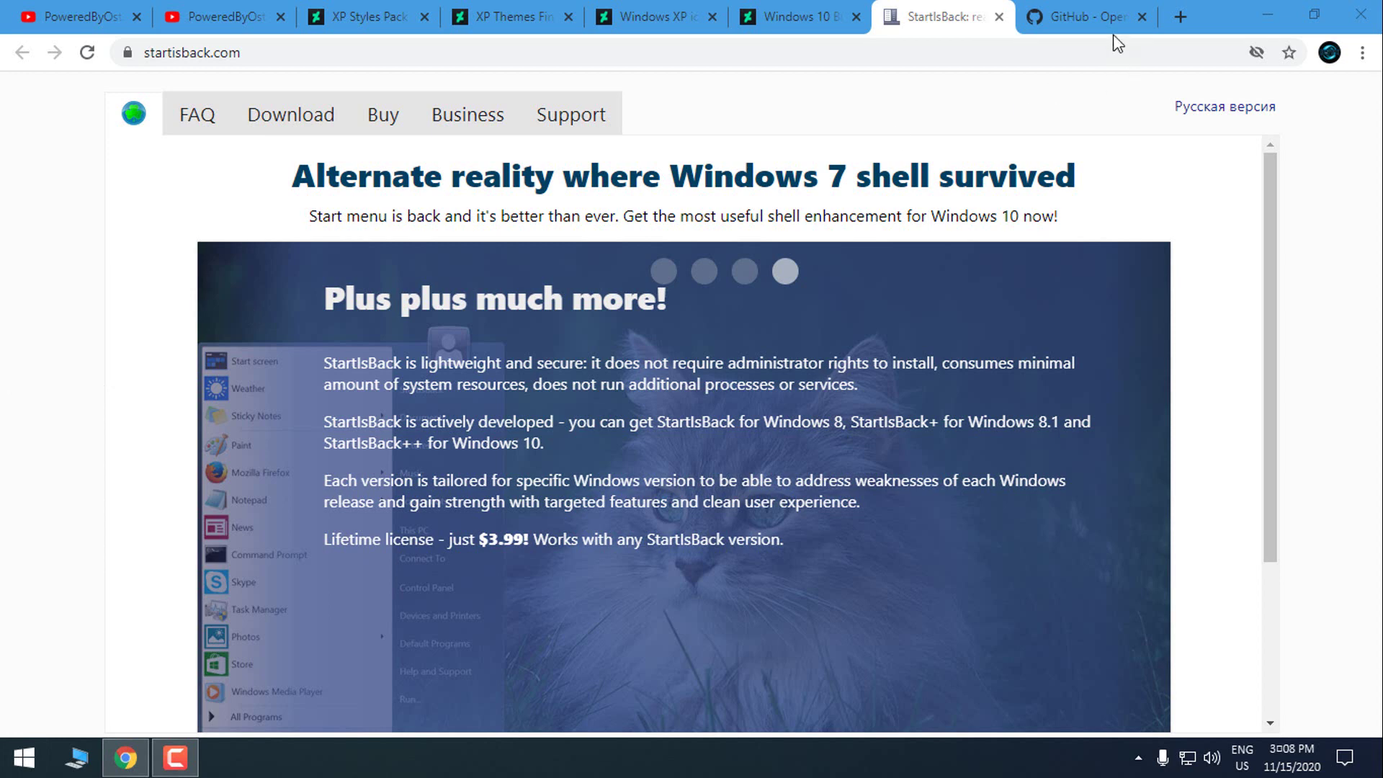
{"action": "left_click", "coordinate": [1080, 17]}
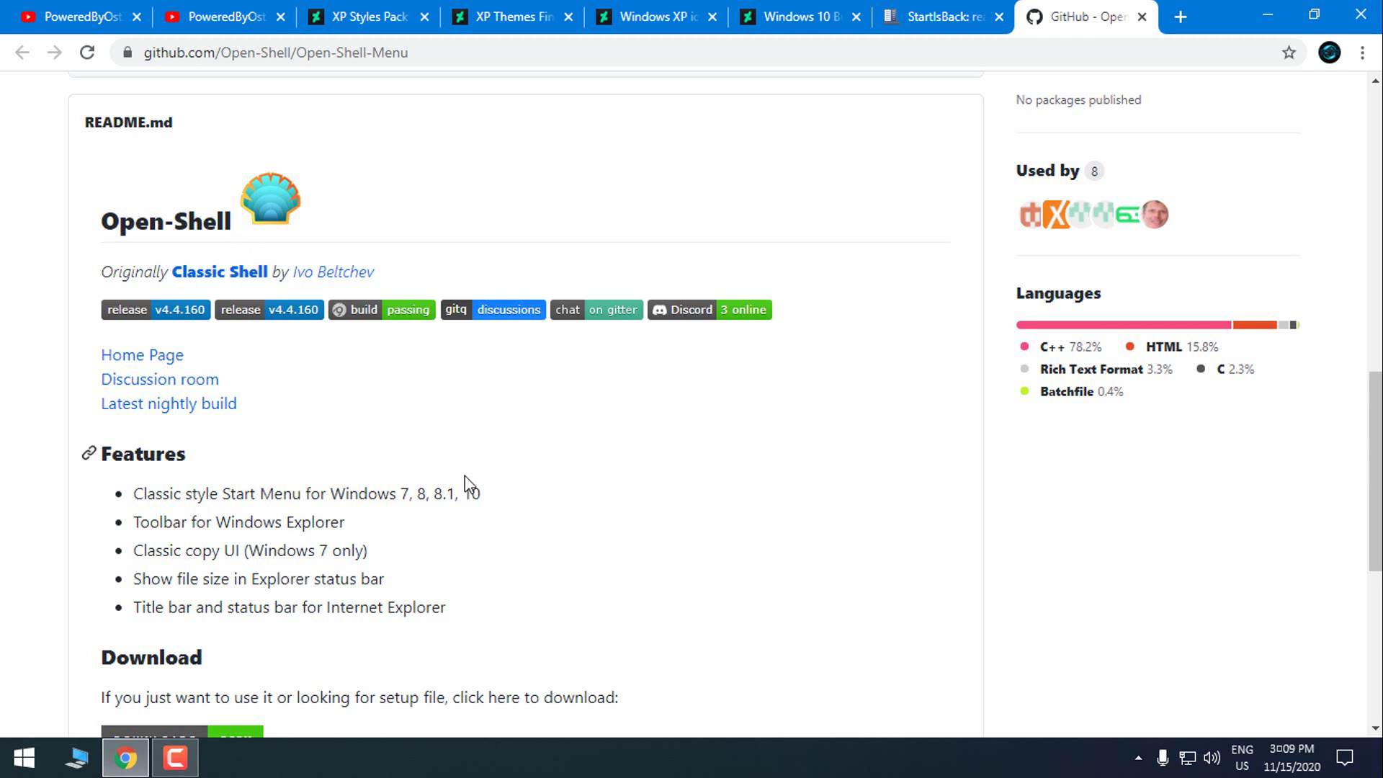
{"action": "left_click", "coordinate": [16, 755]}
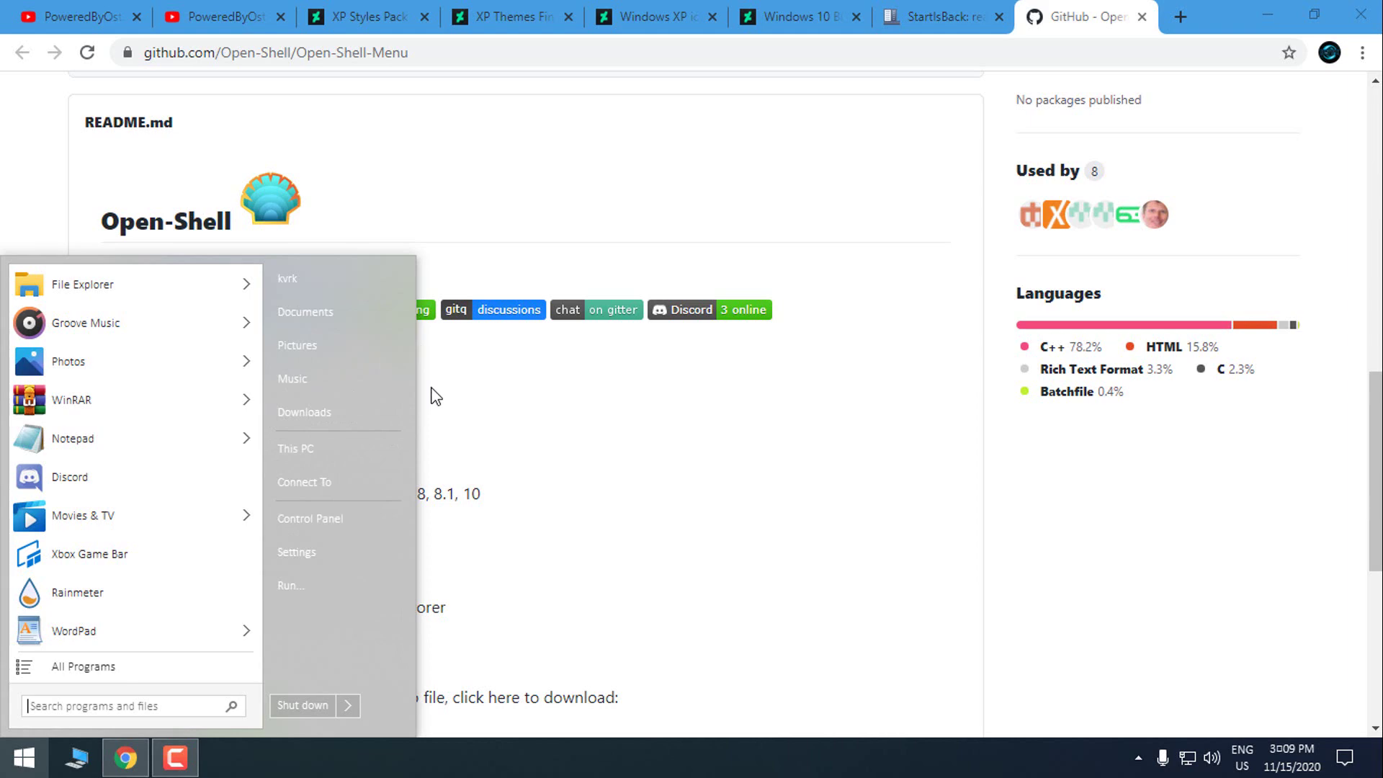
{"action": "left_click", "coordinate": [551, 496]}
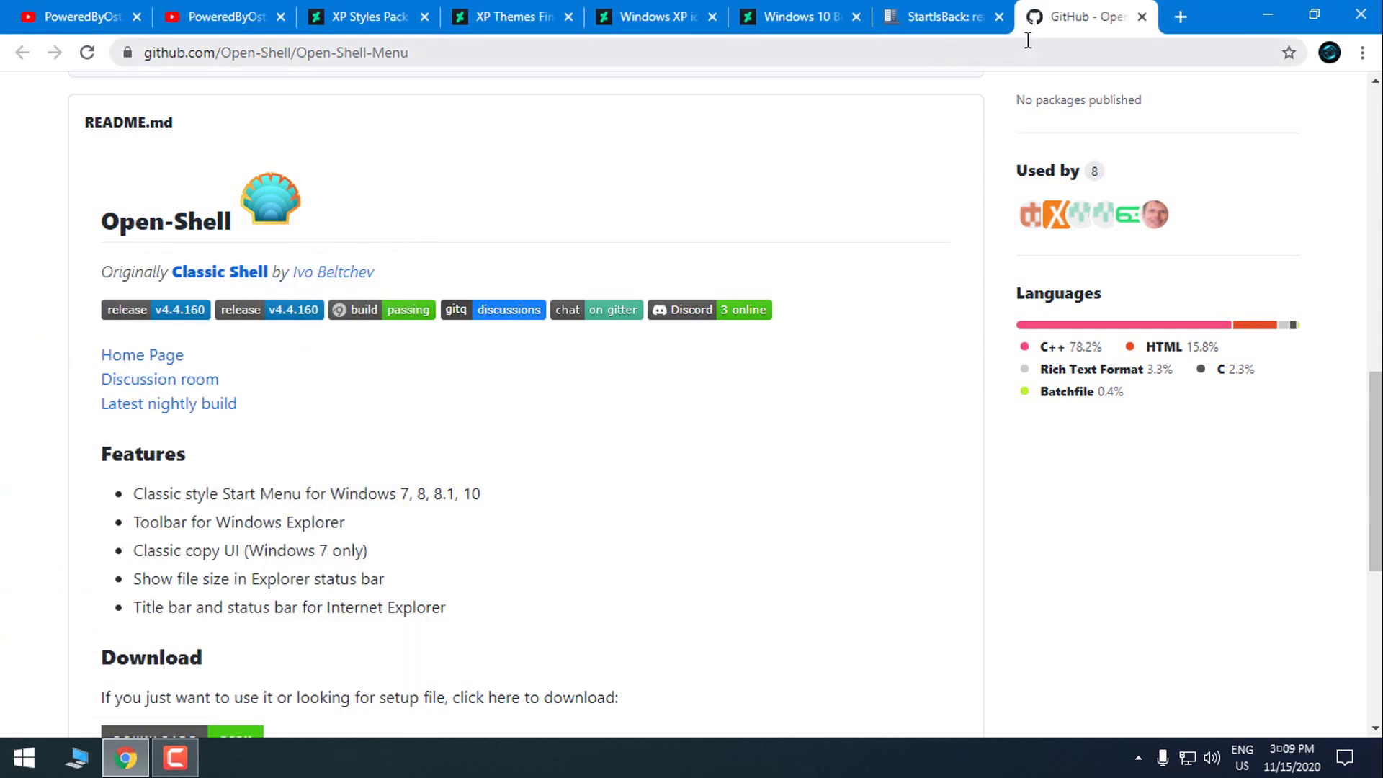
View the XP Styles Pack for Win10 page on DeviantArt.
{"action": "left_click", "coordinate": [533, 19]}
{"action": "left_click", "coordinate": [380, 16]}
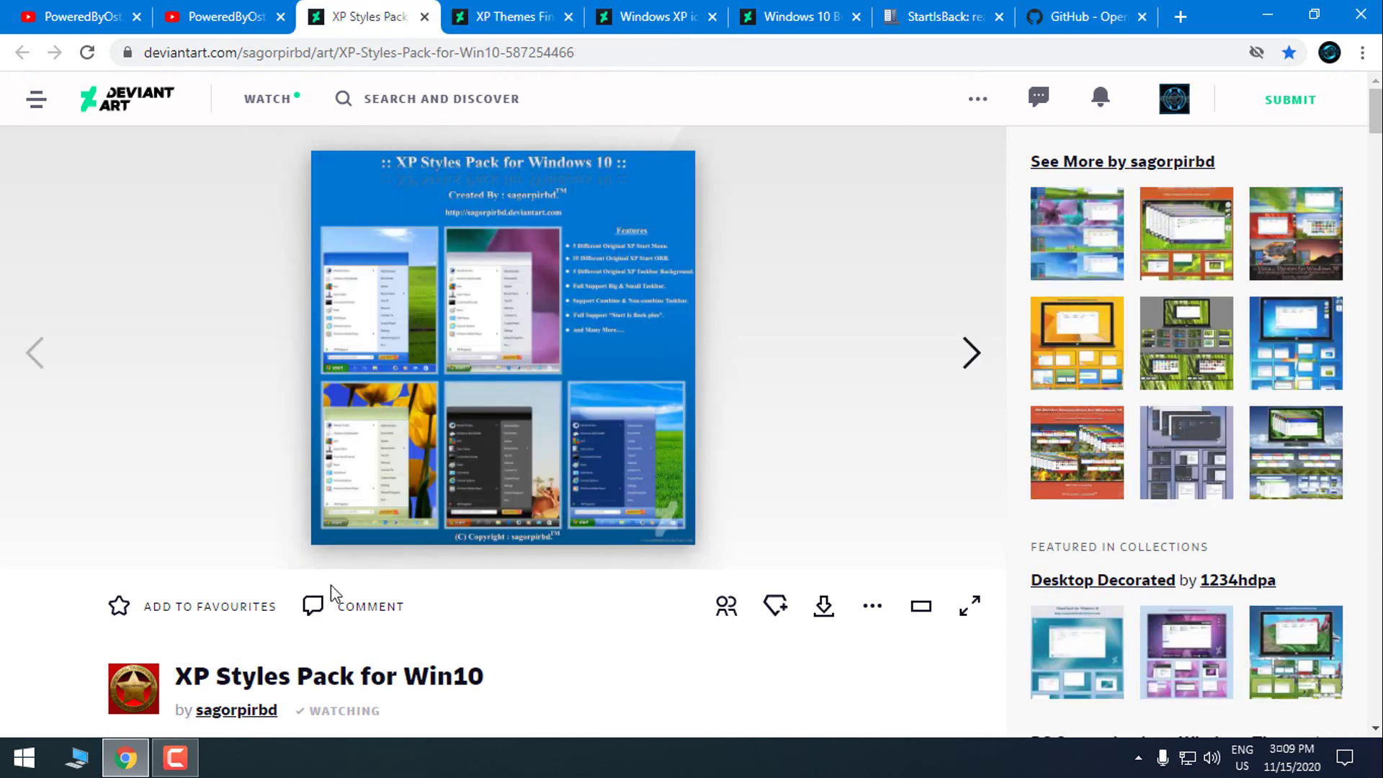
{"action": "scroll", "coordinate": [397, 682], "scroll_direction": "down", "scroll_amount": 1}
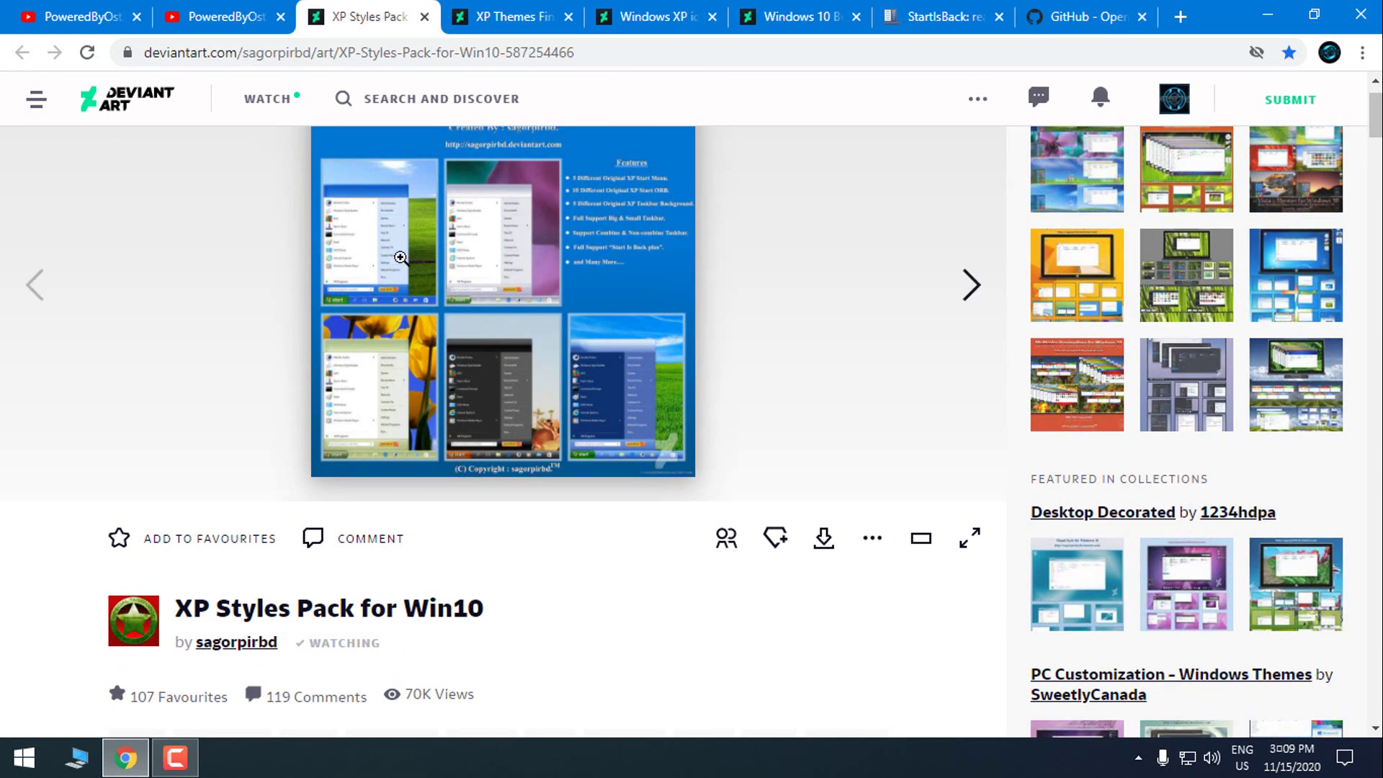
Read the XP Themes Final for Win10 description on DeviantArt, including its supported Windows 10 builds.
{"action": "key", "text": "ctrl+Tab"}
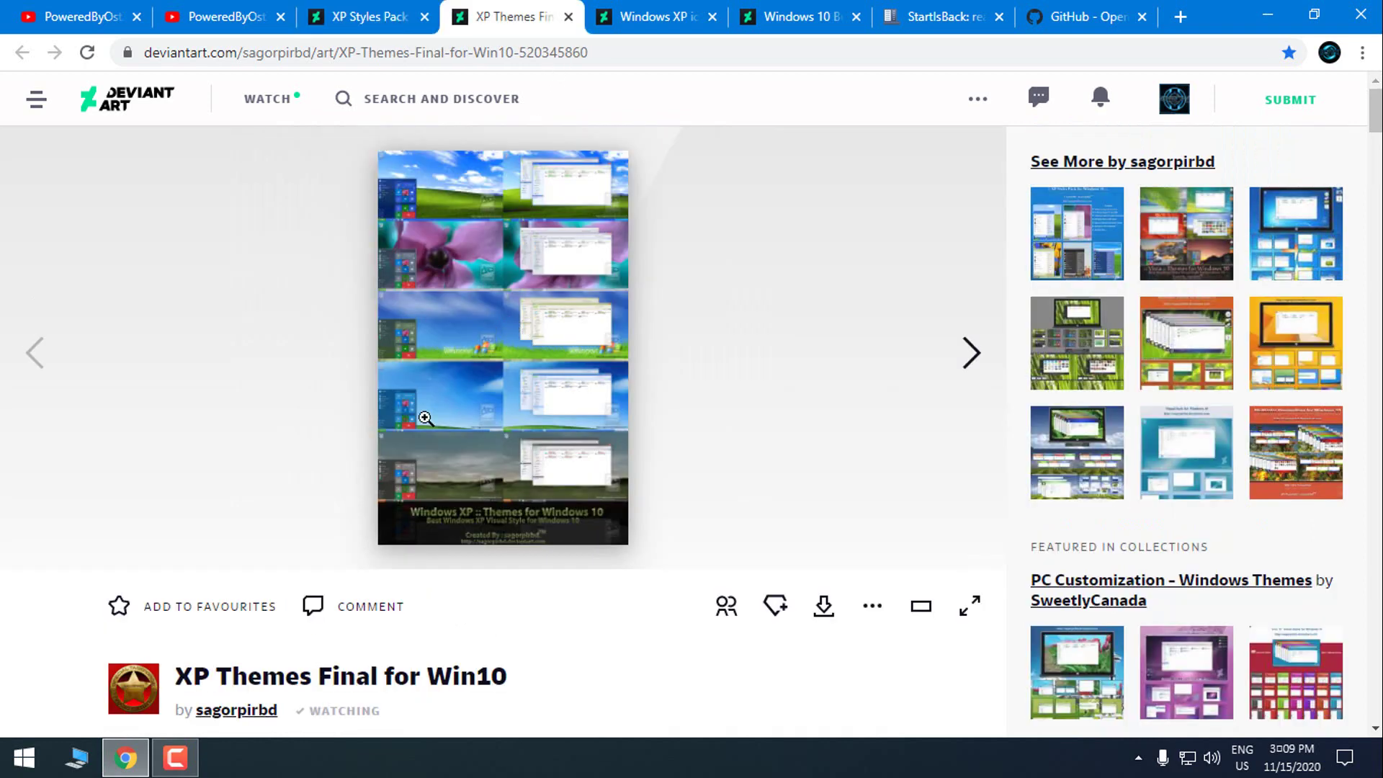
{"action": "scroll", "coordinate": [425, 417], "scroll_direction": "down", "scroll_amount": 1}
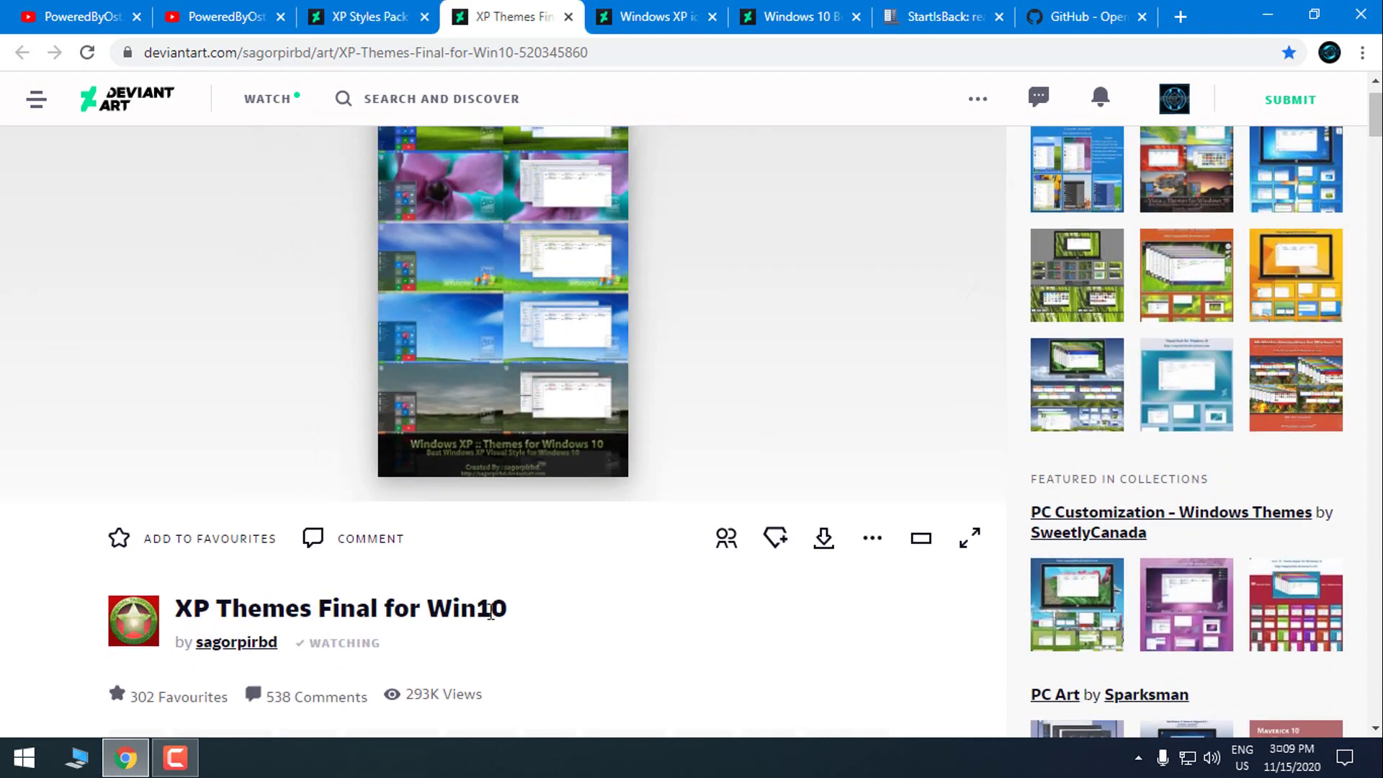
{"action": "scroll", "coordinate": [491, 613], "scroll_direction": "down", "scroll_amount": 8}
{"action": "scroll", "coordinate": [335, 458], "scroll_direction": "down", "scroll_amount": 3}
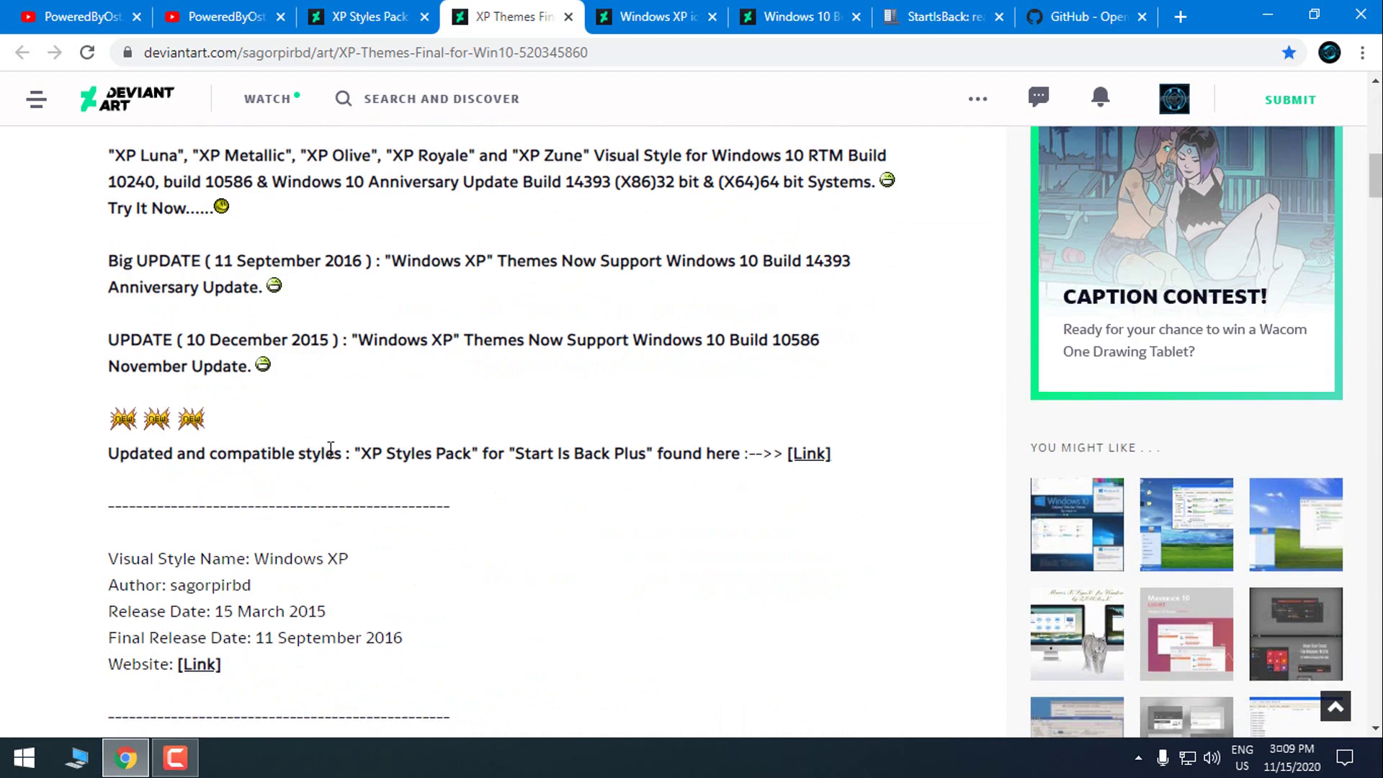
{"action": "scroll", "coordinate": [330, 449], "scroll_direction": "up", "scroll_amount": 10}
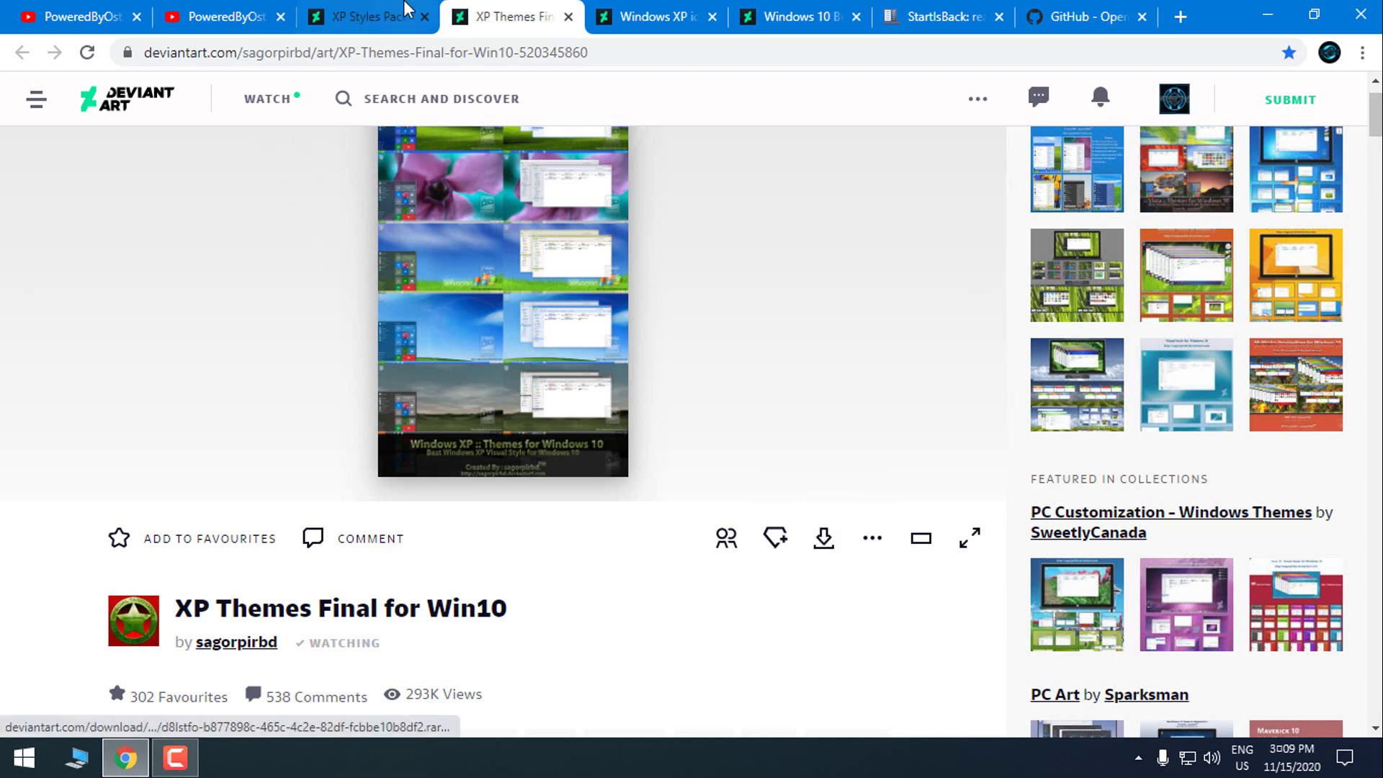
Return to the XP Styles Pack for Win10 page and locate its download option.
{"action": "left_click", "coordinate": [407, 9]}
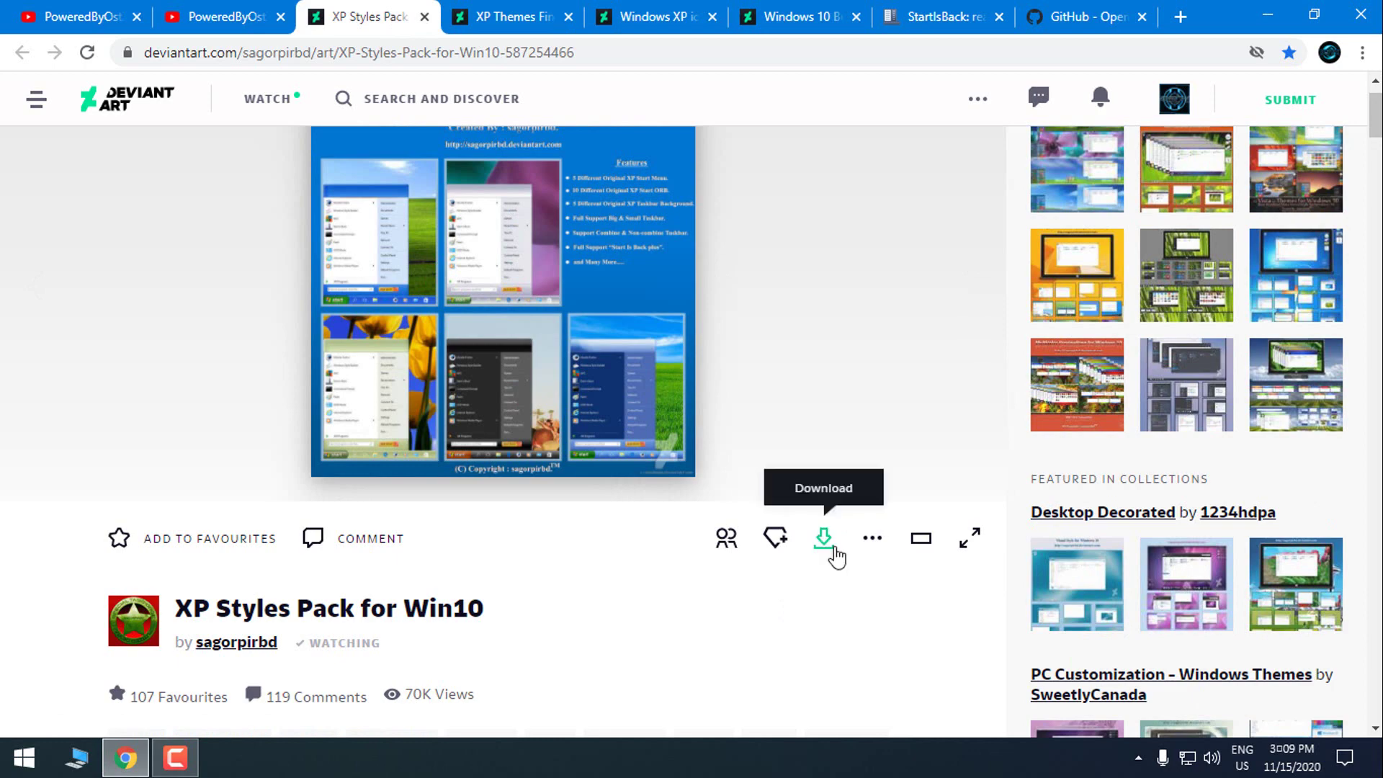
{"action": "left_click", "coordinate": [116, 770]}
{"action": "left_click", "coordinate": [121, 769]}
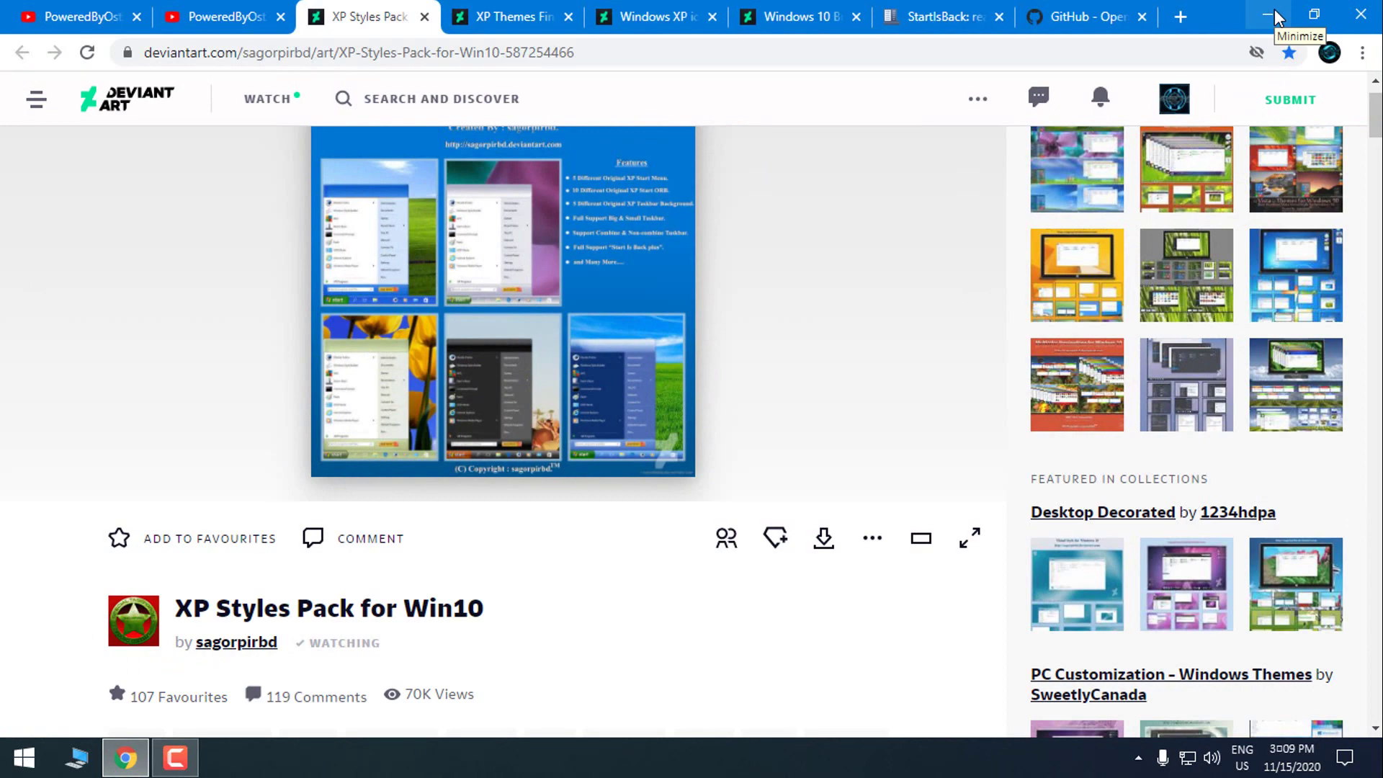
Return to the desktop and extract the xp_styles_pack and xp_themes_final archives, each into its own folder.
{"action": "left_click", "coordinate": [1274, 16]}
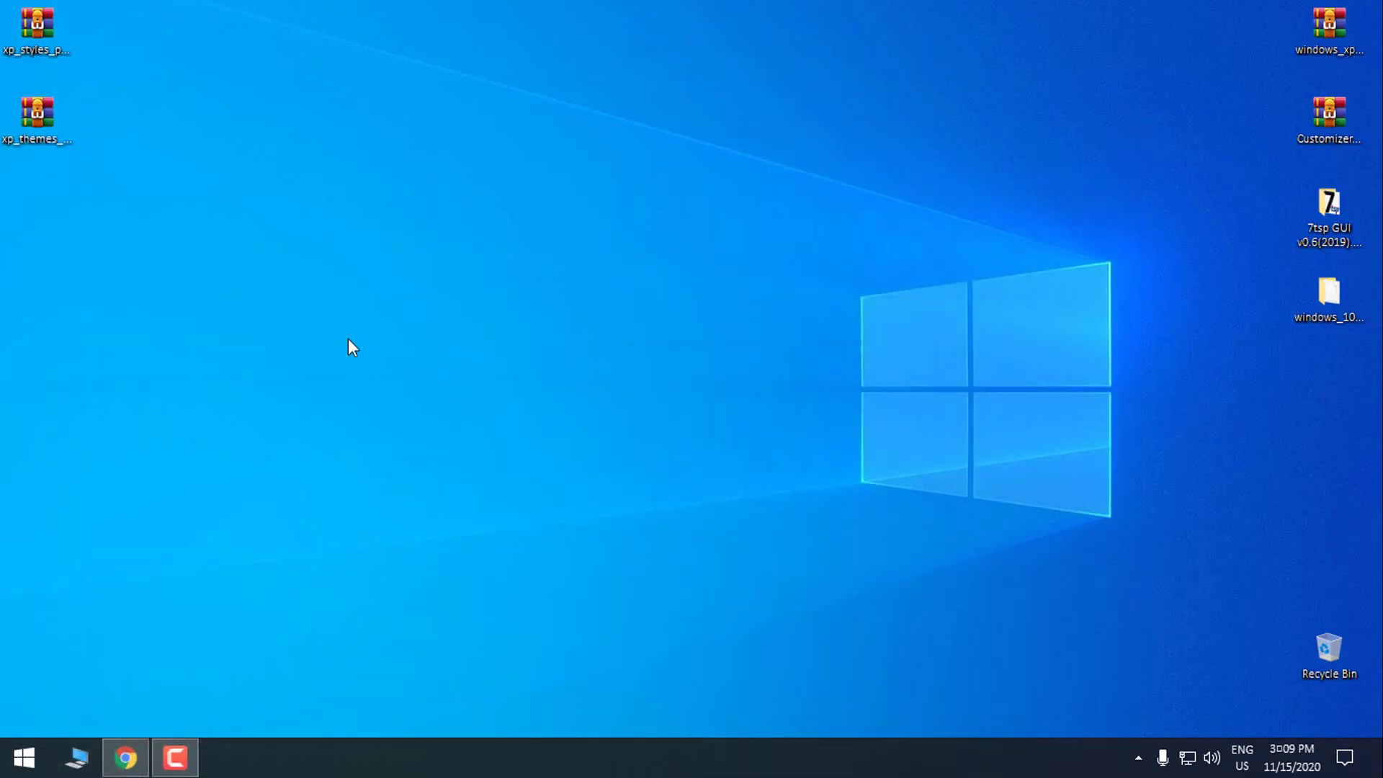
{"action": "left_click", "coordinate": [23, 757]}
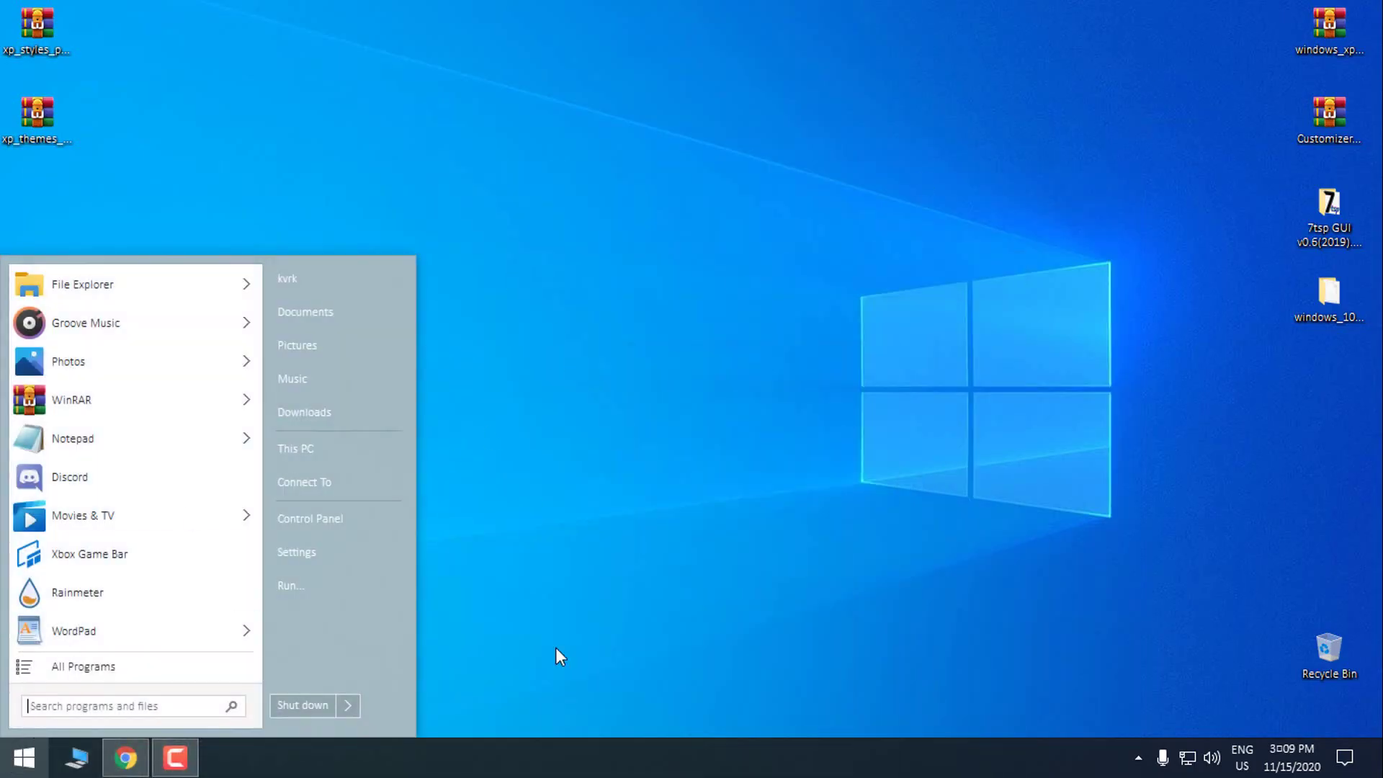
{"action": "left_click", "coordinate": [41, 32]}
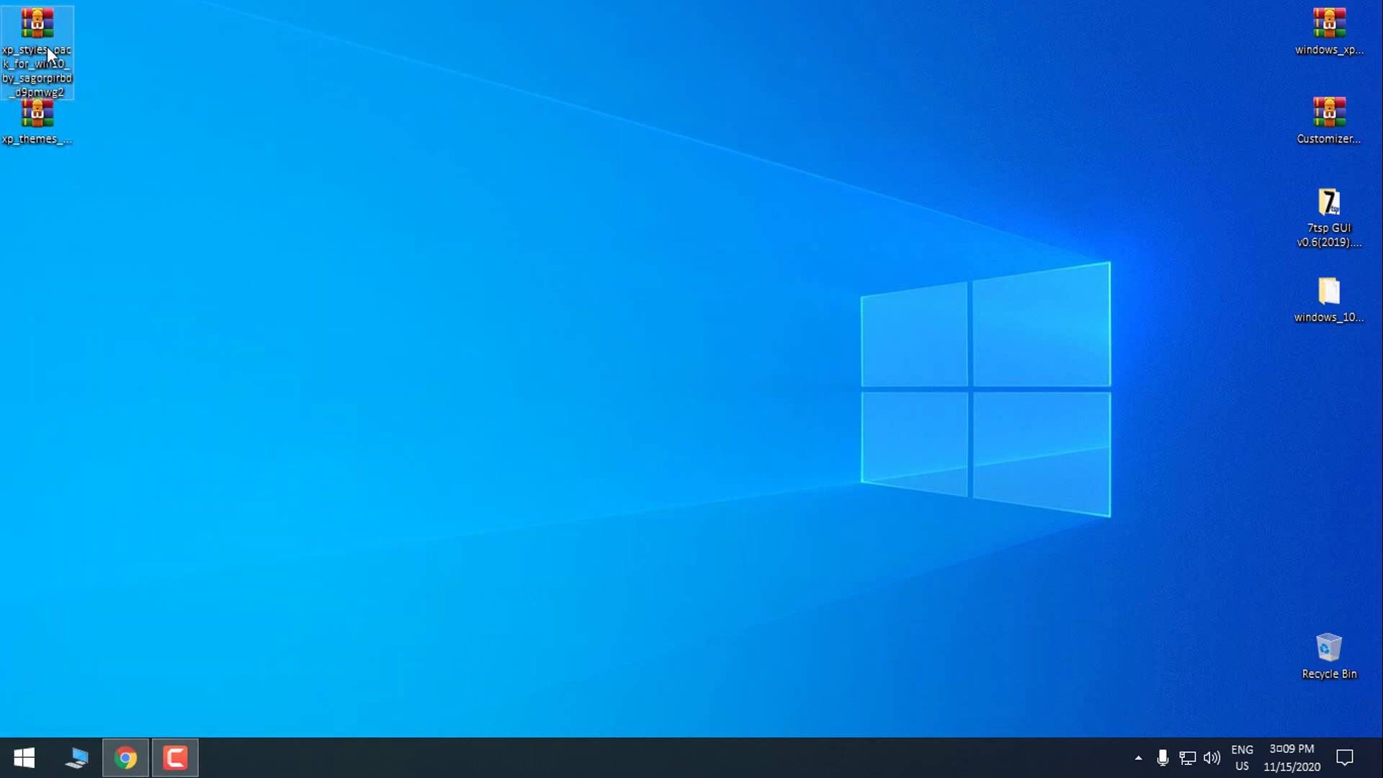
{"action": "left_click", "coordinate": [50, 135]}
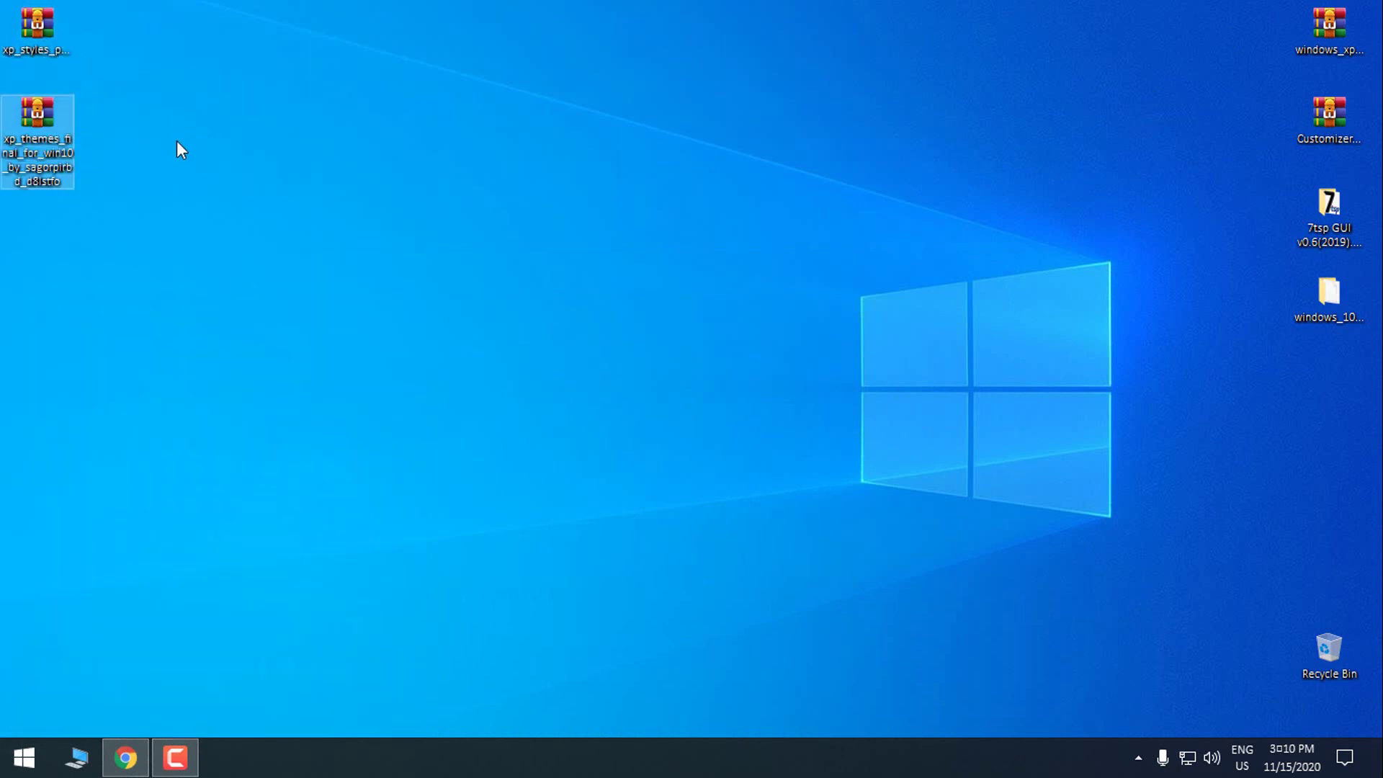
{"action": "left_click_drag", "start_coordinate": [114, 32], "coordinate": [29, 171]}
{"action": "right_click", "coordinate": [31, 140]}
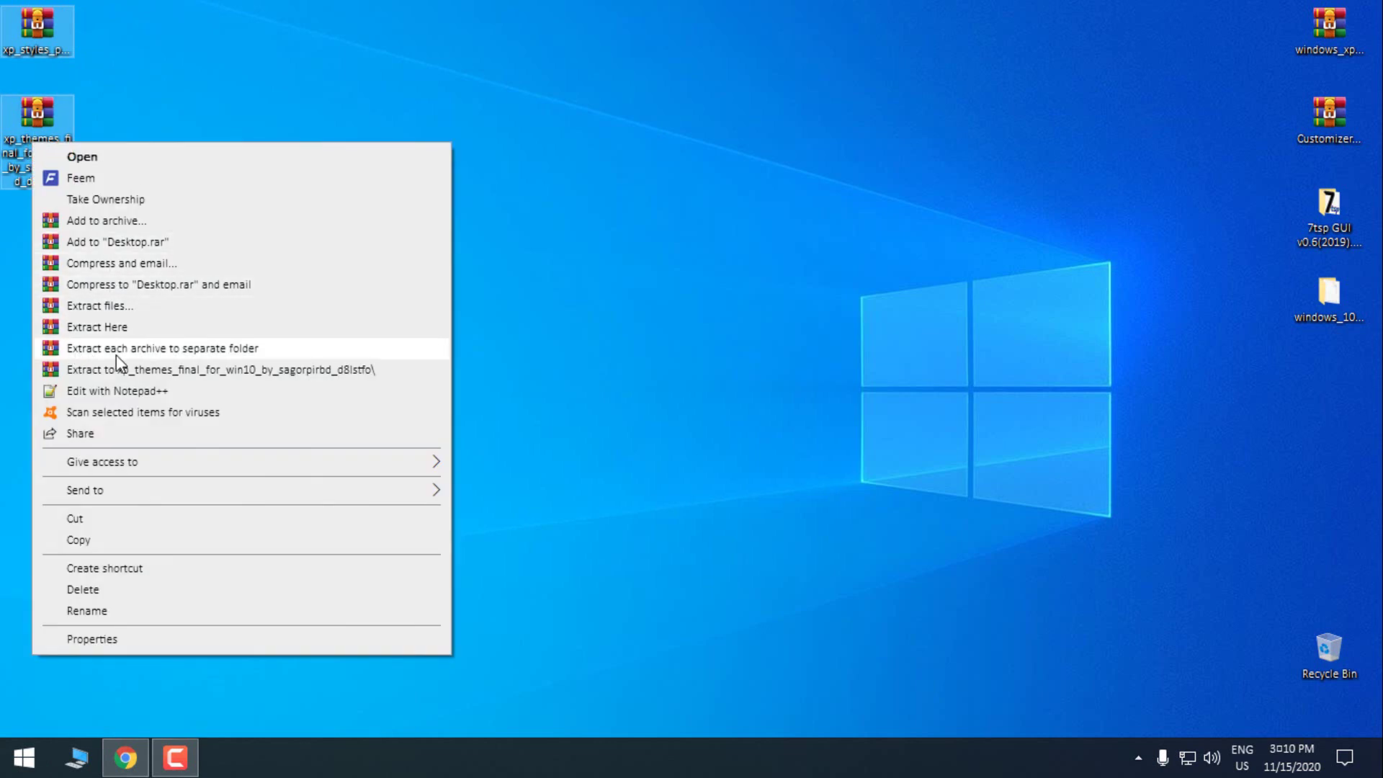
{"action": "left_click", "coordinate": [266, 348]}
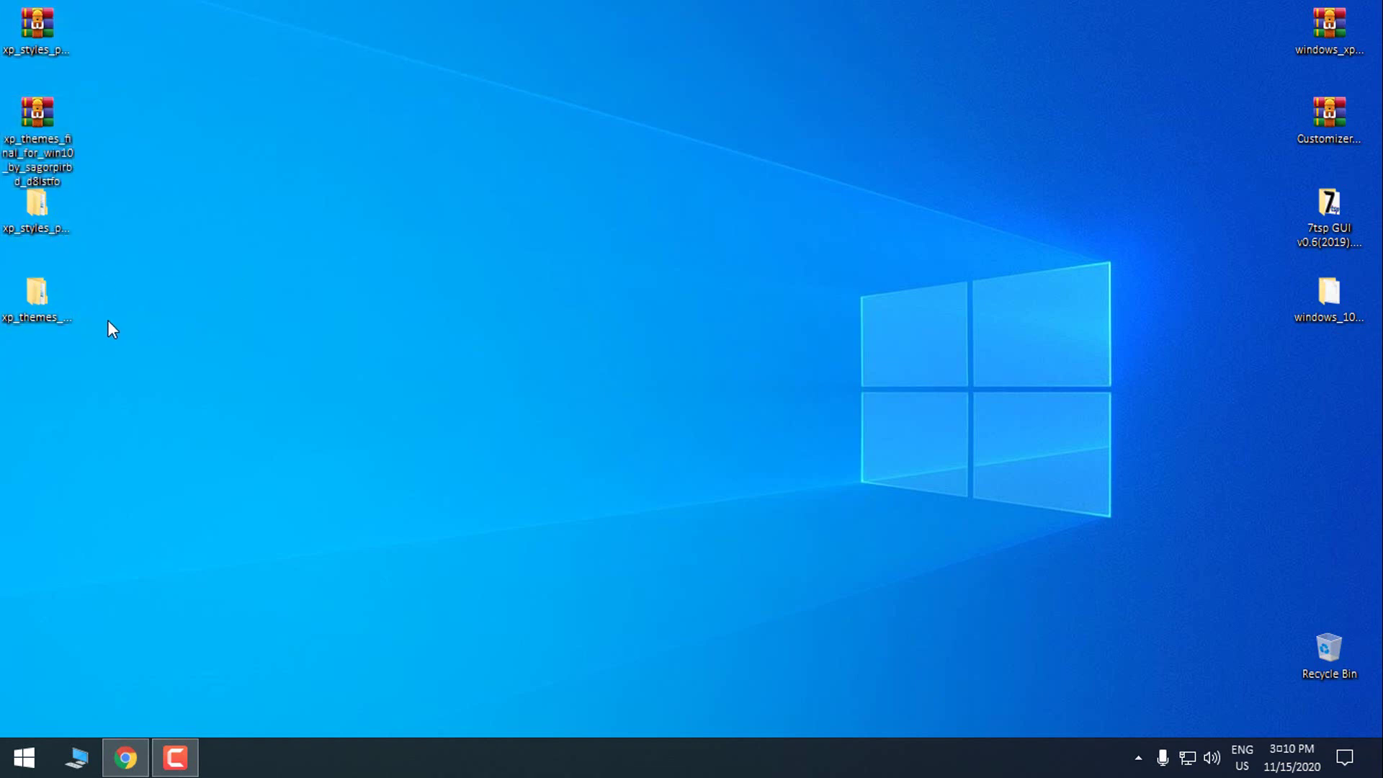
In the extracted XP Themes for Windows 10 folder, open Themes For 10 Build 14393 Anniversary Update and select all its contents.
{"action": "double_click", "coordinate": [45, 292]}
{"action": "double_click", "coordinate": [381, 230]}
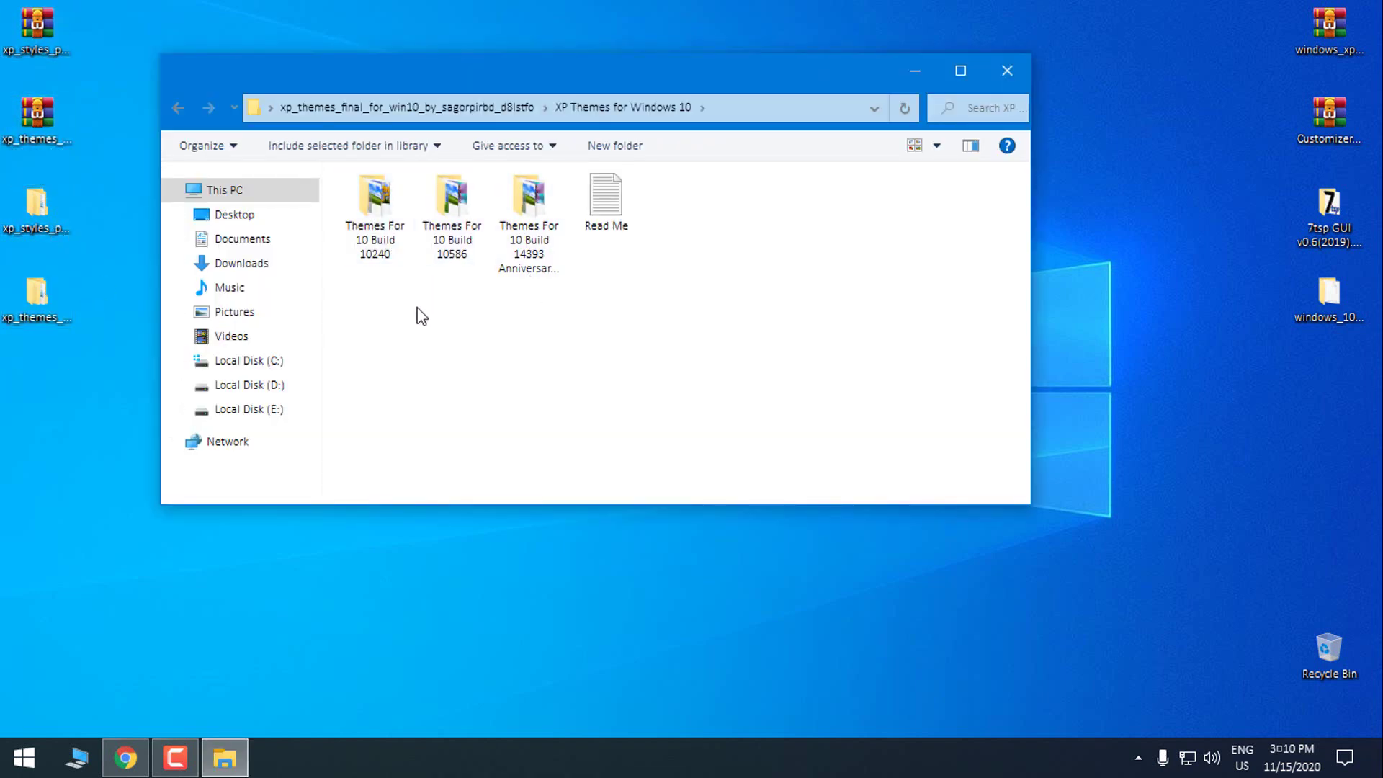
{"action": "left_click", "coordinate": [564, 231]}
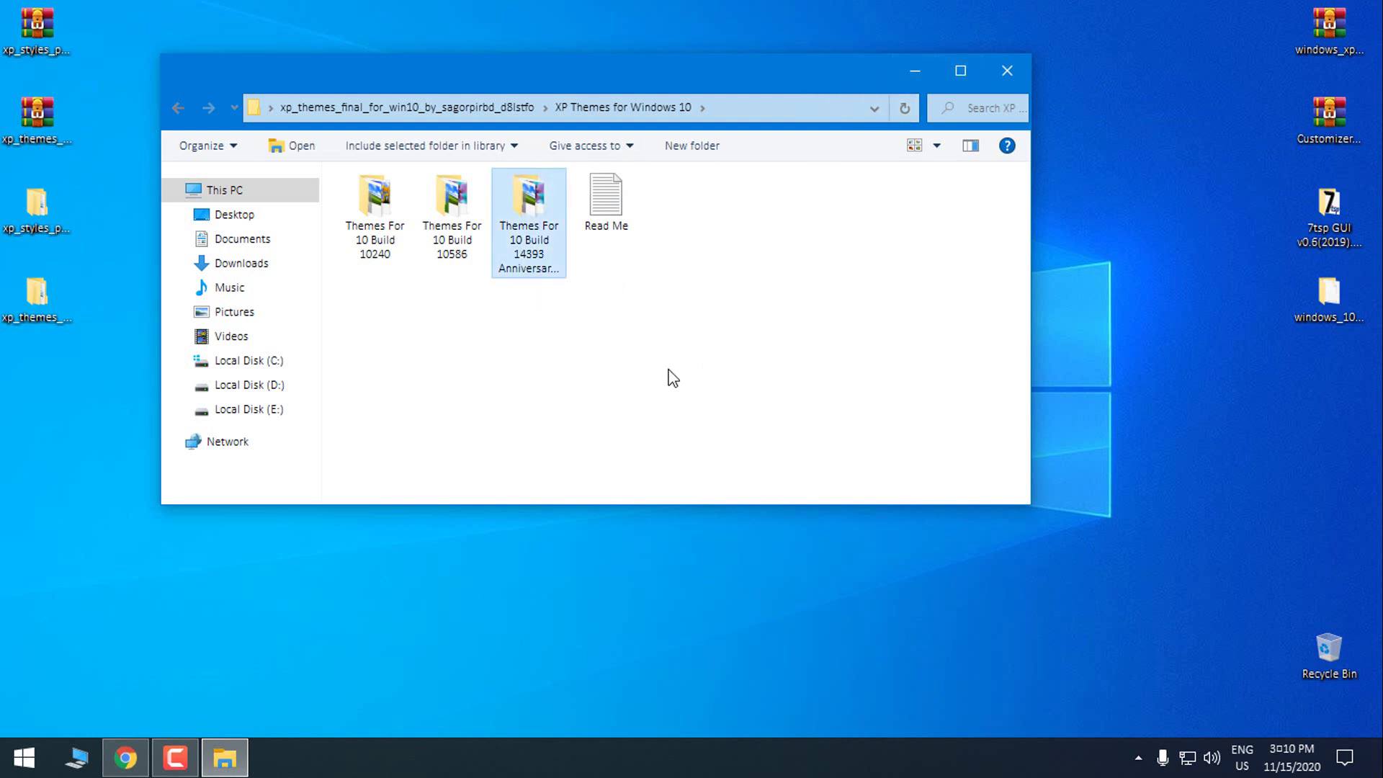
{"action": "right_click", "coordinate": [542, 242]}
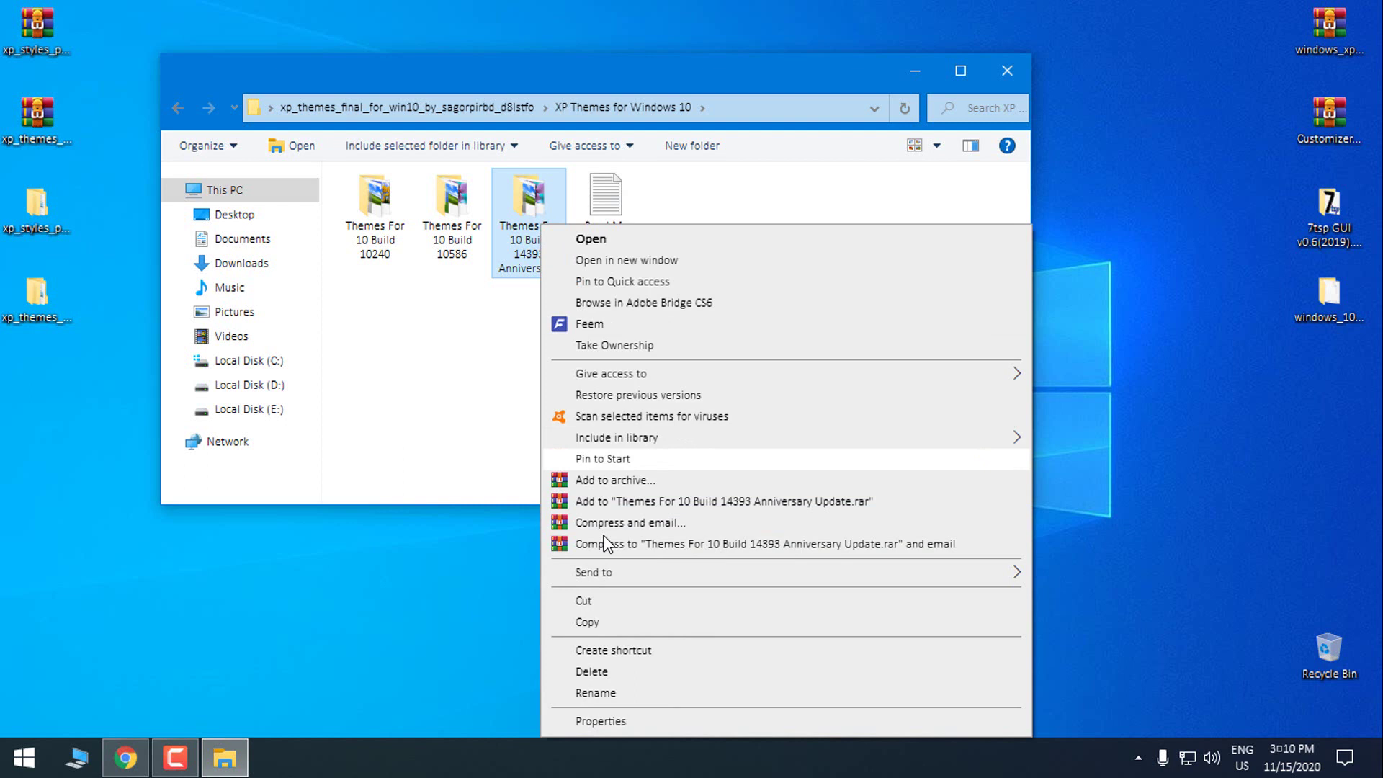
{"action": "left_click", "coordinate": [590, 688]}
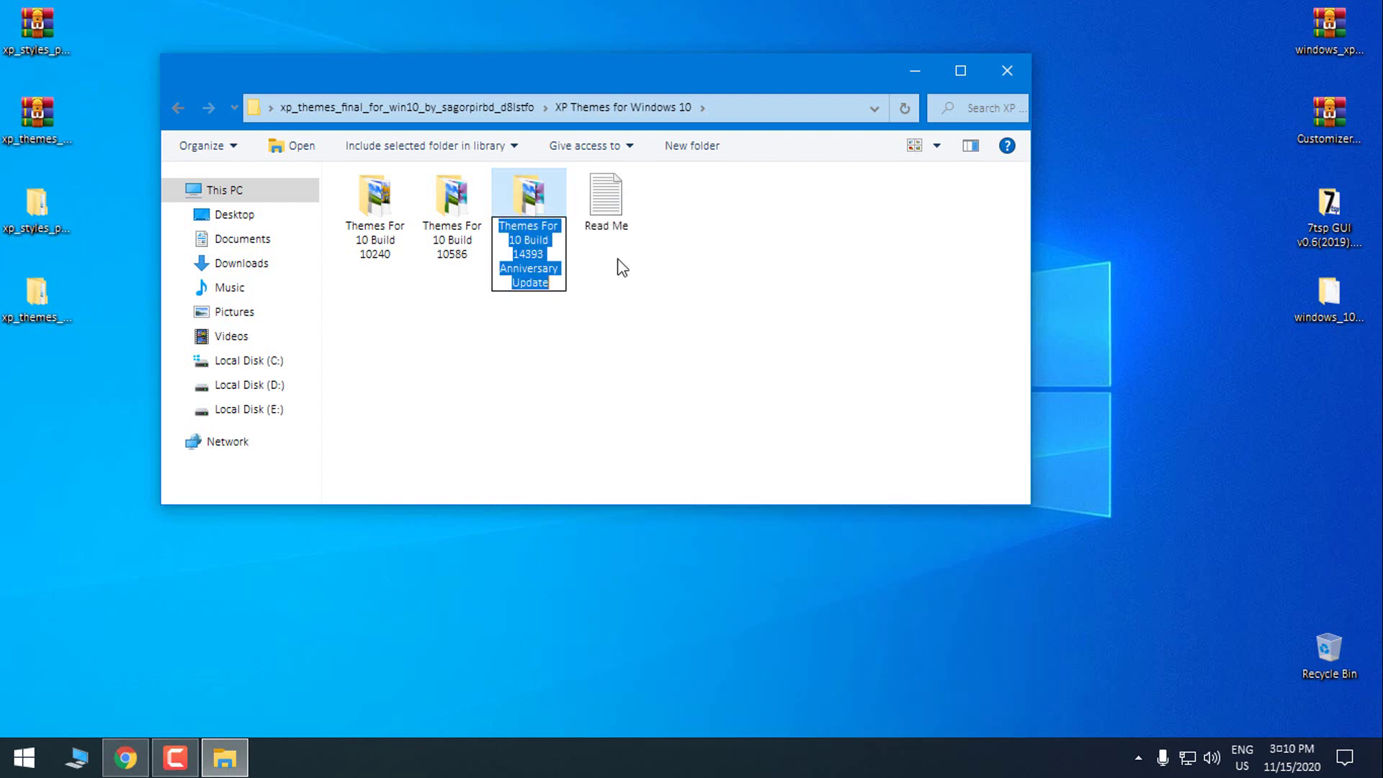
{"action": "left_click", "coordinate": [634, 313]}
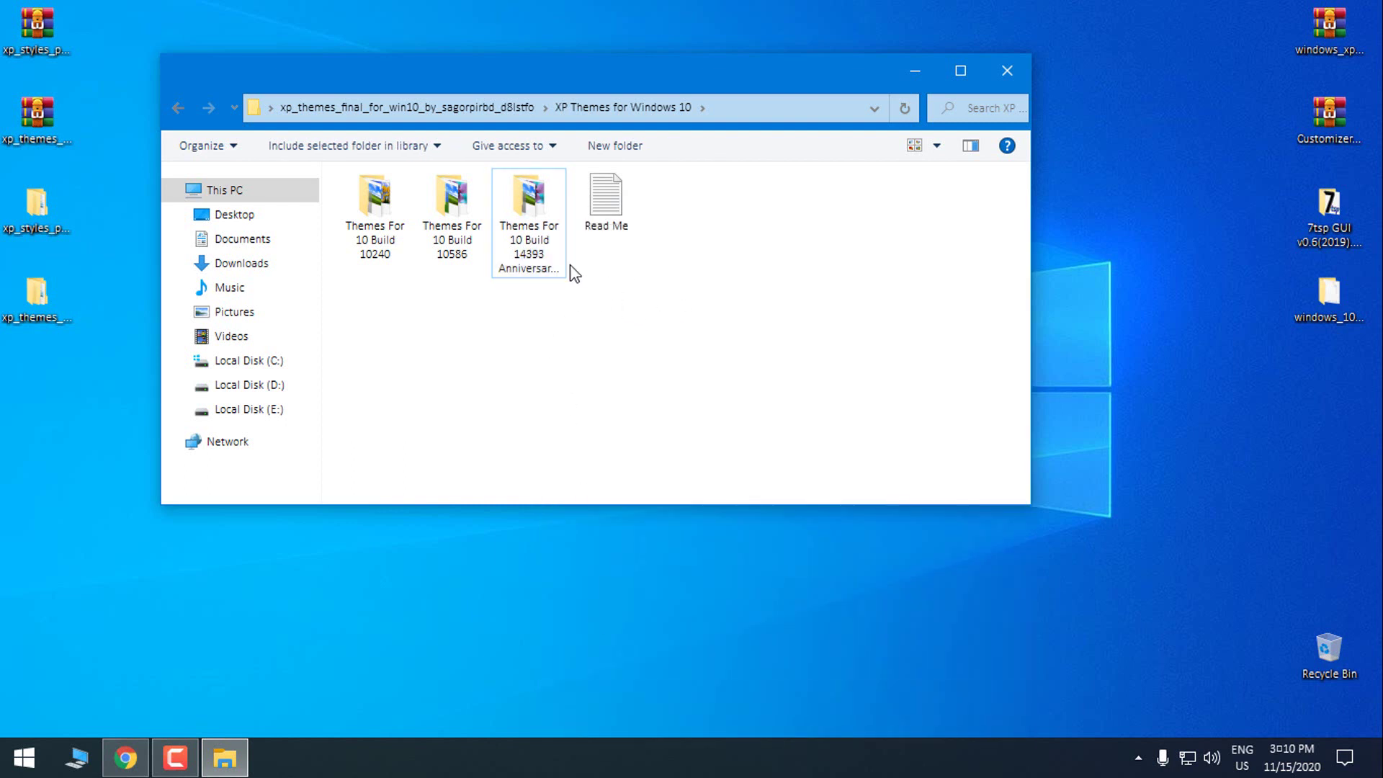
{"action": "double_click", "coordinate": [529, 217]}
{"action": "left_click_drag", "start_coordinate": [378, 256], "coordinate": [756, 198]}
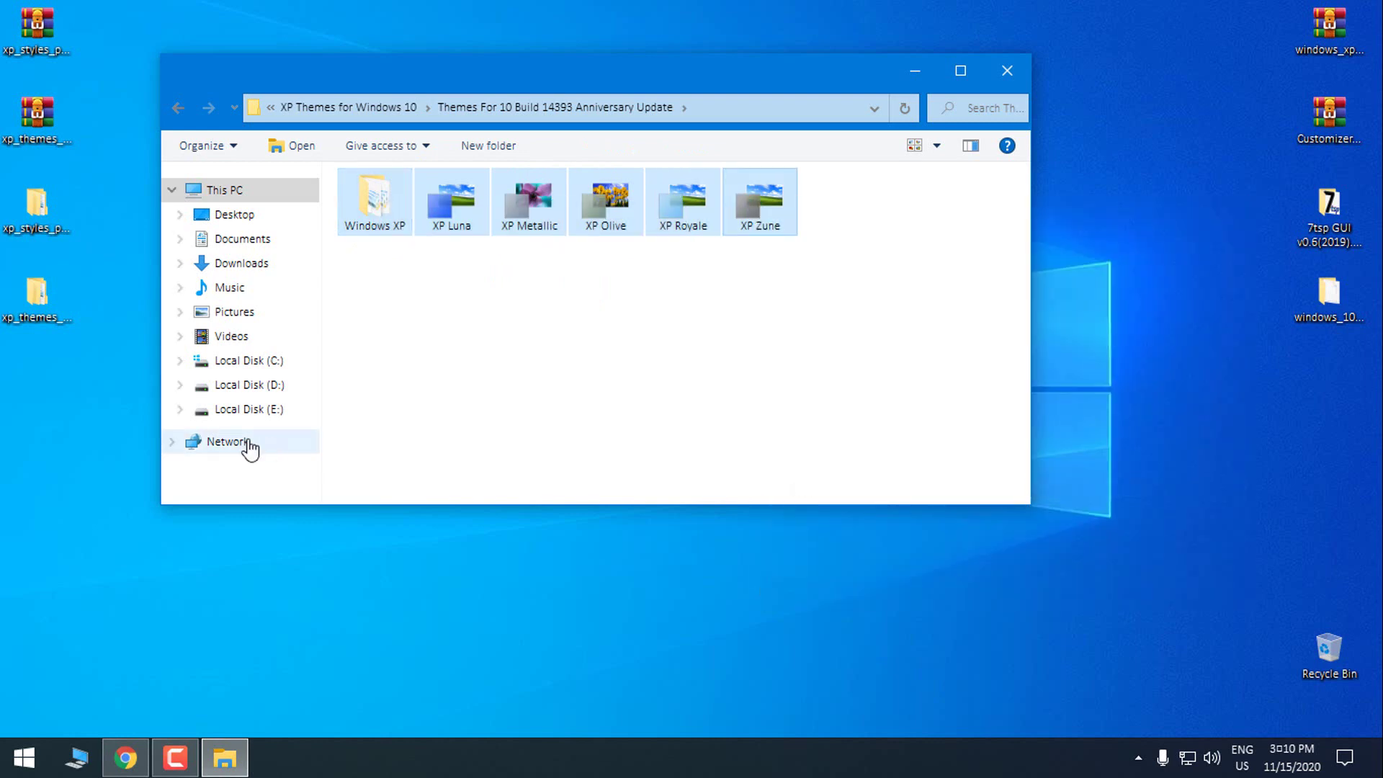
Go to C:\Windows\Resources\Themes, show the paste command for the XP theme files, and close the folder window.
{"action": "left_click", "coordinate": [272, 368]}
{"action": "double_click", "coordinate": [836, 207]}
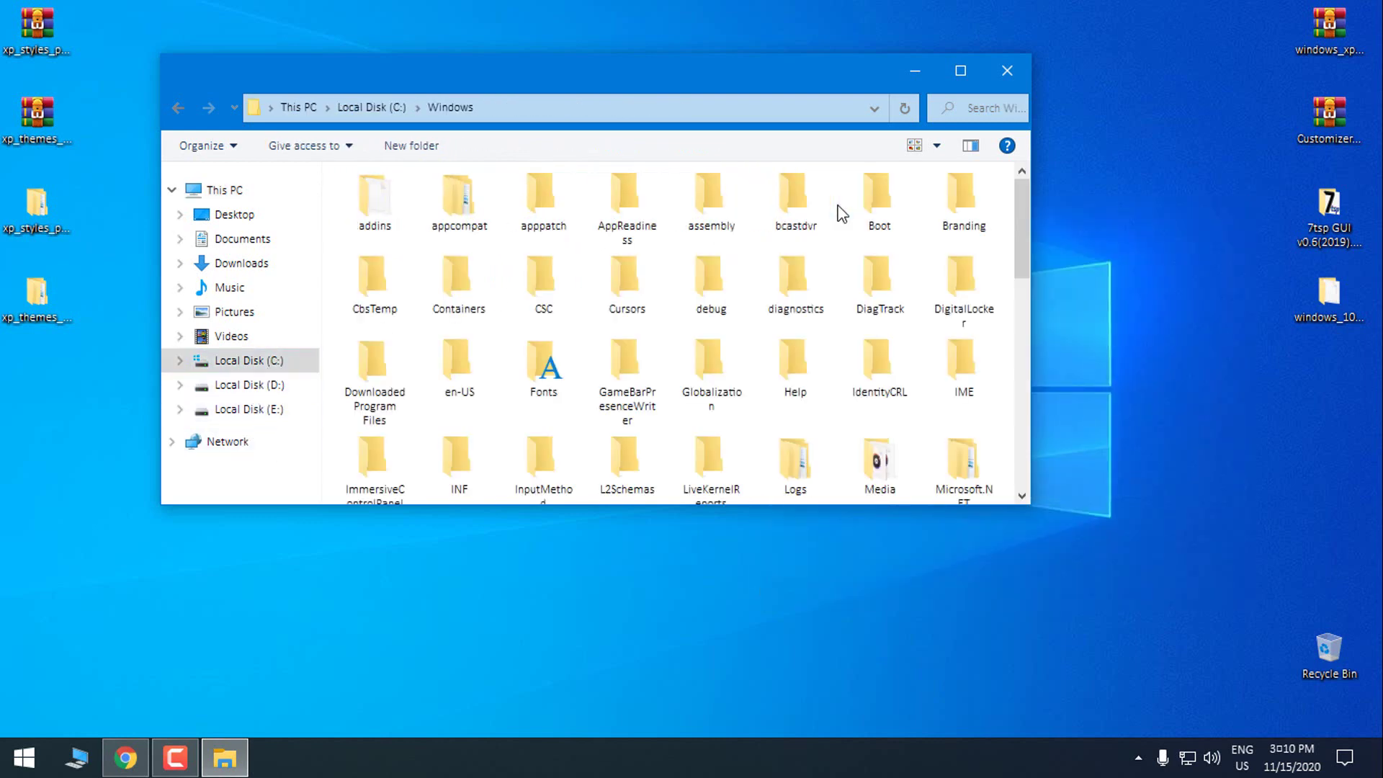
{"action": "left_click", "coordinate": [964, 72]}
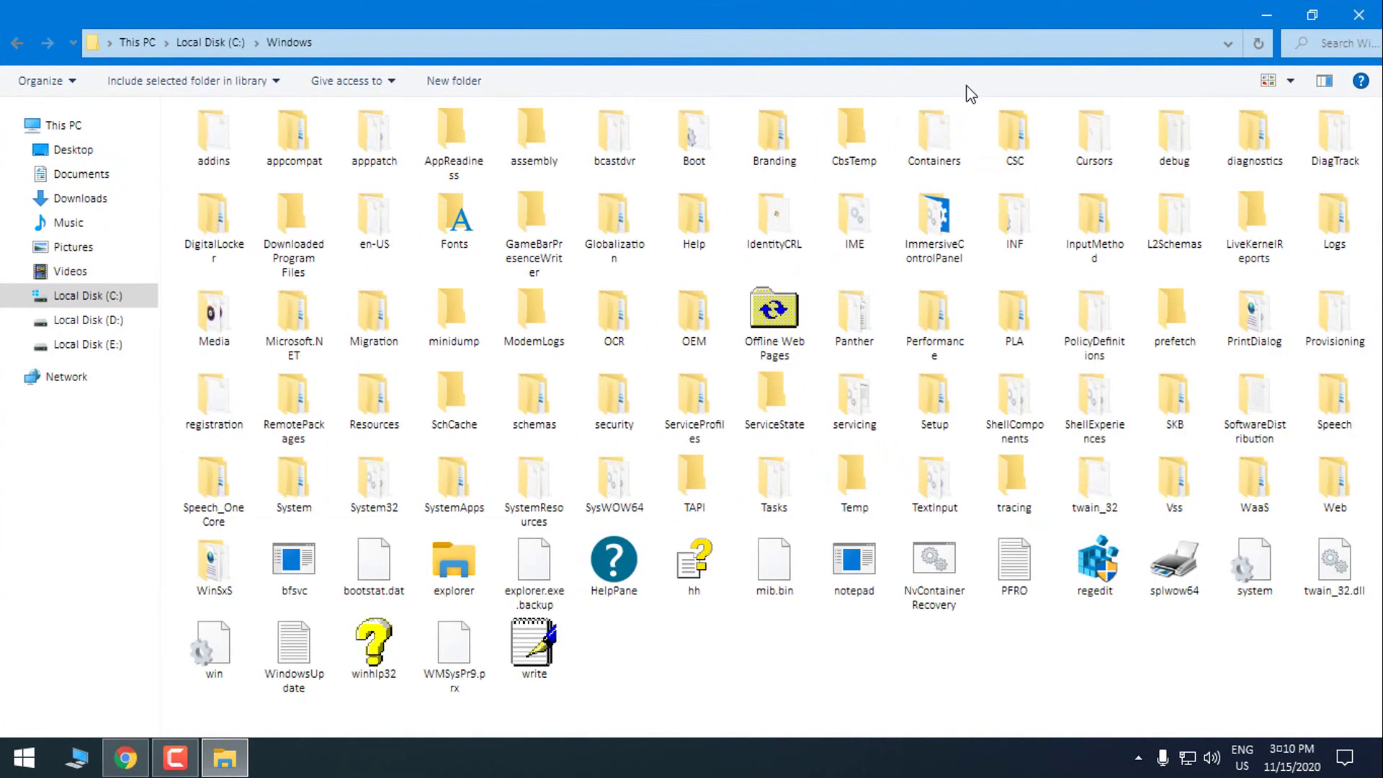
{"action": "left_click", "coordinate": [364, 403]}
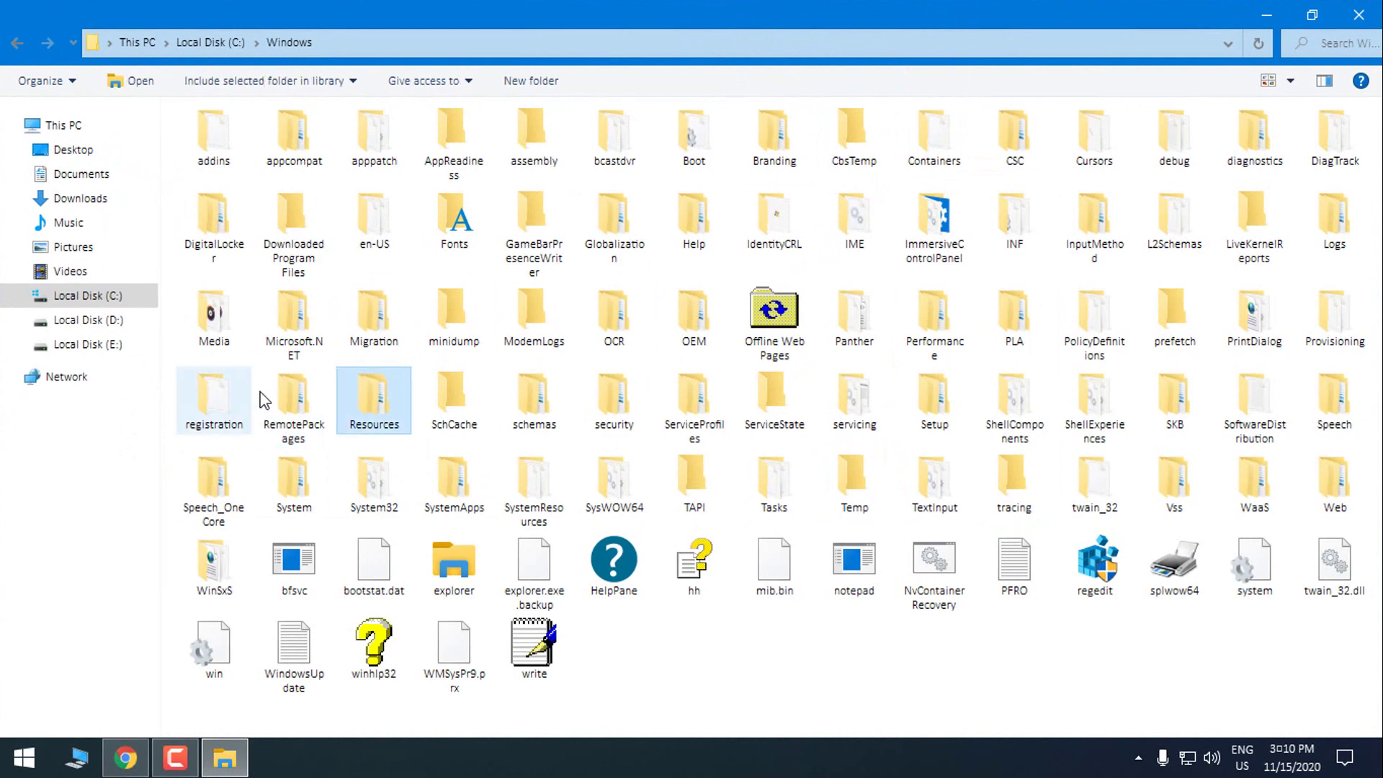
{"action": "double_click", "coordinate": [358, 411]}
{"action": "left_click", "coordinate": [322, 156]}
{"action": "double_click", "coordinate": [323, 156]}
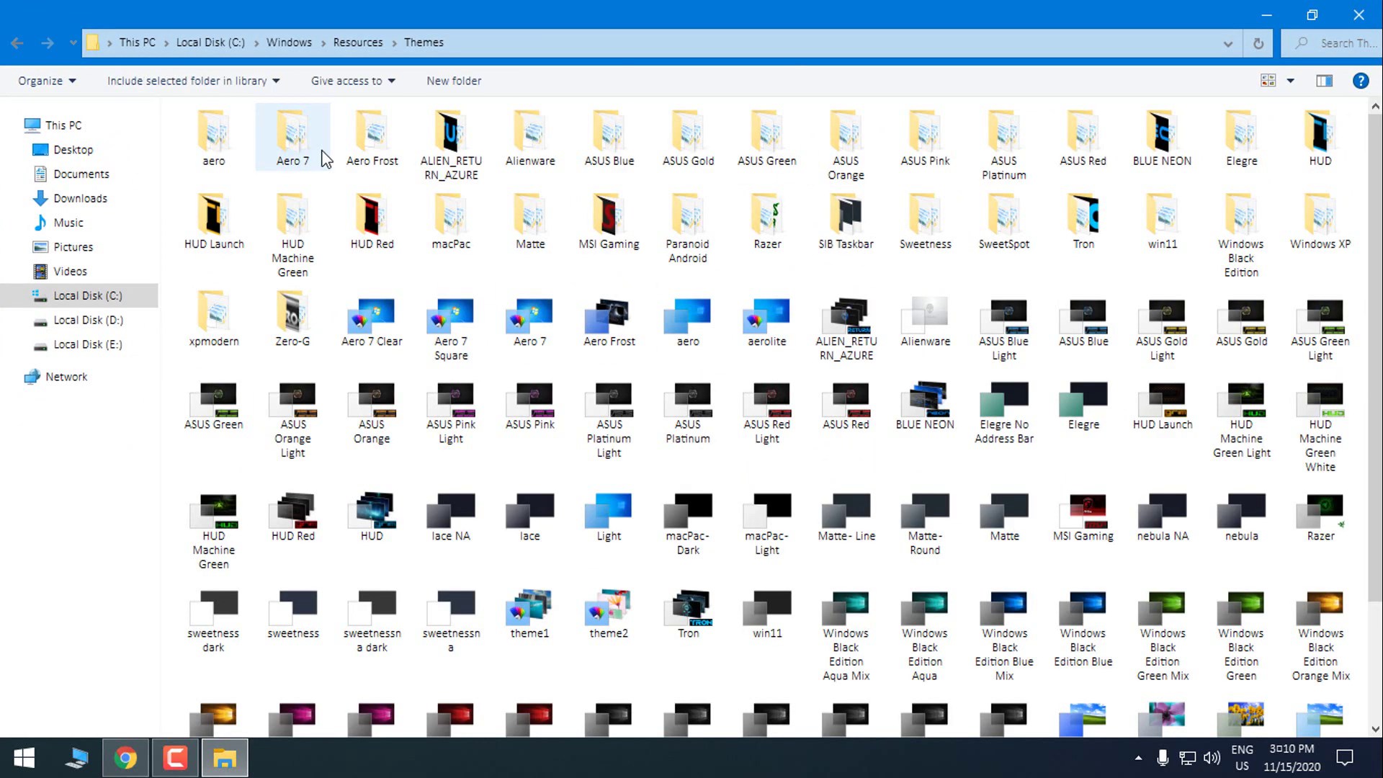
{"action": "right_click", "coordinate": [340, 193]}
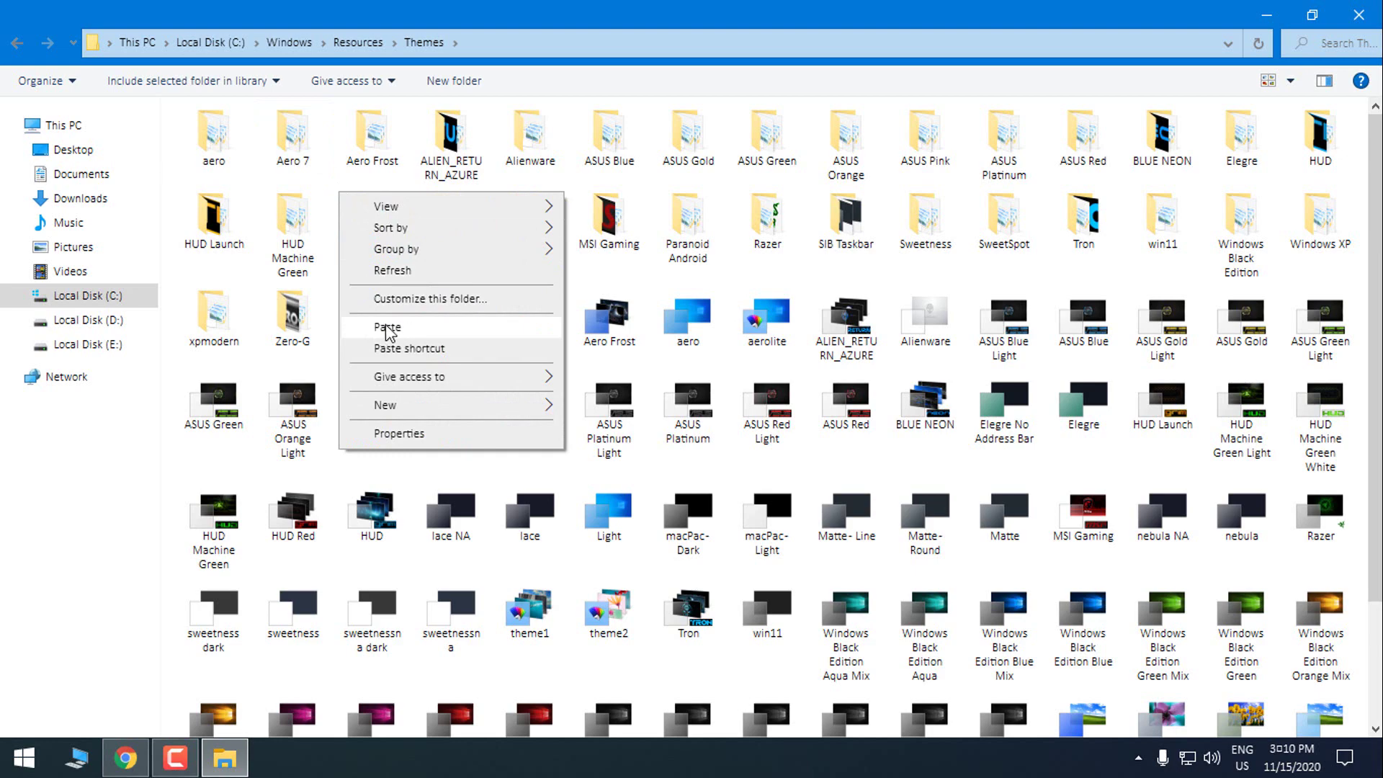
{"action": "left_click", "coordinate": [1361, 16]}
Apply the XP Luna theme in the desktop personalization settings.
{"action": "right_click", "coordinate": [638, 222]}
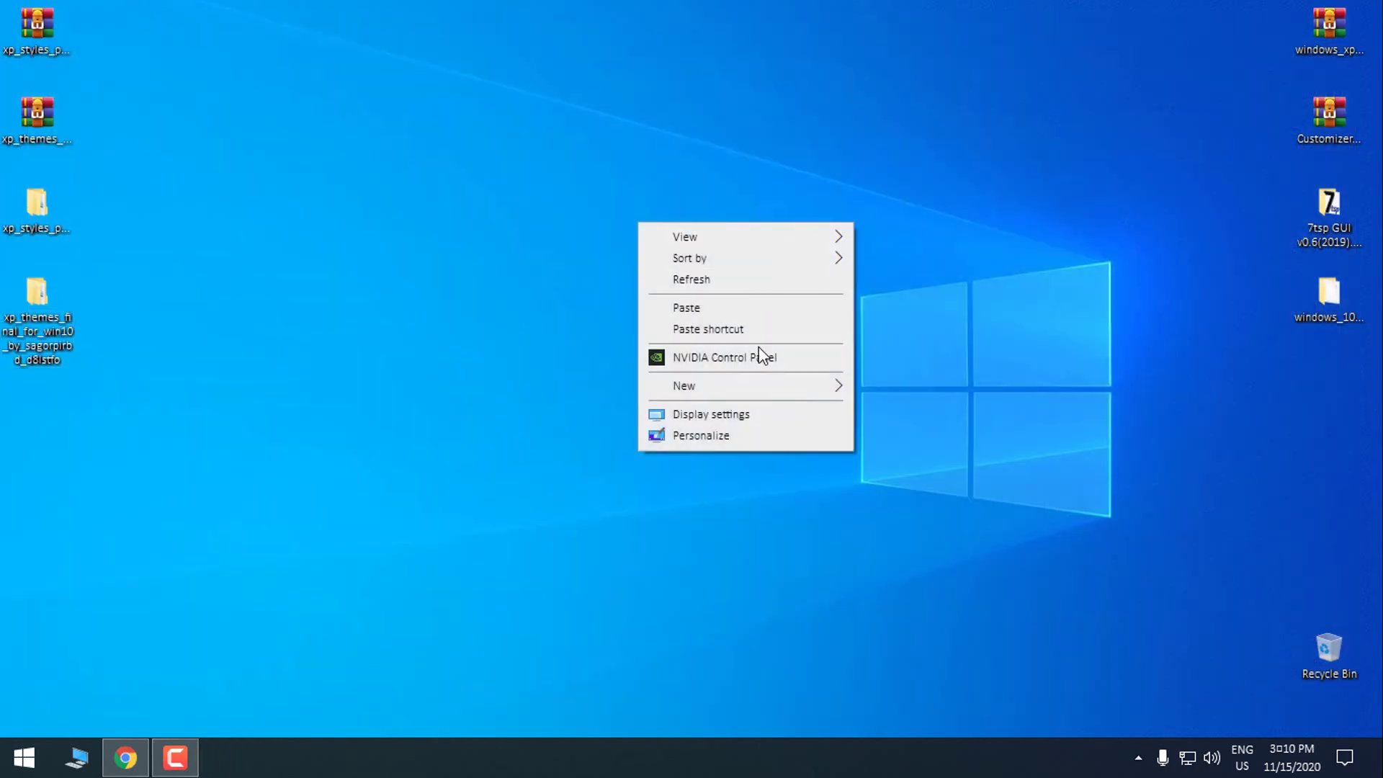
{"action": "left_click", "coordinate": [708, 435]}
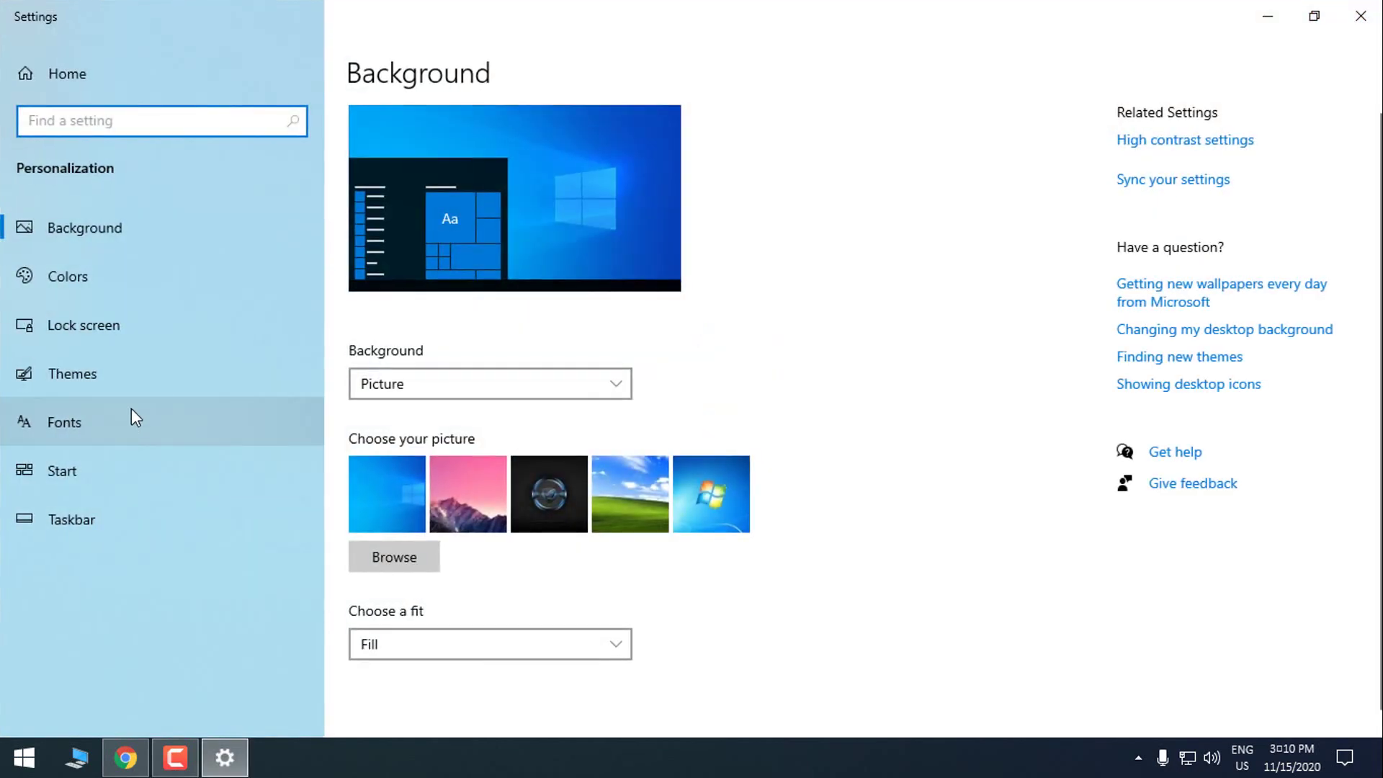
{"action": "left_click", "coordinate": [131, 369]}
{"action": "scroll", "coordinate": [932, 416], "scroll_direction": "down", "scroll_amount": 15}
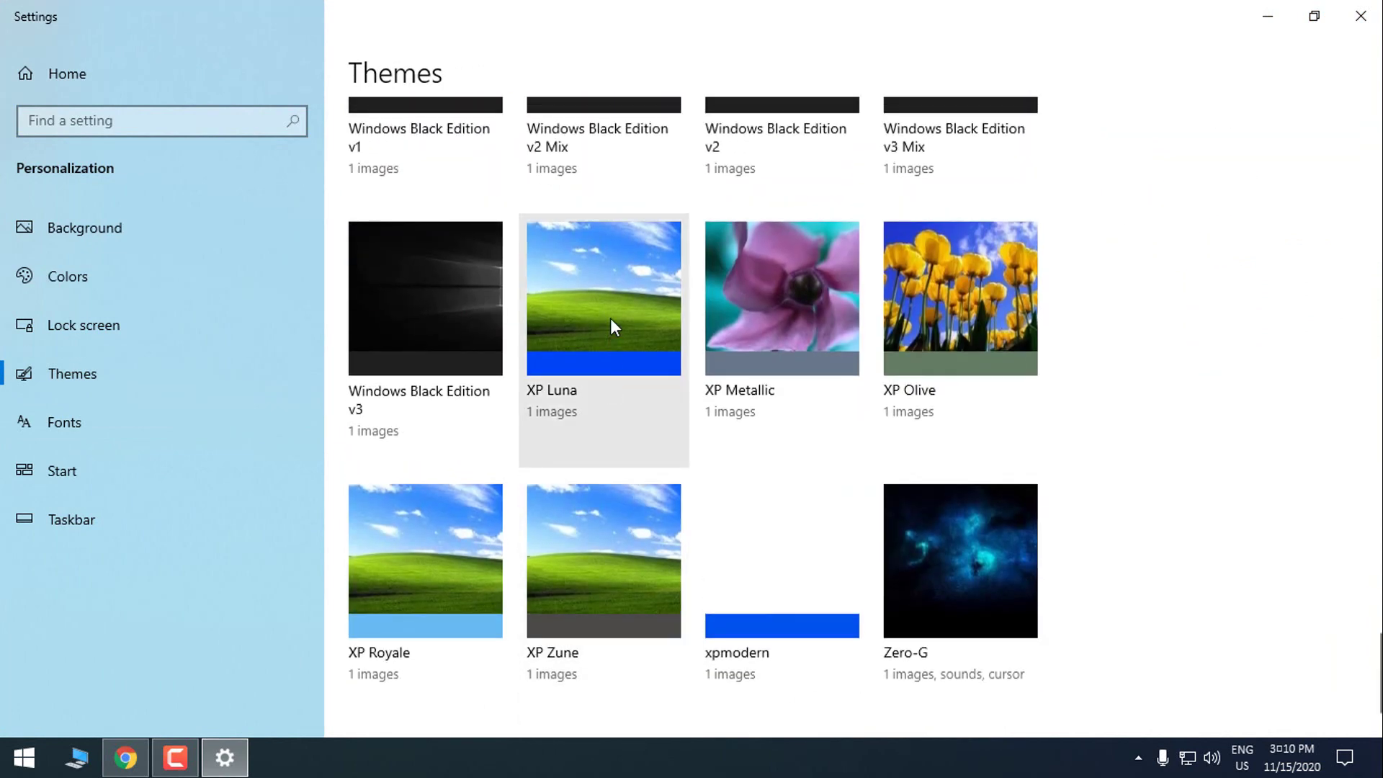
{"action": "left_click", "coordinate": [611, 319]}
Examine the applied XP theme on a This PC window and on the Start menu, closing both when done.
{"action": "left_click", "coordinate": [76, 756]}
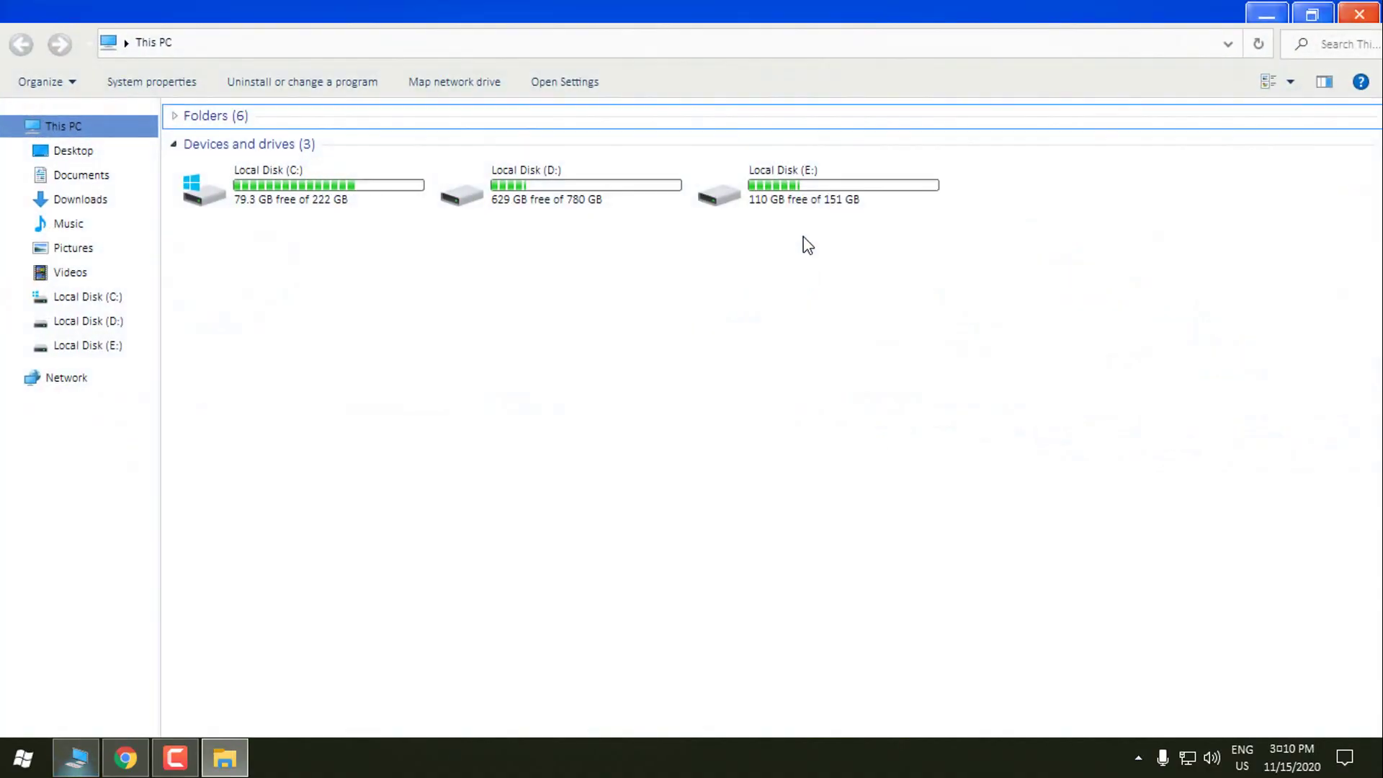
{"action": "left_click_drag", "start_coordinate": [735, 15], "coordinate": [687, 145]}
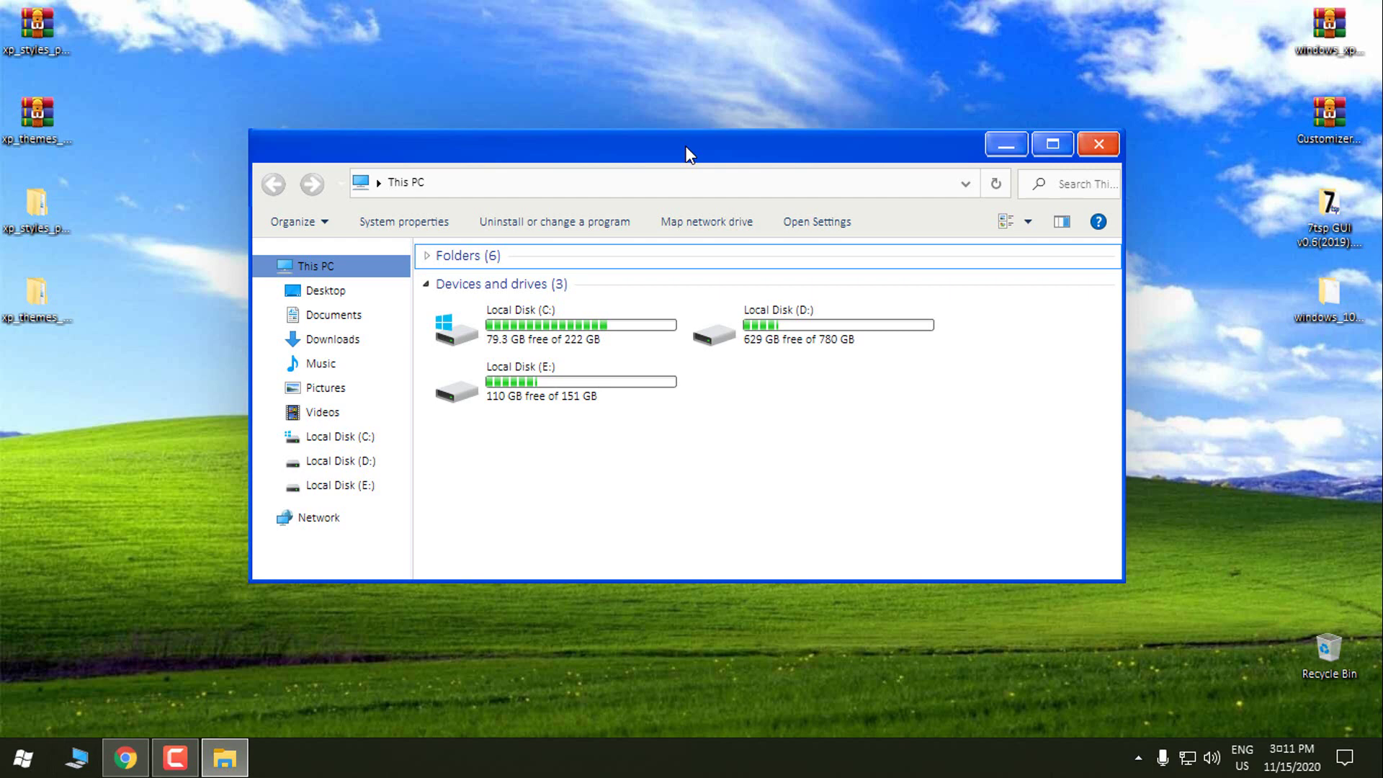
{"action": "left_click", "coordinate": [1090, 149]}
{"action": "left_click", "coordinate": [23, 756]}
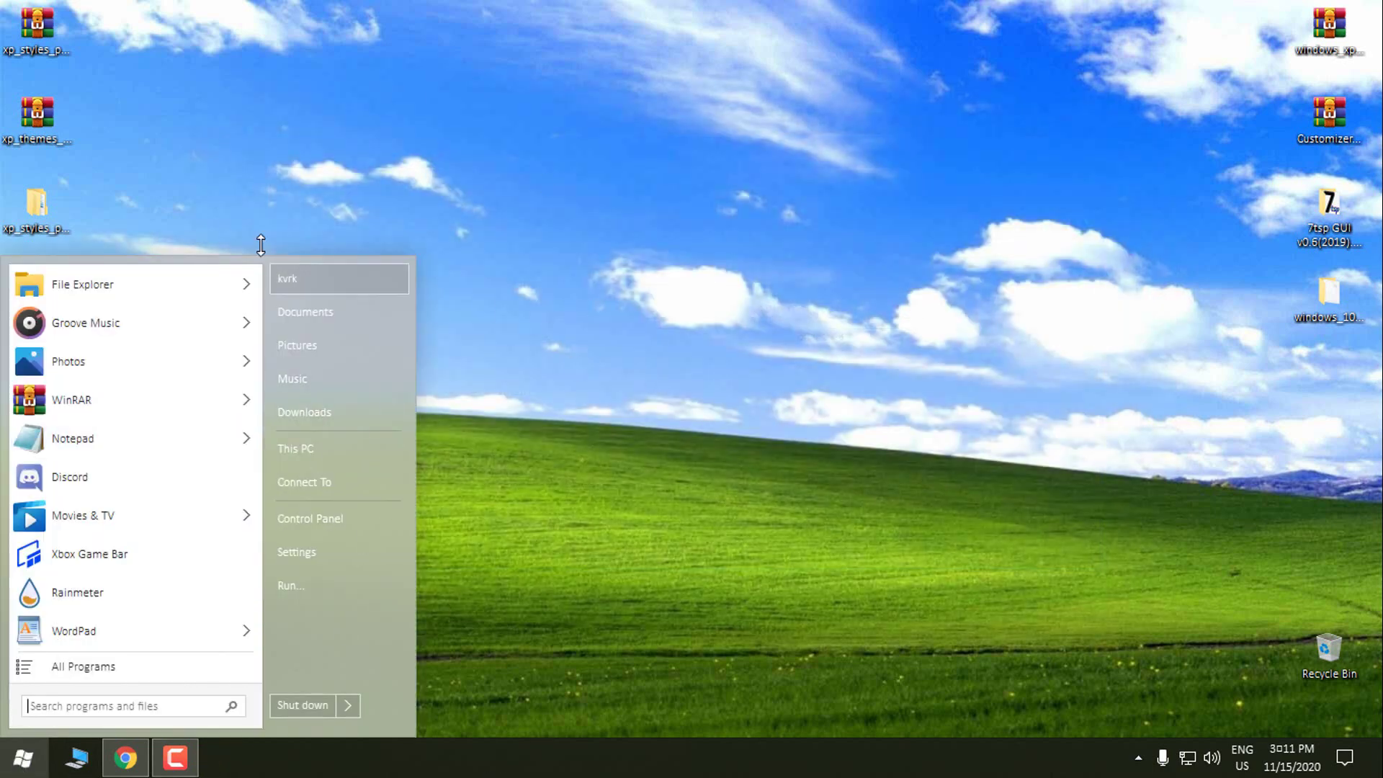
{"action": "left_click", "coordinate": [144, 245]}
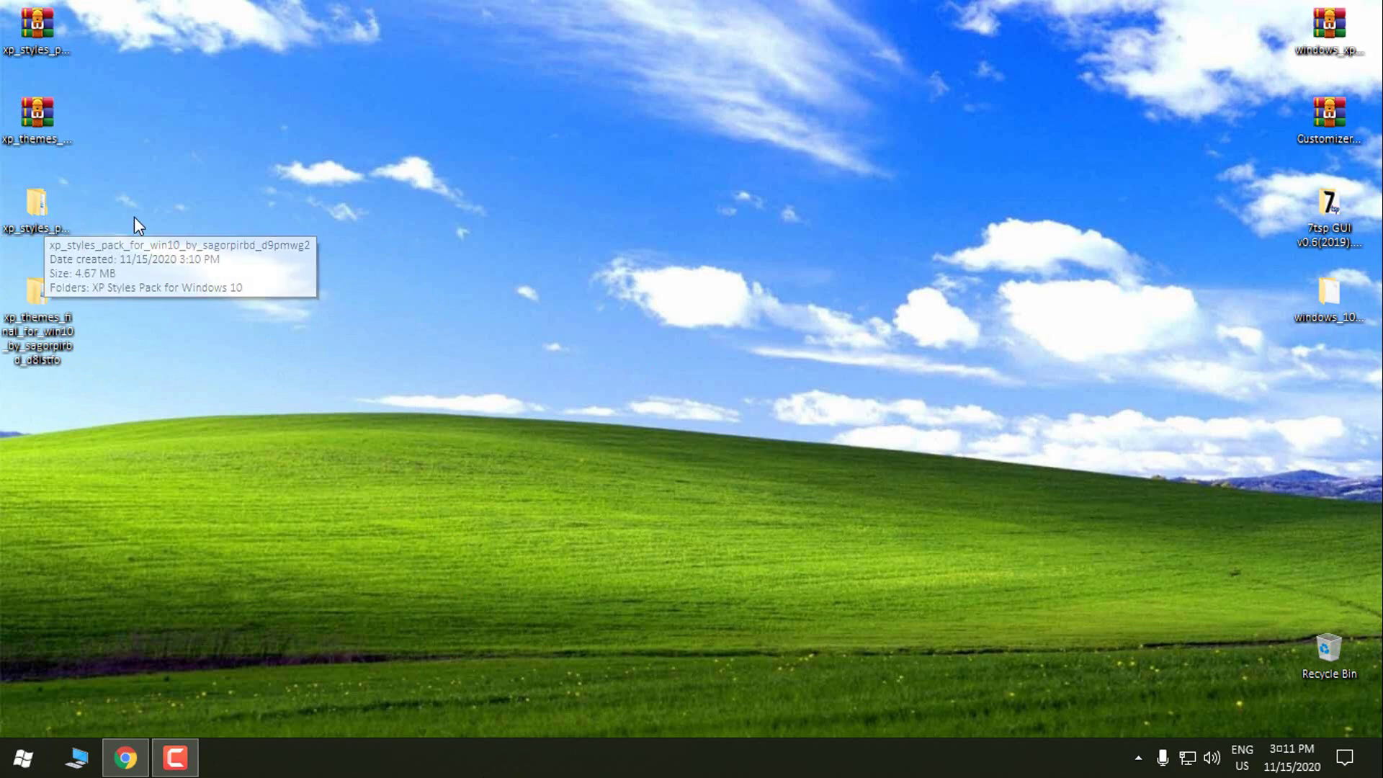
Open XP Styles Pack for Windows 10 from the extracted xp_styles_pack folder and examine the Start ORB images.
{"action": "left_click", "coordinate": [22, 220]}
{"action": "double_click", "coordinate": [472, 288]}
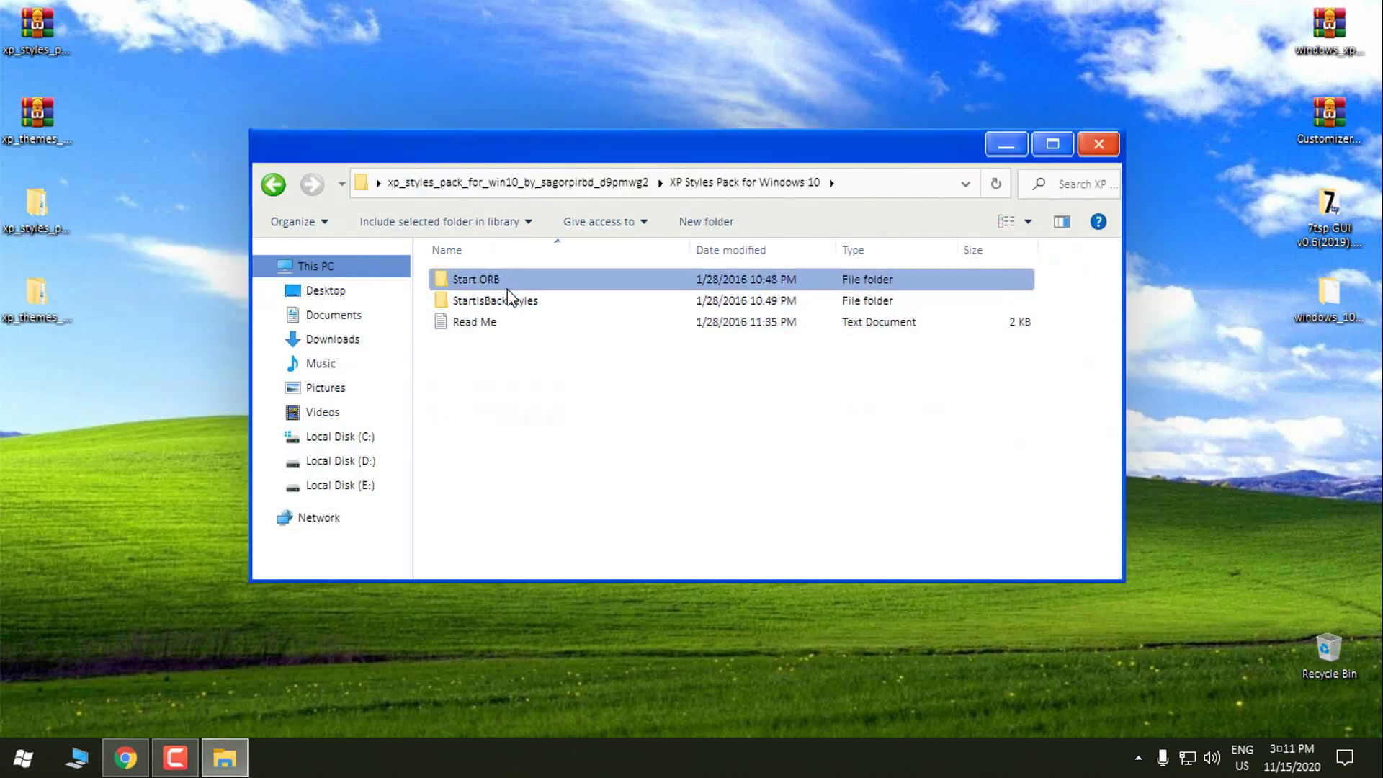
{"action": "double_click", "coordinate": [490, 280]}
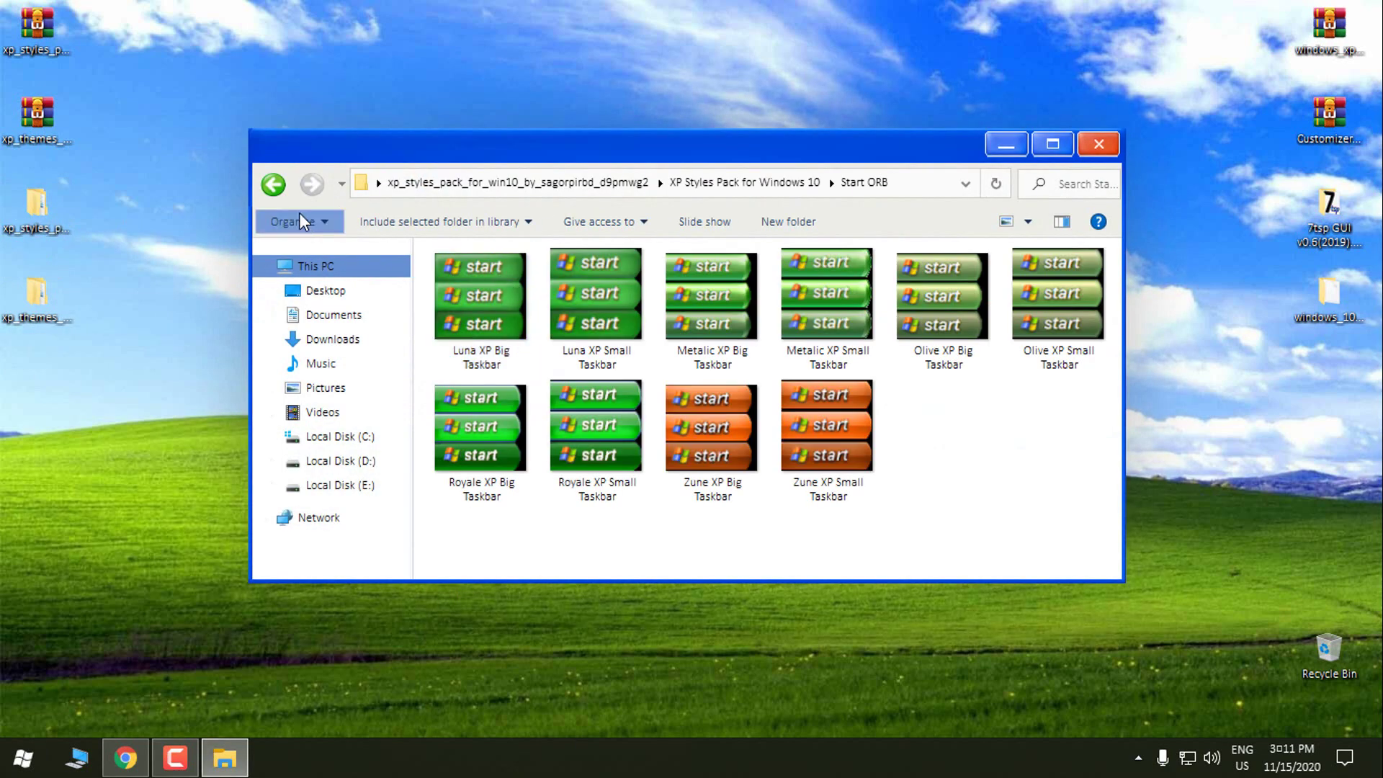
{"action": "left_click", "coordinate": [277, 184]}
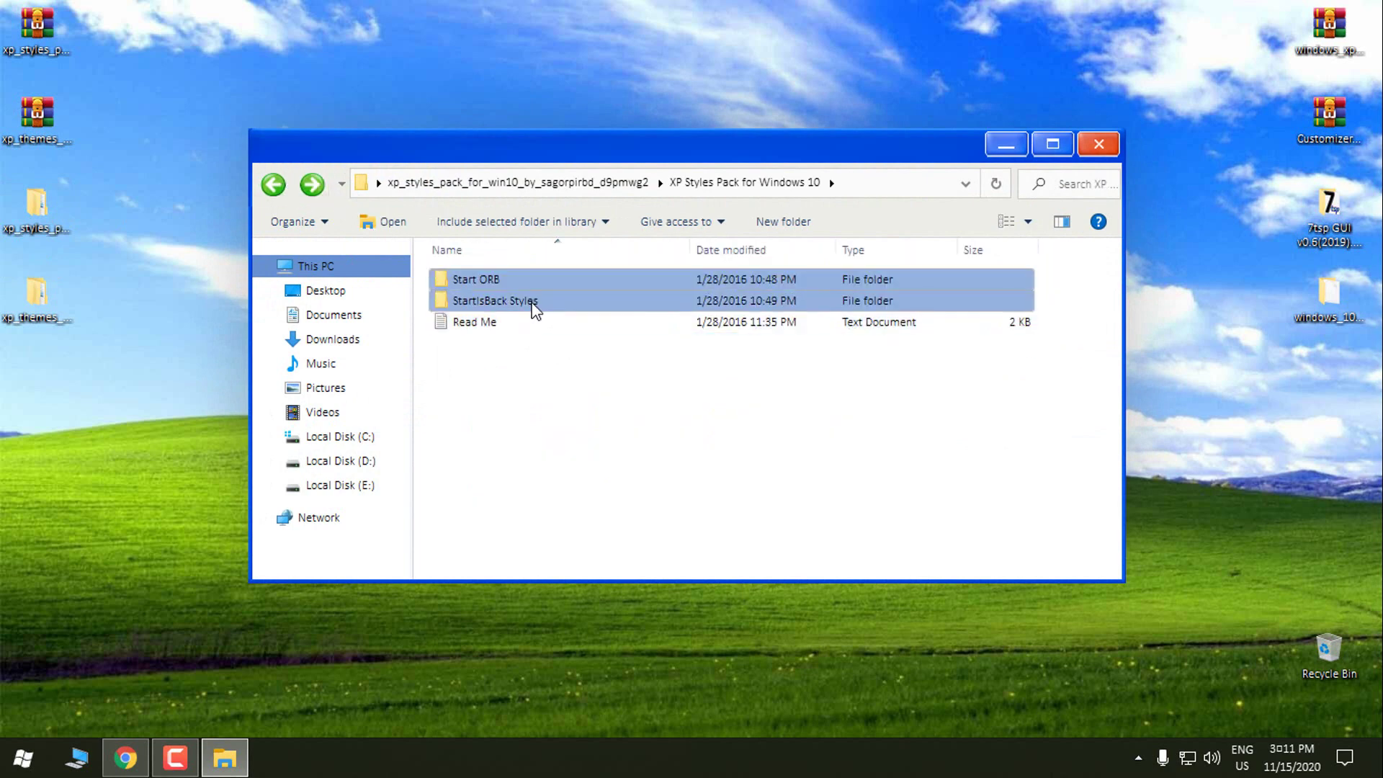
Copy the luna visual style file from the StartIsBack Styles folder.
{"action": "double_click", "coordinate": [589, 308]}
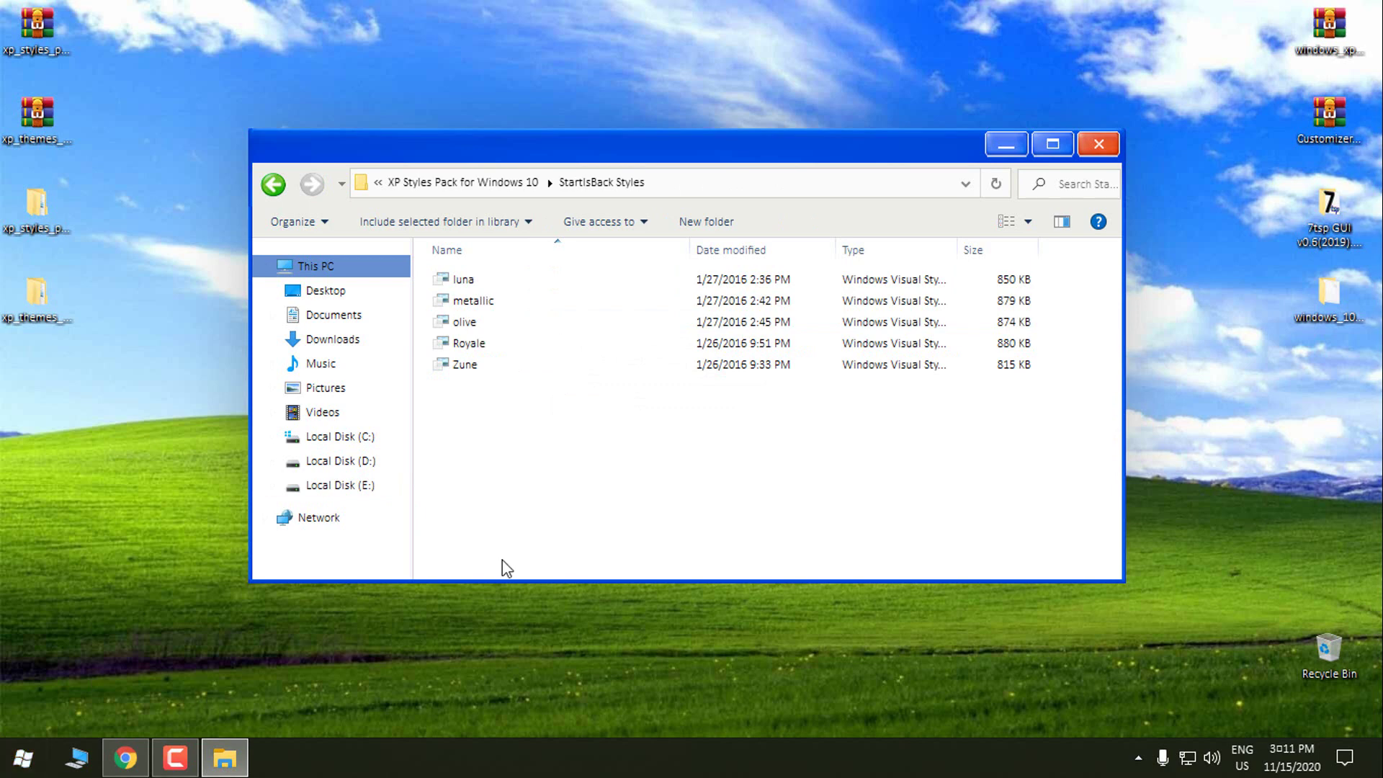
{"action": "right_click", "coordinate": [470, 283]}
{"action": "left_click", "coordinate": [541, 622]}
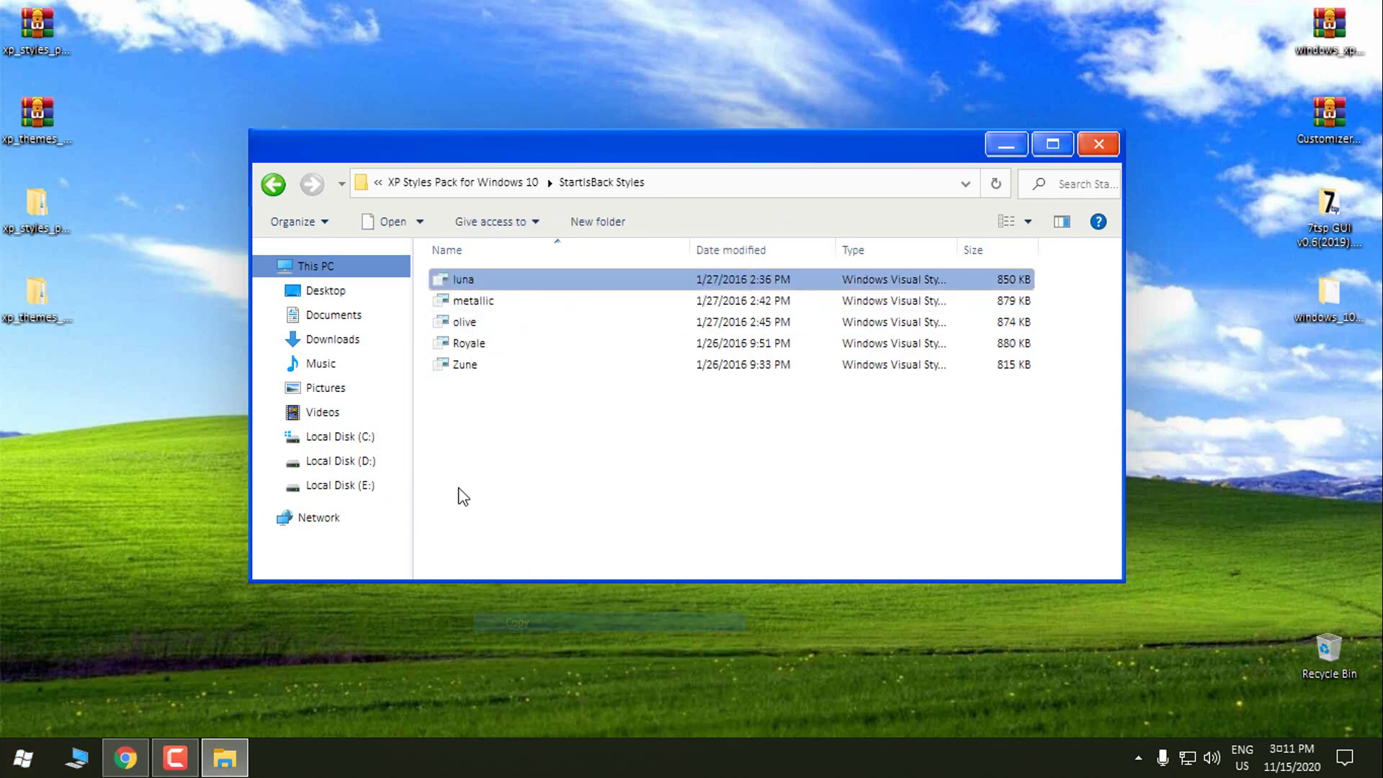
Go to the Roaming application data folder using %AppData% and maximize the window.
{"action": "left_click", "coordinate": [360, 438]}
{"action": "left_click", "coordinate": [554, 191]}
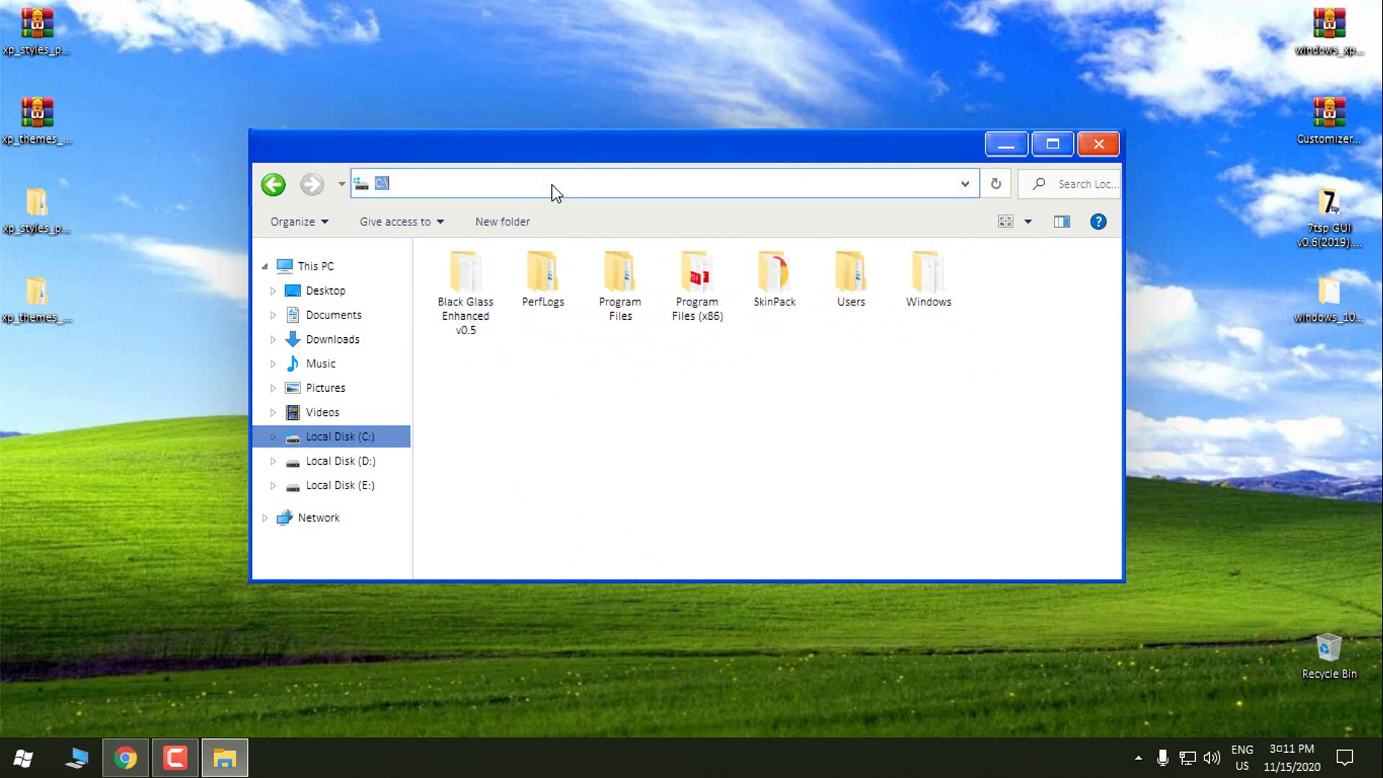
{"action": "type", "text": "%AppData%"}
{"action": "key", "text": "Return"}
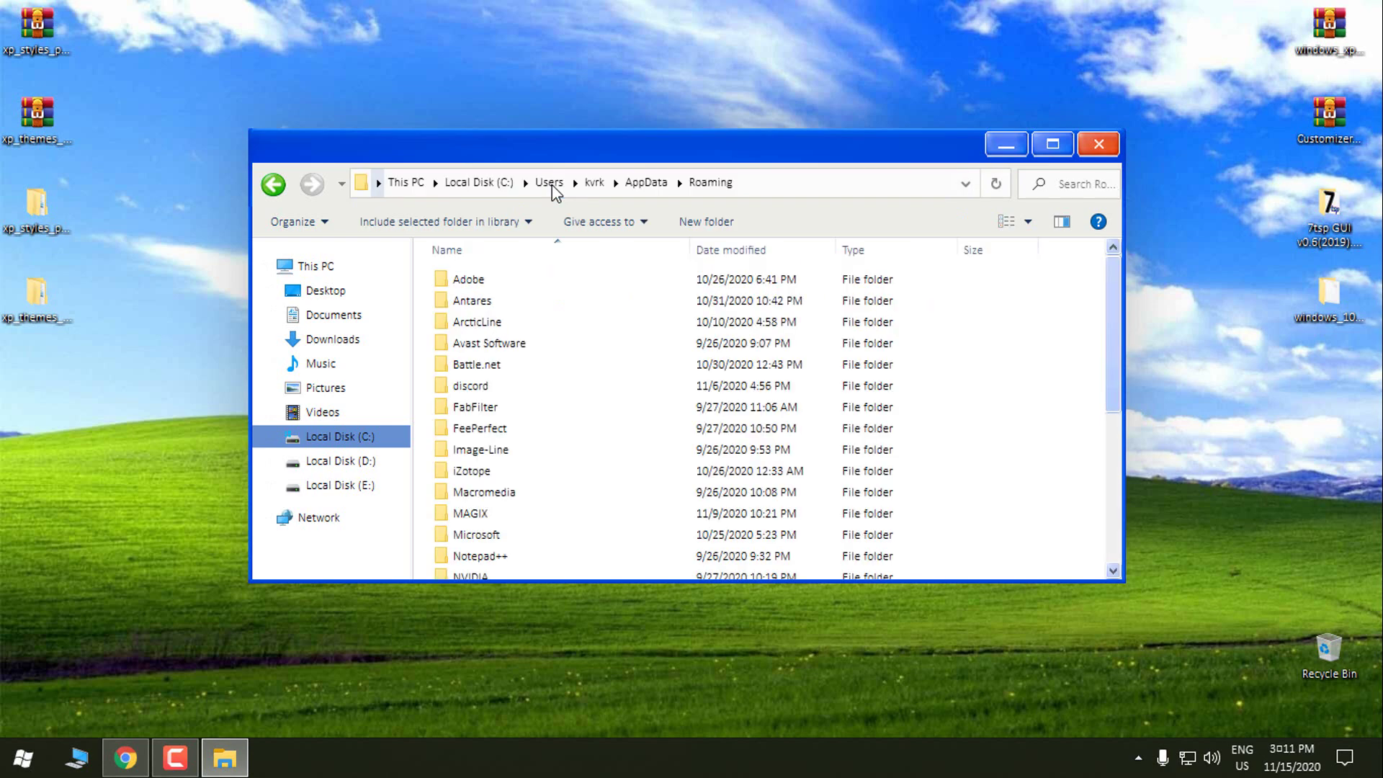
{"action": "left_click", "coordinate": [1053, 146]}
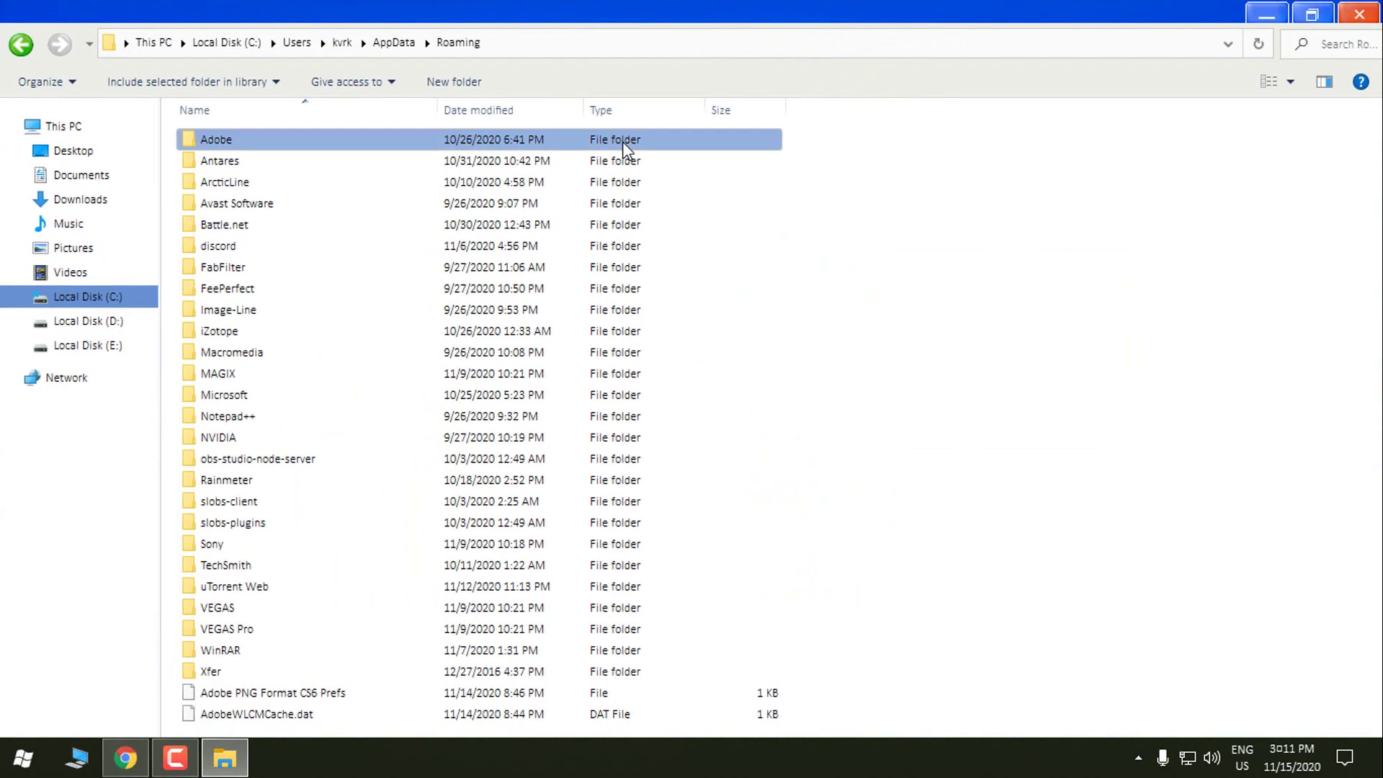
Switch to the AppData Local folder and open the Styles folder inside StartIsBack.
{"action": "left_click", "coordinate": [395, 45]}
{"action": "left_click", "coordinate": [215, 143]}
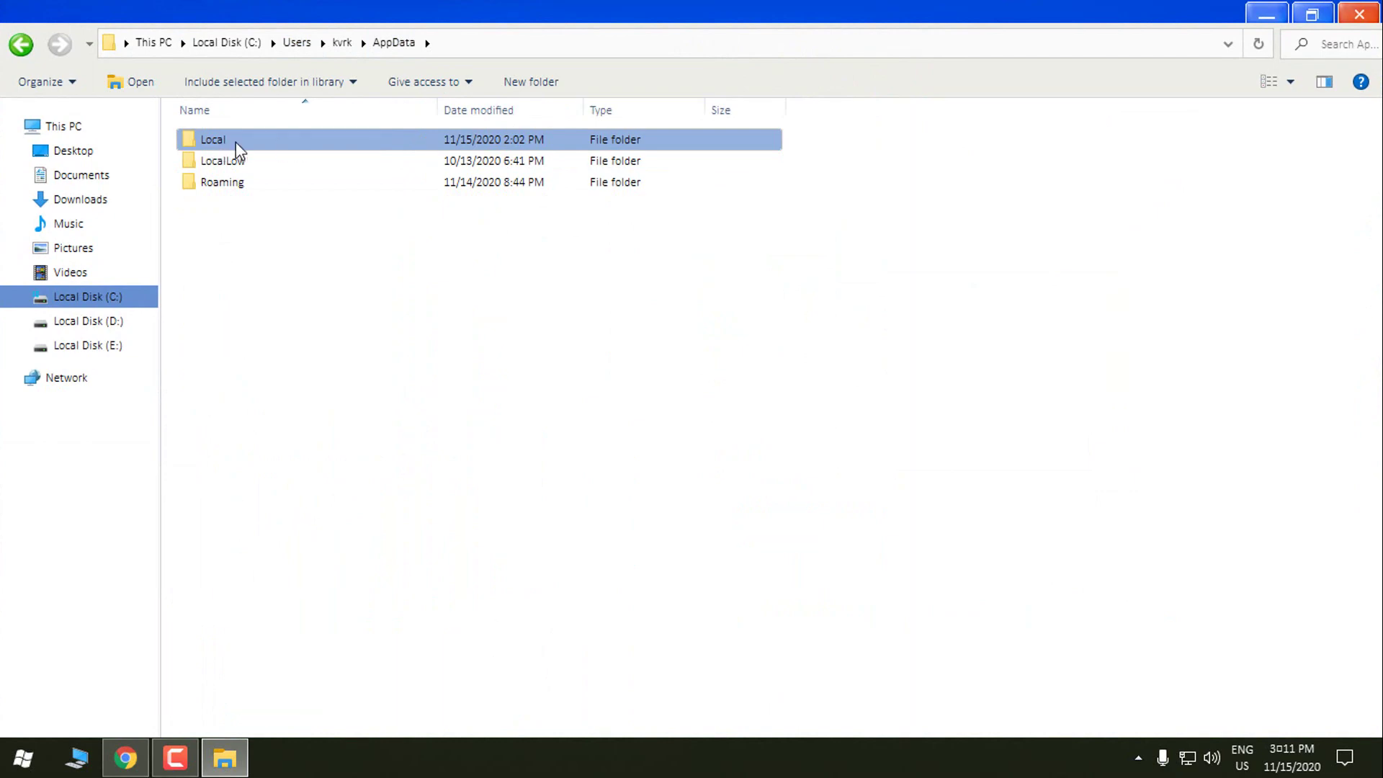
{"action": "double_click", "coordinate": [215, 139]}
{"action": "scroll", "coordinate": [299, 386], "scroll_direction": "down", "scroll_amount": 4}
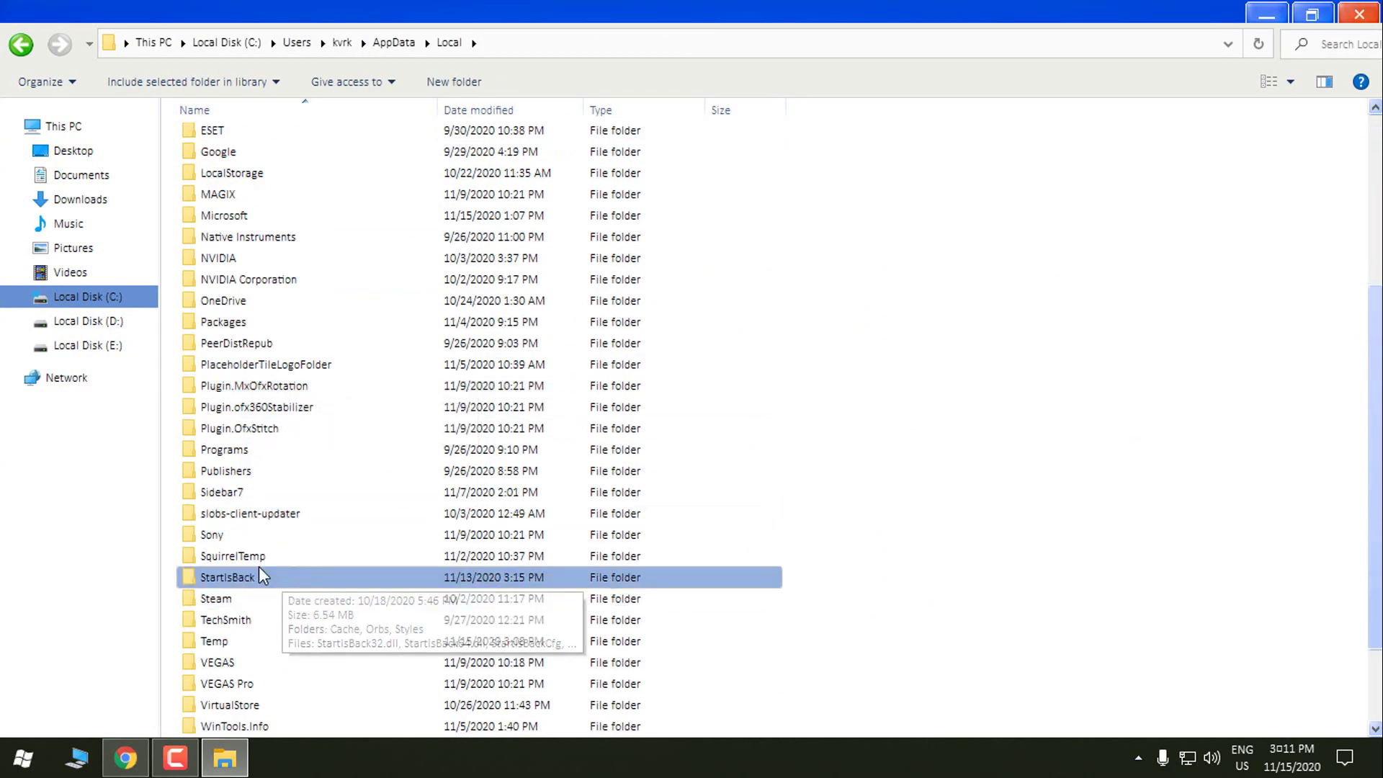
{"action": "double_click", "coordinate": [252, 580]}
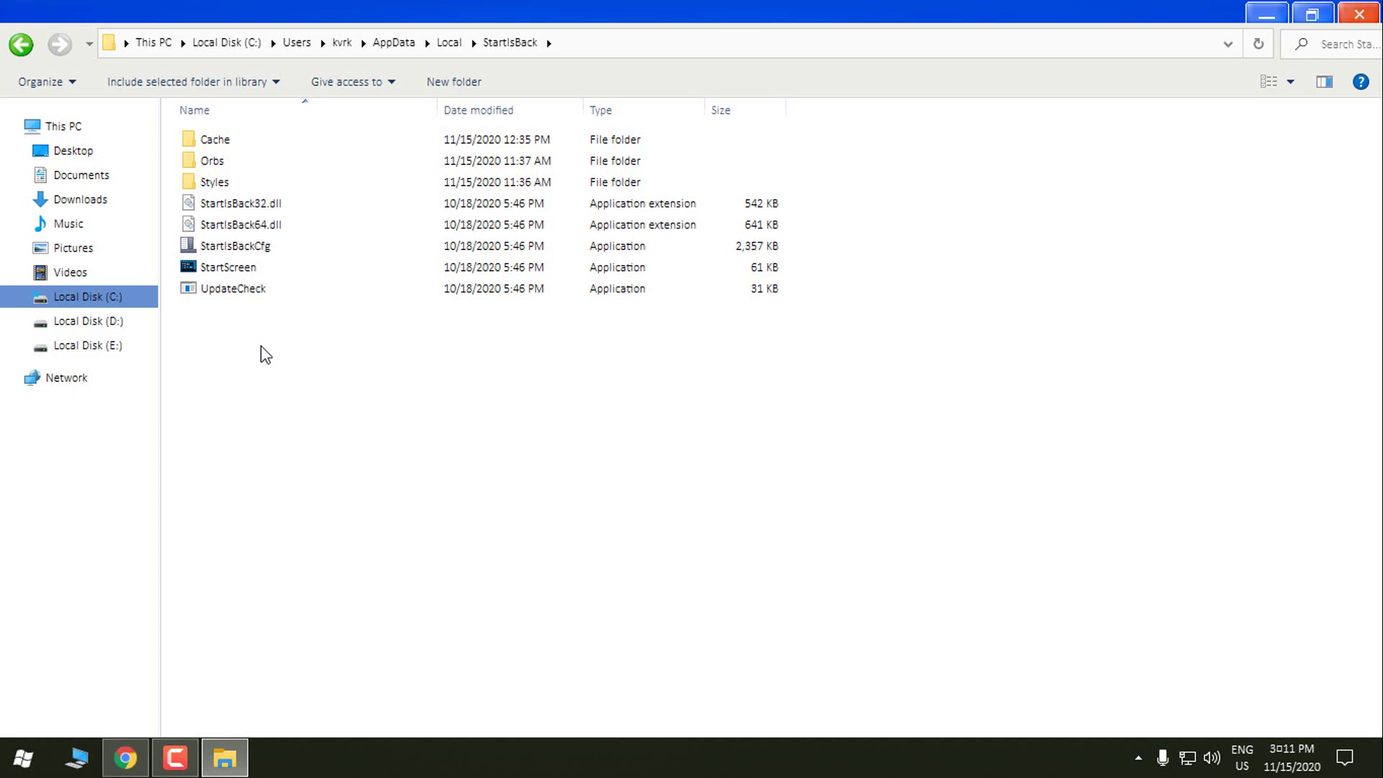
{"action": "double_click", "coordinate": [215, 184]}
Paste luna.msstyles into the StartIsBack Styles folder, replacing the existing file, and close the window.
{"action": "right_click", "coordinate": [271, 259]}
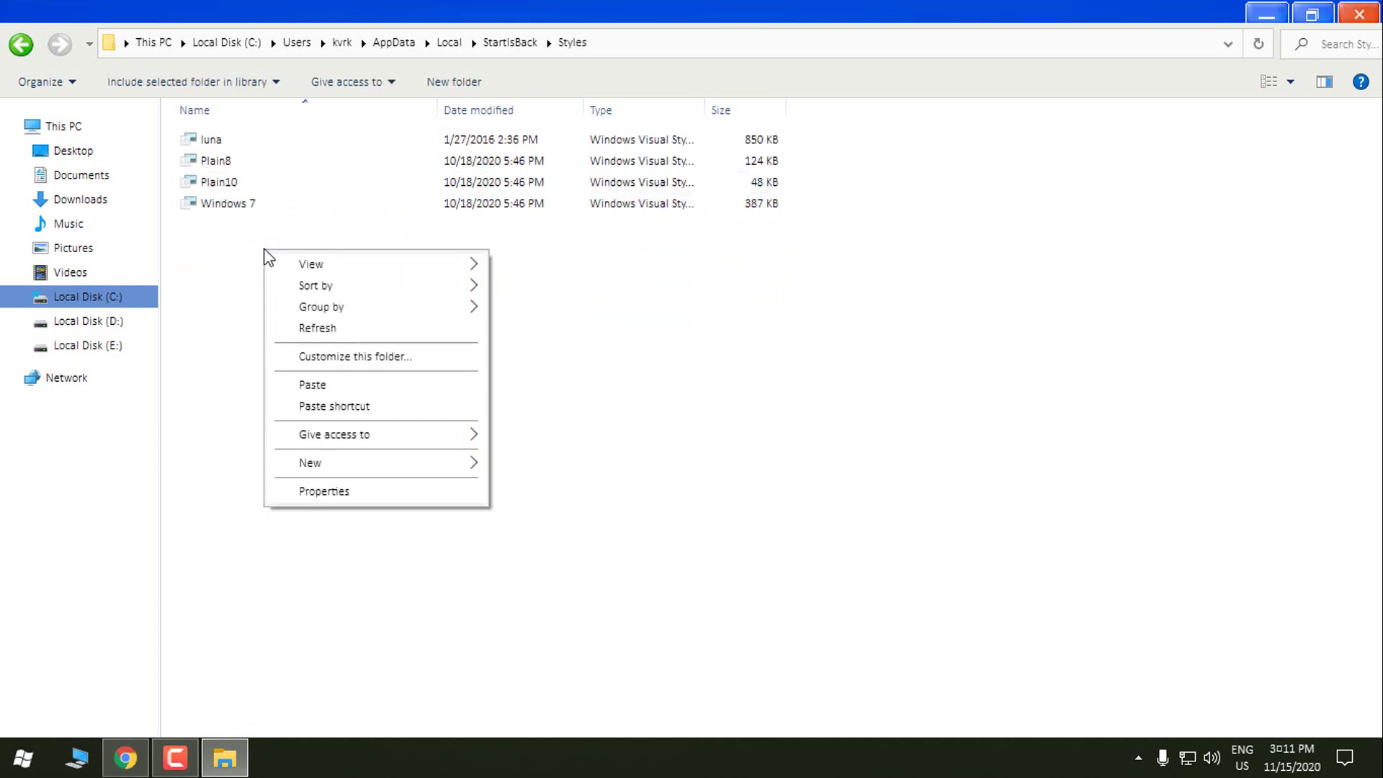
{"action": "left_click", "coordinate": [321, 383]}
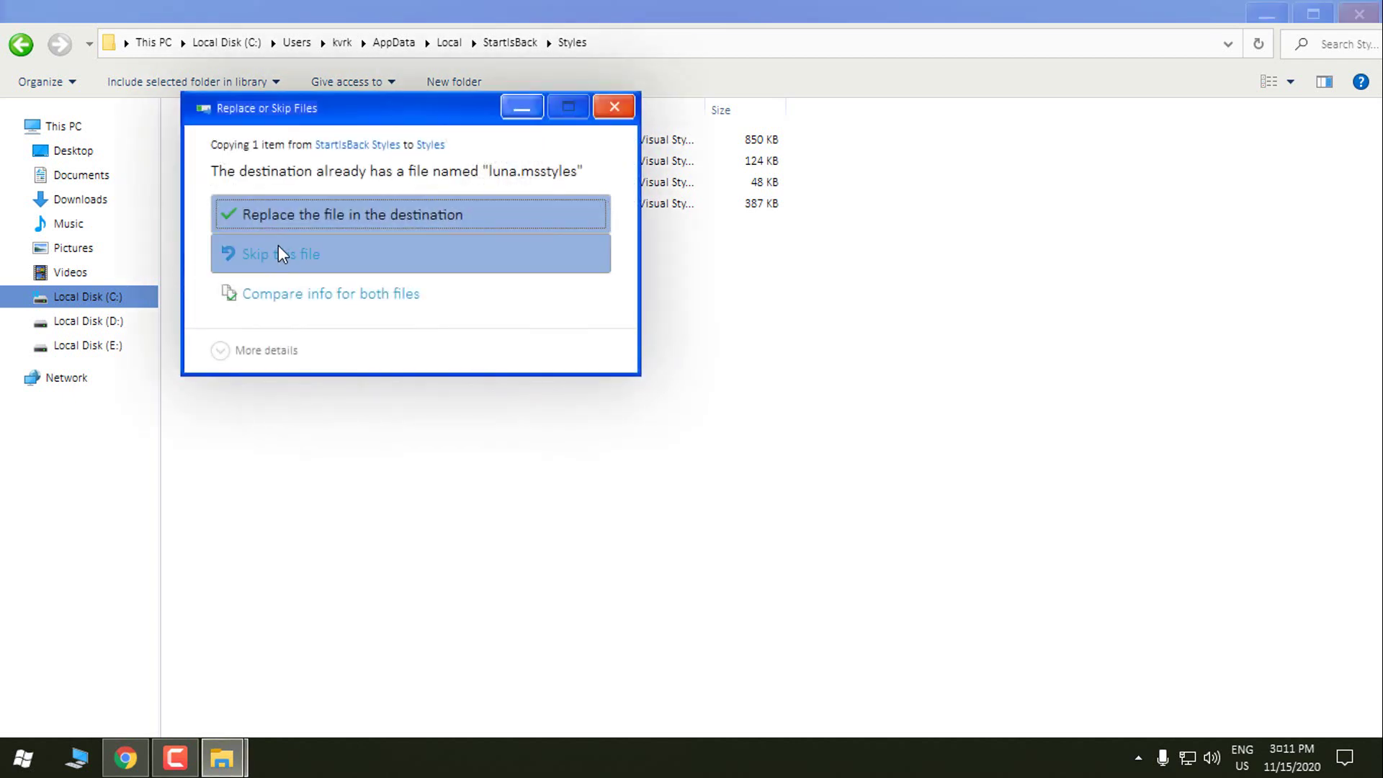
{"action": "left_click_drag", "start_coordinate": [413, 118], "coordinate": [712, 204]}
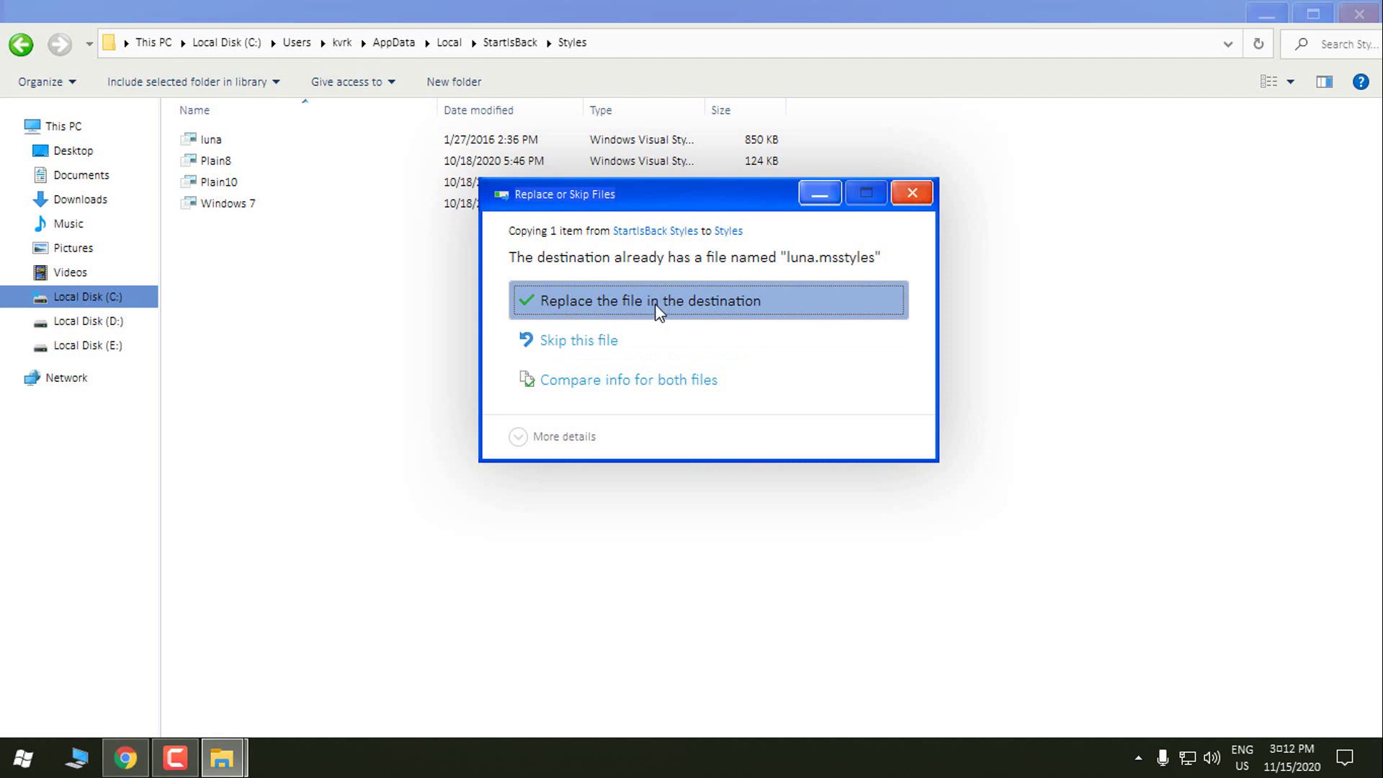
{"action": "left_click", "coordinate": [741, 312]}
{"action": "left_click", "coordinate": [1359, 13]}
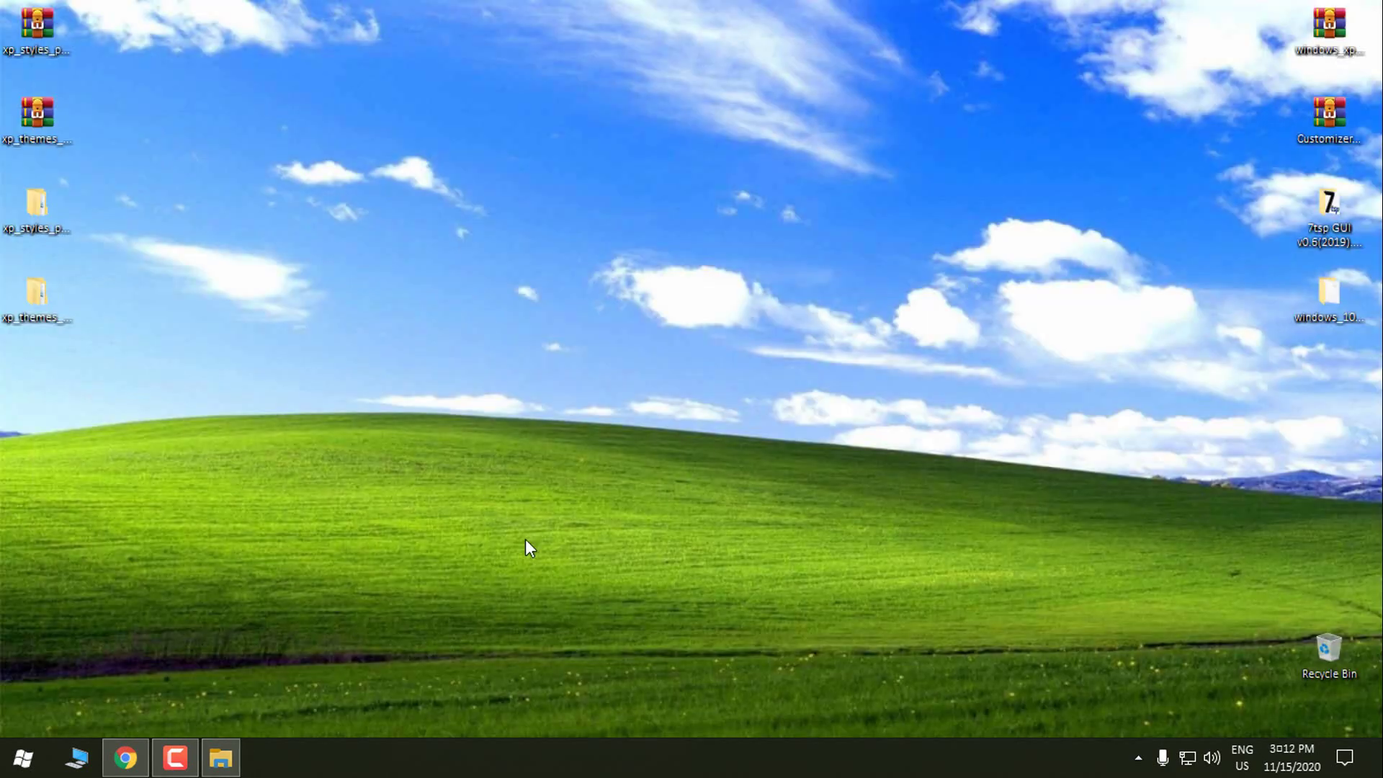
Open the StartIsBack configuration from the Start menu's properties and go to the Appearance settings.
{"action": "left_click", "coordinate": [24, 761]}
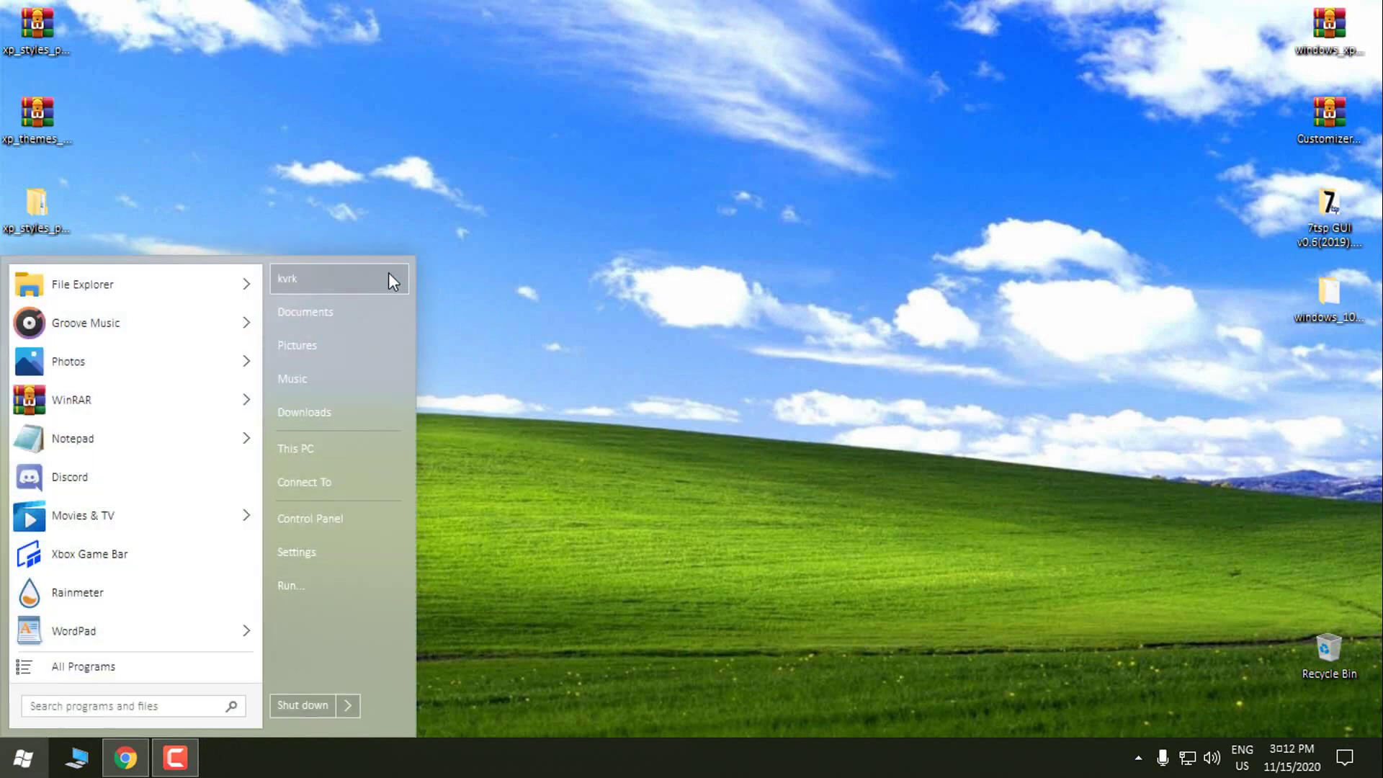
{"action": "right_click", "coordinate": [412, 266]}
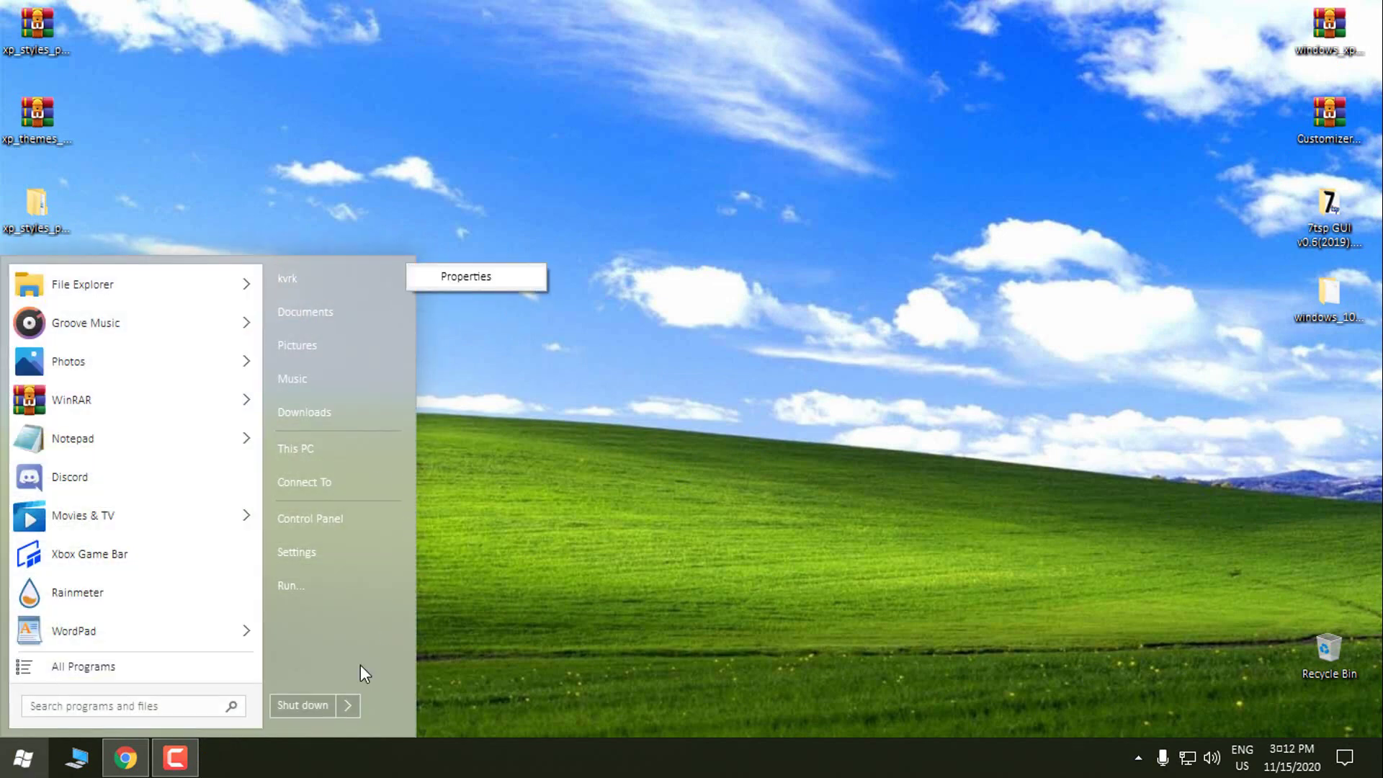
{"action": "right_click", "coordinate": [318, 637]}
{"action": "left_click", "coordinate": [344, 651]}
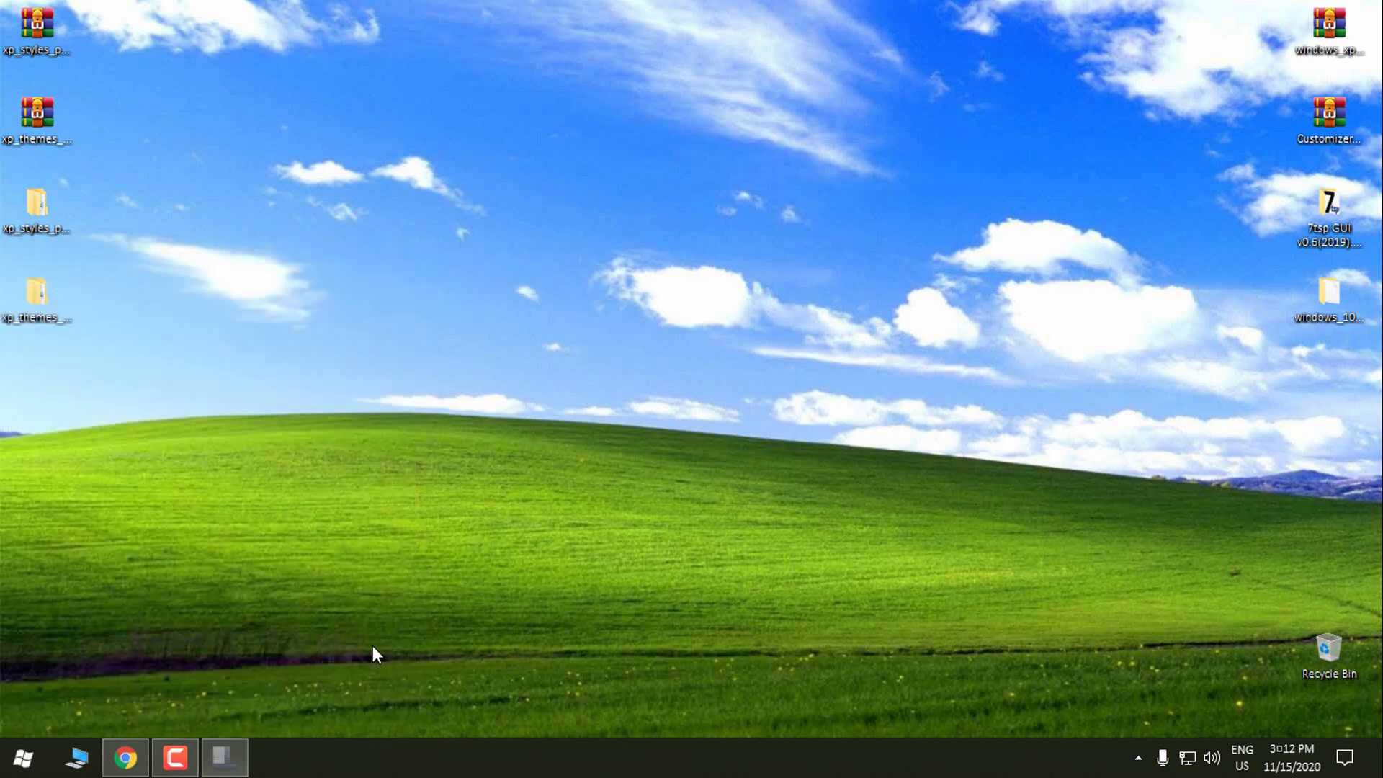
{"action": "left_click", "coordinate": [418, 205]}
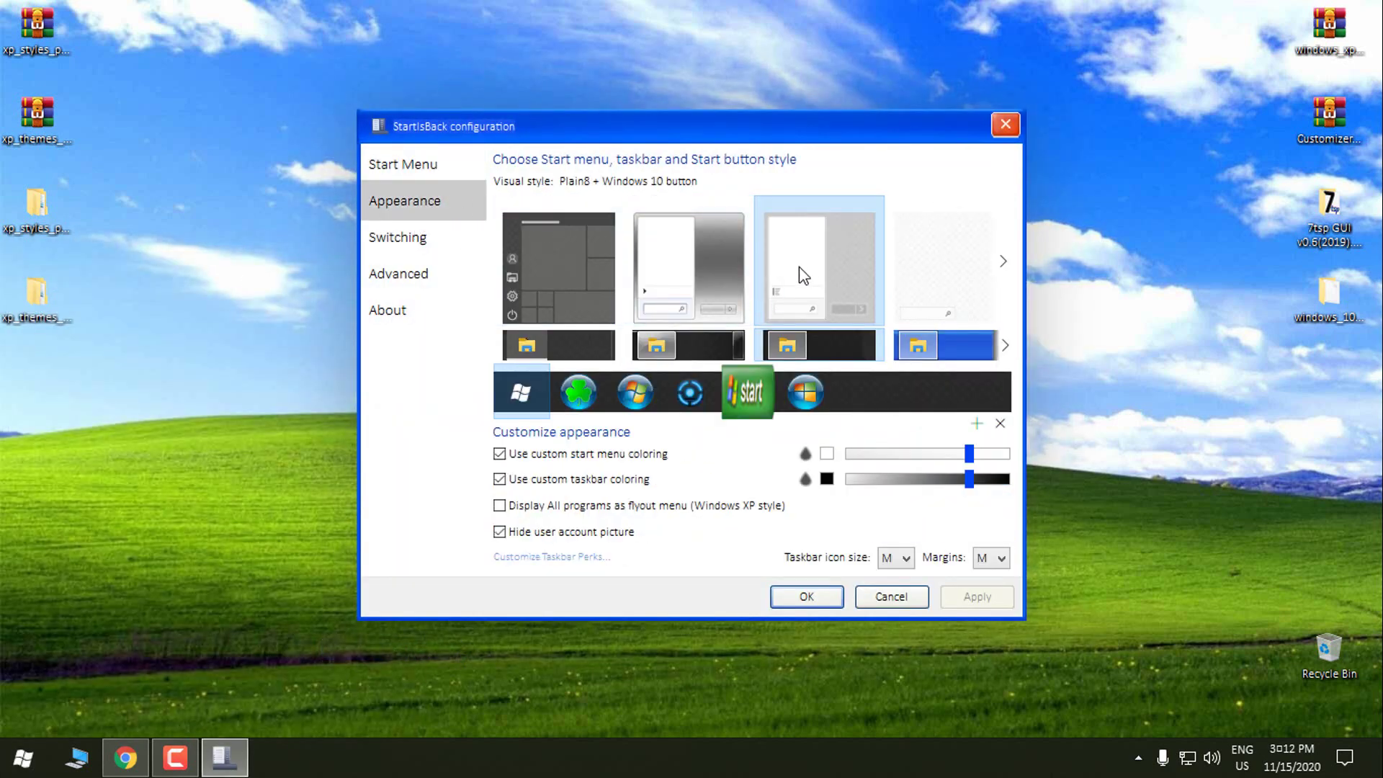
Apply the luna visual style to the Start menu and taskbar, and open the Start menu to check it.
{"action": "scroll", "coordinate": [798, 267], "scroll_direction": "down", "scroll_amount": 1}
{"action": "left_click", "coordinate": [919, 285]}
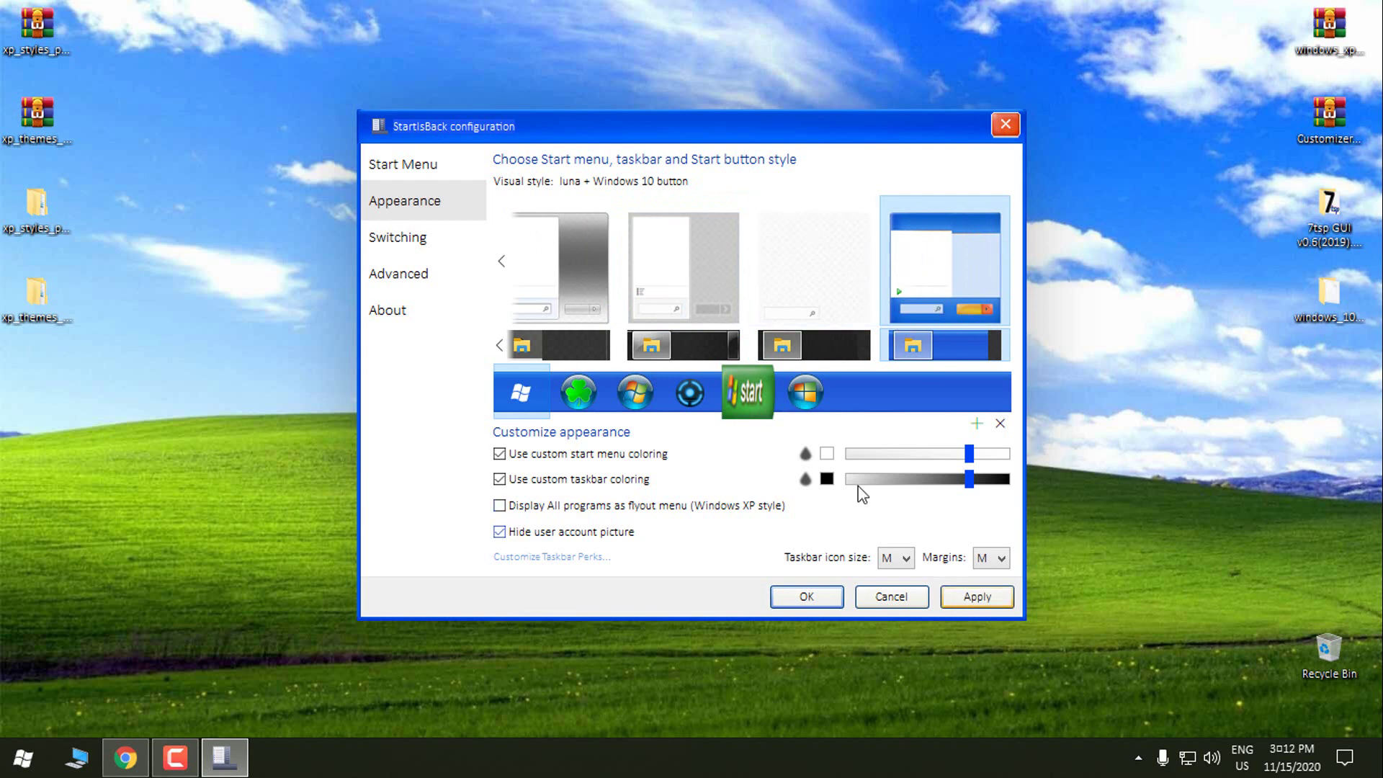
{"action": "left_click", "coordinate": [972, 598]}
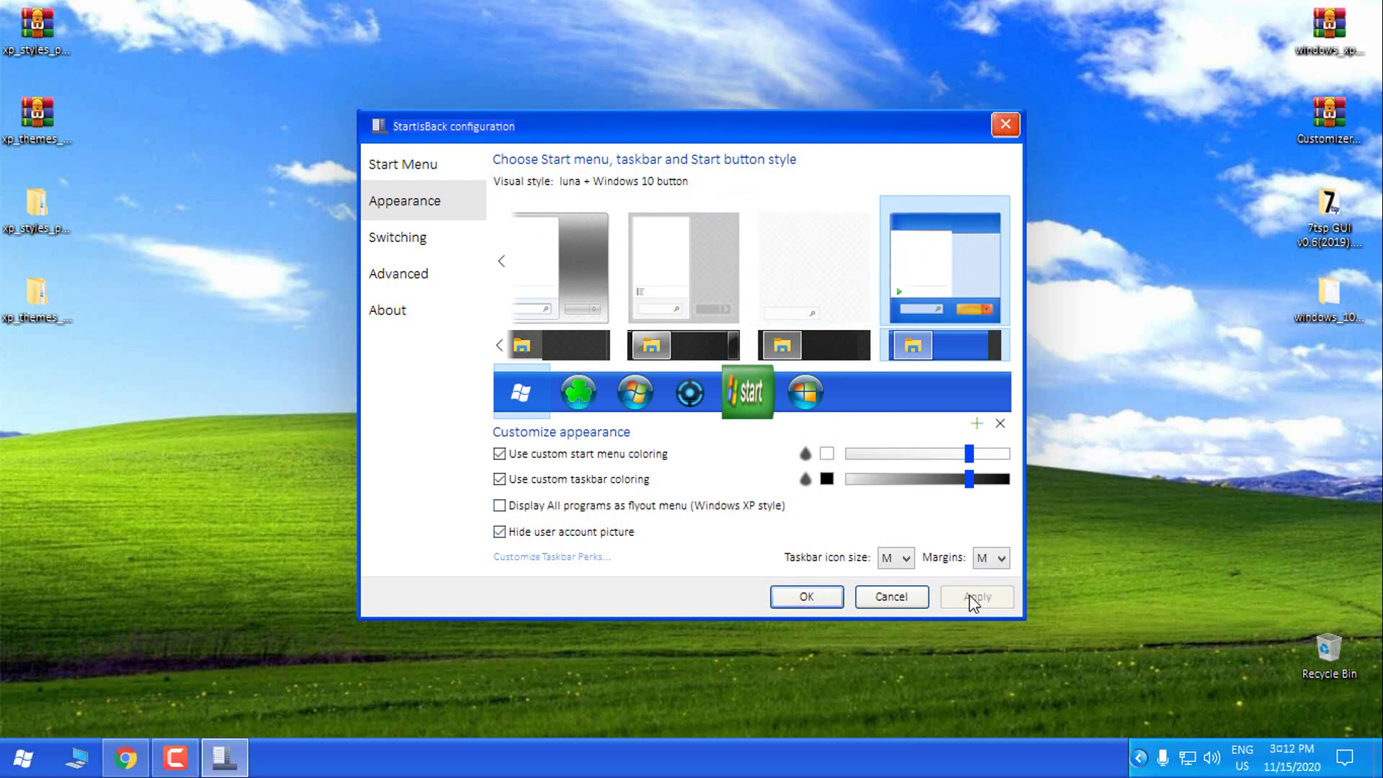
{"action": "left_click", "coordinate": [23, 757]}
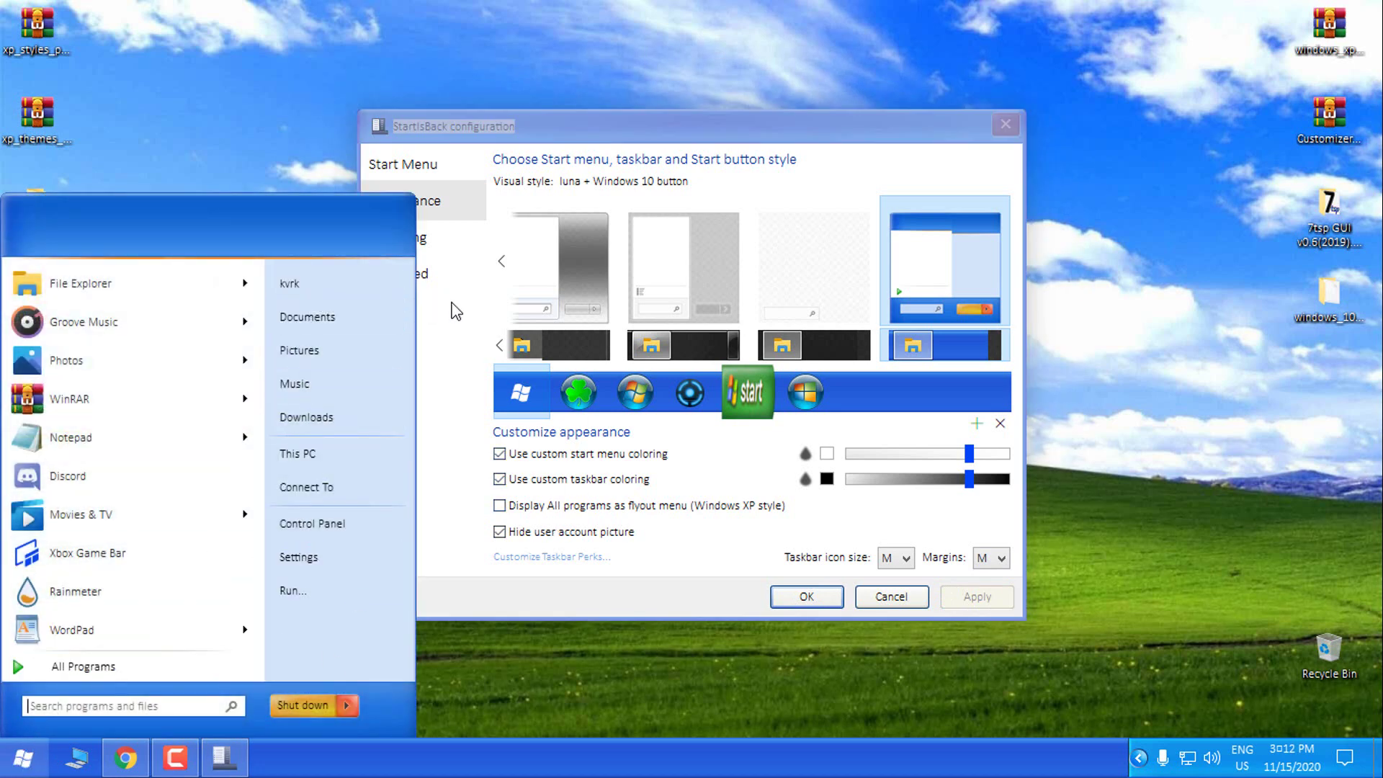
Shift the StartIsBack configuration window aside and browse for a custom Start button image in the XP Styles Pack's Start ORB folder.
{"action": "left_click_drag", "start_coordinate": [553, 129], "coordinate": [608, 125]}
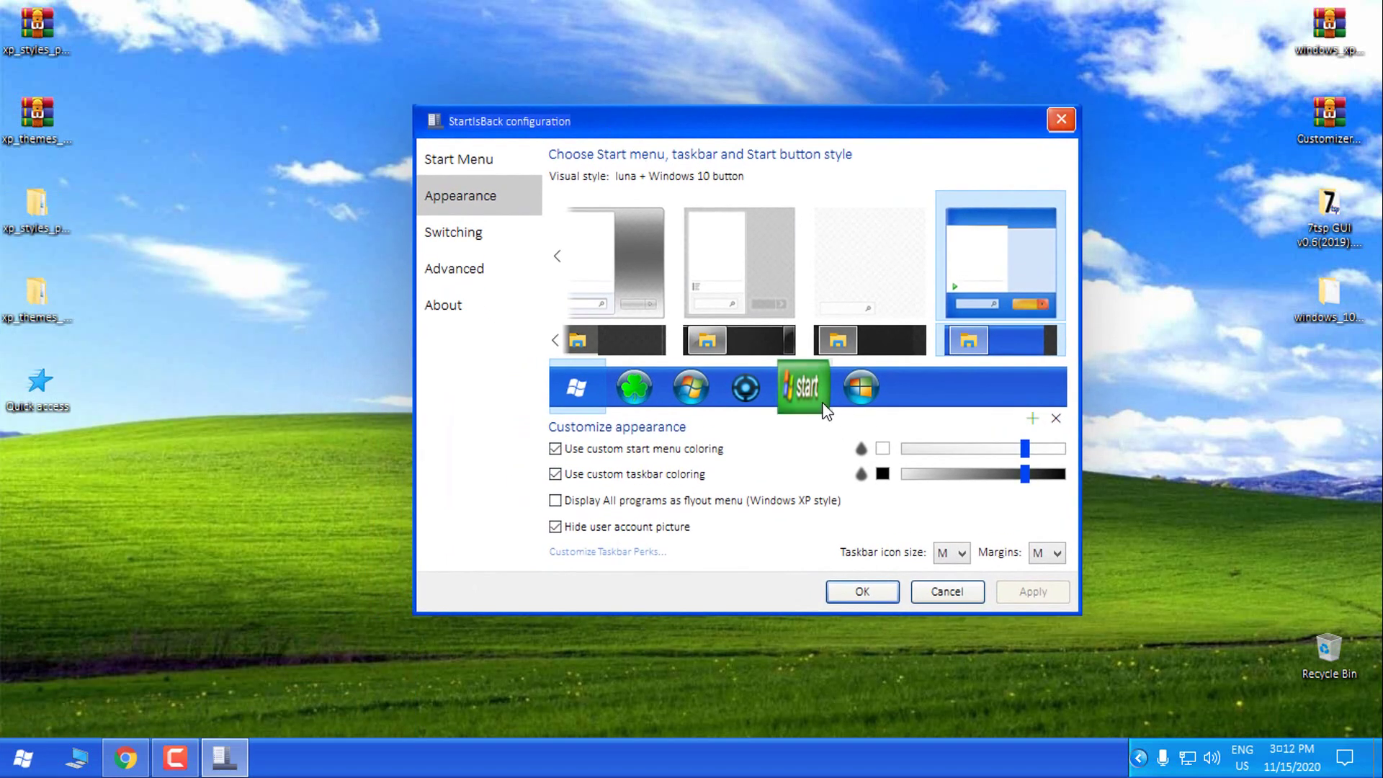
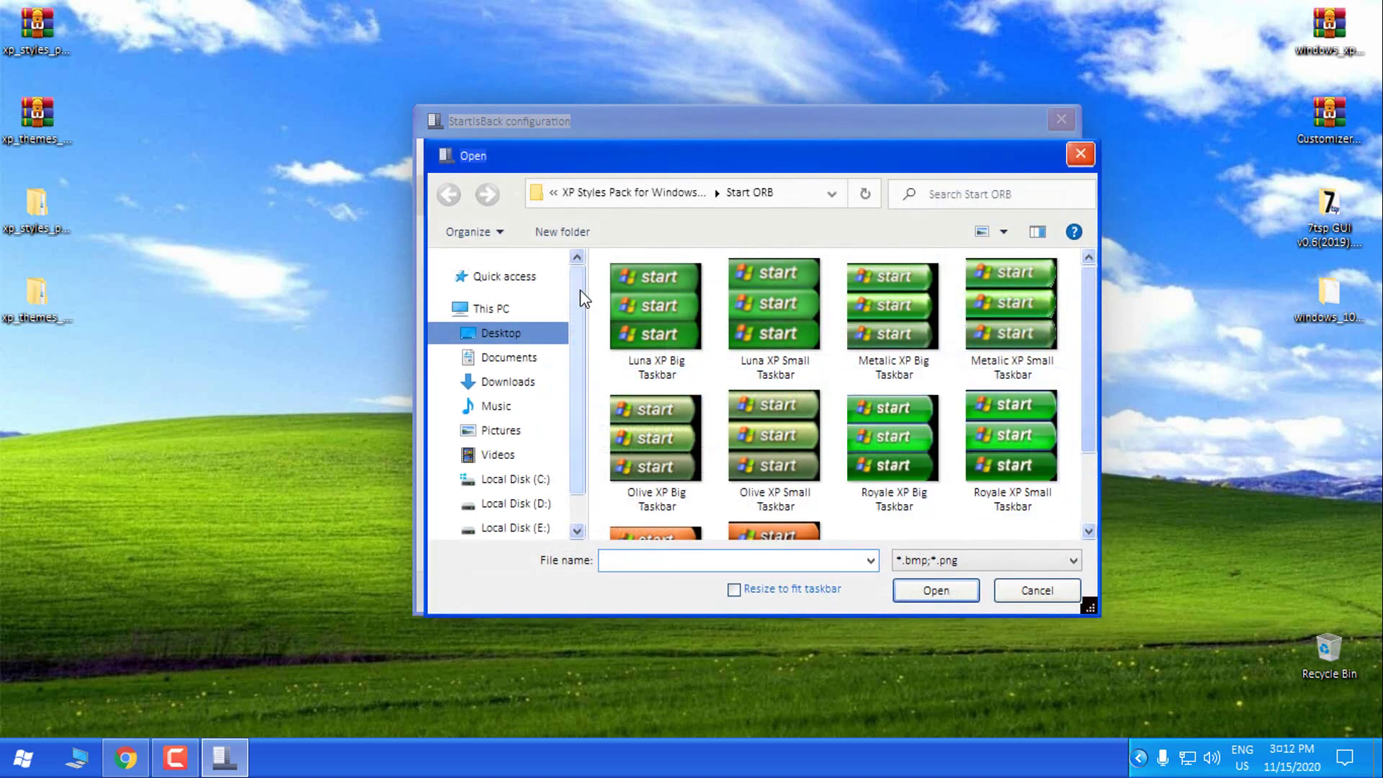
{"action": "left_click", "coordinate": [516, 335]}
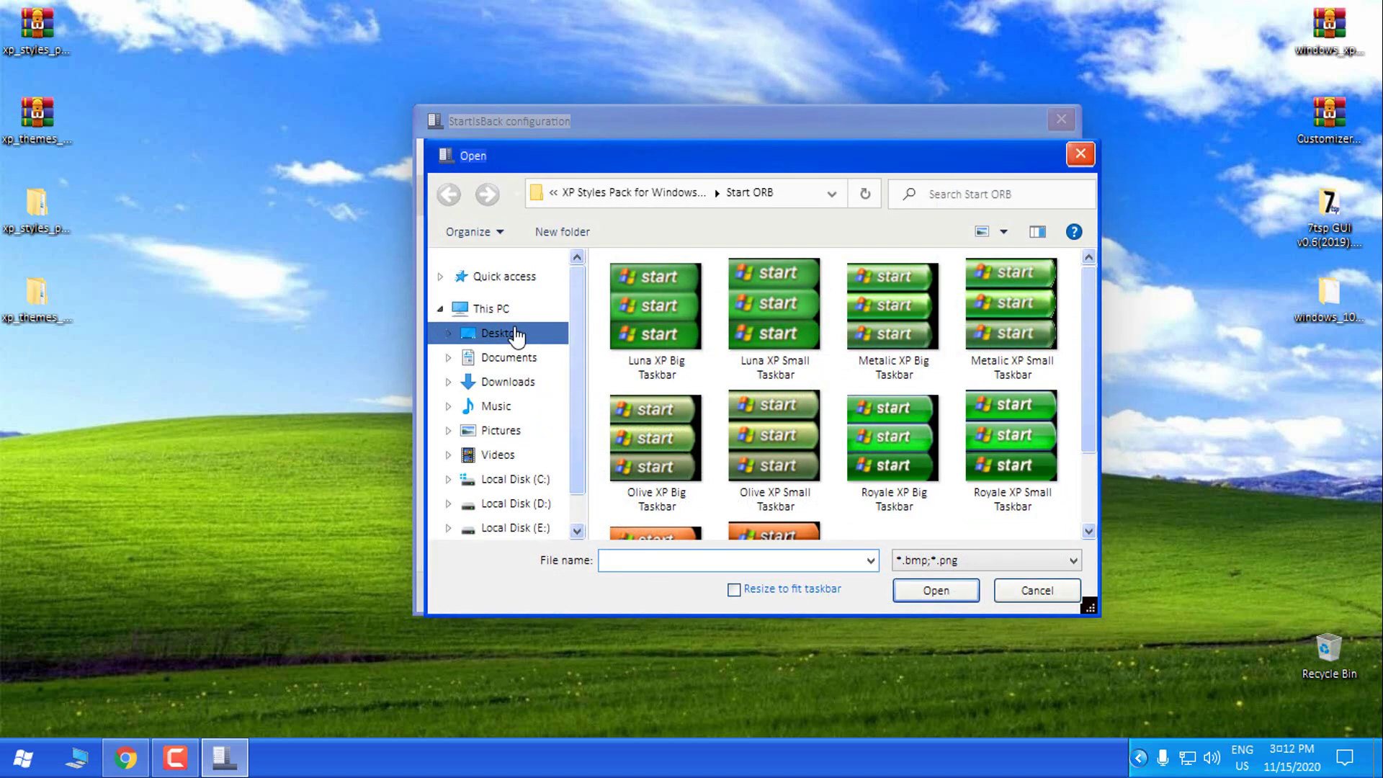
{"action": "double_click", "coordinate": [896, 357]}
{"action": "double_click", "coordinate": [713, 290]}
{"action": "double_click", "coordinate": [654, 291]}
{"action": "scroll", "coordinate": [749, 402], "scroll_direction": "down", "scroll_amount": 2}
{"action": "scroll", "coordinate": [741, 409], "scroll_direction": "up", "scroll_amount": 2}
Load Metalic XP Big Taskbar as the Start button image, apply it, and check the Start menu.
{"action": "left_click", "coordinate": [646, 339]}
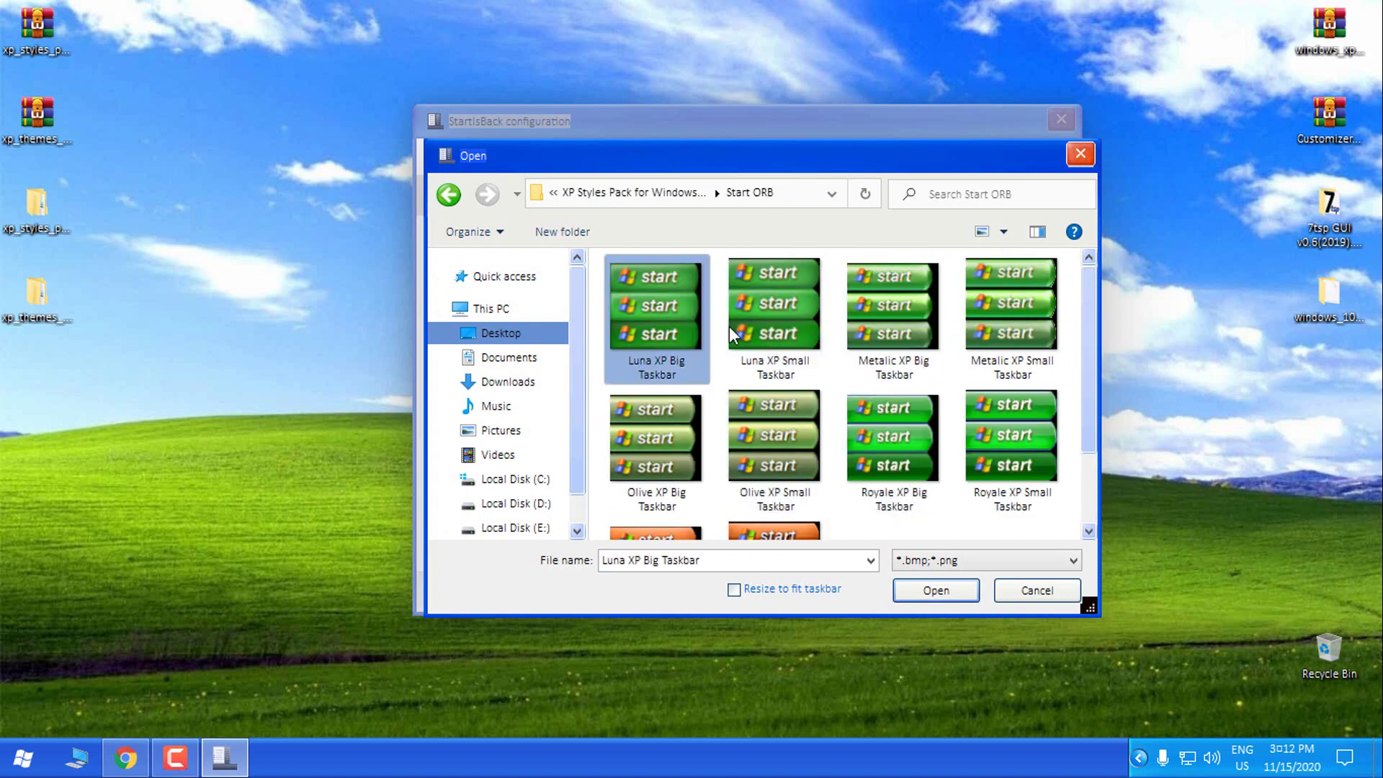
{"action": "left_click", "coordinate": [883, 352]}
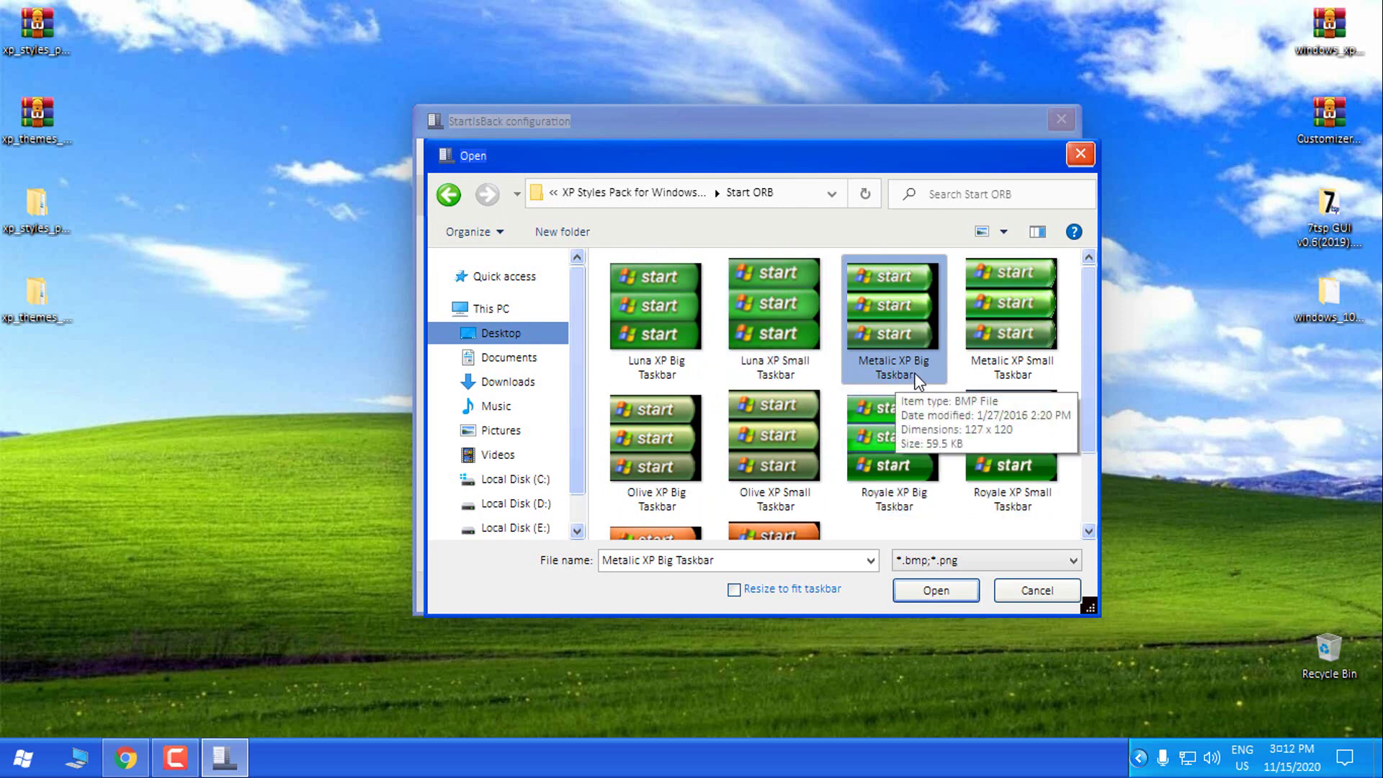
{"action": "left_click", "coordinate": [928, 595]}
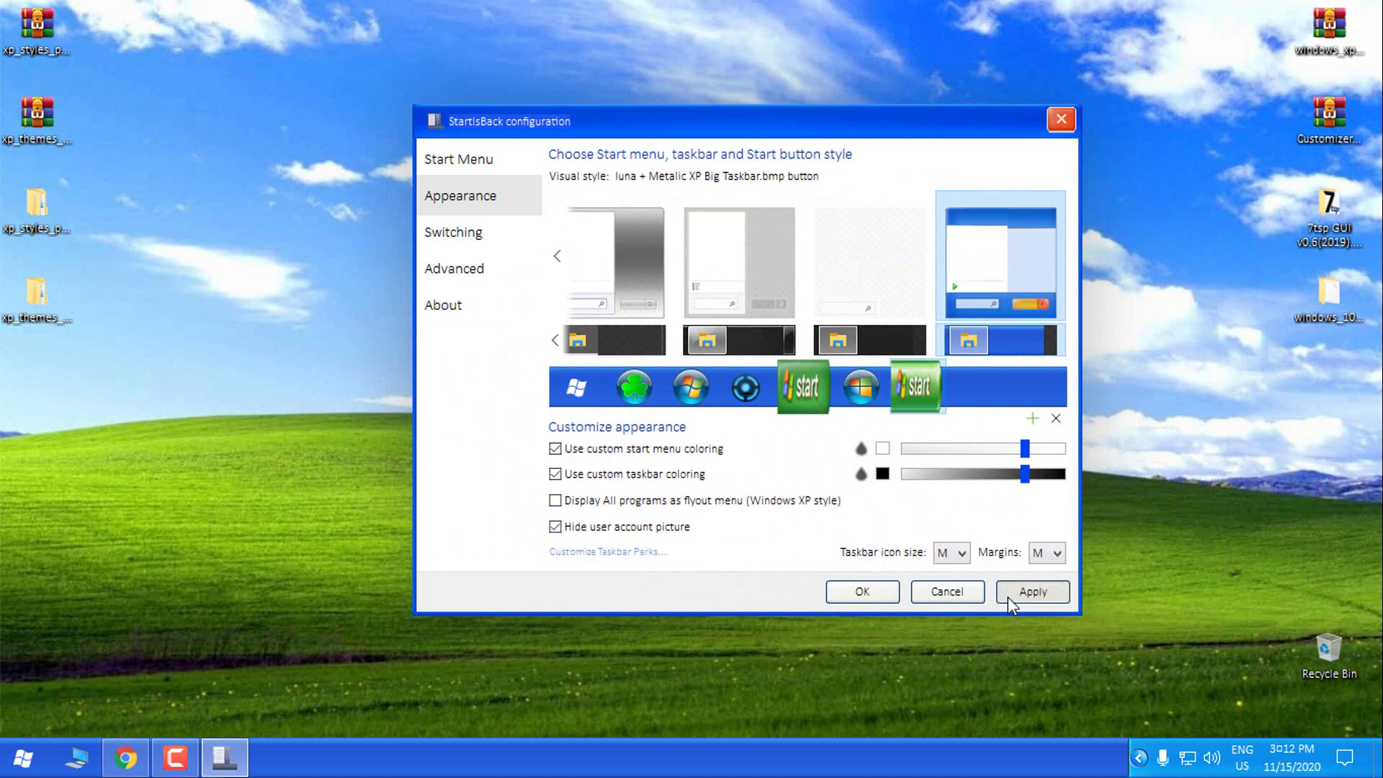
{"action": "left_click", "coordinate": [1008, 595]}
{"action": "left_click", "coordinate": [93, 753]}
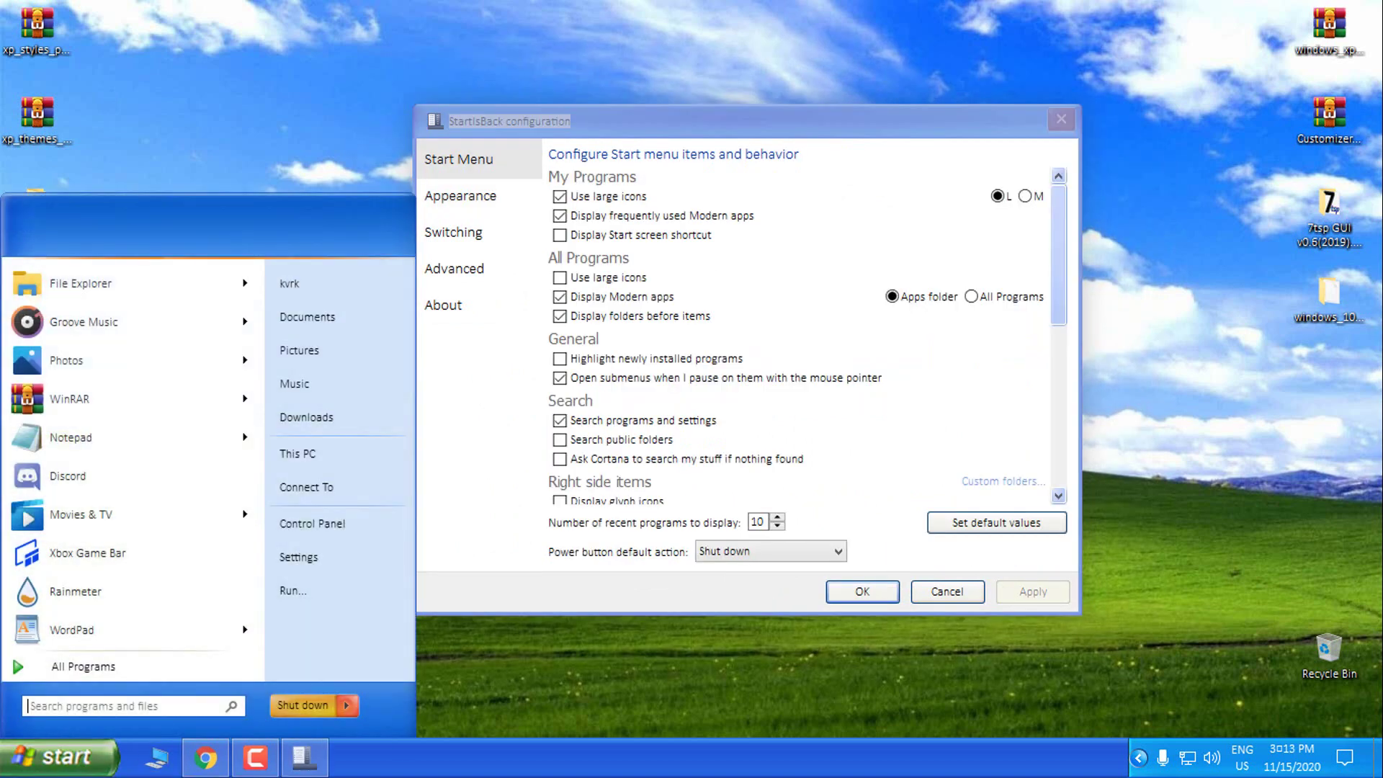
{"action": "key", "text": "Escape"}
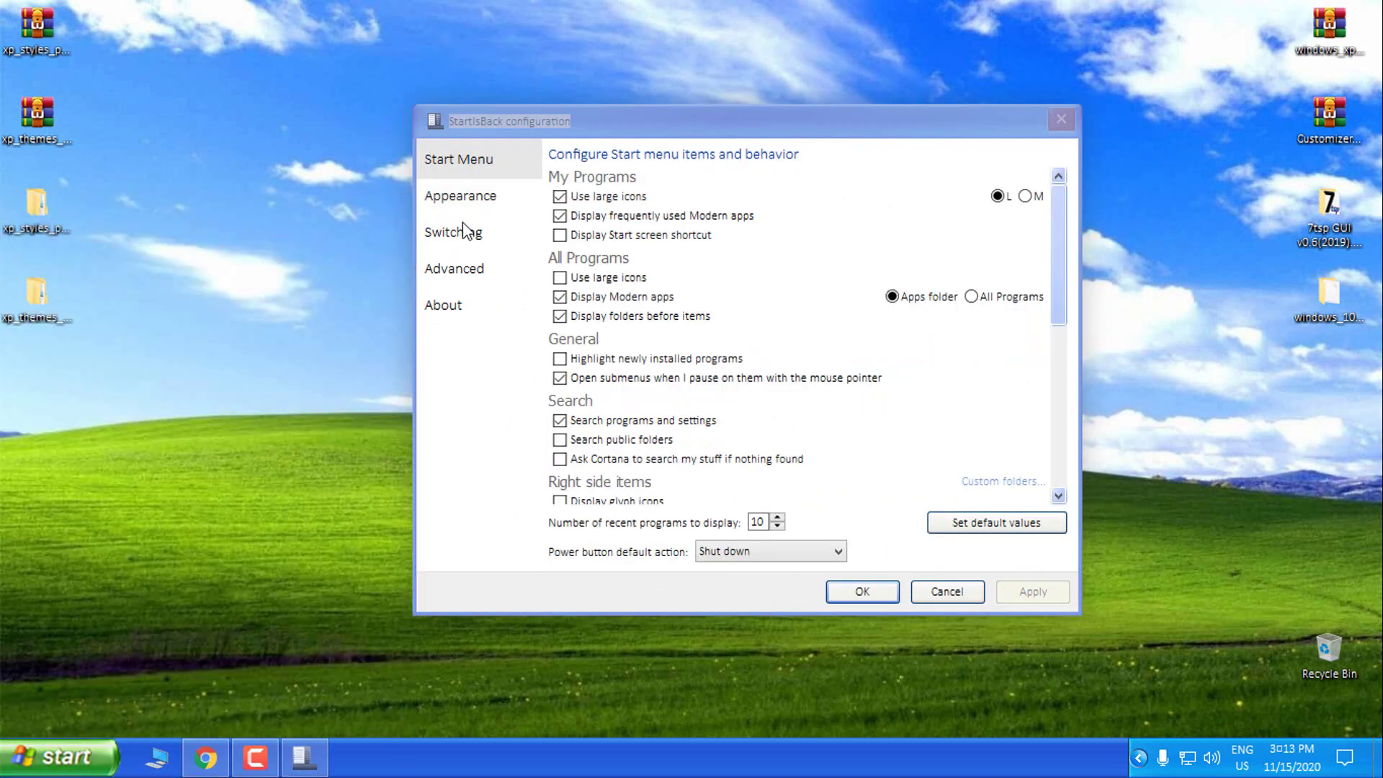
Turn off hiding of the user account picture in the Appearance settings, apply the change, and close the configuration.
{"action": "left_click", "coordinate": [510, 196]}
{"action": "left_click", "coordinate": [677, 528]}
{"action": "left_click", "coordinate": [1034, 592]}
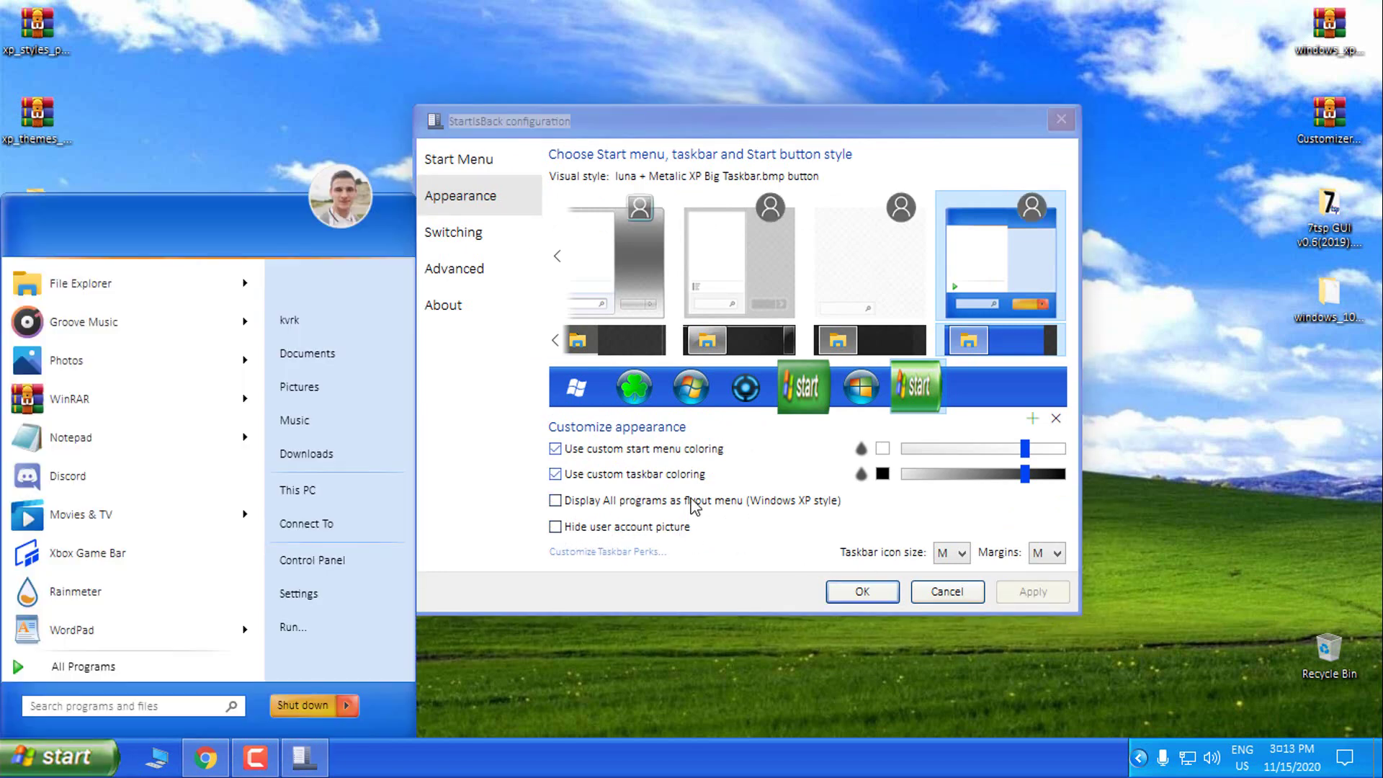
{"action": "left_click", "coordinate": [878, 594]}
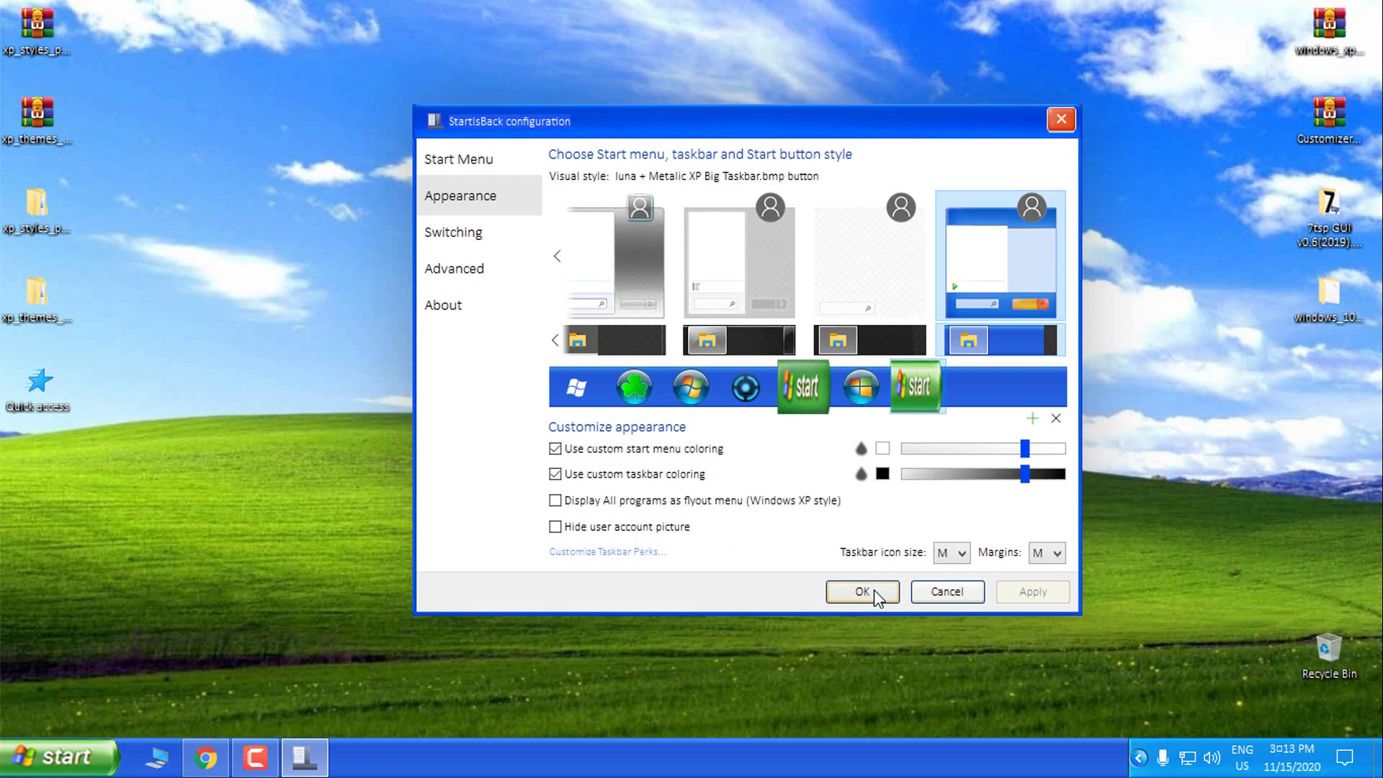
Open This PC in a smaller, repositioned window and examine its XP look beside the open Start menu.
{"action": "left_click", "coordinate": [157, 757]}
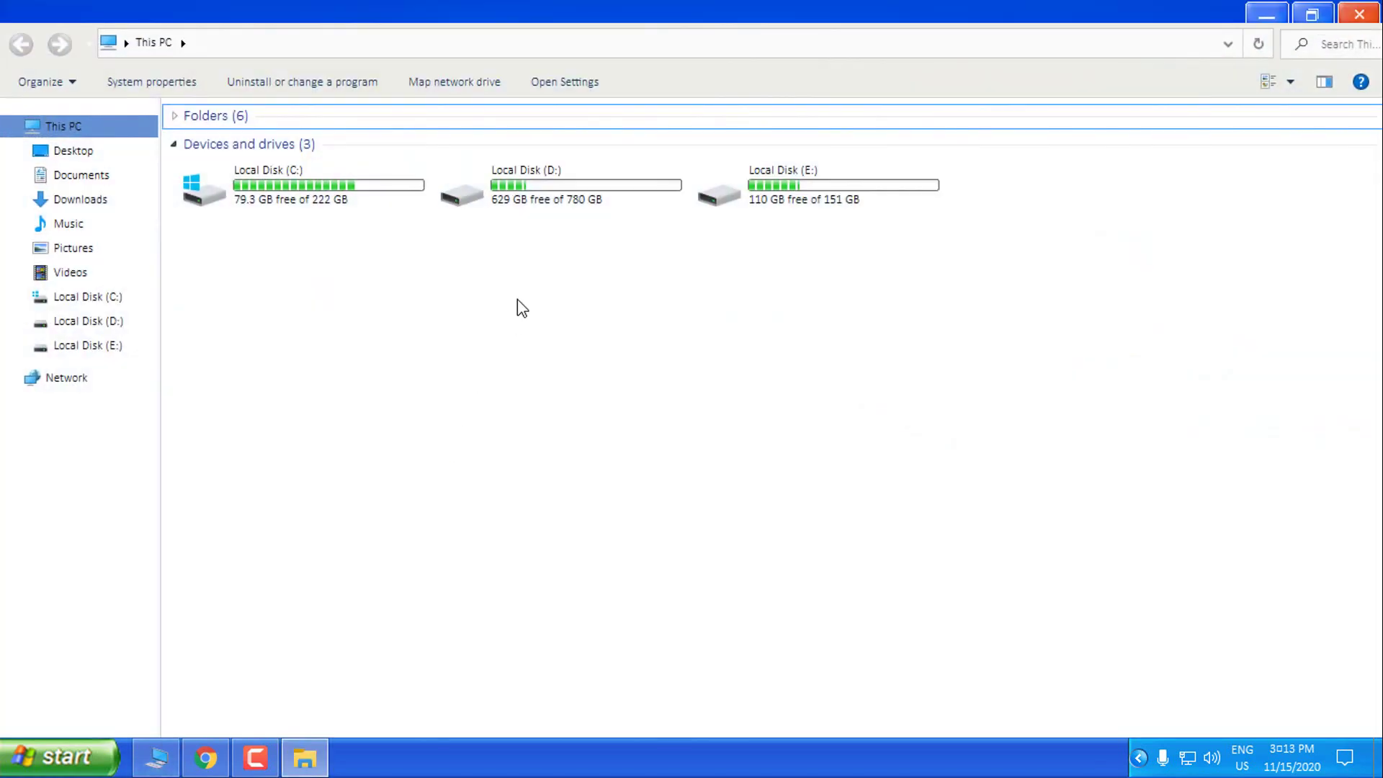
{"action": "left_click_drag", "start_coordinate": [398, 9], "coordinate": [785, 88]}
{"action": "left_click", "coordinate": [635, 350]}
{"action": "left_click", "coordinate": [670, 262]}
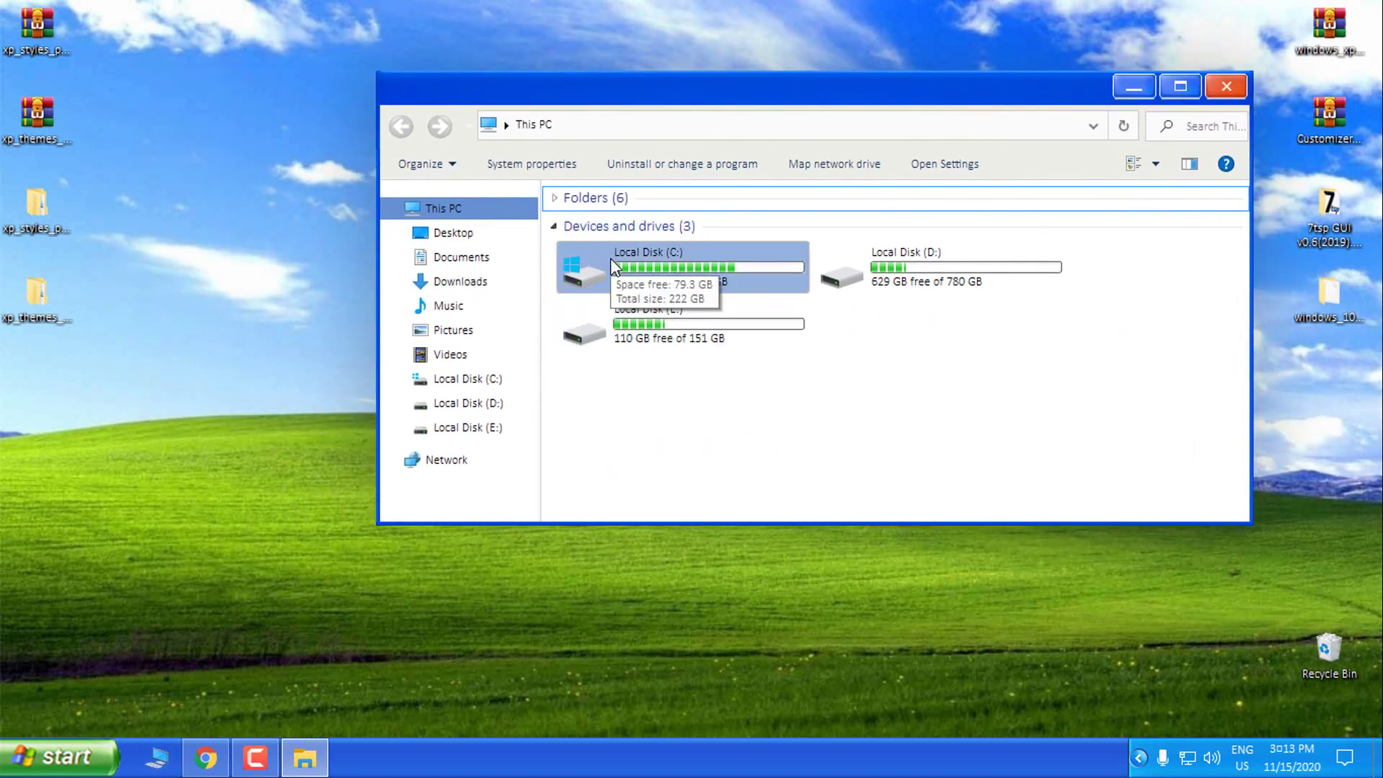
{"action": "key", "text": "super"}
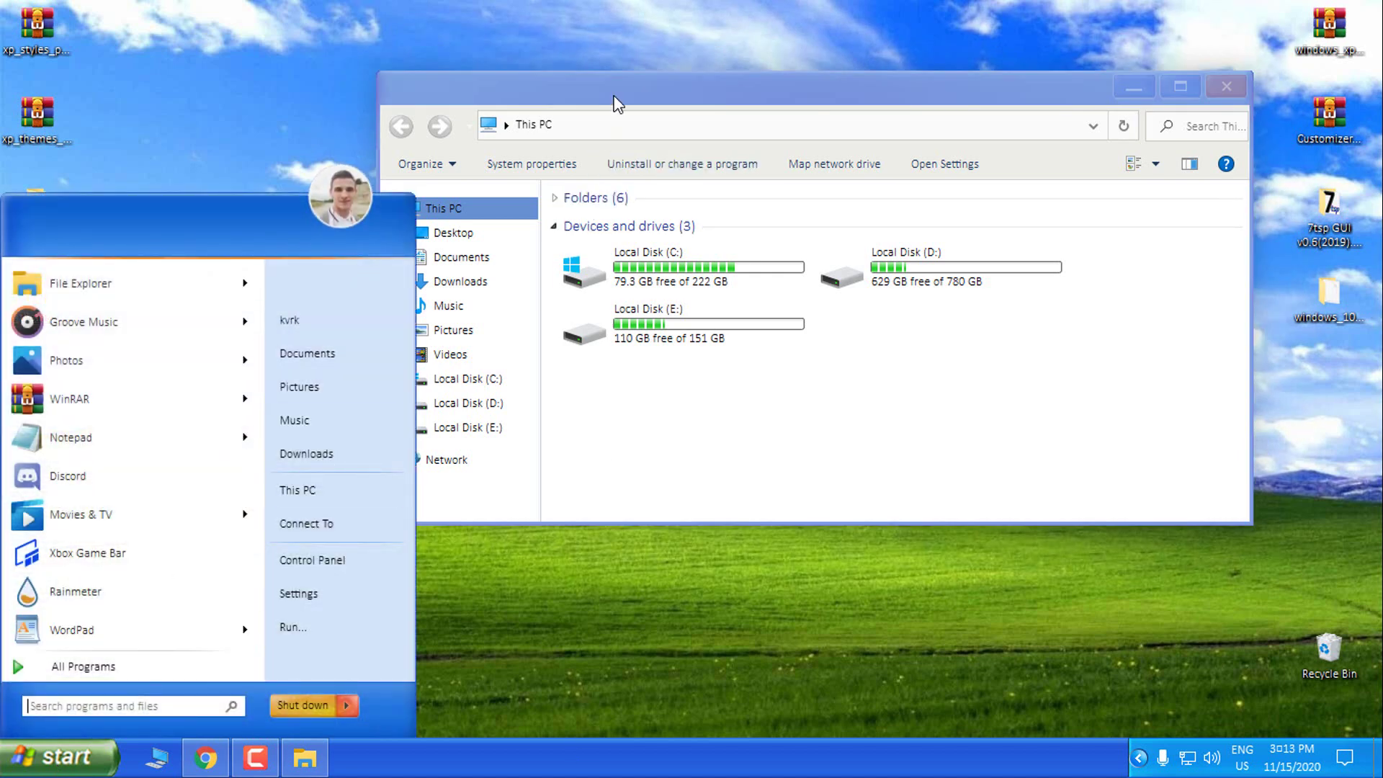
{"action": "left_click_drag", "start_coordinate": [612, 88], "coordinate": [710, 45]}
{"action": "key", "text": "super"}
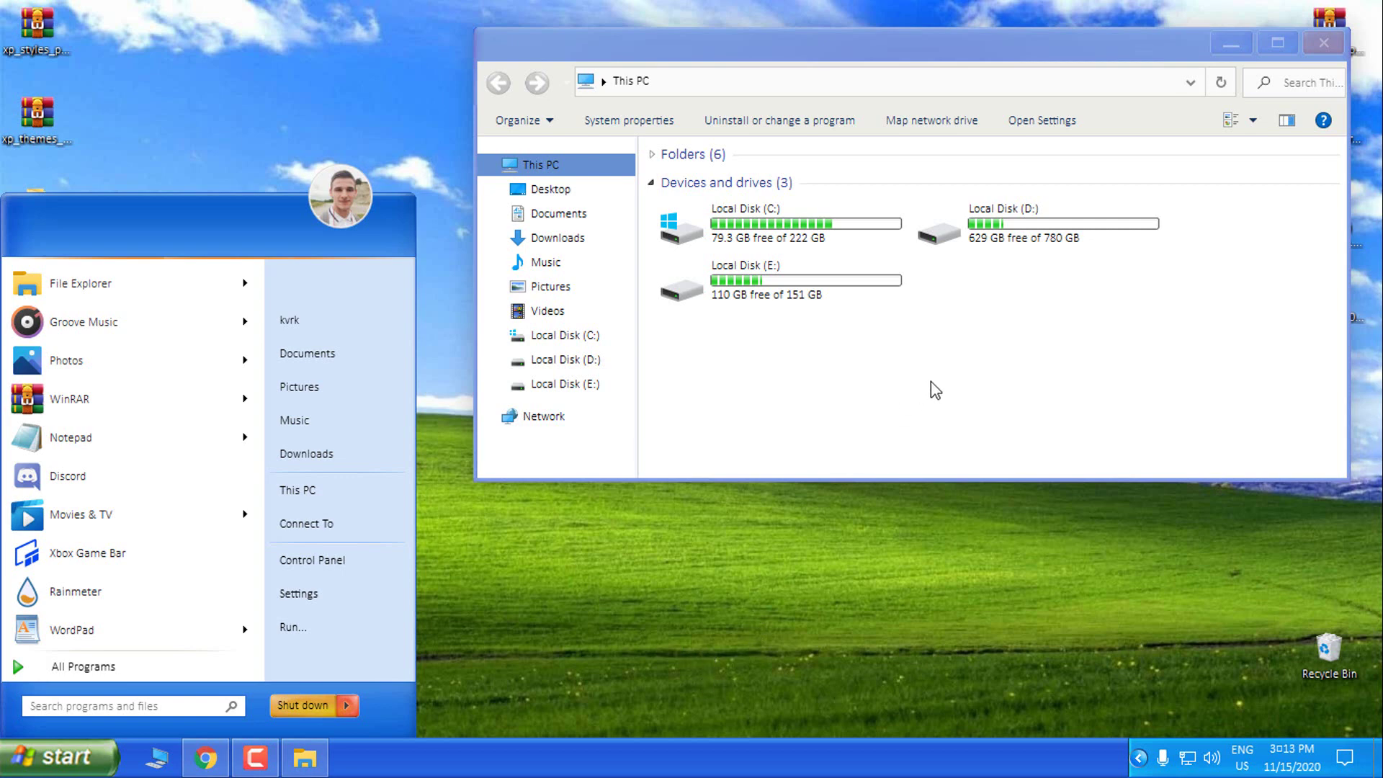
Open Local Disk (C:), look over its folders in the themed window, and close the window.
{"action": "double_click", "coordinate": [847, 244]}
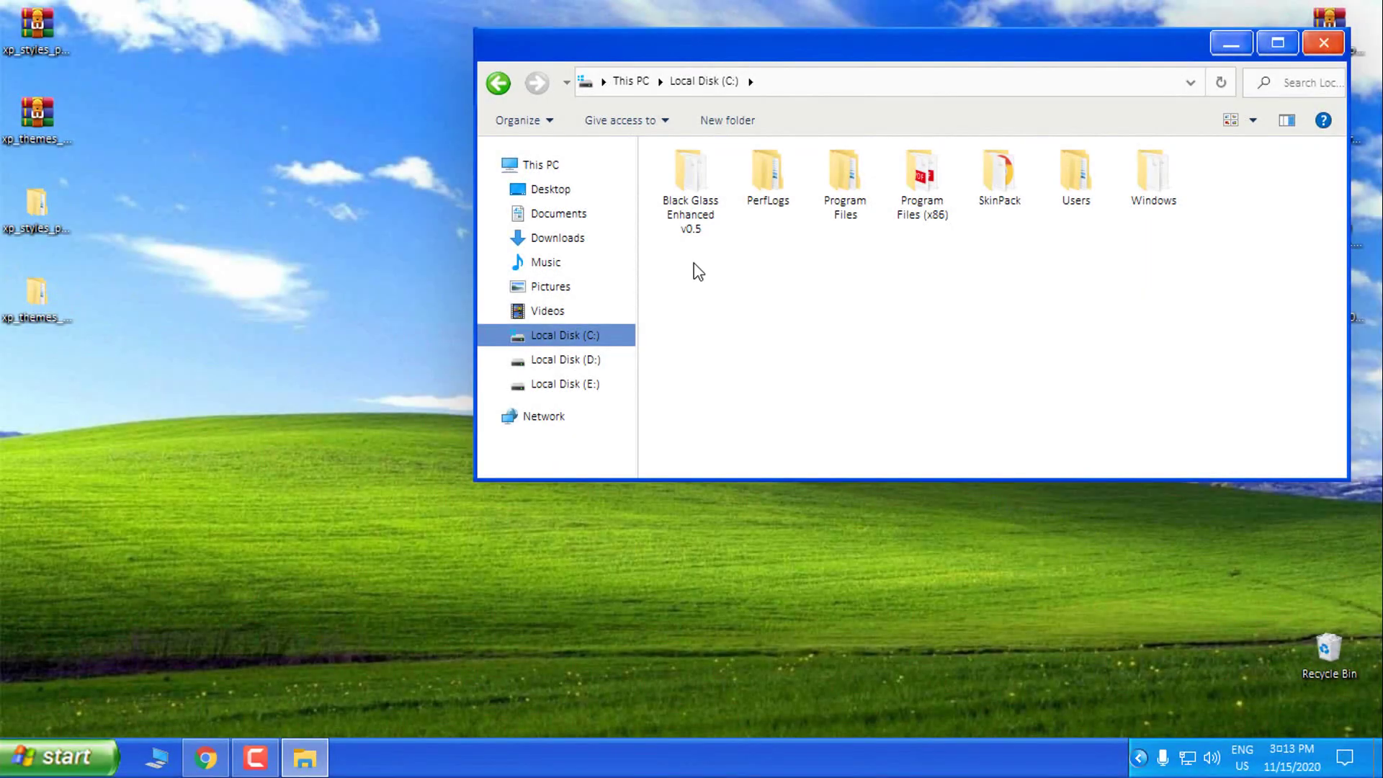
{"action": "left_click_drag", "start_coordinate": [693, 261], "coordinate": [1162, 353]}
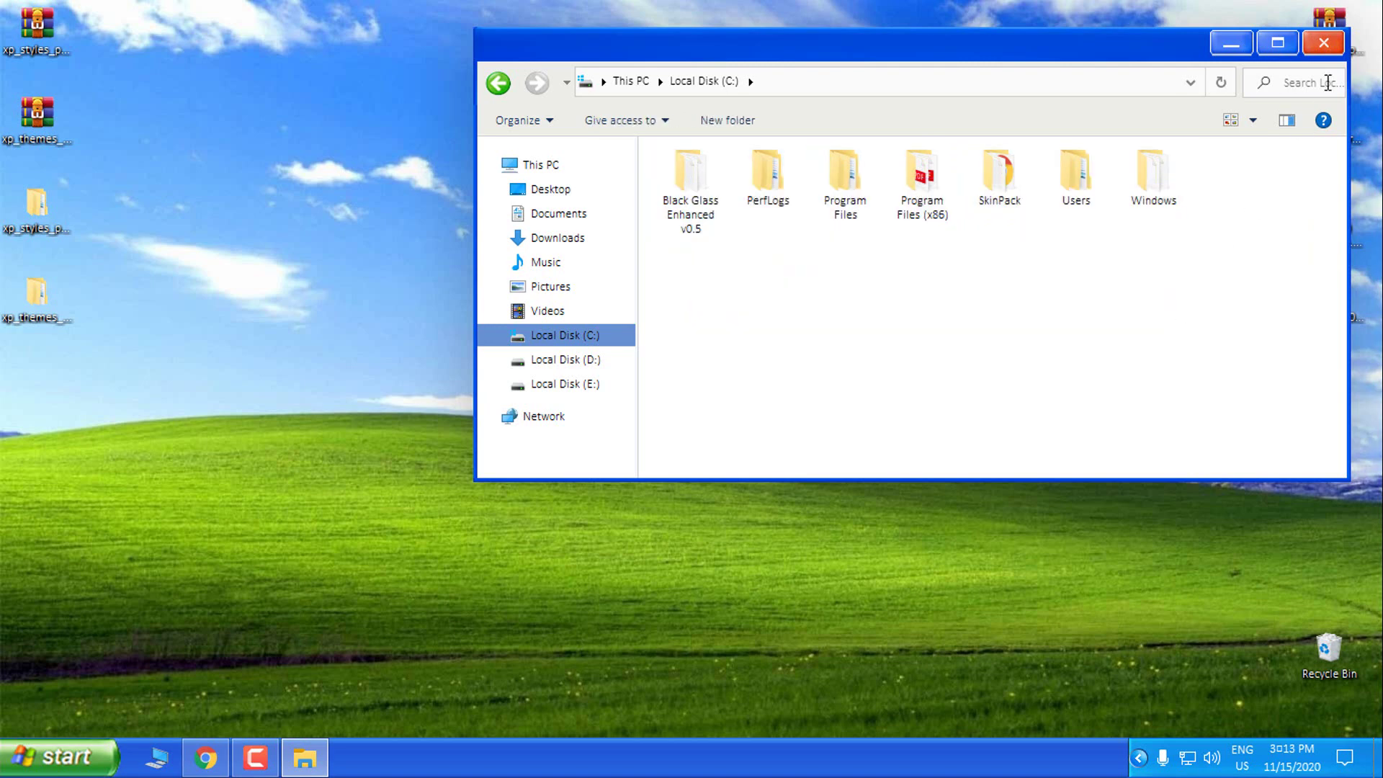
{"action": "left_click", "coordinate": [1314, 44]}
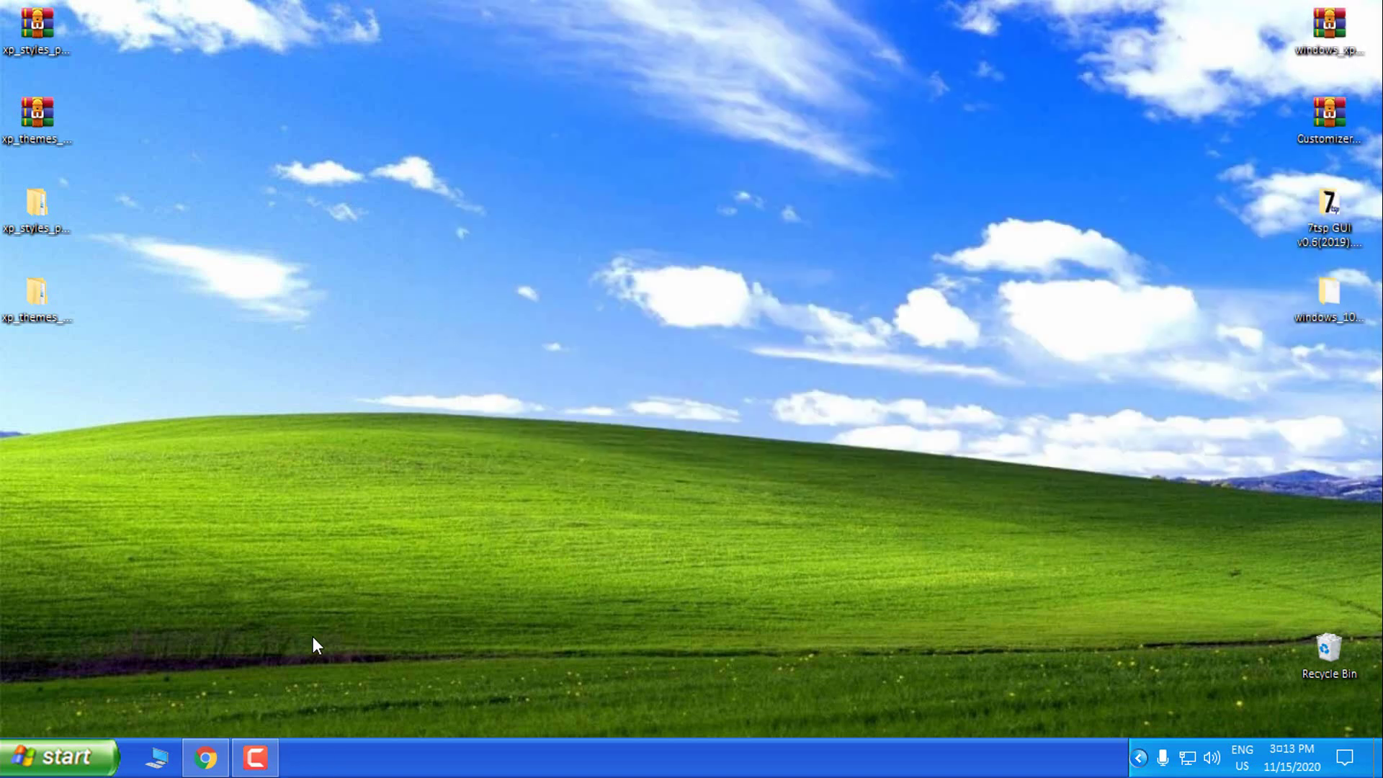
Switch to Chrome, review the DeviantArt pages for Windows XP icons and Windows 10 Build 10125 icons for TuneUp, and minimize the browser.
{"action": "left_click", "coordinate": [205, 757]}
{"action": "key", "text": "ctrl+Tab"}
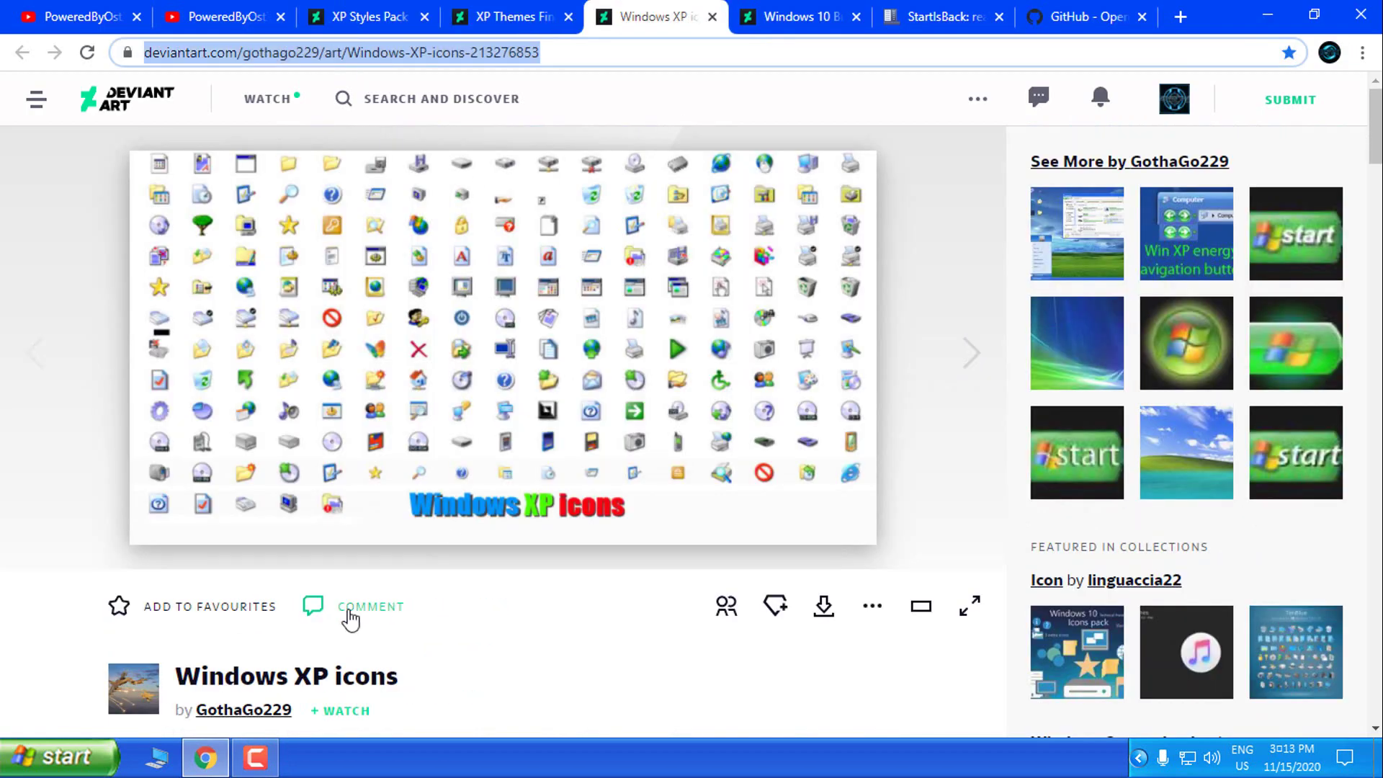
{"action": "scroll", "coordinate": [317, 576], "scroll_direction": "down", "scroll_amount": 3}
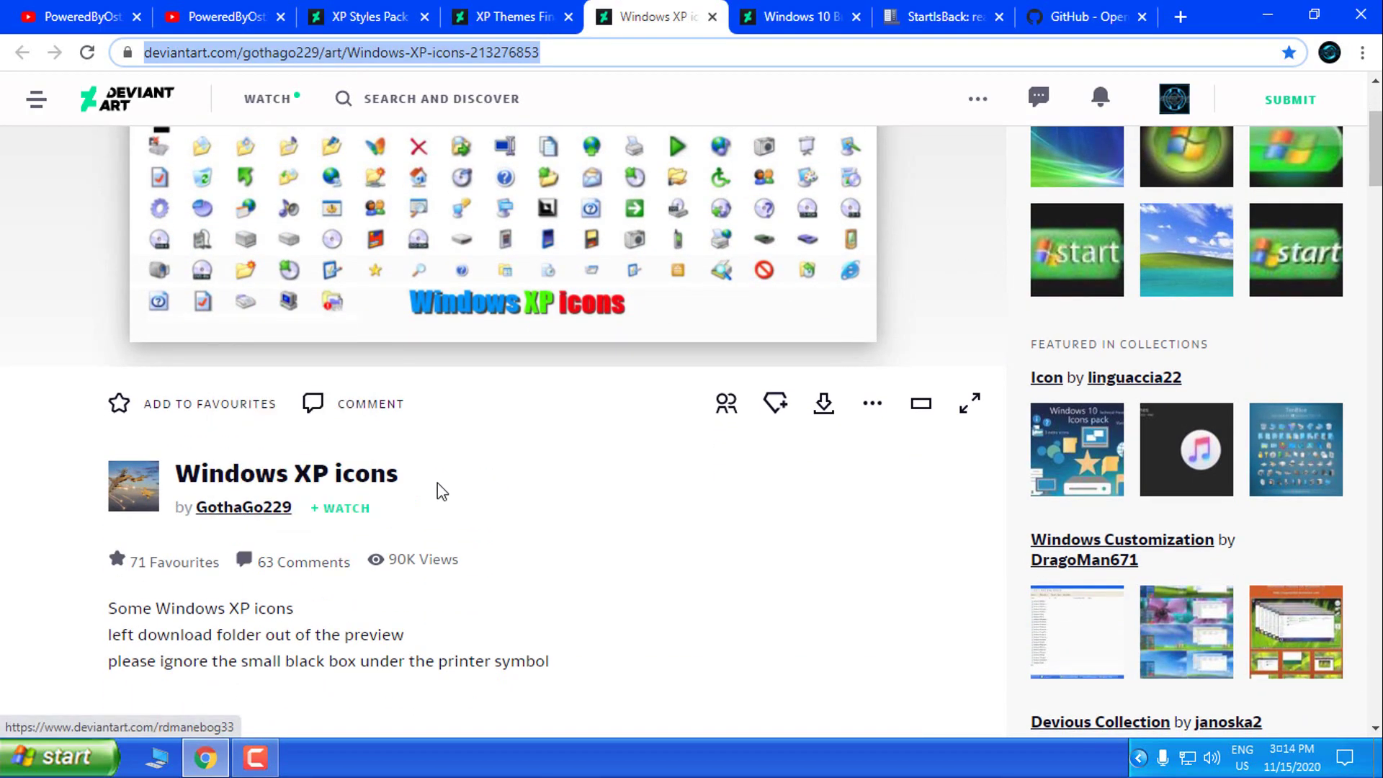
{"action": "left_click", "coordinate": [792, 17]}
{"action": "scroll", "coordinate": [468, 288], "scroll_direction": "down", "scroll_amount": 2}
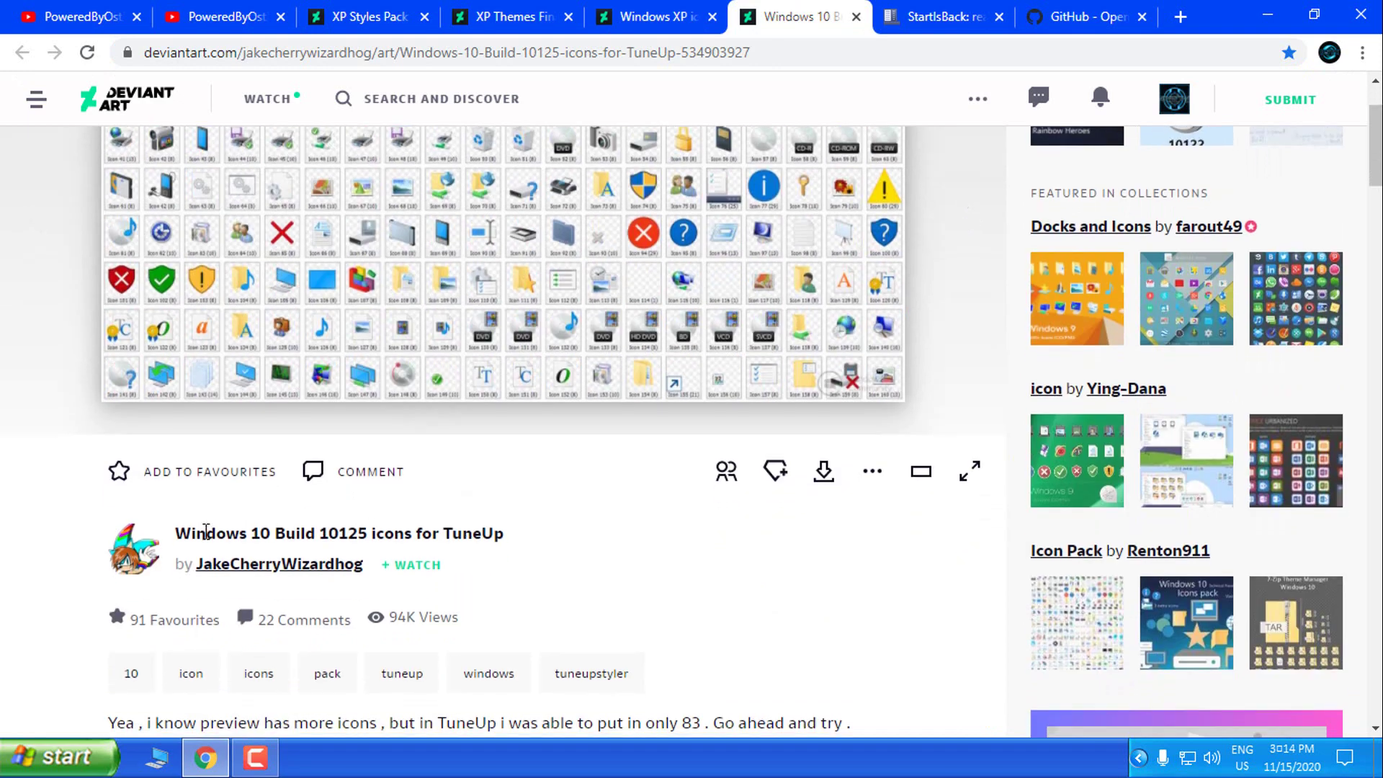
{"action": "scroll", "coordinate": [342, 533], "scroll_direction": "up", "scroll_amount": 2}
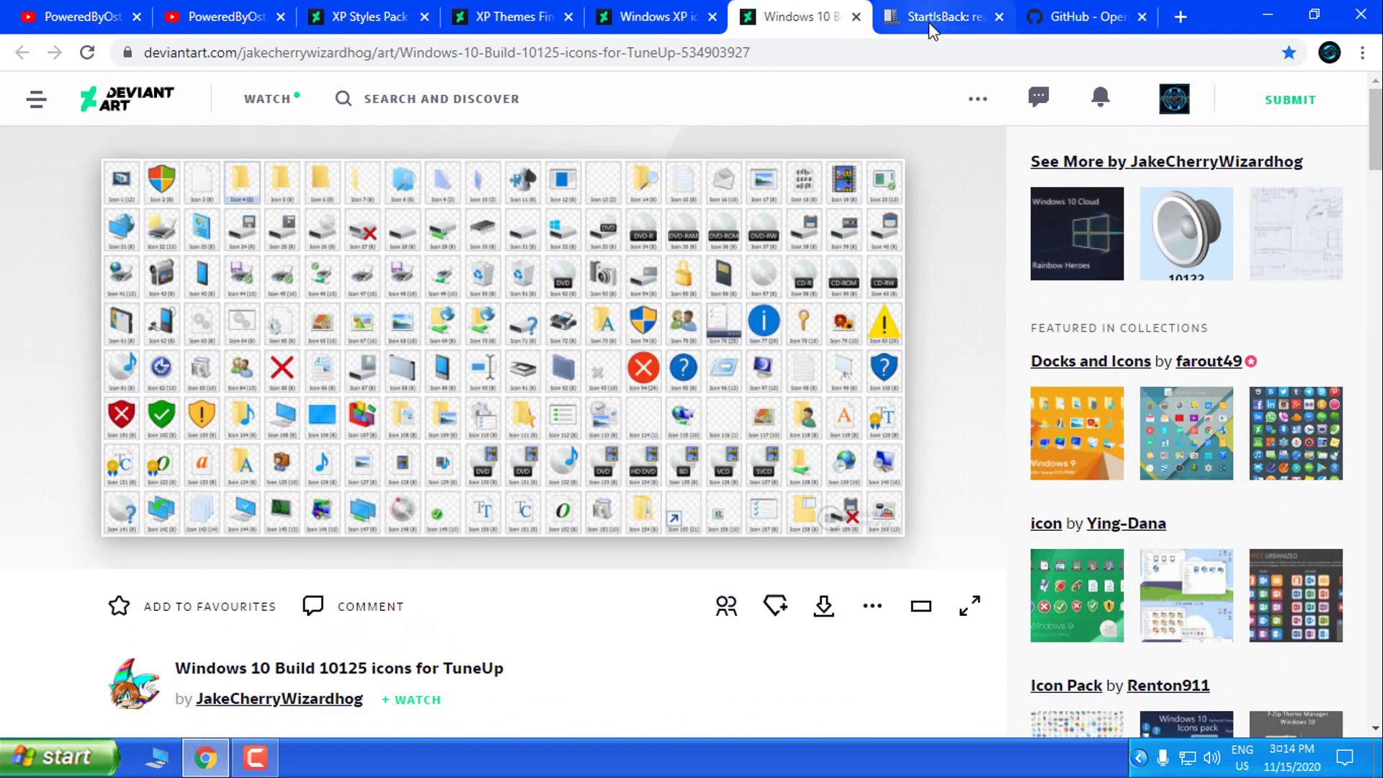
{"action": "left_click", "coordinate": [1269, 20]}
Move the CustomizerGod and Windows XP icons archives toward the middle of the desktop and extract each into its own folder.
{"action": "left_click_drag", "start_coordinate": [1329, 119], "coordinate": [764, 123]}
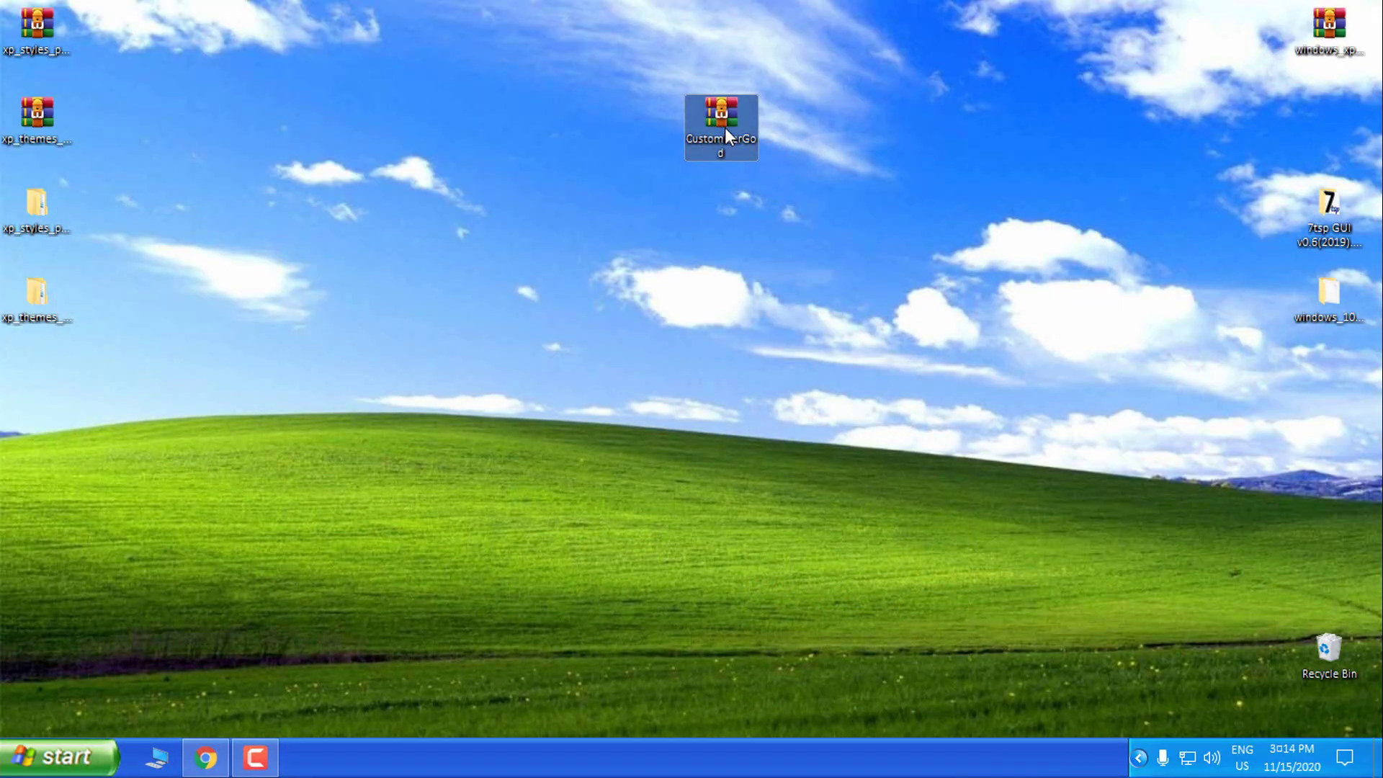
{"action": "left_click_drag", "start_coordinate": [1329, 29], "coordinate": [950, 115]}
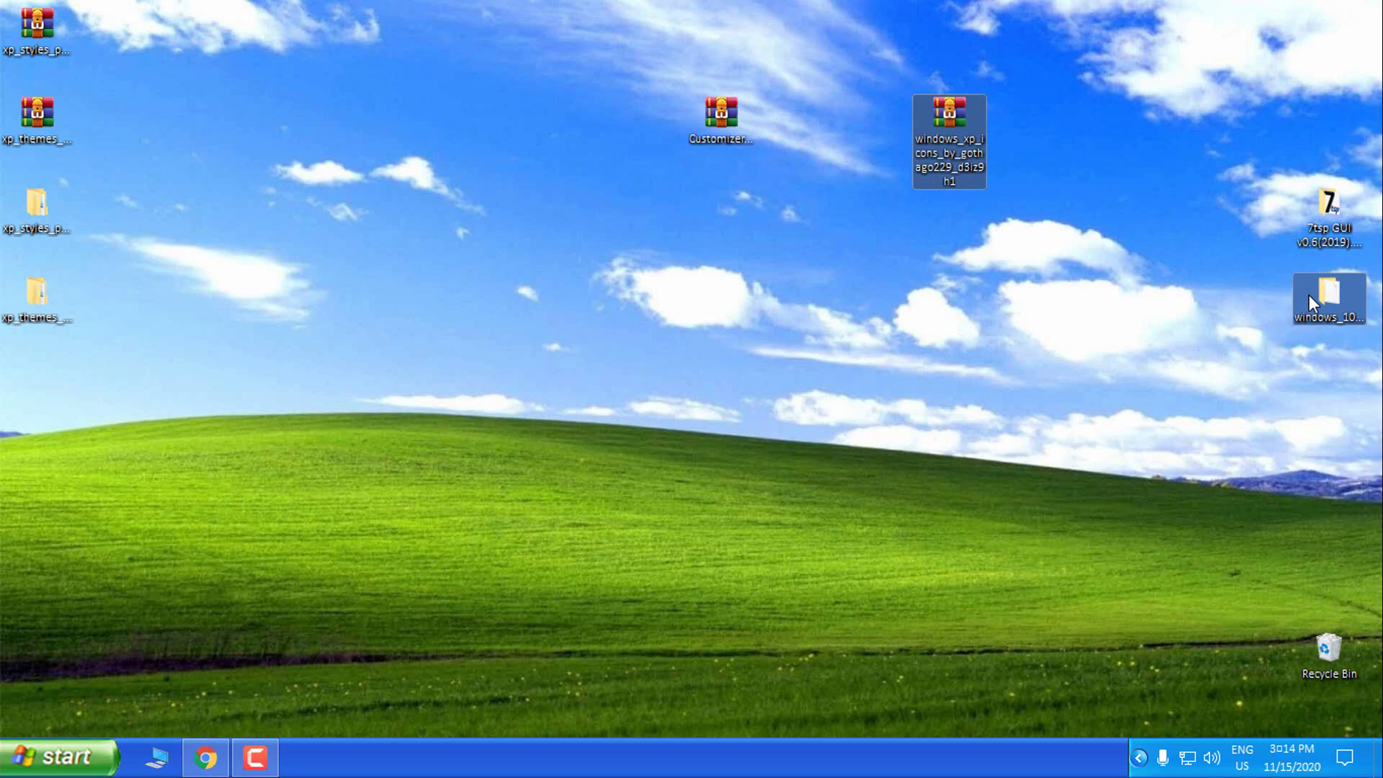
{"action": "right_click", "coordinate": [957, 137]}
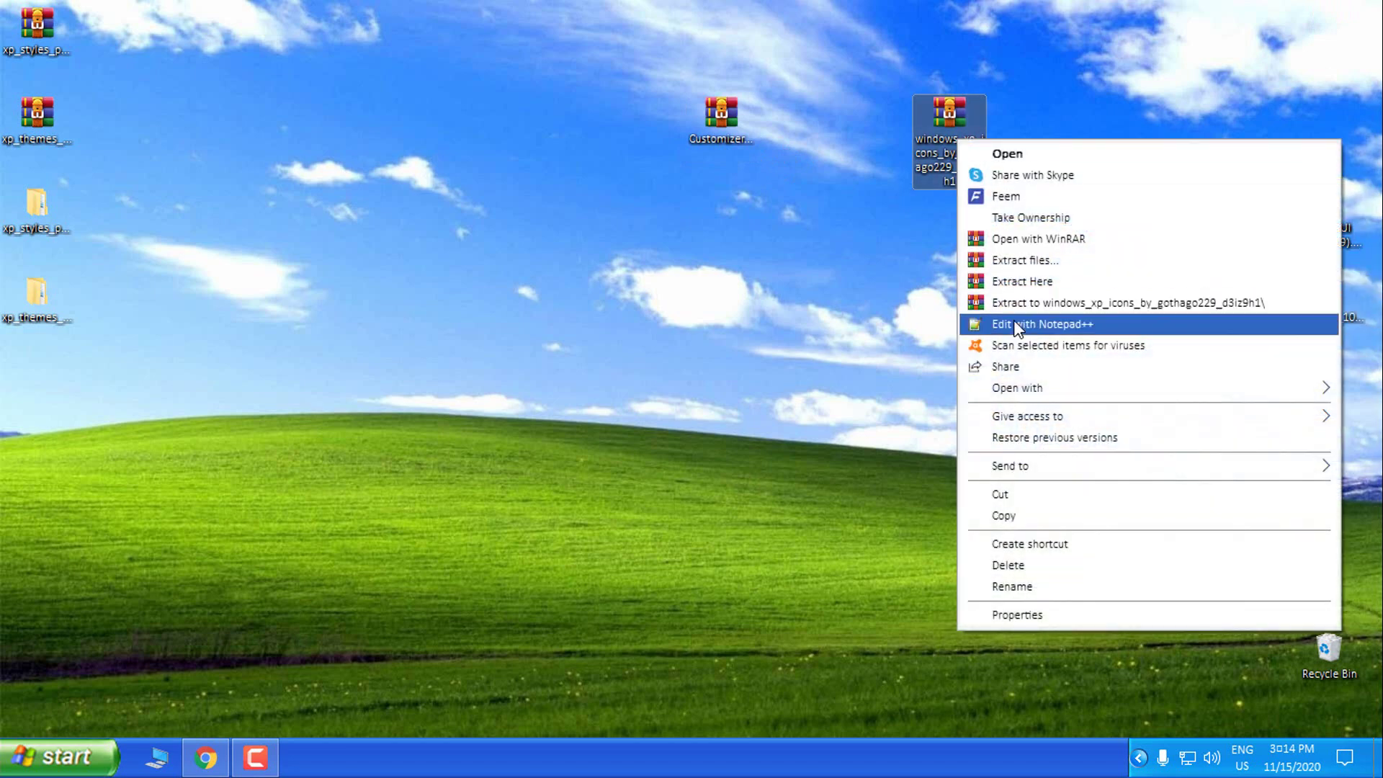
{"action": "left_click", "coordinate": [969, 301]}
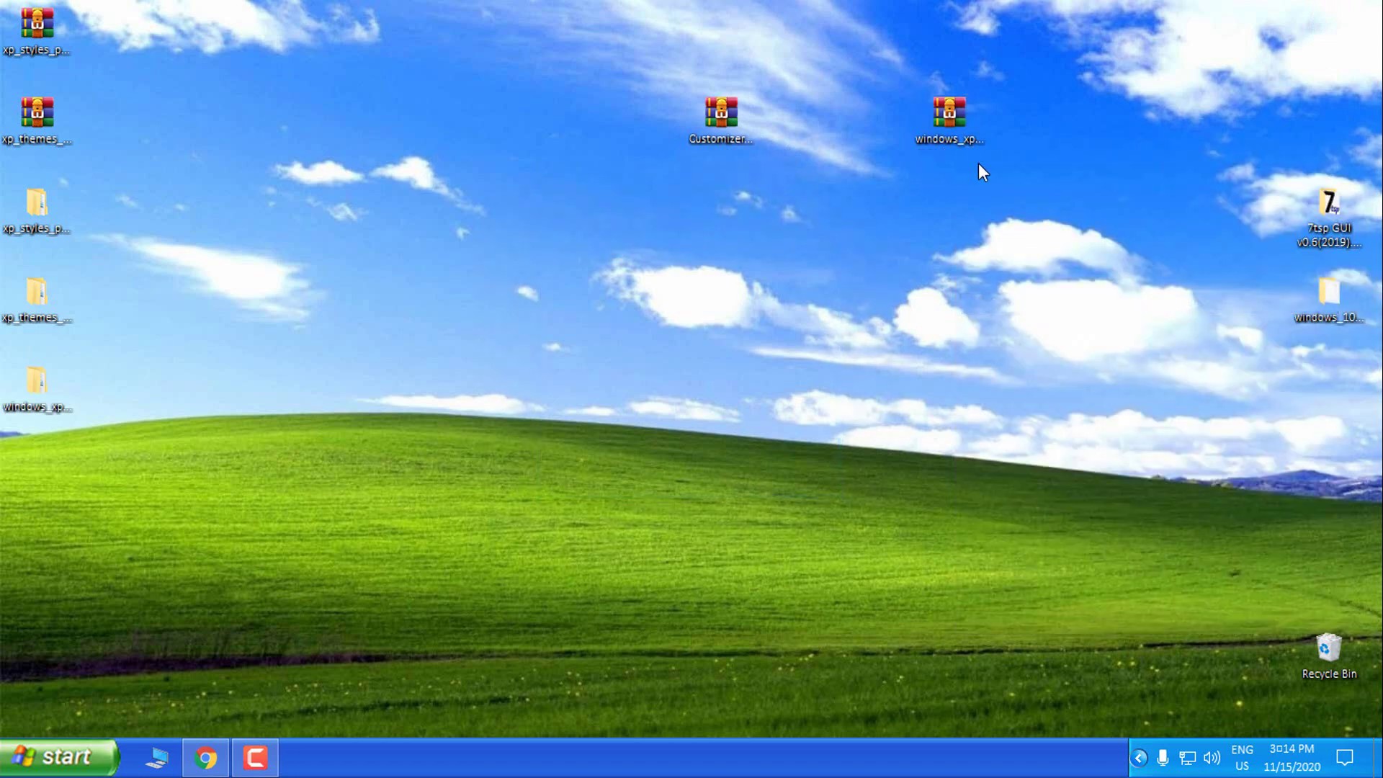
{"action": "right_click", "coordinate": [714, 123]}
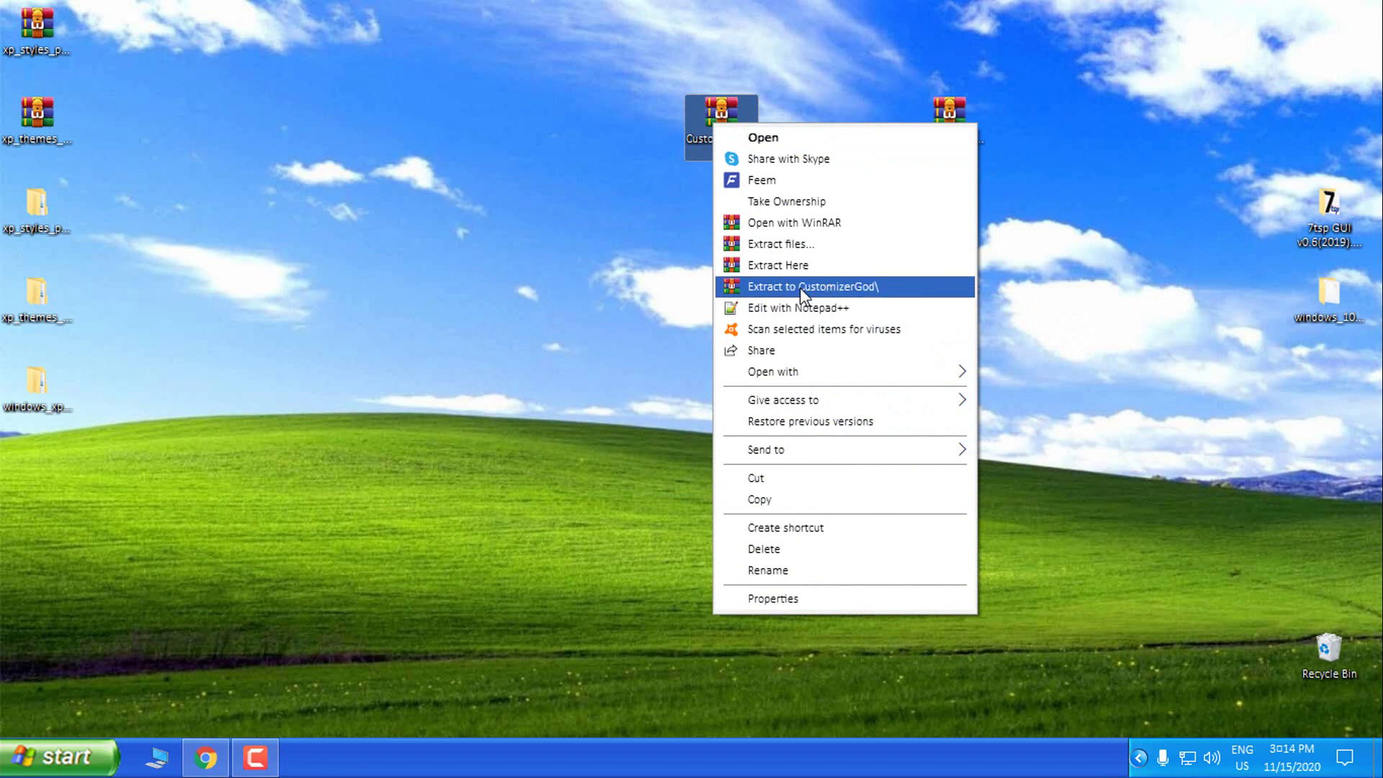
{"action": "left_click", "coordinate": [802, 289]}
Delete the CustomizerGod and Windows XP icons archives and select the Windows 10 Build 10125 icons folder.
{"action": "left_click_drag", "start_coordinate": [990, 91], "coordinate": [715, 134]}
{"action": "right_click", "coordinate": [715, 134]}
{"action": "left_click", "coordinate": [792, 581]}
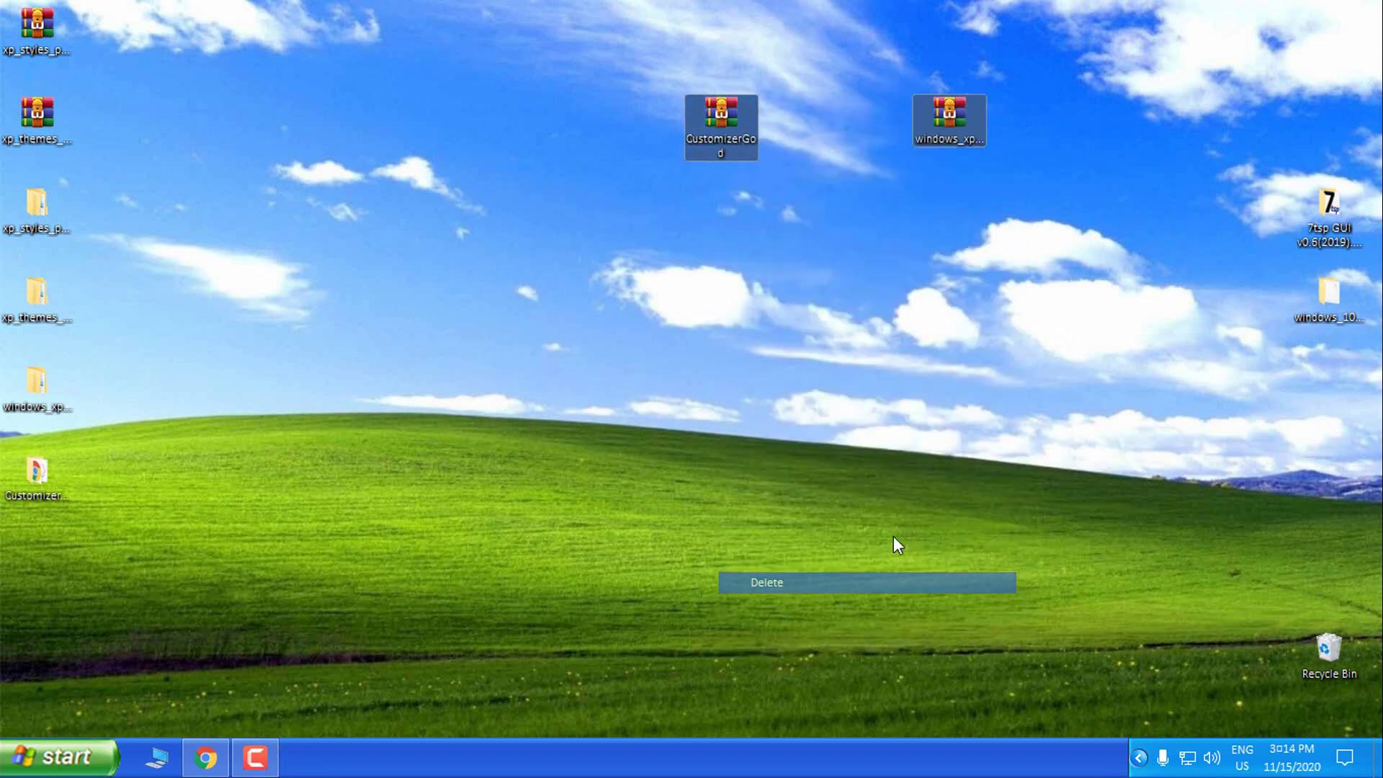
{"action": "left_click", "coordinate": [1332, 317]}
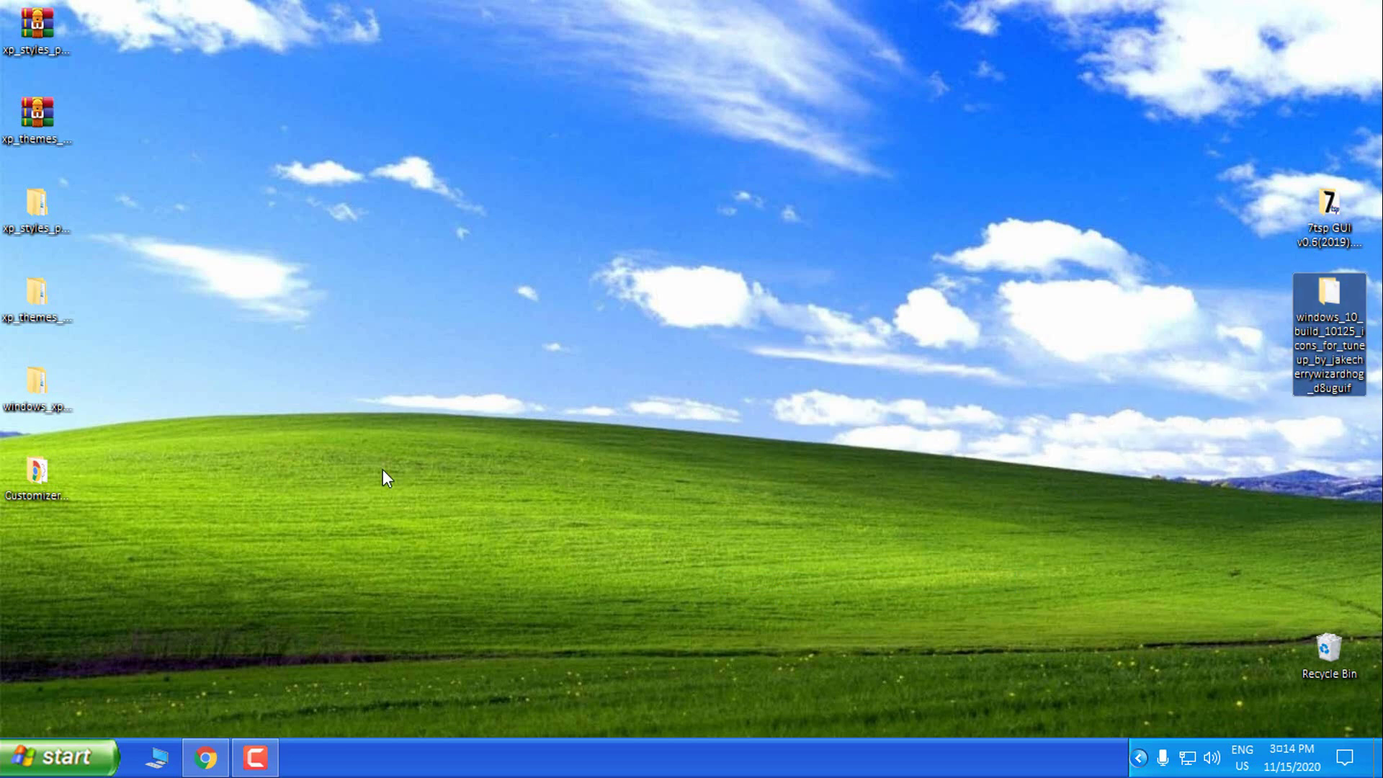
Launch CustomizerGod from its desktop folder, close the folder window, and display the General Icons category.
{"action": "double_click", "coordinate": [38, 486]}
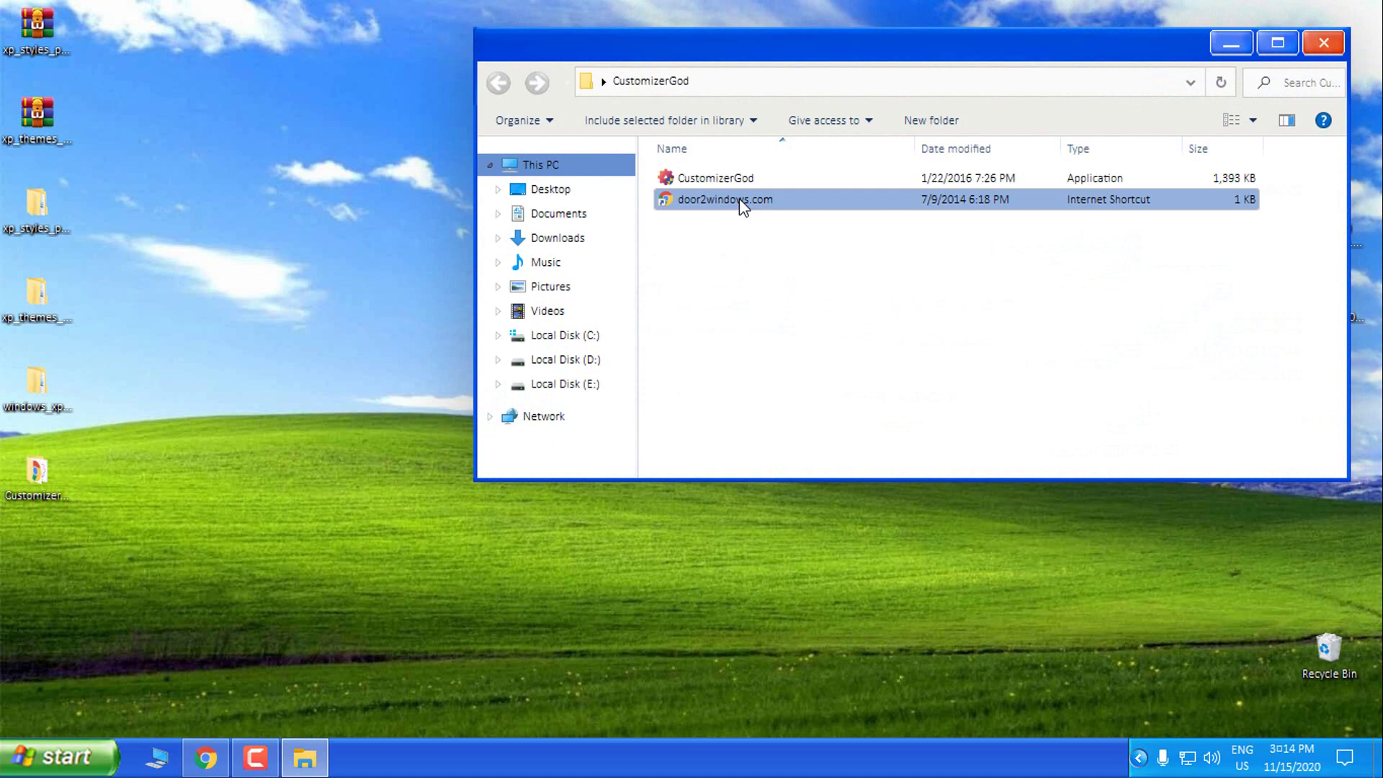
{"action": "left_click", "coordinate": [732, 180]}
{"action": "double_click", "coordinate": [732, 180]}
{"action": "left_click", "coordinate": [1316, 45]}
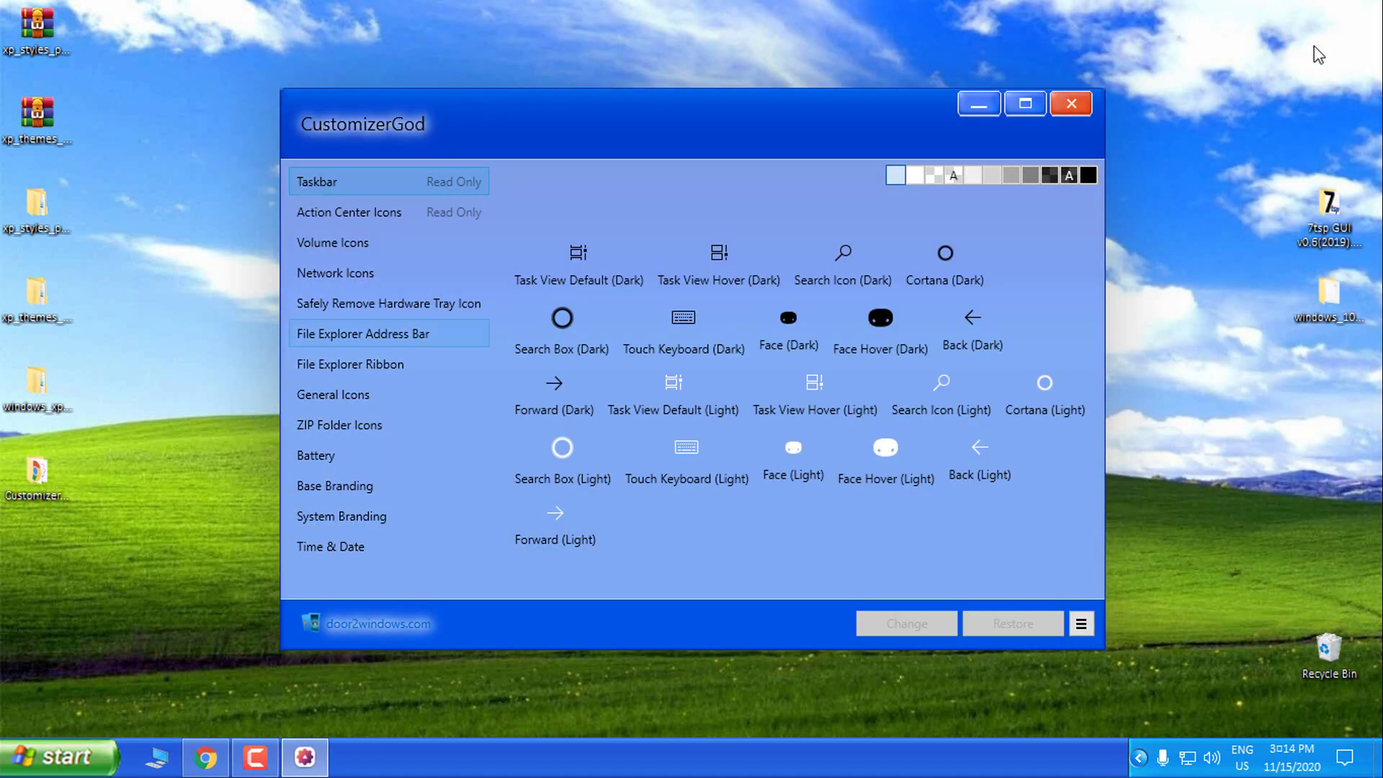
{"action": "left_click", "coordinate": [333, 394]}
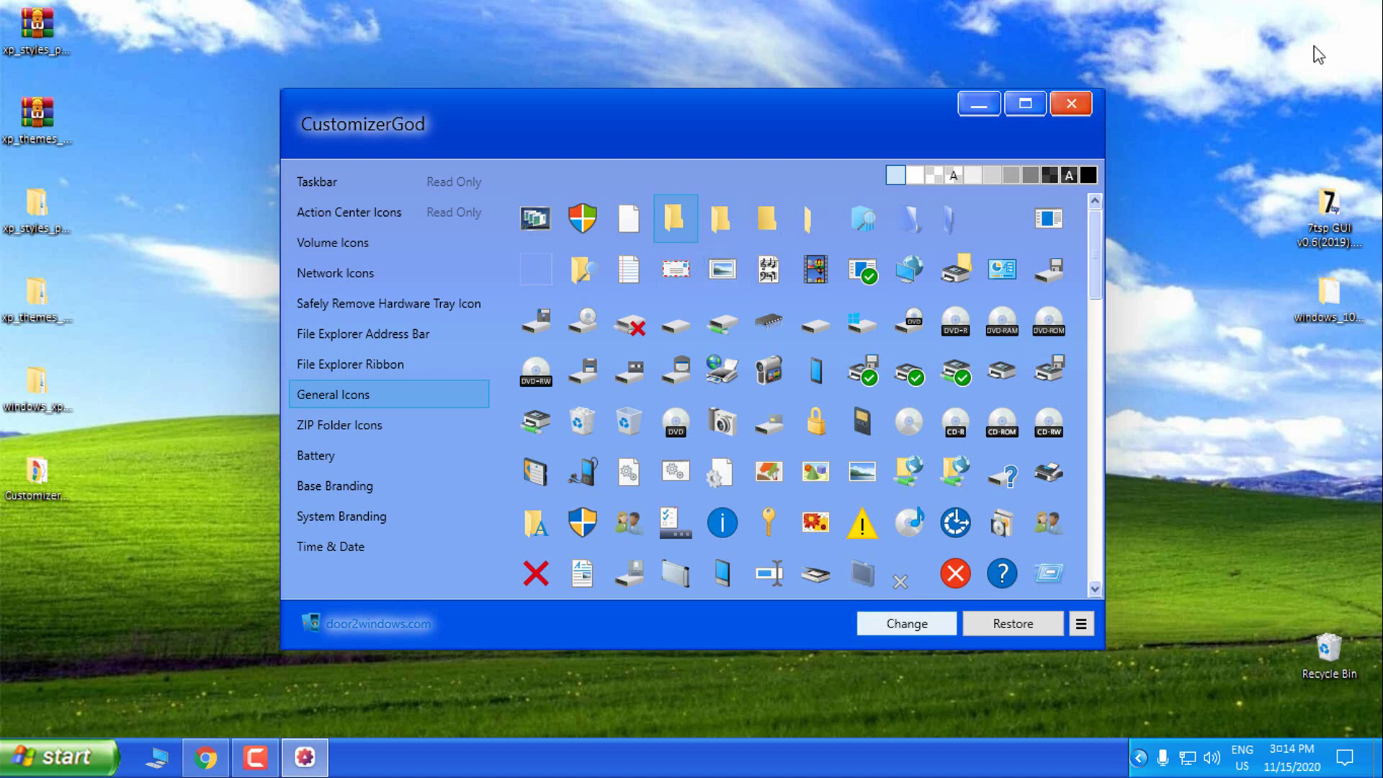
Replace the selected folder icon with image 4 from the Win XP icons folder, and close CustomizerGod.
{"action": "key", "text": "Return"}
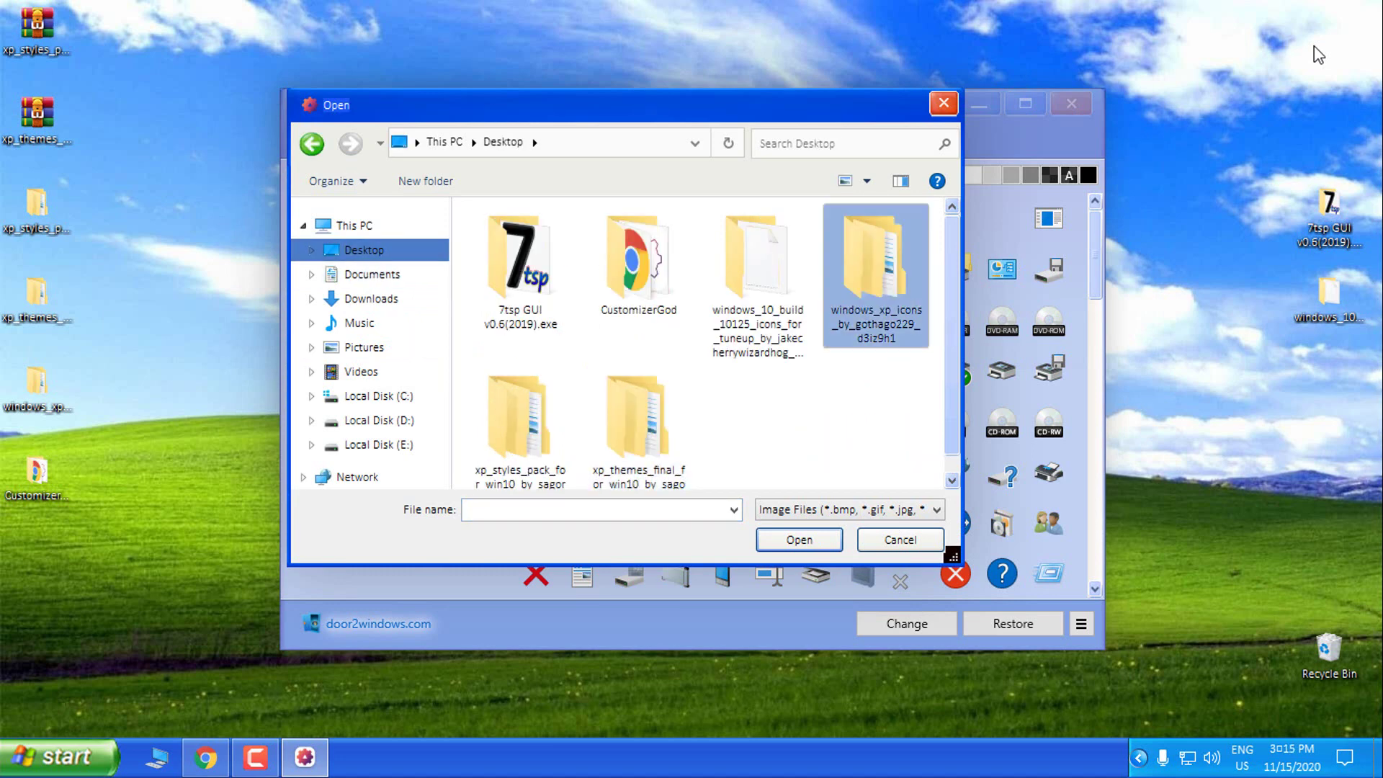
{"action": "key", "text": "Return"}
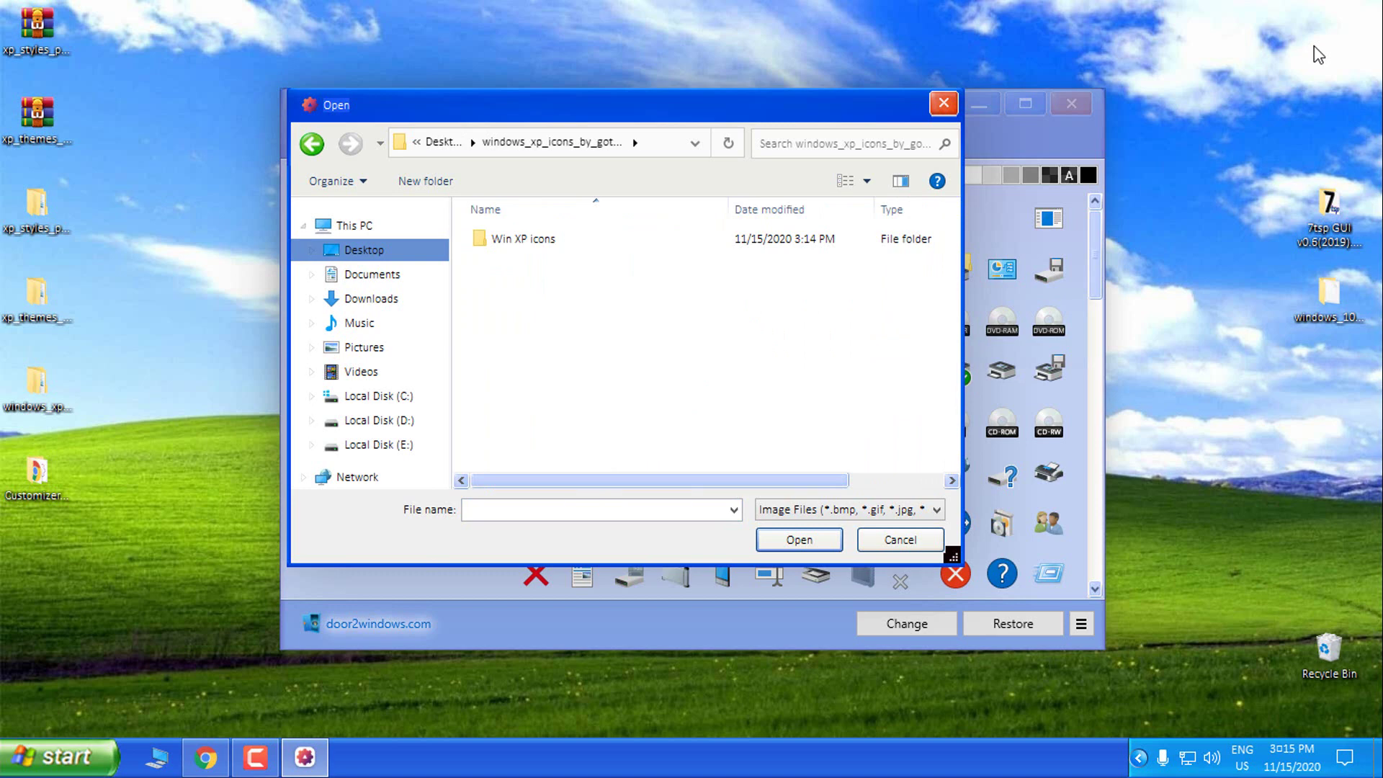
{"action": "key", "text": "Down"}
{"action": "key", "text": "Return"}
{"action": "key", "text": "Right"}
{"action": "key", "text": "Right"}
{"action": "key", "text": "Right"}
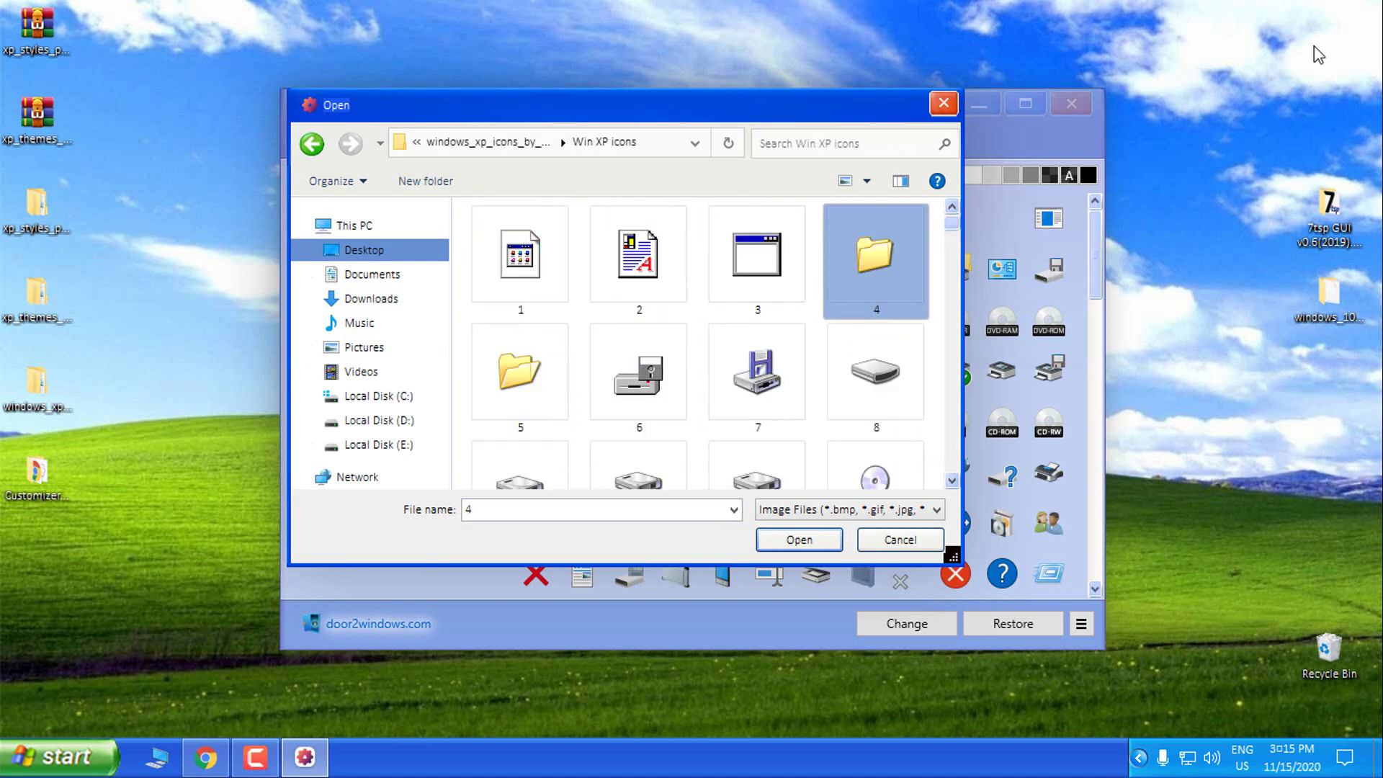
{"action": "left_click", "coordinate": [799, 539]}
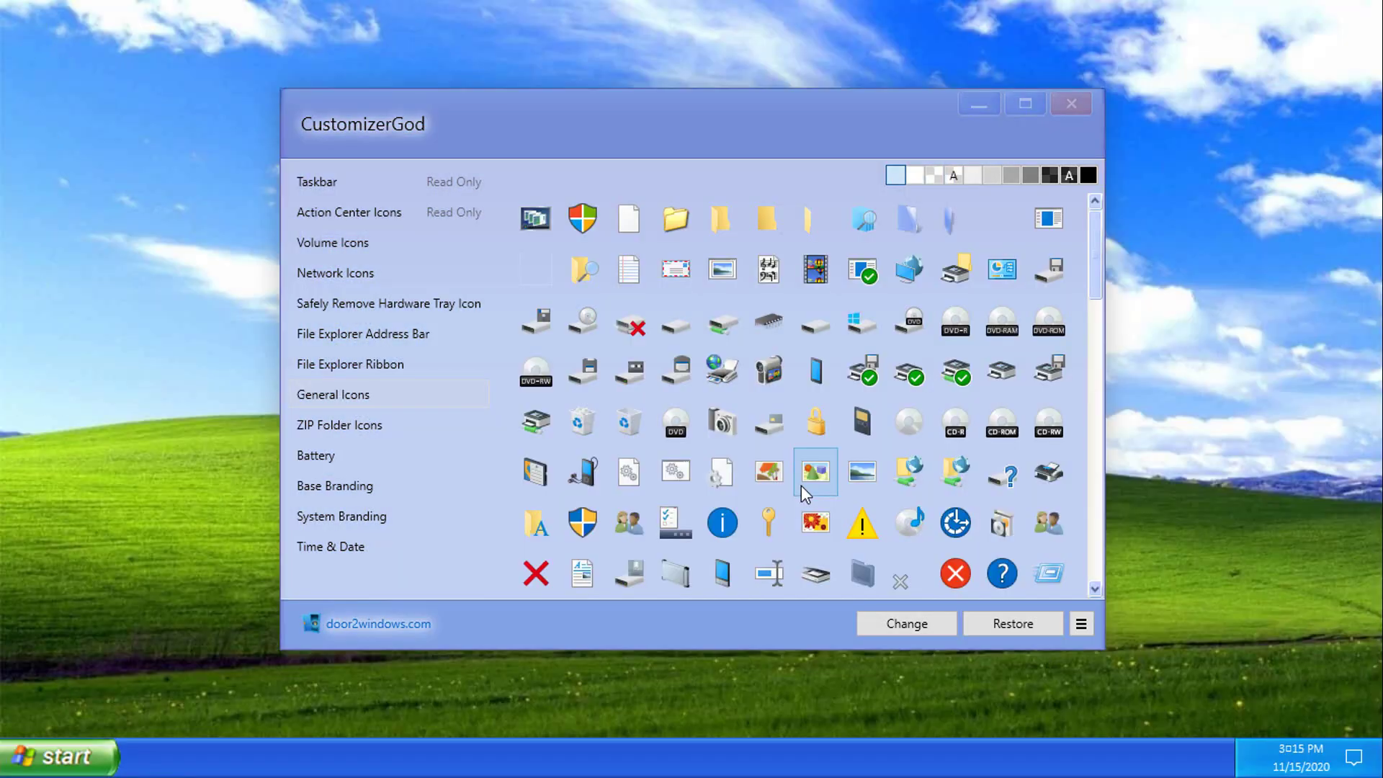
{"action": "left_click", "coordinate": [864, 112]}
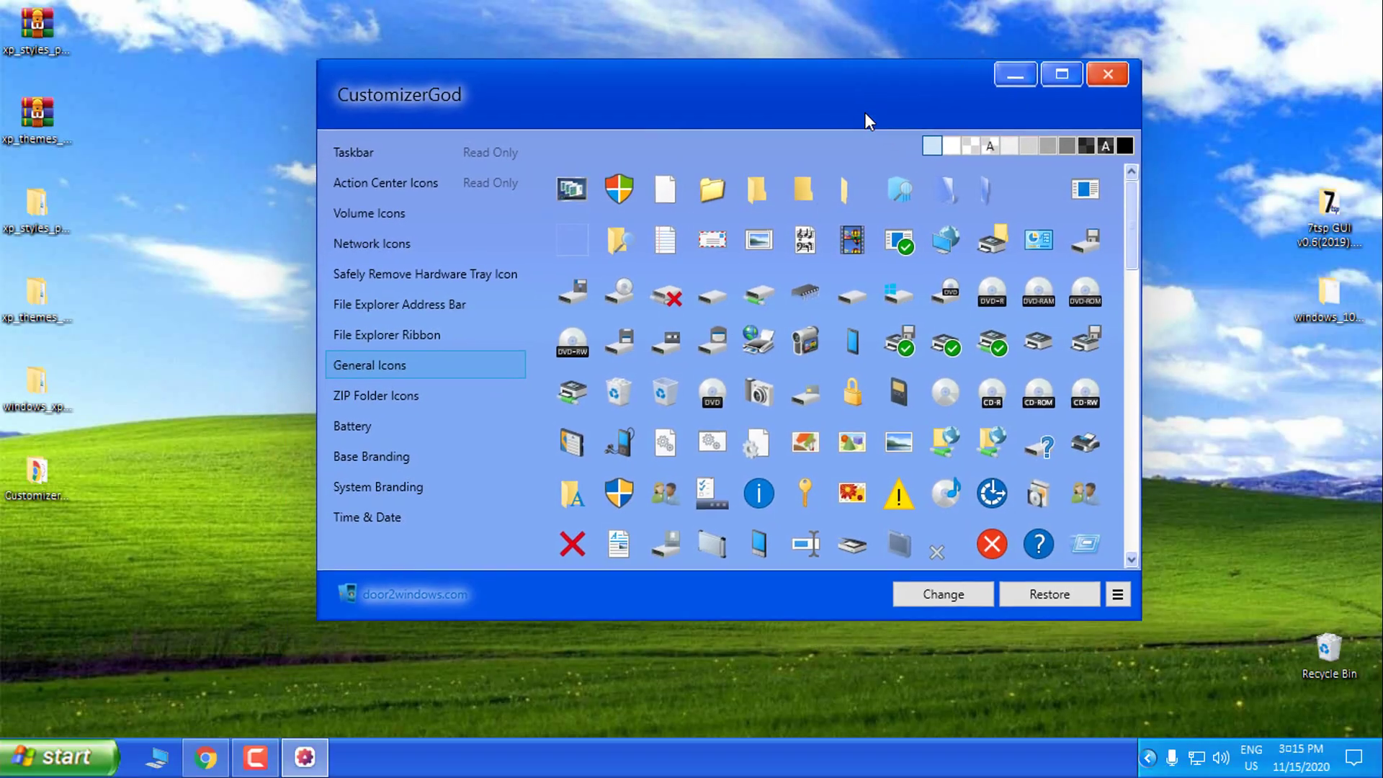
{"action": "key", "text": "alt+F4"}
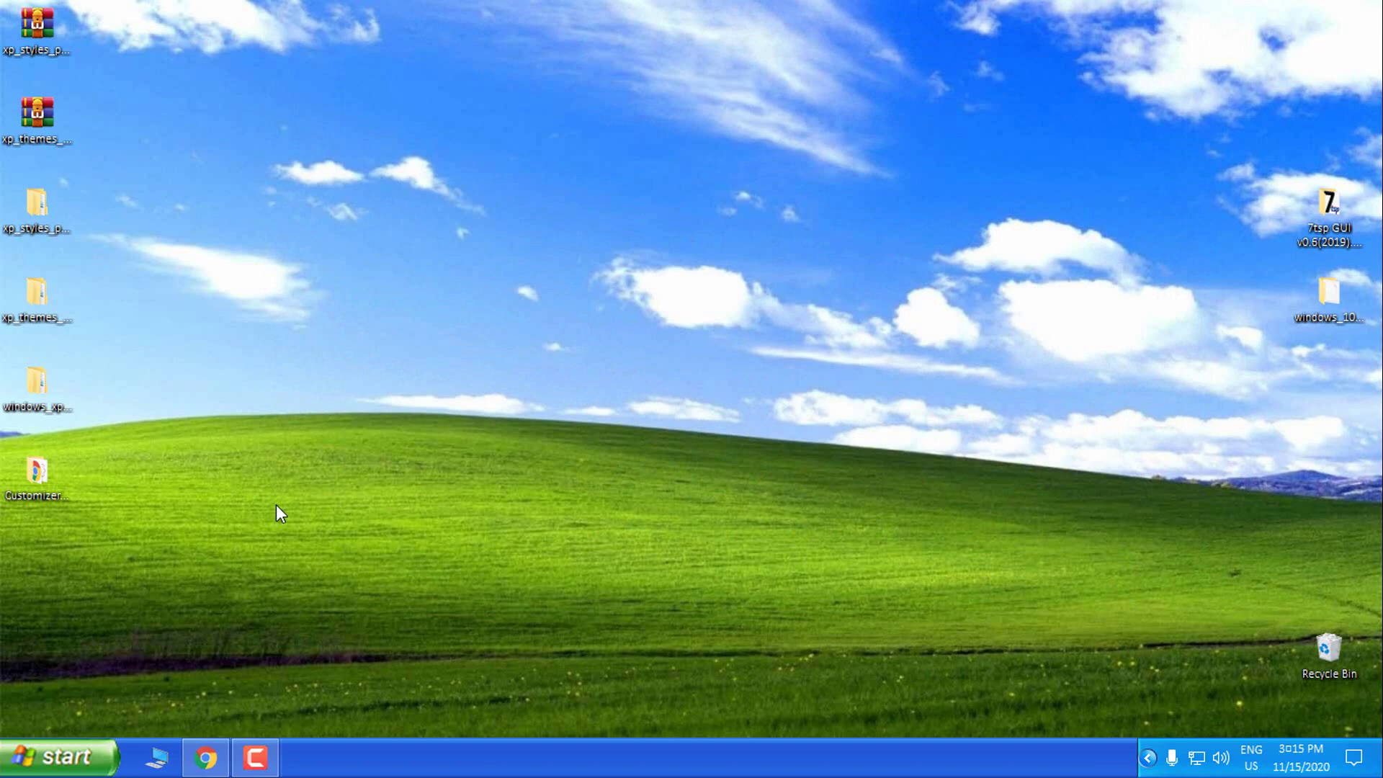
Enable "Always show icons, never thumbnails" in the Control Panel's File Explorer Options and close the Control Panel.
{"action": "left_click", "coordinate": [74, 758]}
{"action": "left_click", "coordinate": [346, 566]}
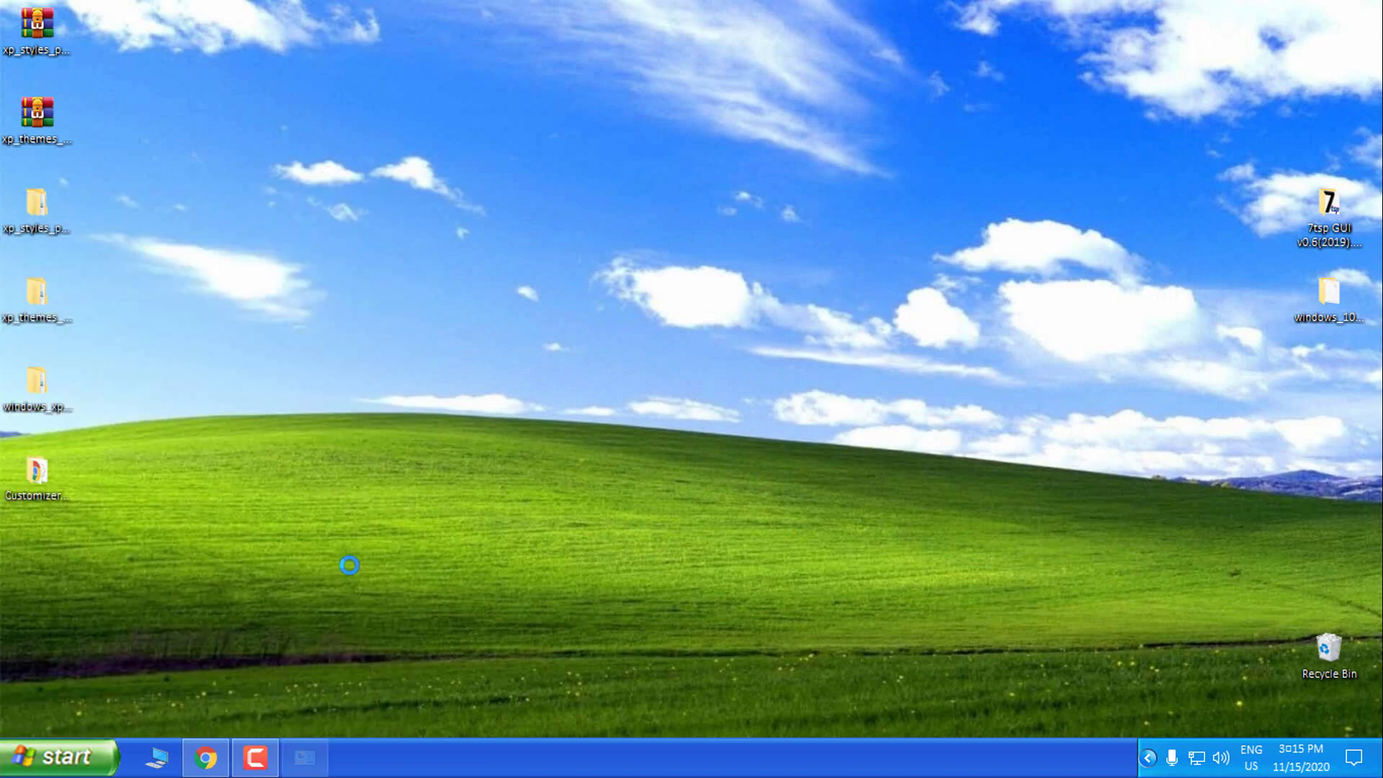
{"action": "left_click", "coordinate": [356, 280]}
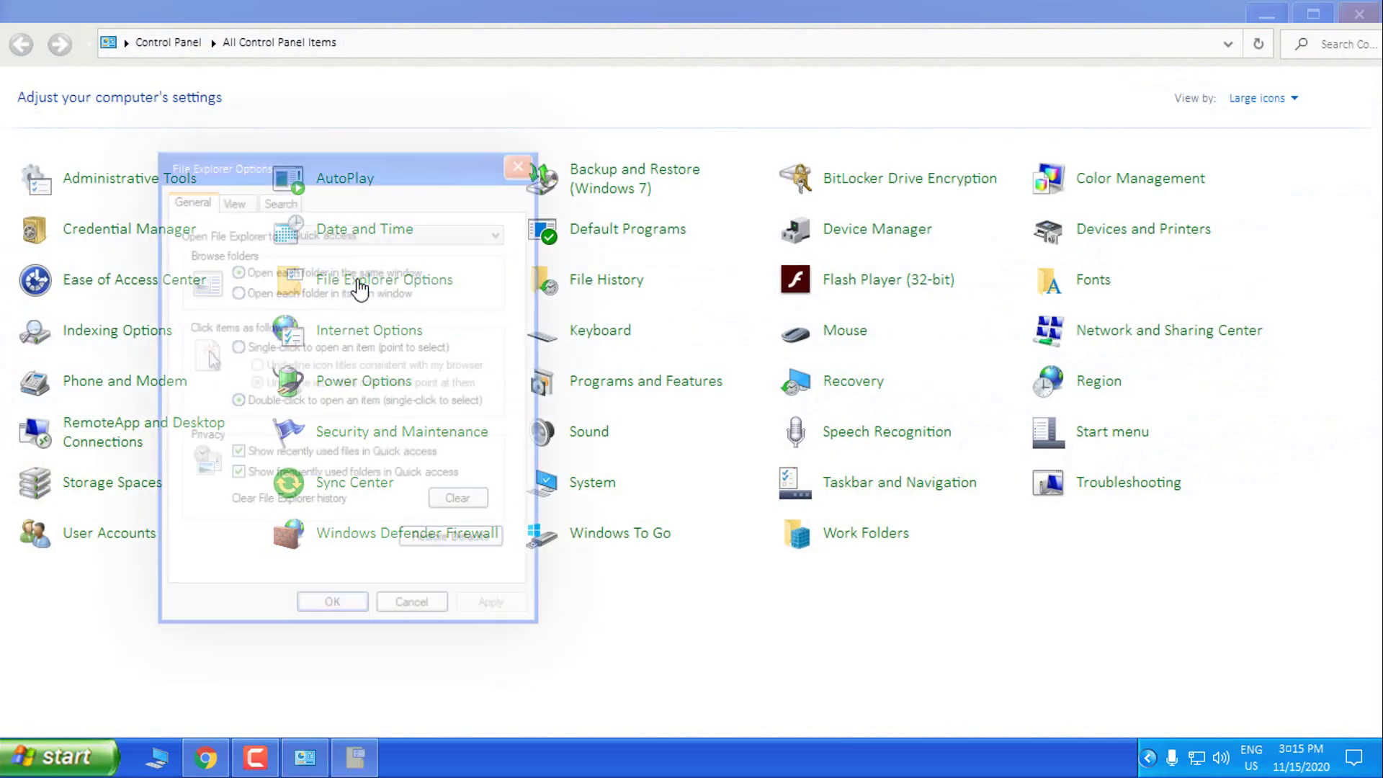
{"action": "left_click", "coordinate": [234, 200]}
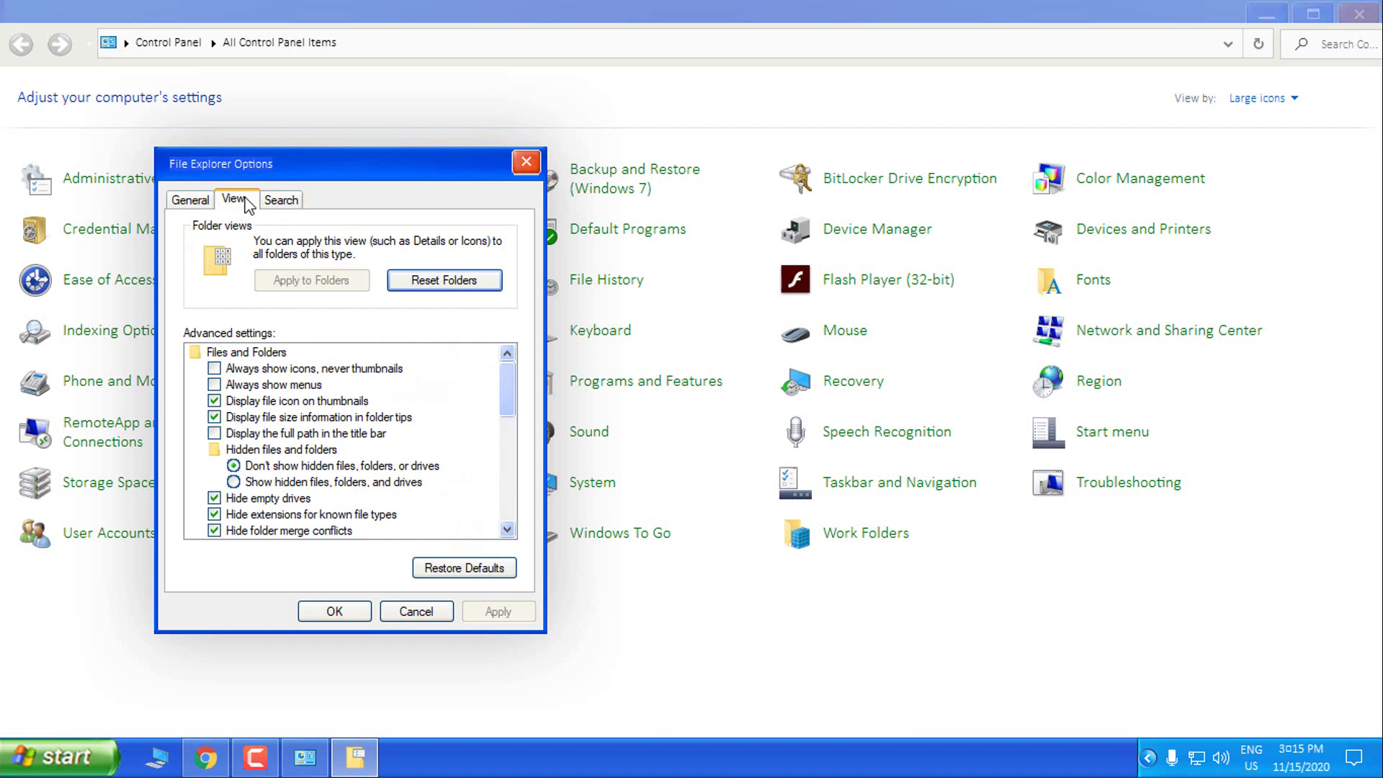
{"action": "left_click", "coordinate": [212, 370]}
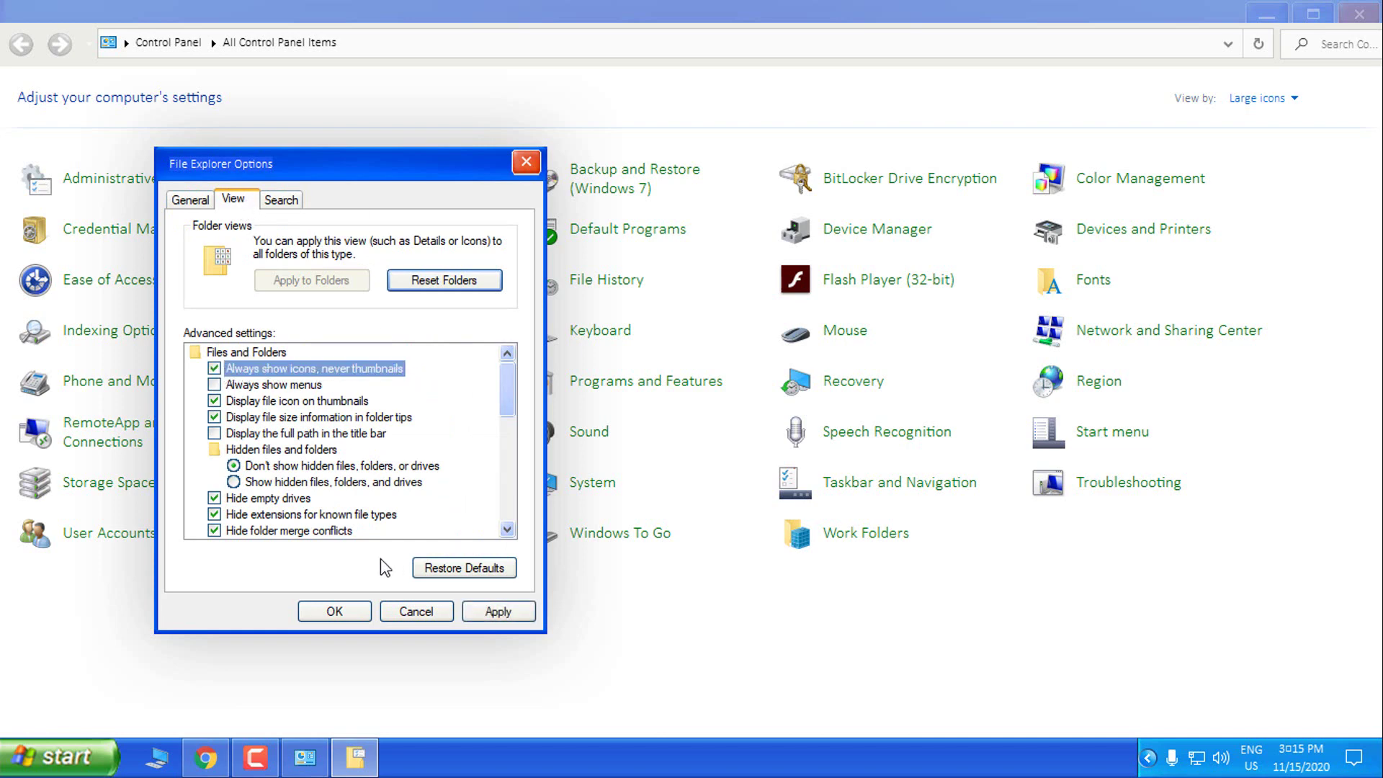
{"action": "left_click", "coordinate": [336, 611]}
{"action": "left_click", "coordinate": [1359, 14]}
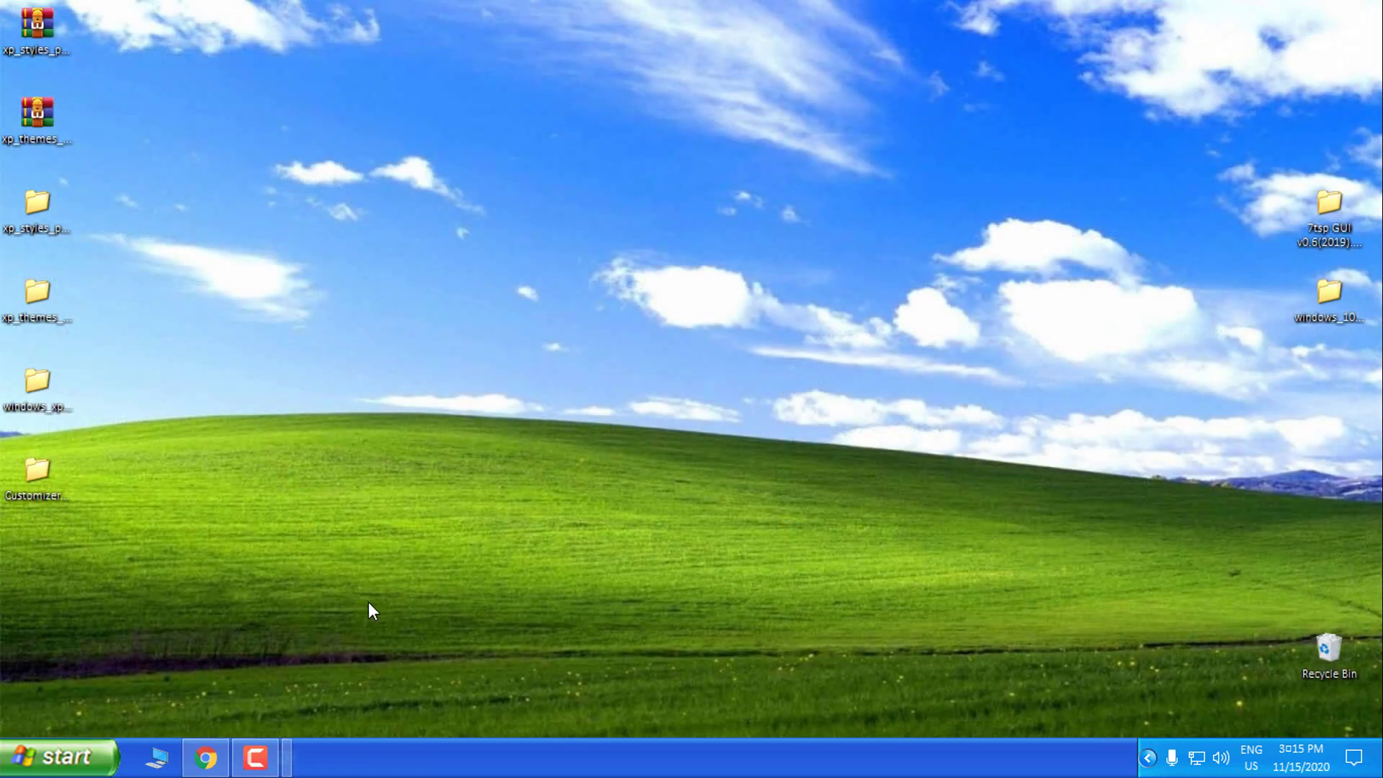
Open the Windows folder on Local Disk (C:) in a maximized window, examine its folder icons, and close it.
{"action": "left_click", "coordinate": [159, 760]}
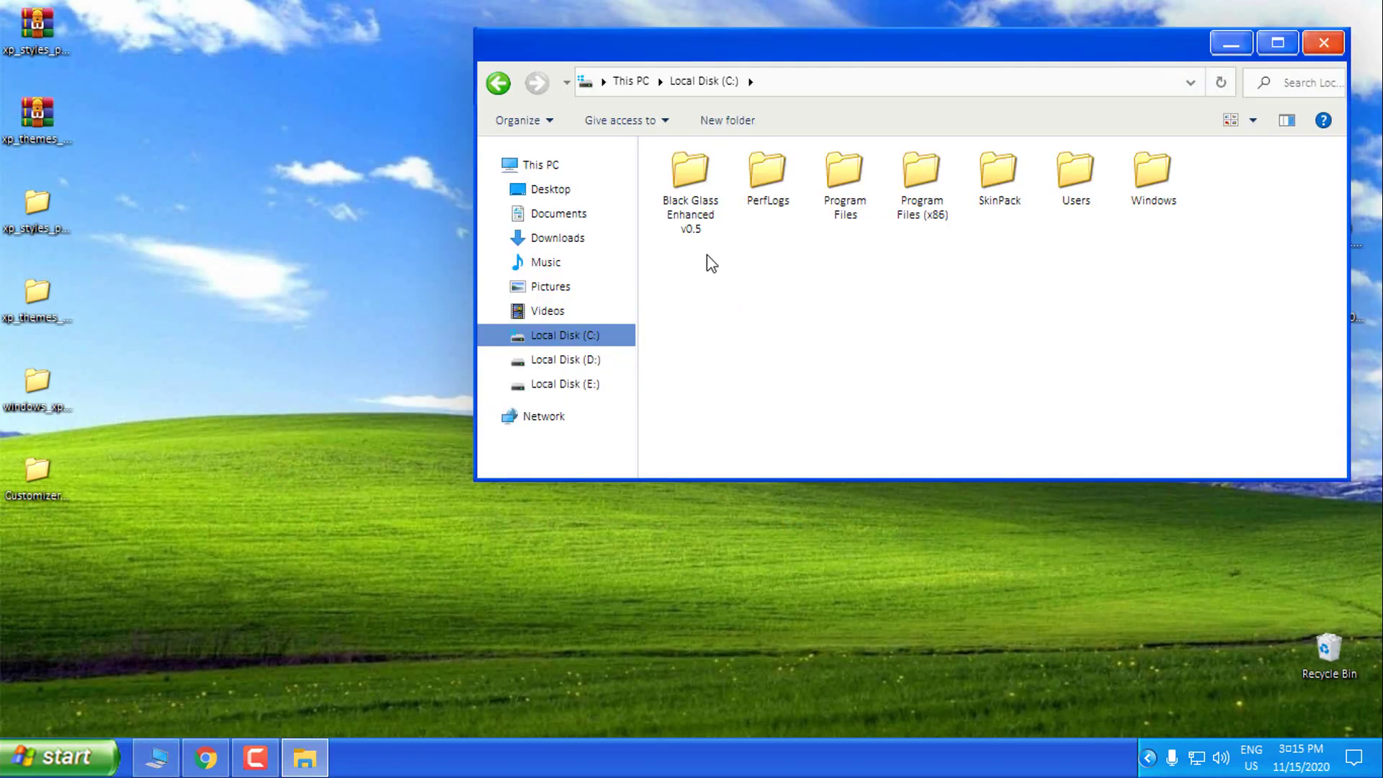
{"action": "left_click", "coordinate": [670, 213]}
{"action": "double_click", "coordinate": [1153, 173]}
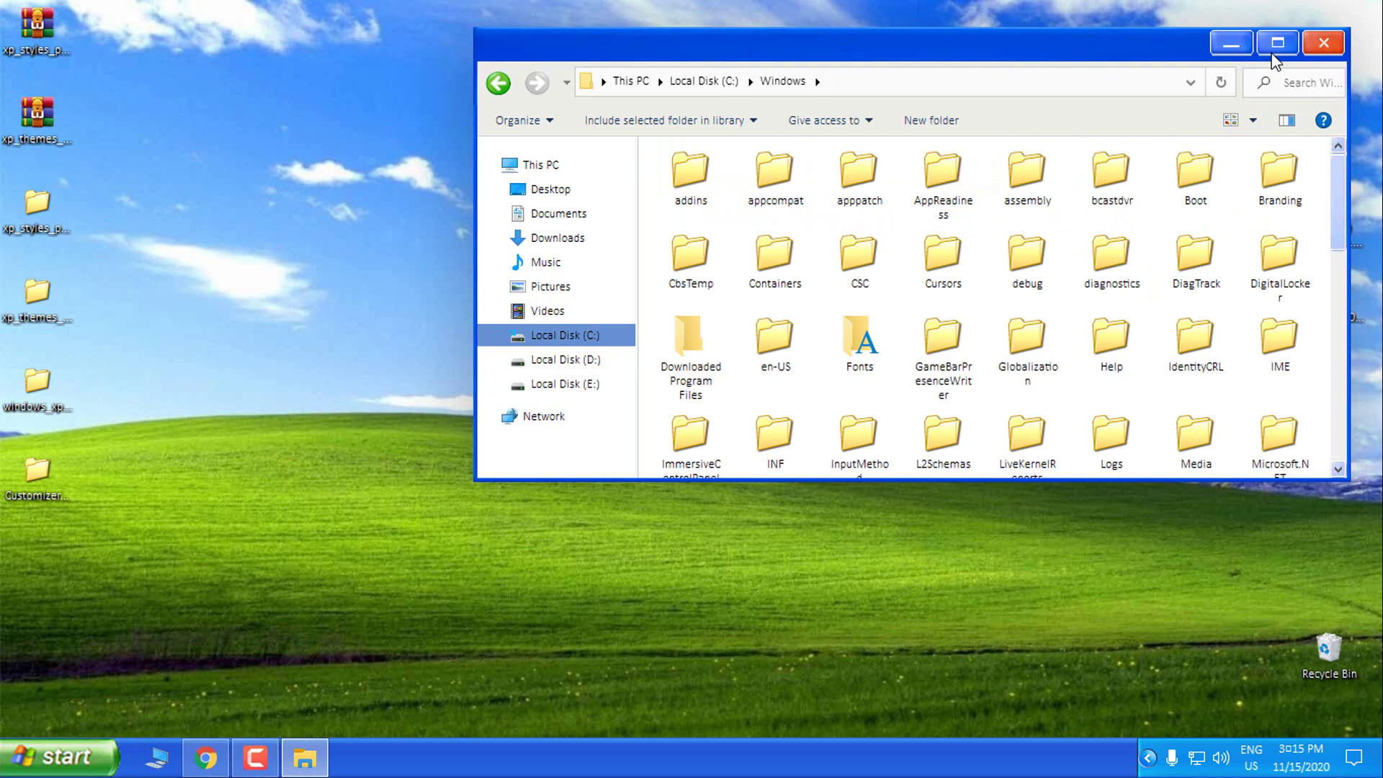
{"action": "left_click", "coordinate": [1278, 42]}
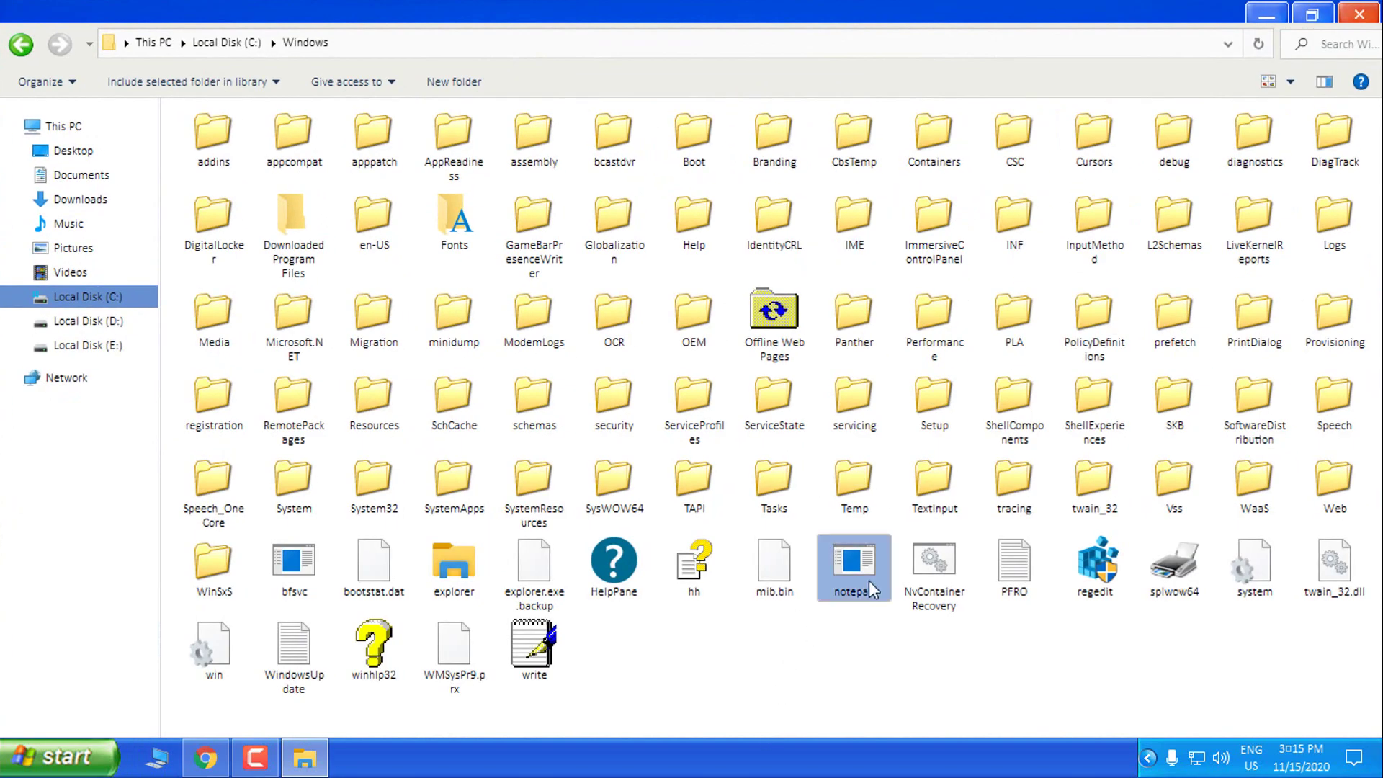
{"action": "left_click", "coordinate": [1359, 16]}
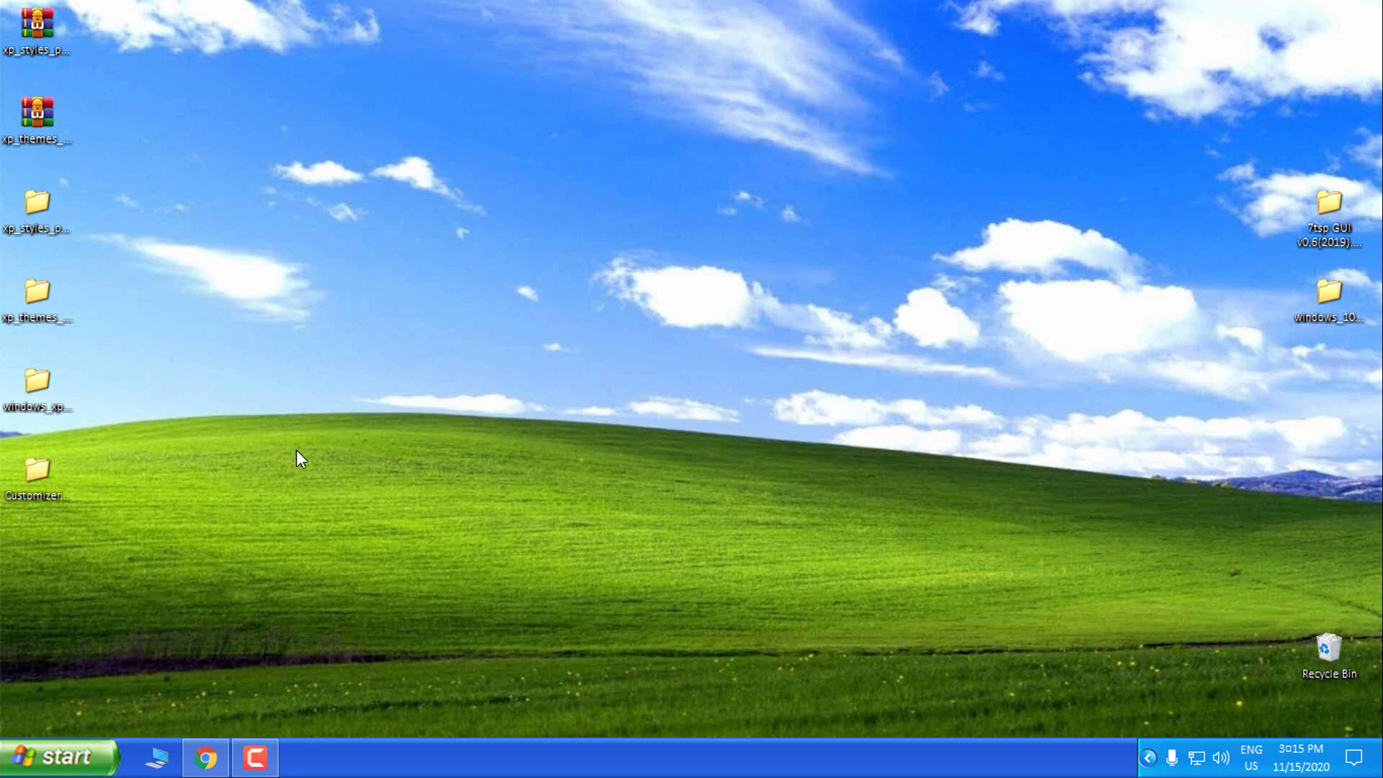
Refresh the desktop and display the Start menu.
{"action": "right_click", "coordinate": [275, 352]}
{"action": "left_click", "coordinate": [308, 405]}
{"action": "key", "text": "super"}
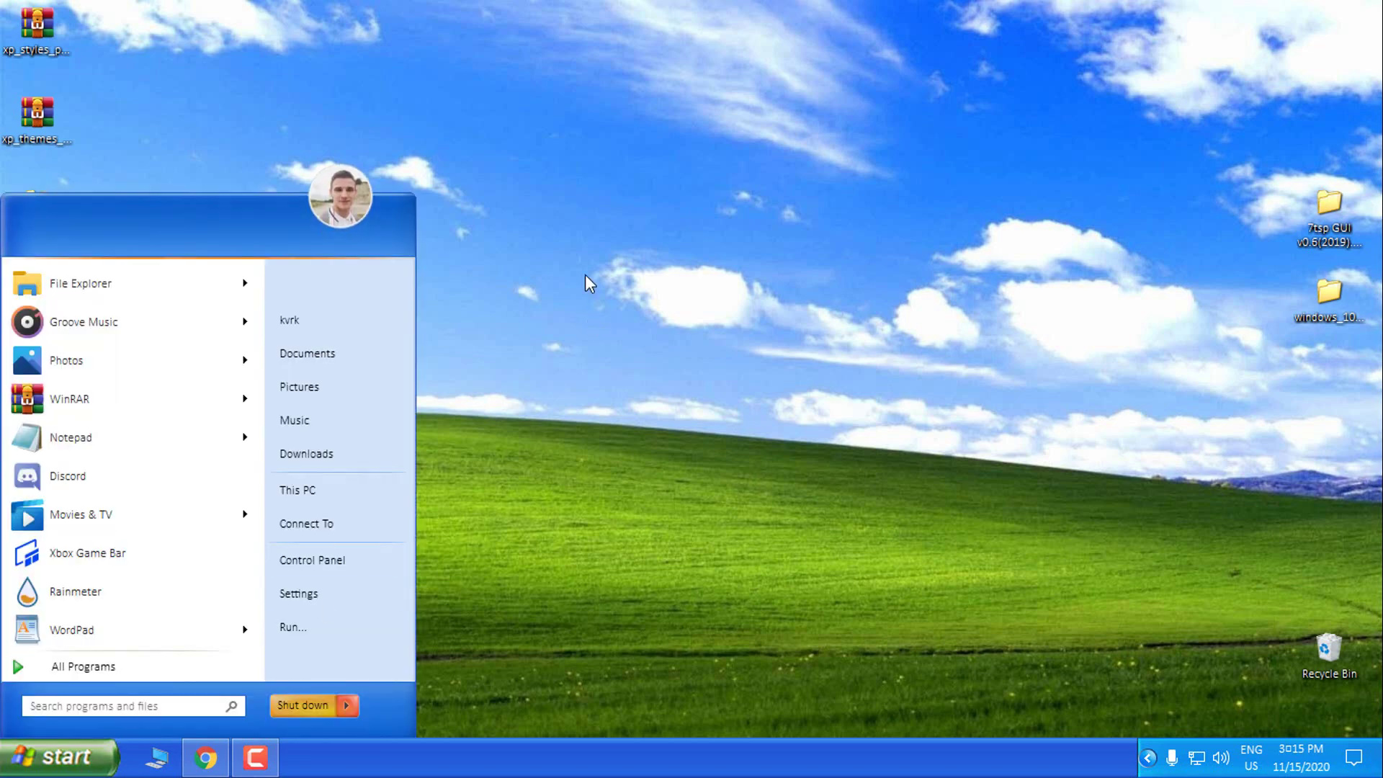
Open Program Files (x86) on Local Disk (C:), look through its folder icons, and close the window.
{"action": "key", "text": "super+e"}
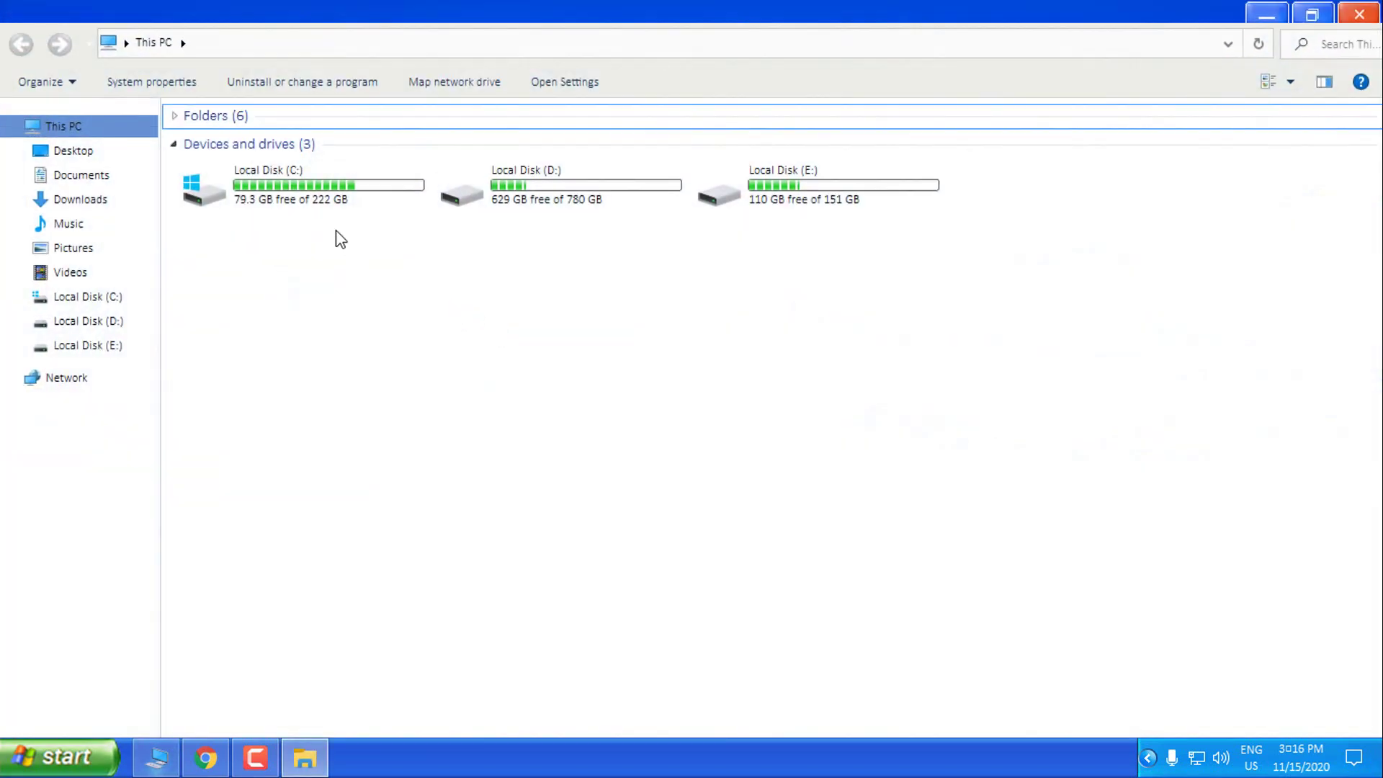
{"action": "double_click", "coordinate": [296, 202]}
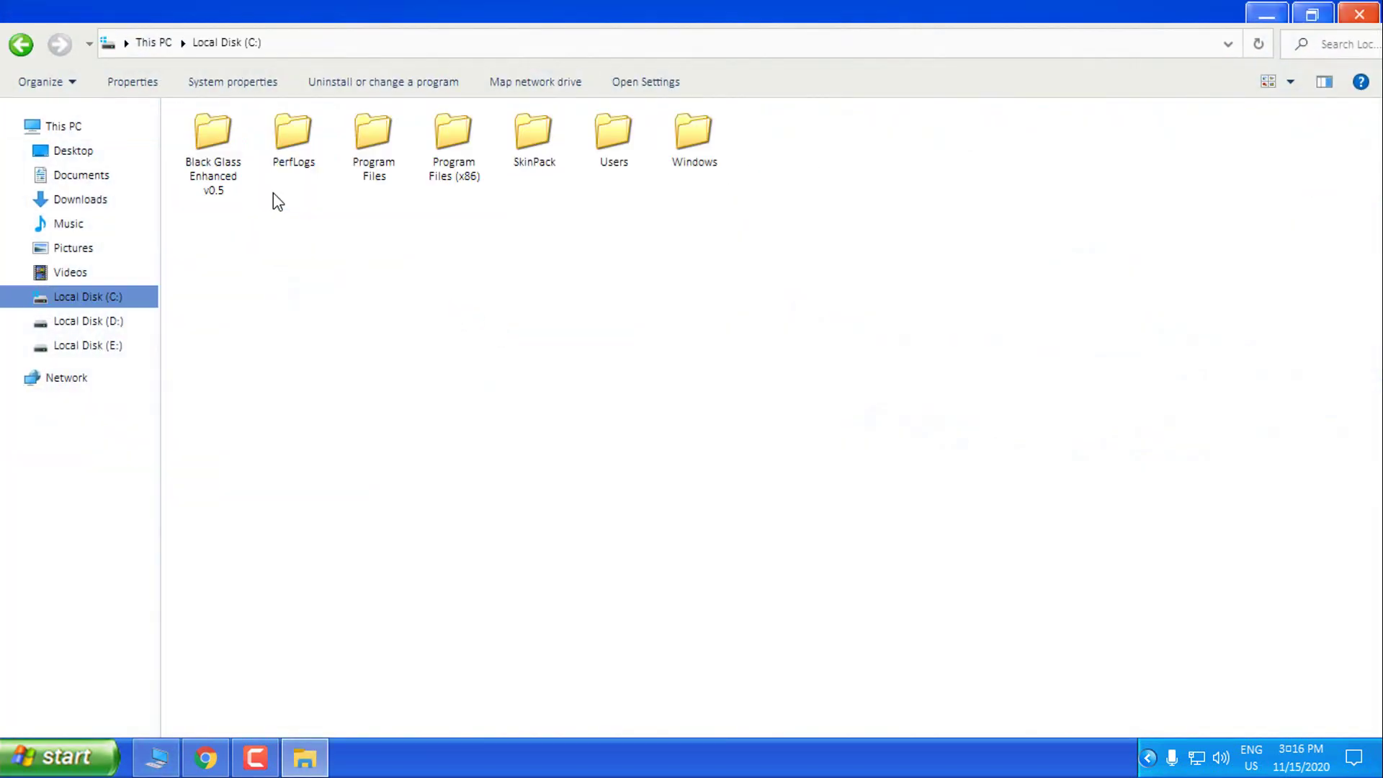
{"action": "double_click", "coordinate": [470, 178]}
{"action": "scroll", "coordinate": [346, 365], "scroll_direction": "down", "scroll_amount": 1}
{"action": "scroll", "coordinate": [349, 370], "scroll_direction": "up", "scroll_amount": 1}
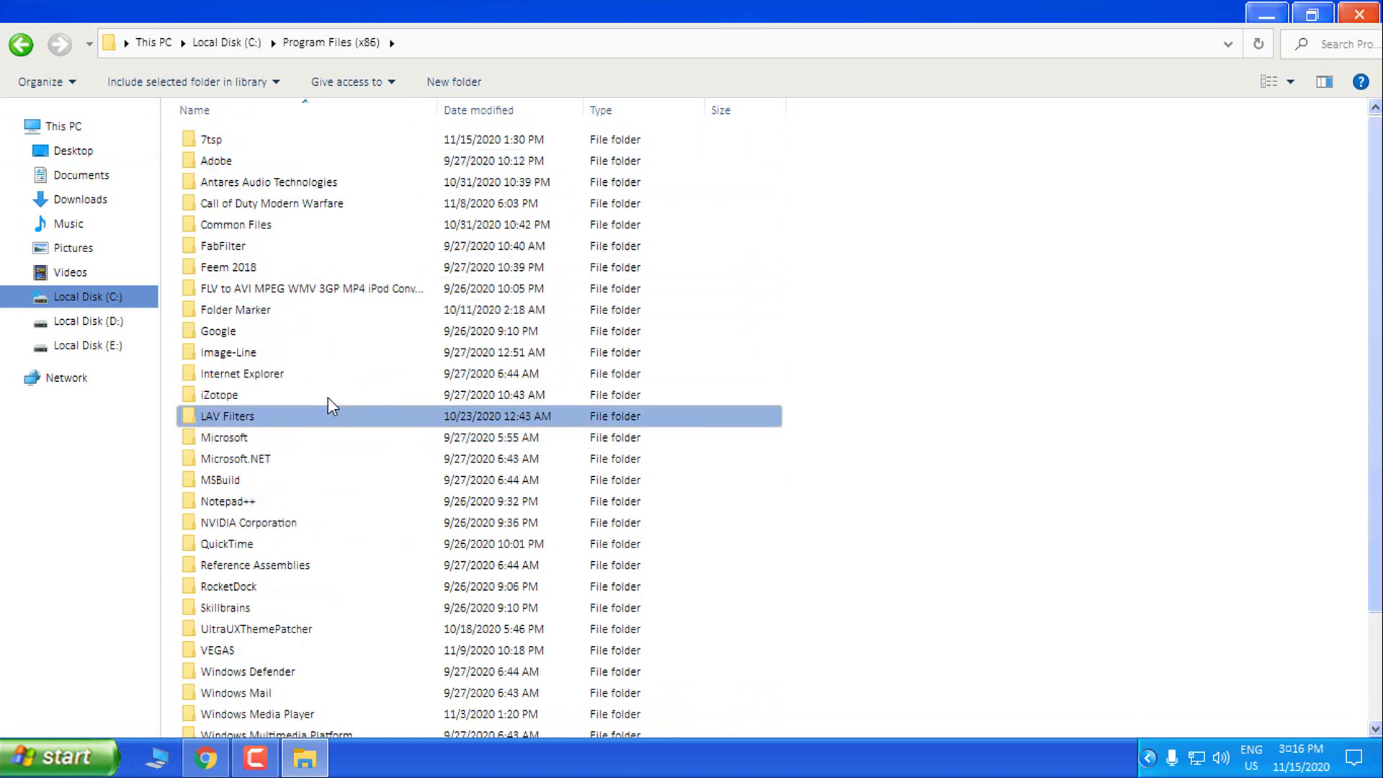
{"action": "left_click", "coordinate": [1359, 14]}
Open the shutdown options in the Start menu.
{"action": "left_click", "coordinate": [7, 745]}
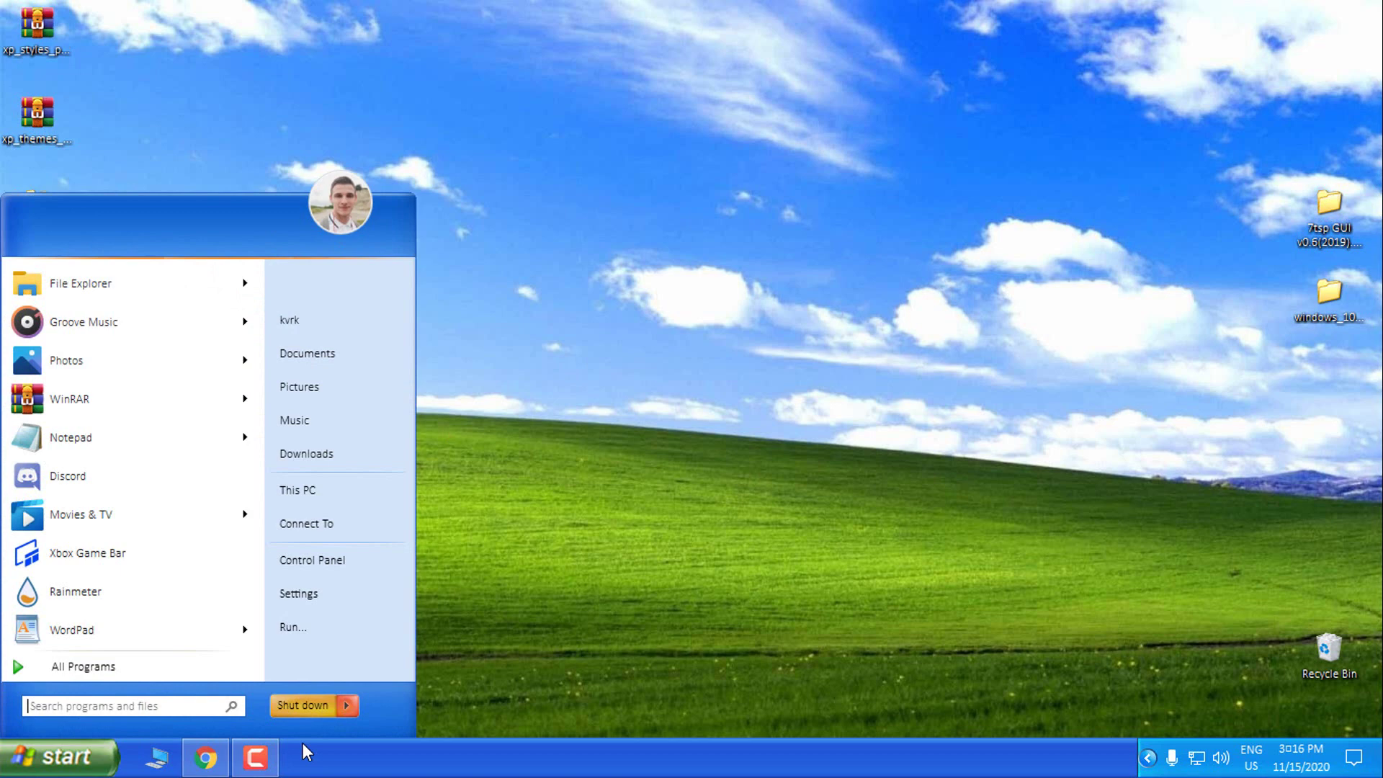
{"action": "left_click", "coordinate": [347, 706]}
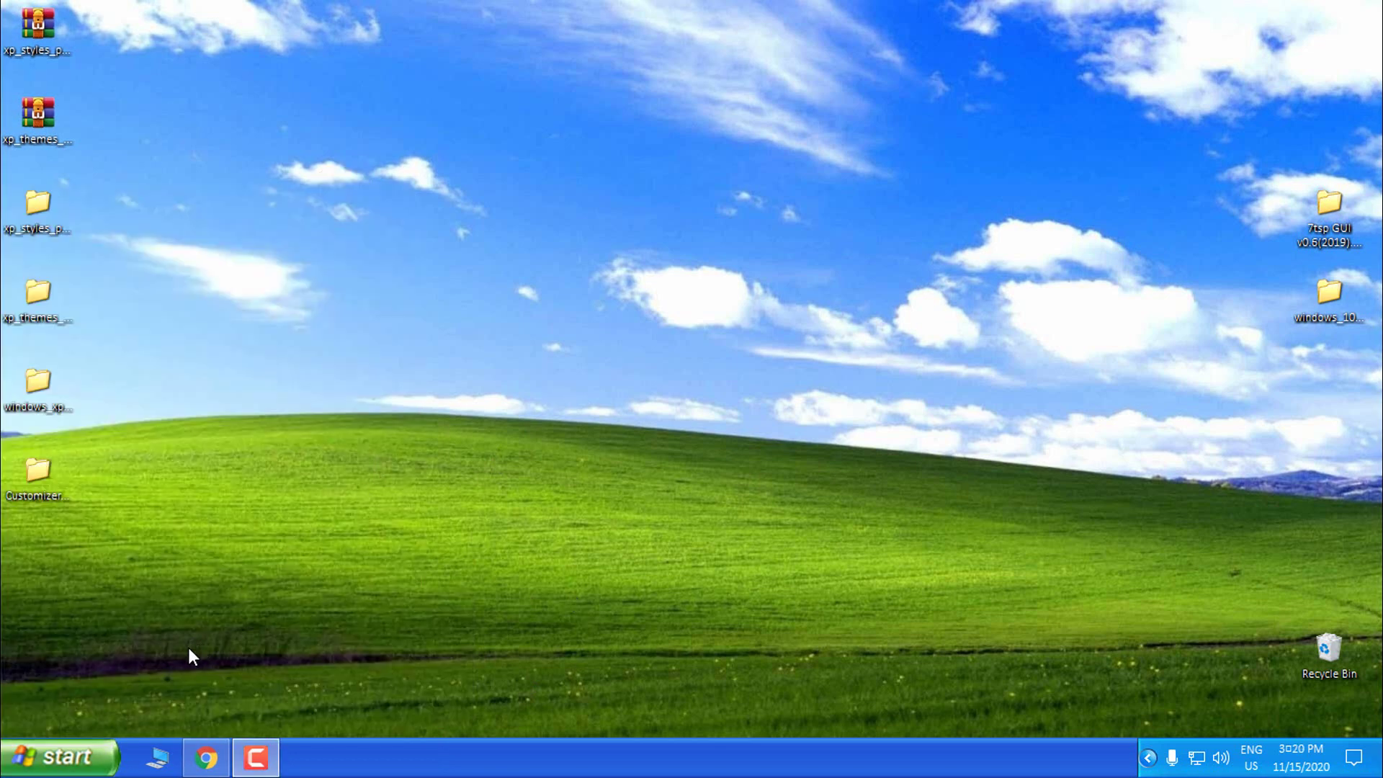
Open This PC and browse to the Windows folder on Local Disk (C:).
{"action": "left_click", "coordinate": [158, 757]}
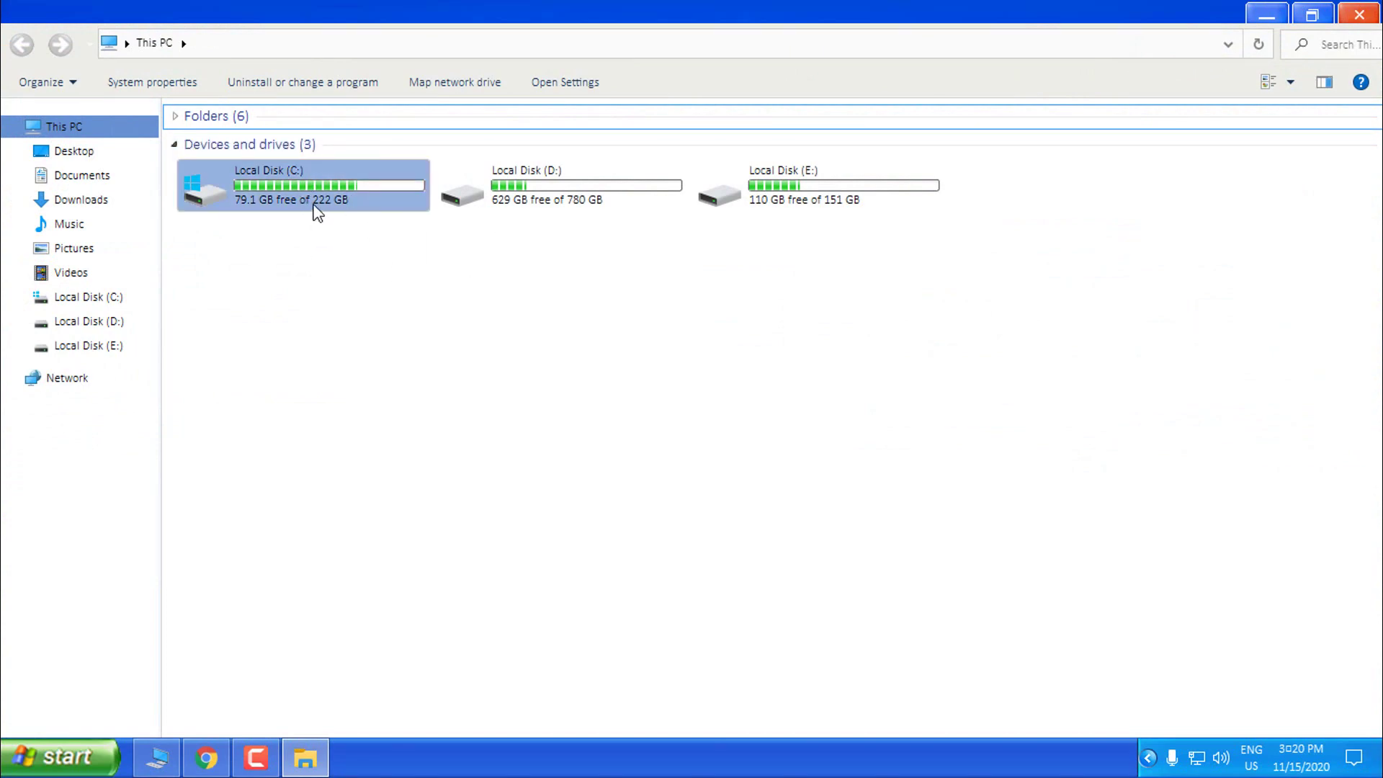
{"action": "double_click", "coordinate": [305, 184]}
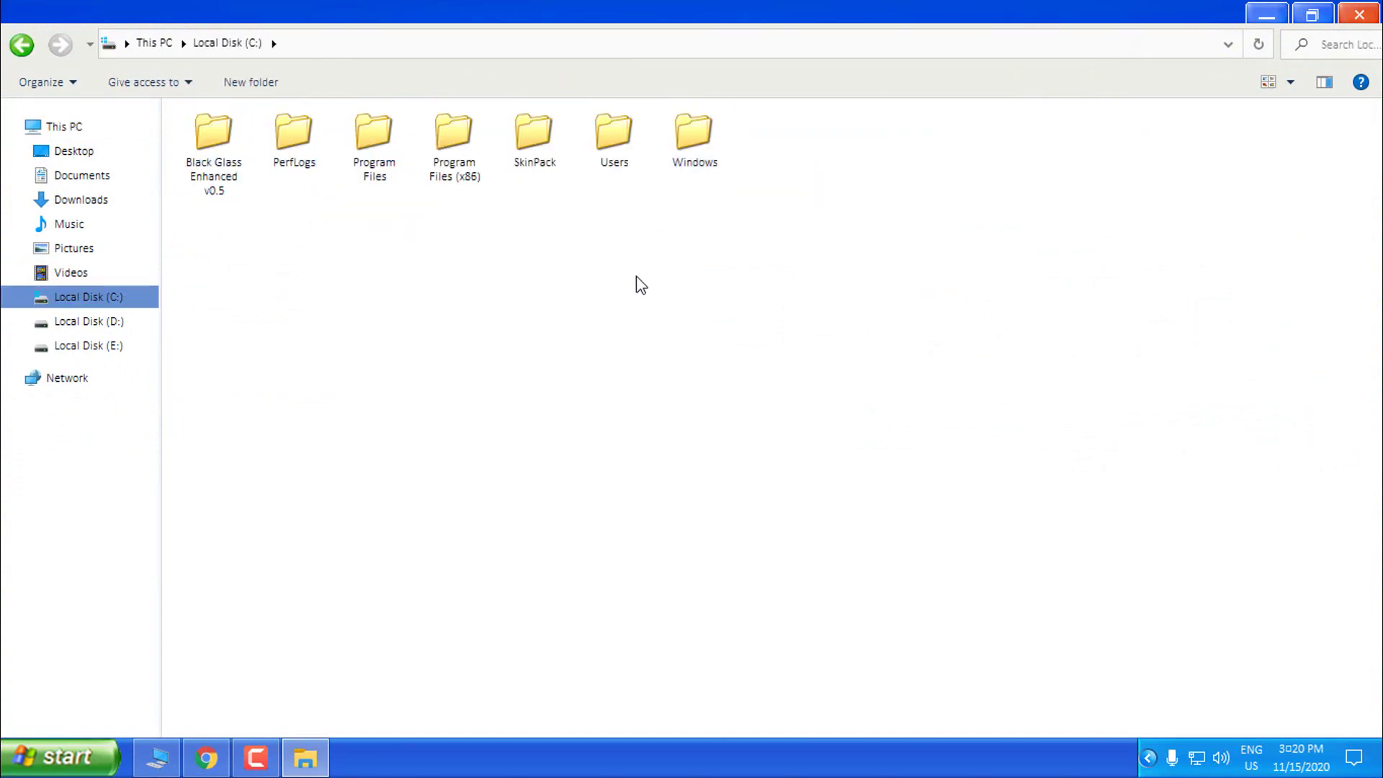
{"action": "double_click", "coordinate": [714, 160]}
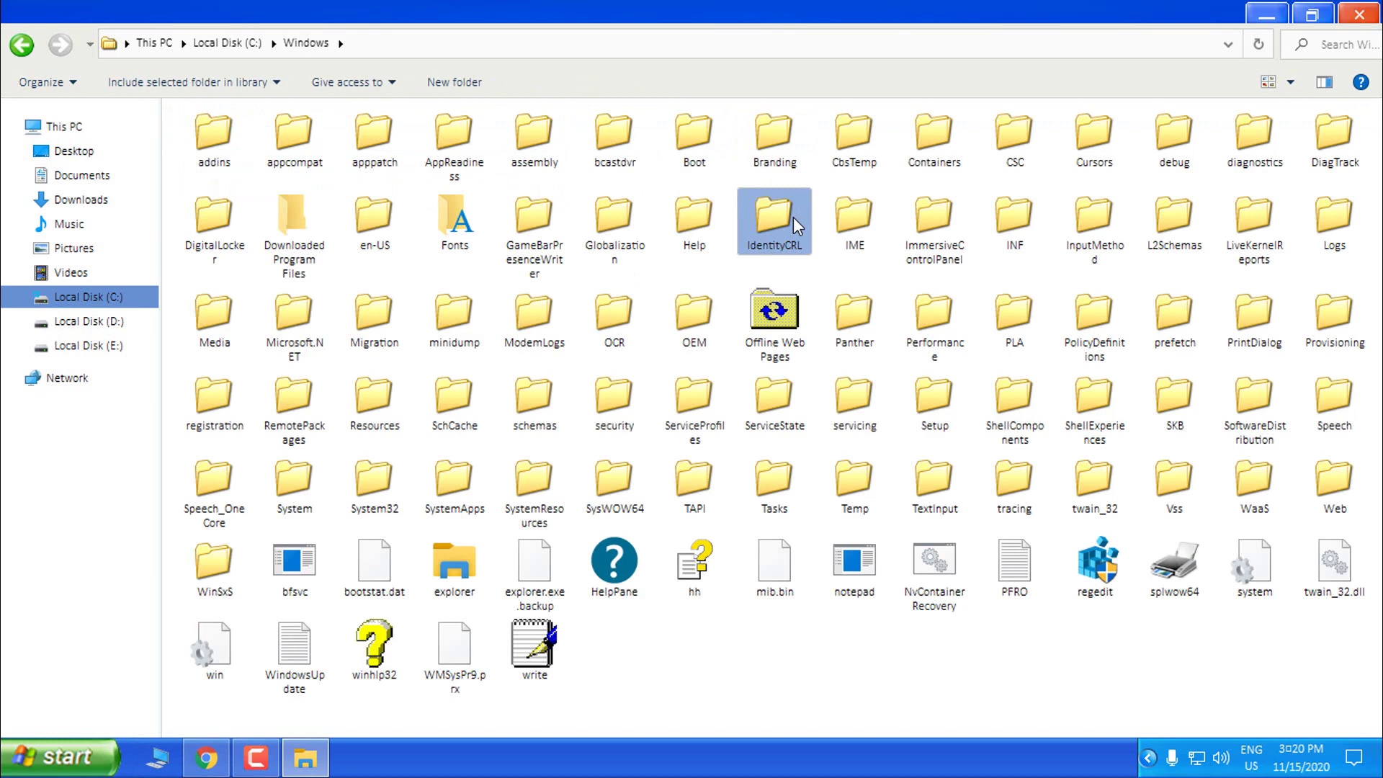
Compare the Windows folder's icons in the small, extra large and large views, ending on Medium icons.
{"action": "right_click", "coordinate": [683, 654]}
{"action": "mouse_move", "coordinate": [743, 444]}
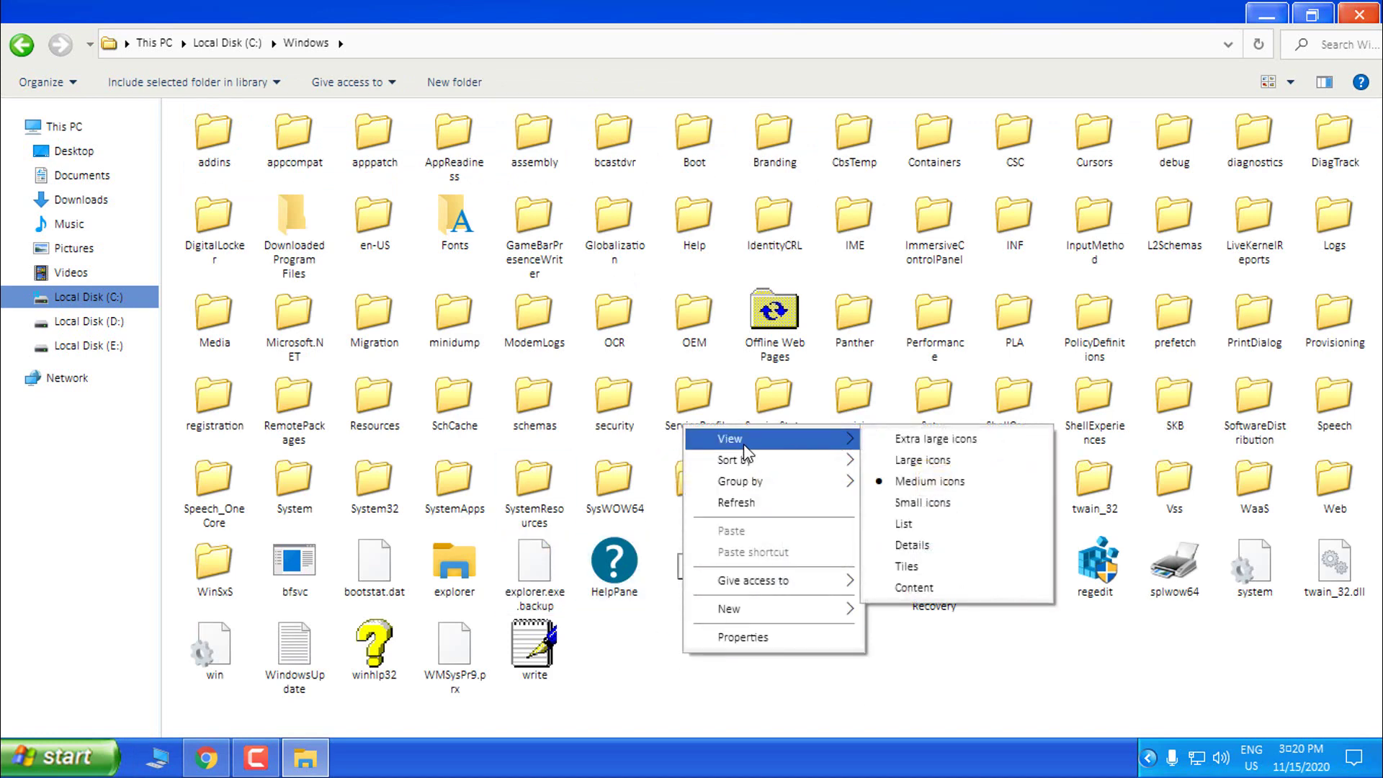
{"action": "left_click", "coordinate": [961, 501]}
{"action": "right_click", "coordinate": [1113, 513]}
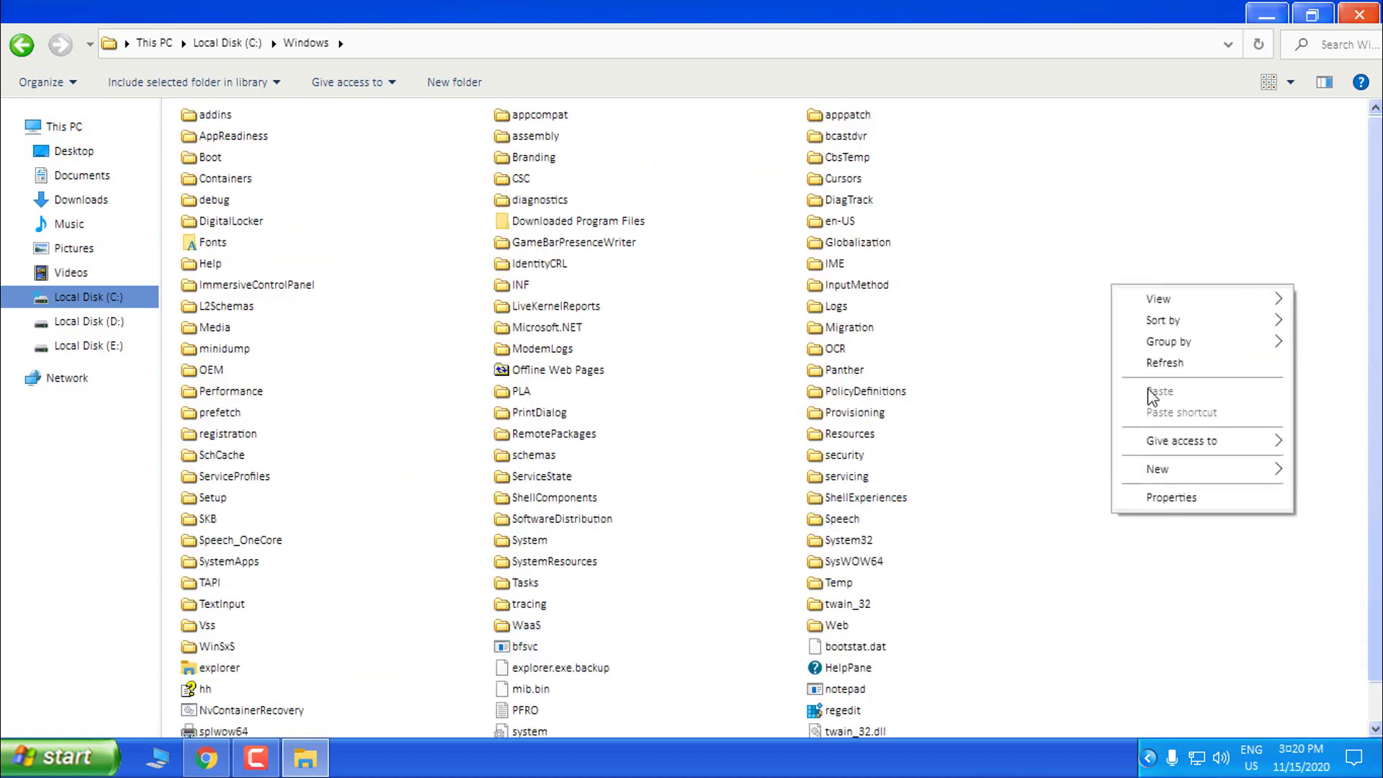
{"action": "mouse_move", "coordinate": [1160, 299]}
{"action": "left_click", "coordinate": [1044, 302]}
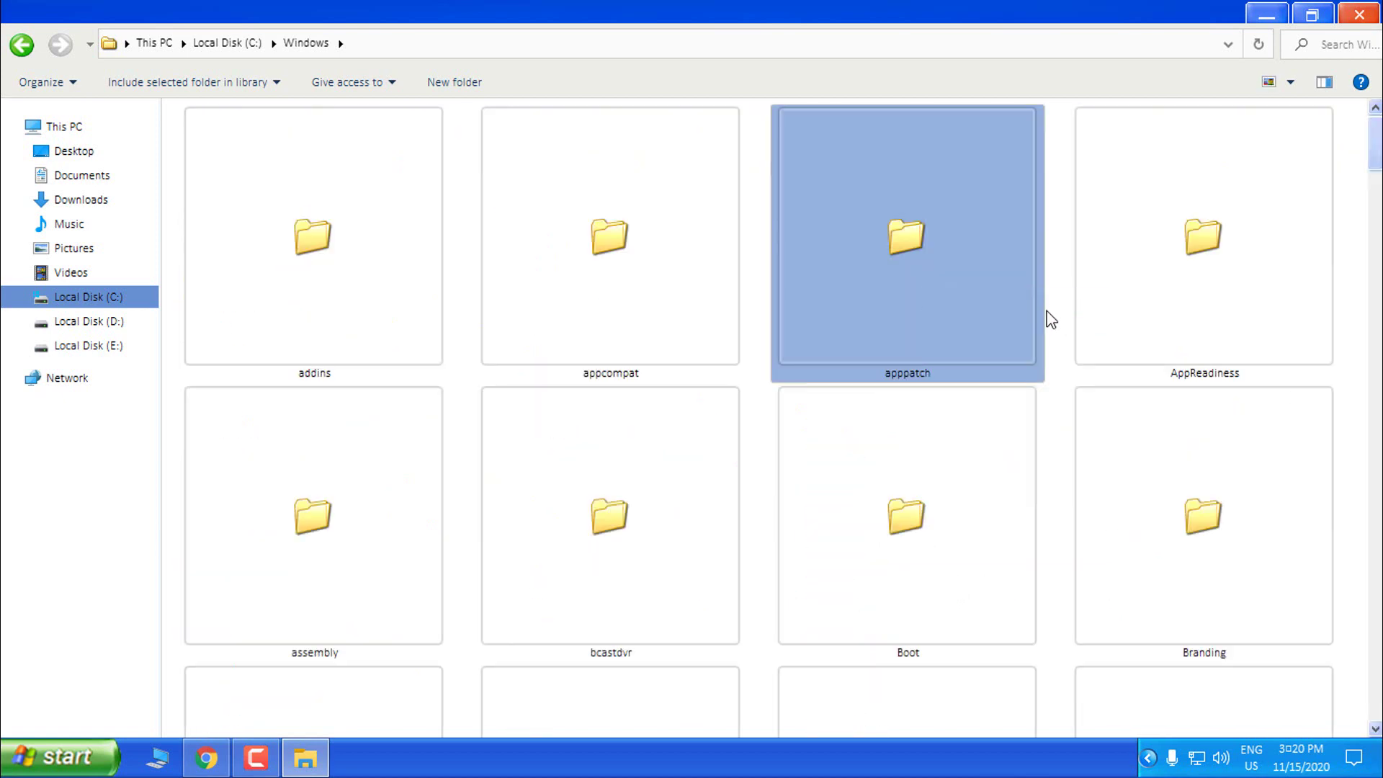
{"action": "right_click", "coordinate": [1055, 311]}
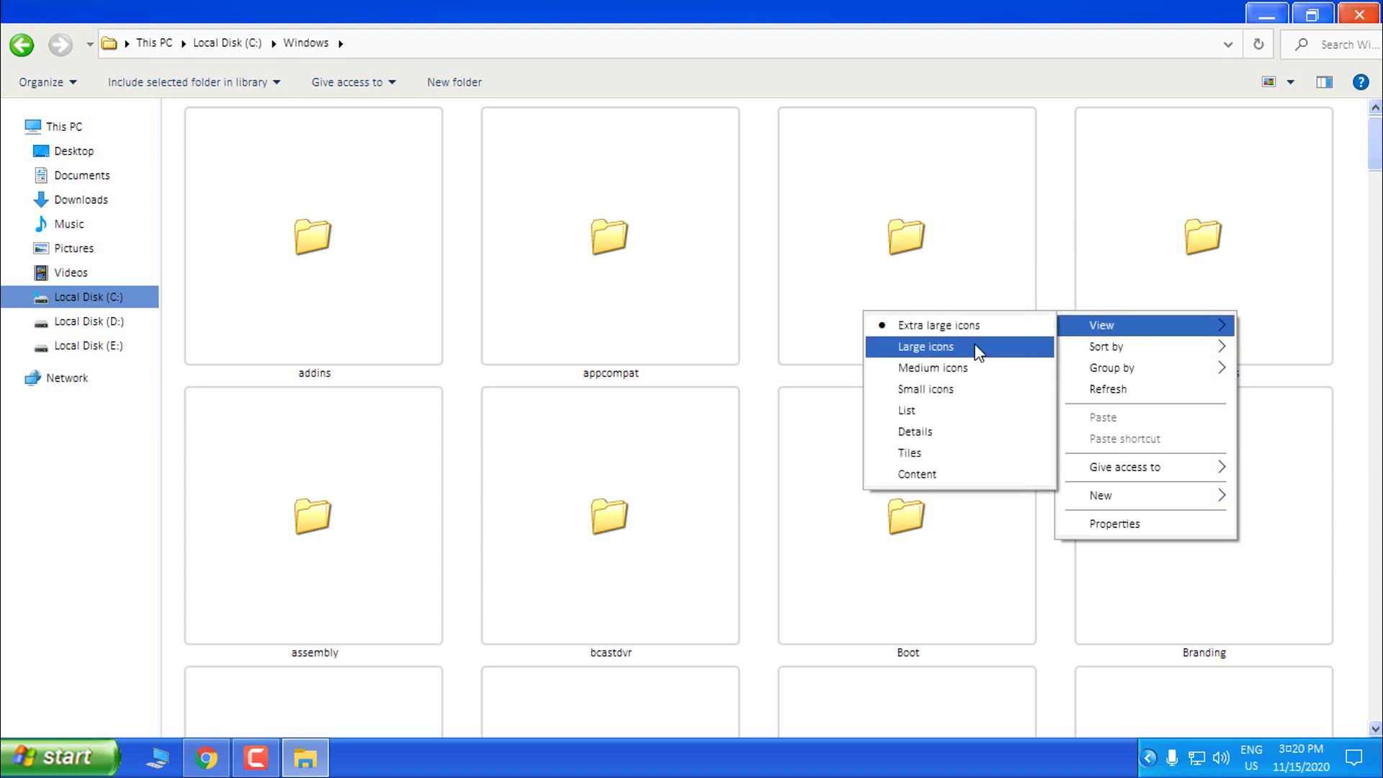
{"action": "left_click", "coordinate": [976, 347]}
{"action": "right_click", "coordinate": [1036, 304]}
{"action": "mouse_move", "coordinate": [1055, 318]}
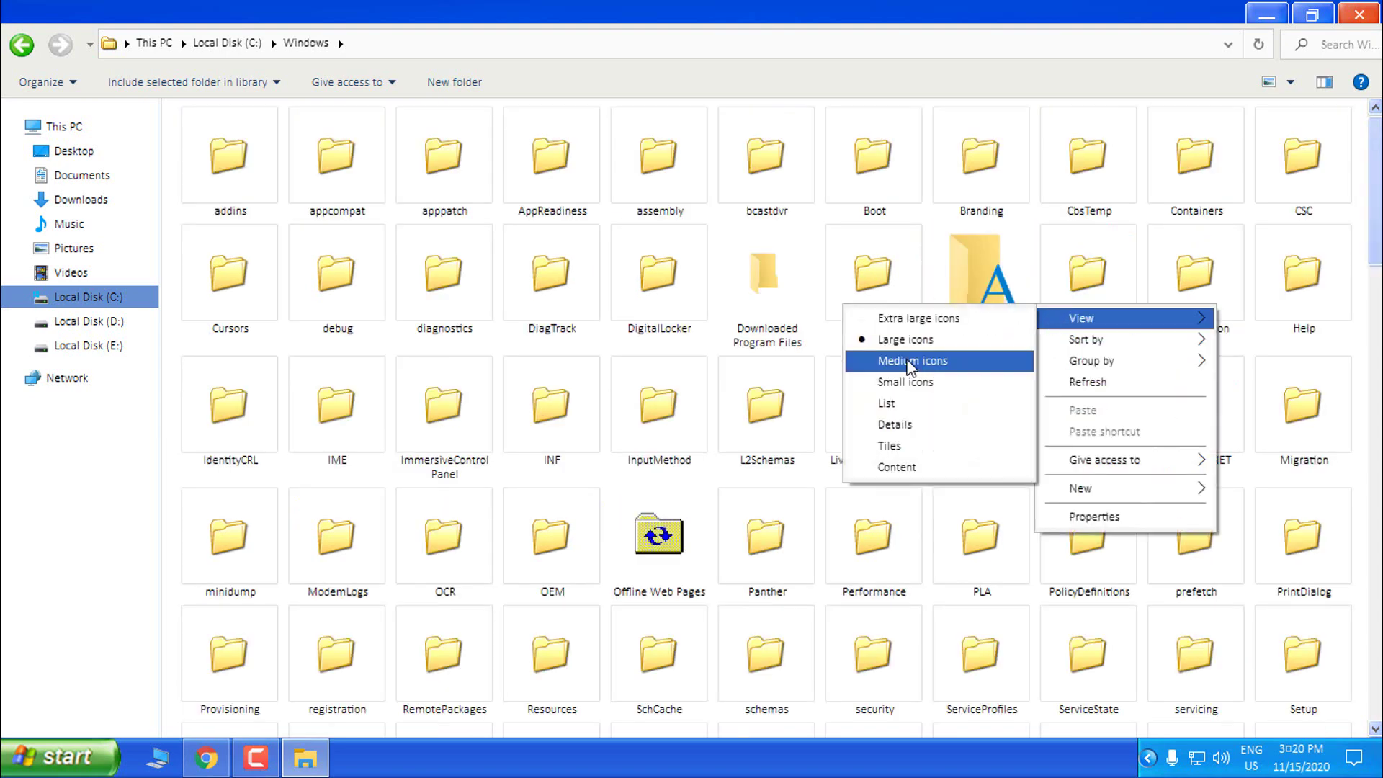
{"action": "left_click", "coordinate": [912, 362]}
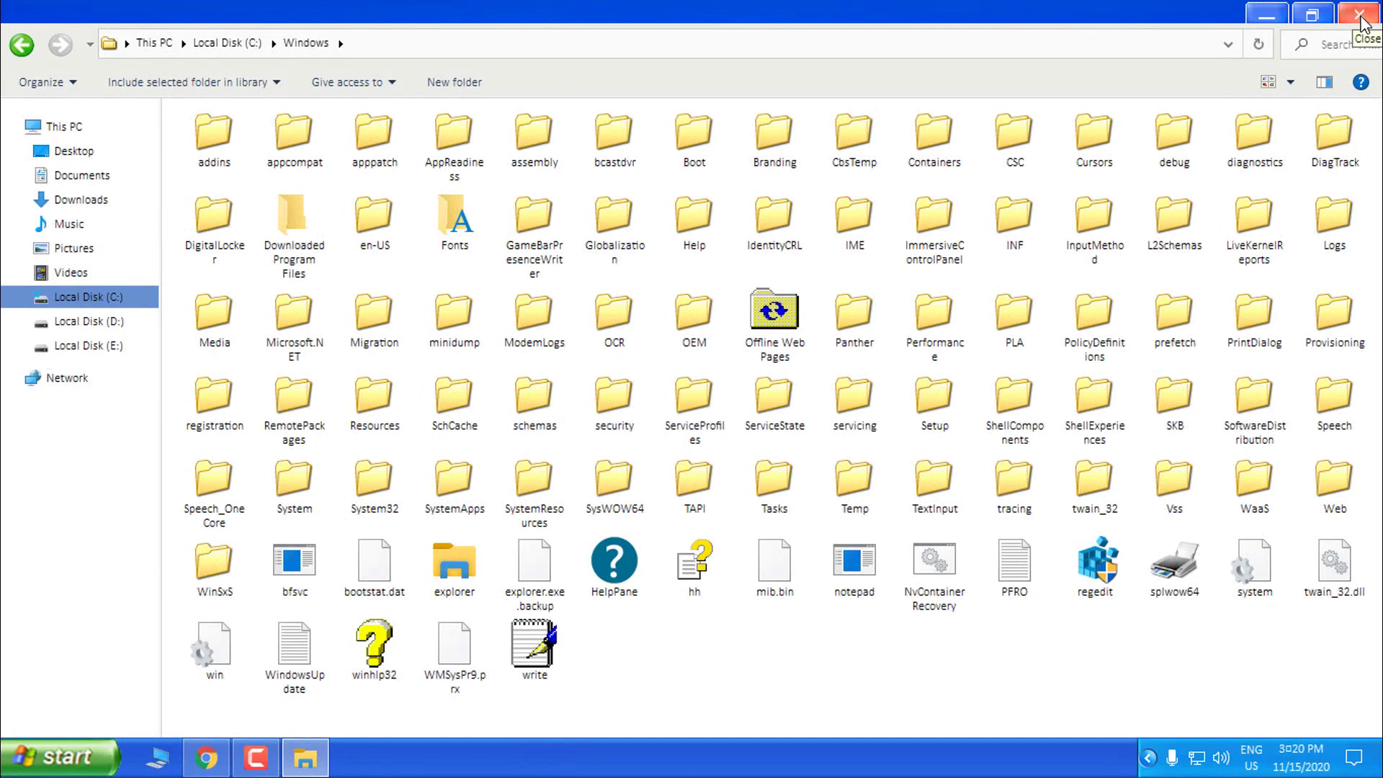
Close the Windows folder and open the Start menu to check its themed look.
{"action": "left_click", "coordinate": [1360, 16]}
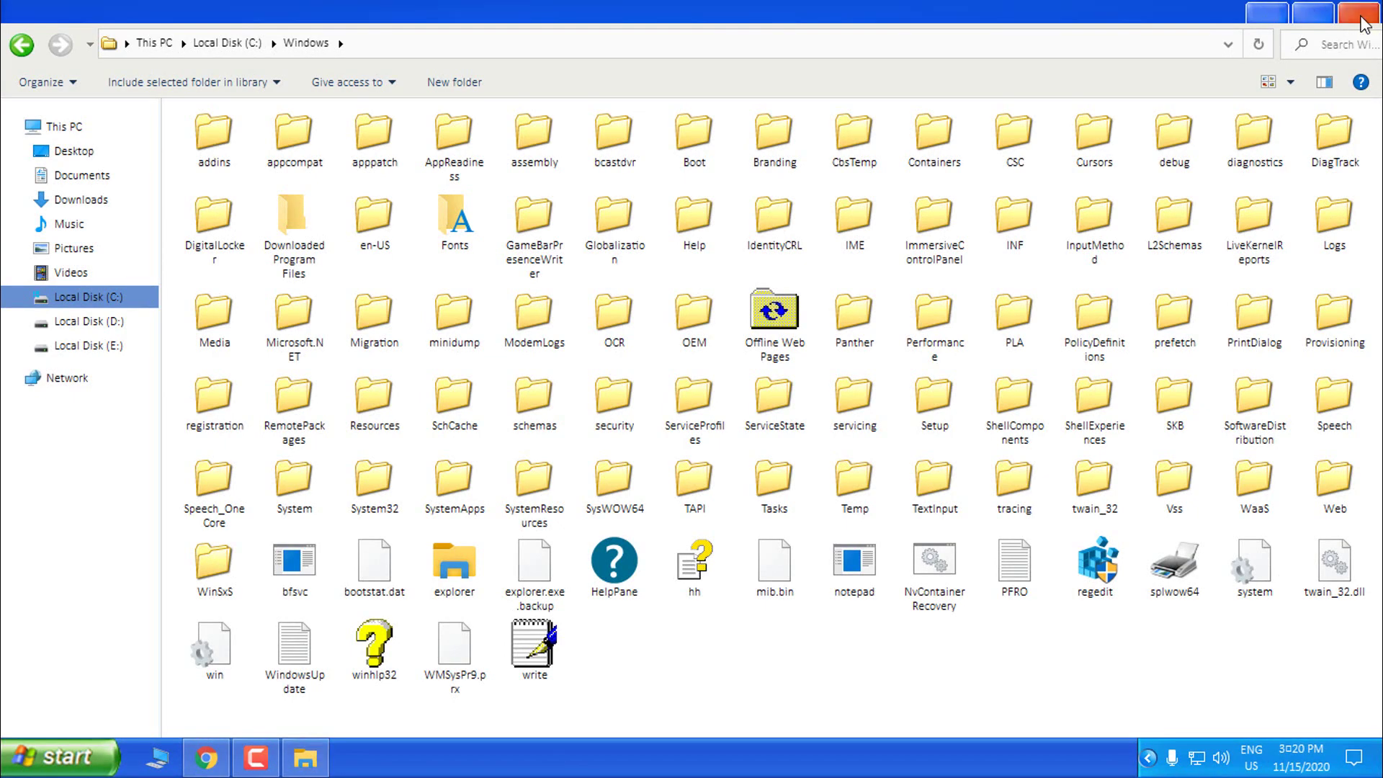
{"action": "left_click", "coordinate": [65, 757]}
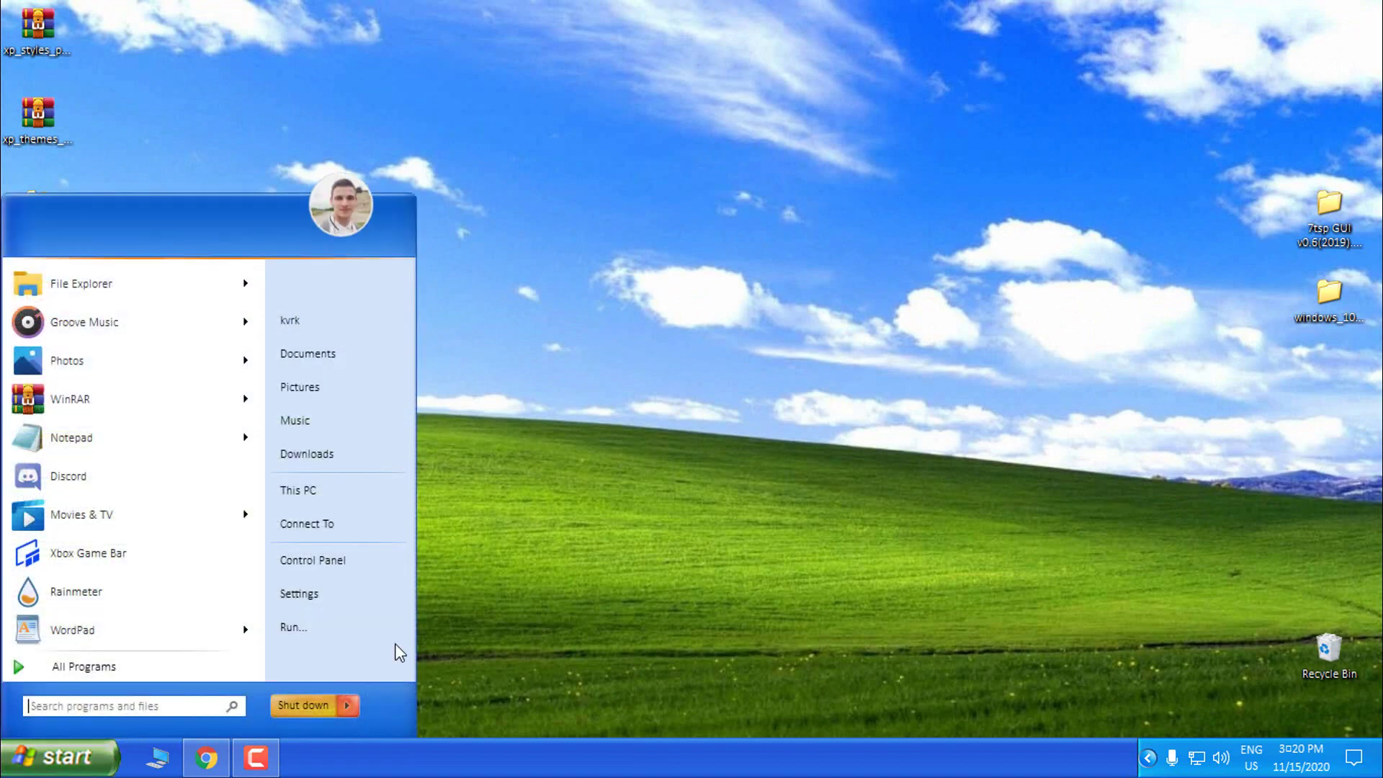
Look at This PC and the Windows 10 Build 10125 icons for TuneUp page on DeviantArt in Chrome.
{"action": "left_click", "coordinate": [514, 318]}
{"action": "left_click", "coordinate": [167, 755]}
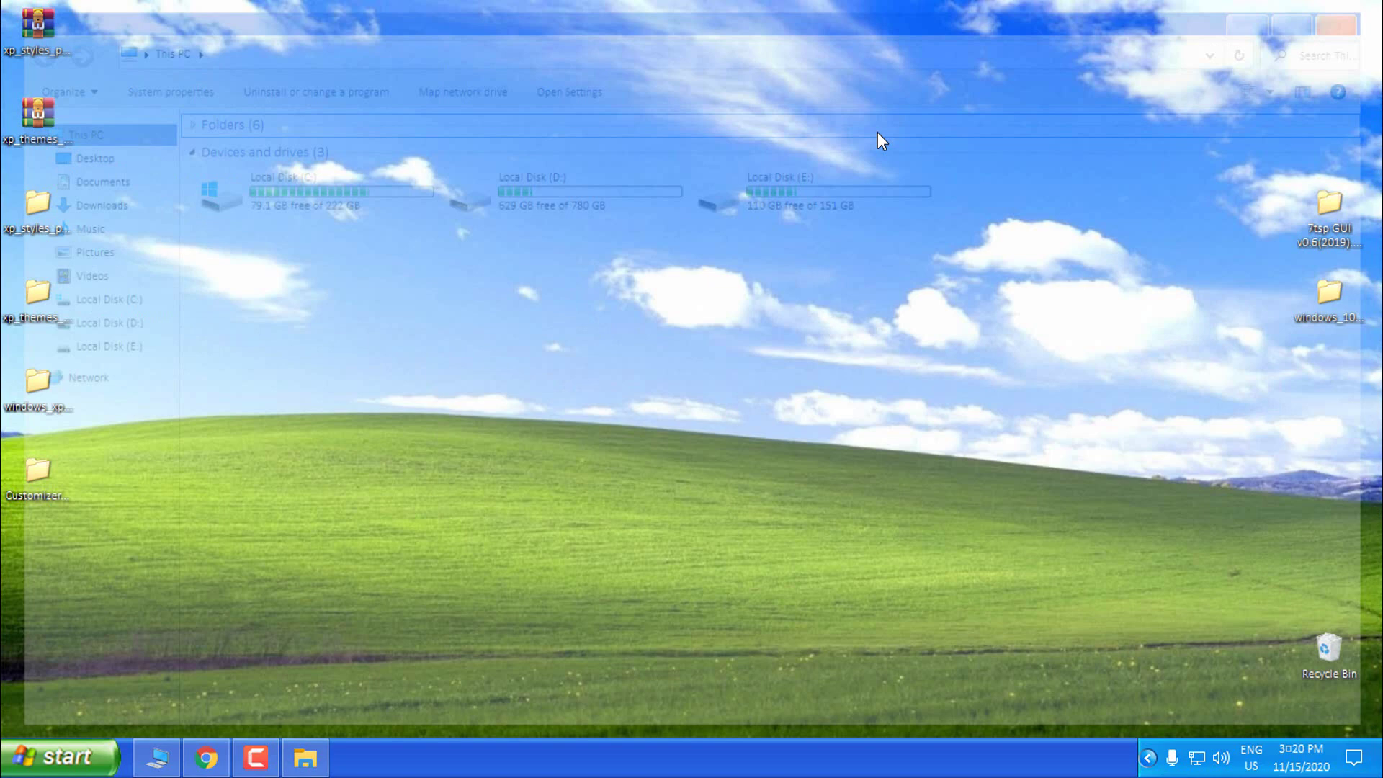
{"action": "left_click", "coordinate": [206, 756]}
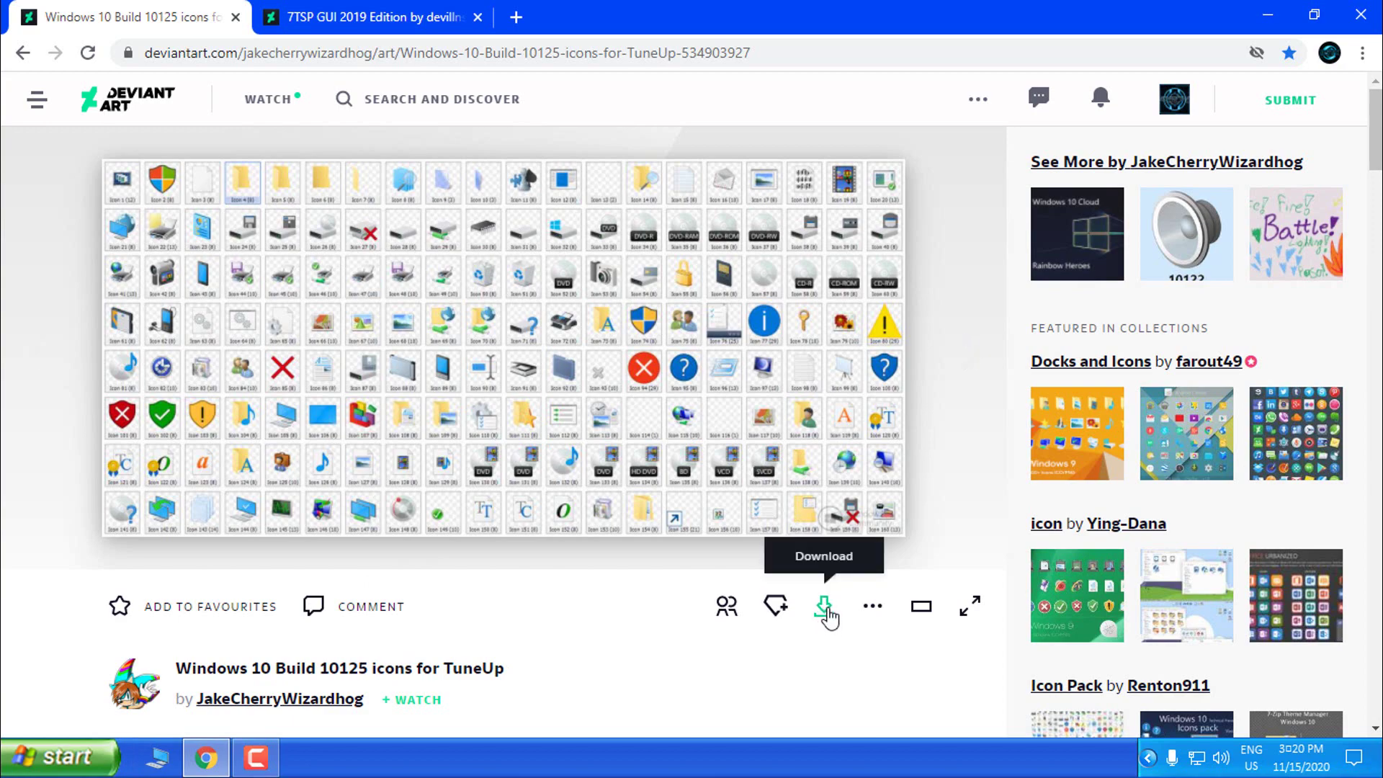
{"action": "left_click", "coordinate": [1268, 14]}
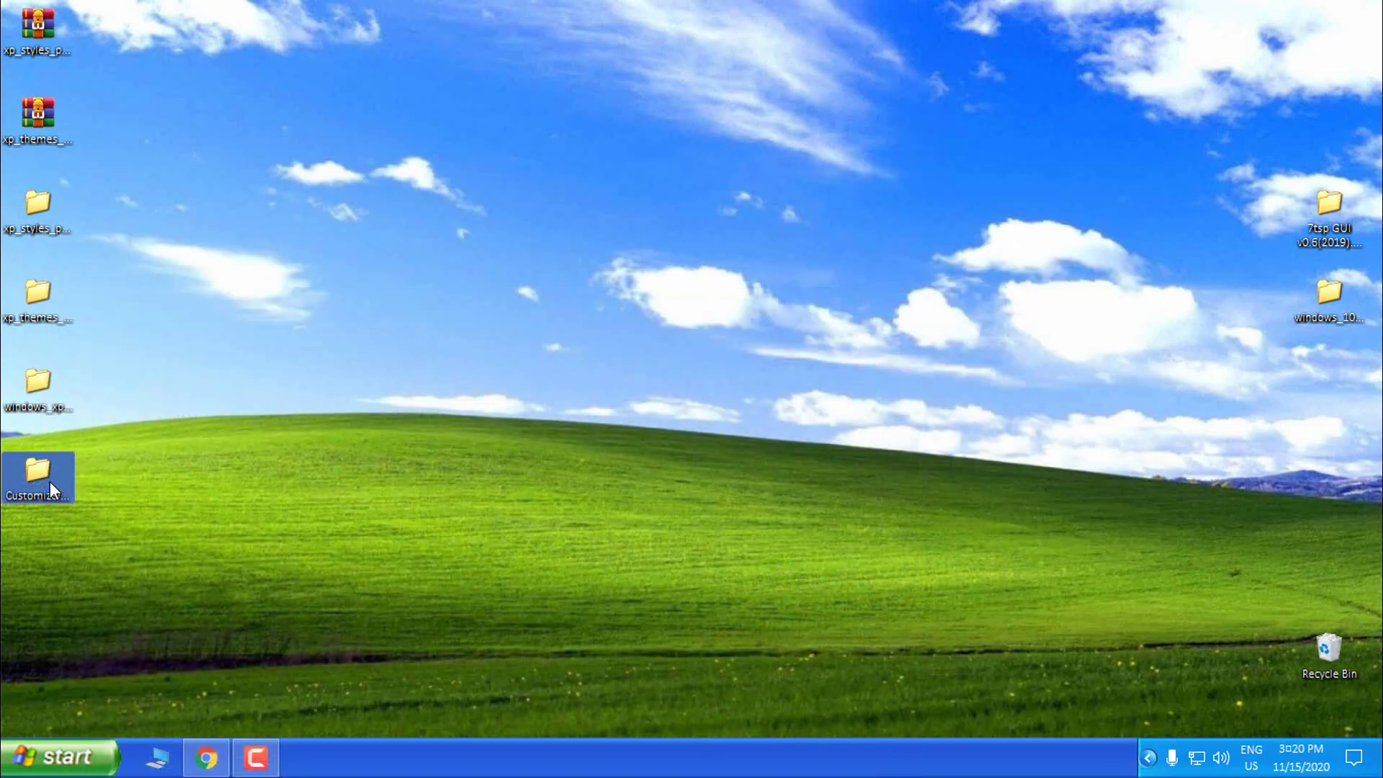
Look through the New Microsoft Icon Set for Windows 10 subfolder of the windows_10_build_10125 icons folder on the desktop.
{"action": "double_click", "coordinate": [50, 483]}
{"action": "left_click", "coordinate": [353, 141]}
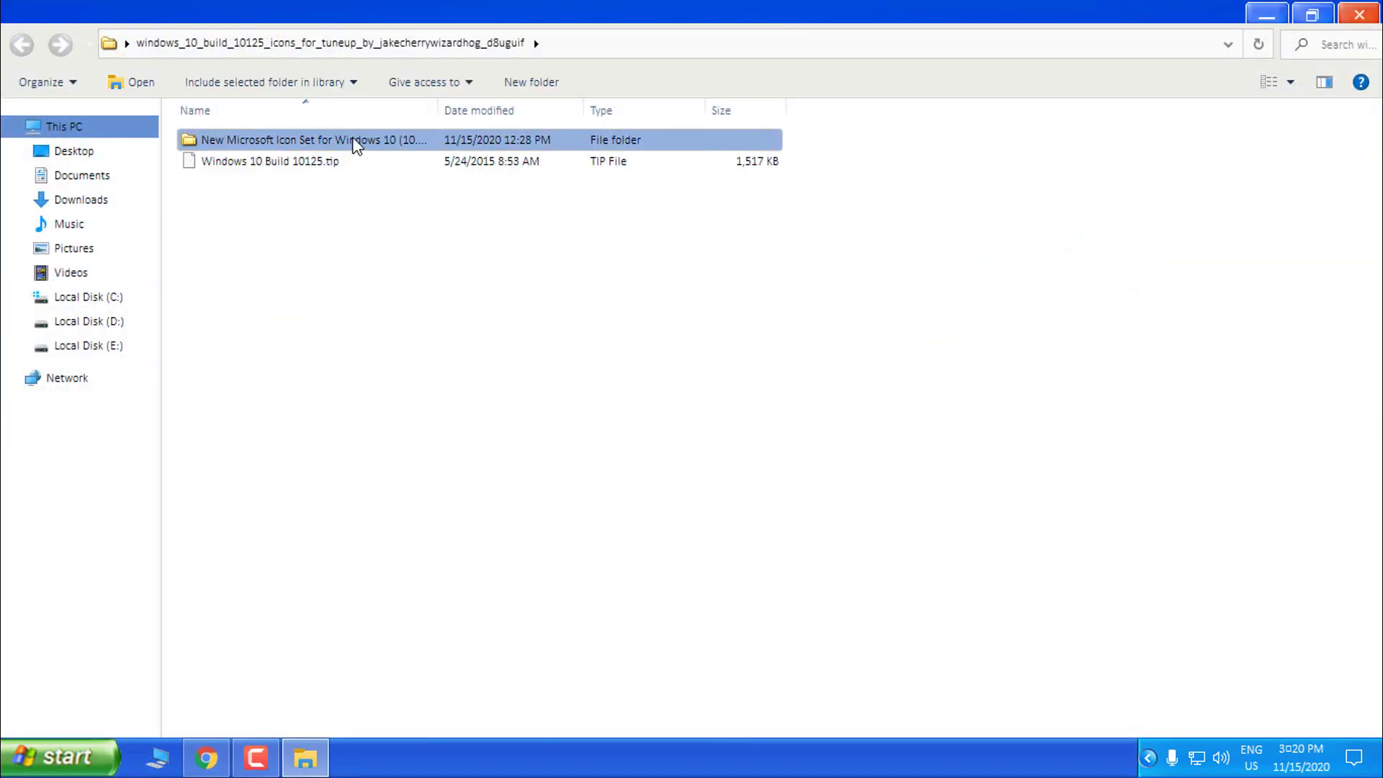
{"action": "double_click", "coordinate": [354, 141]}
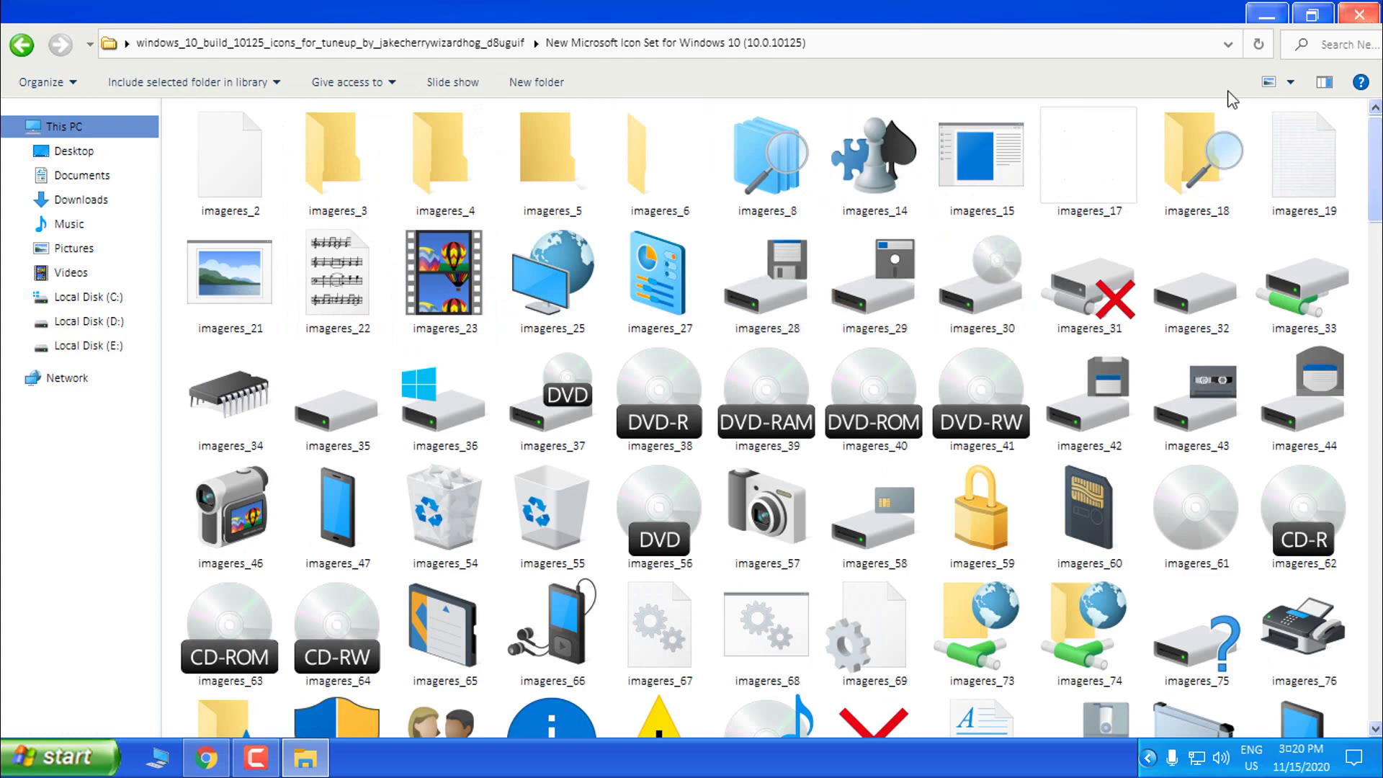
{"action": "scroll", "coordinate": [1148, 361], "scroll_direction": "down", "scroll_amount": 8}
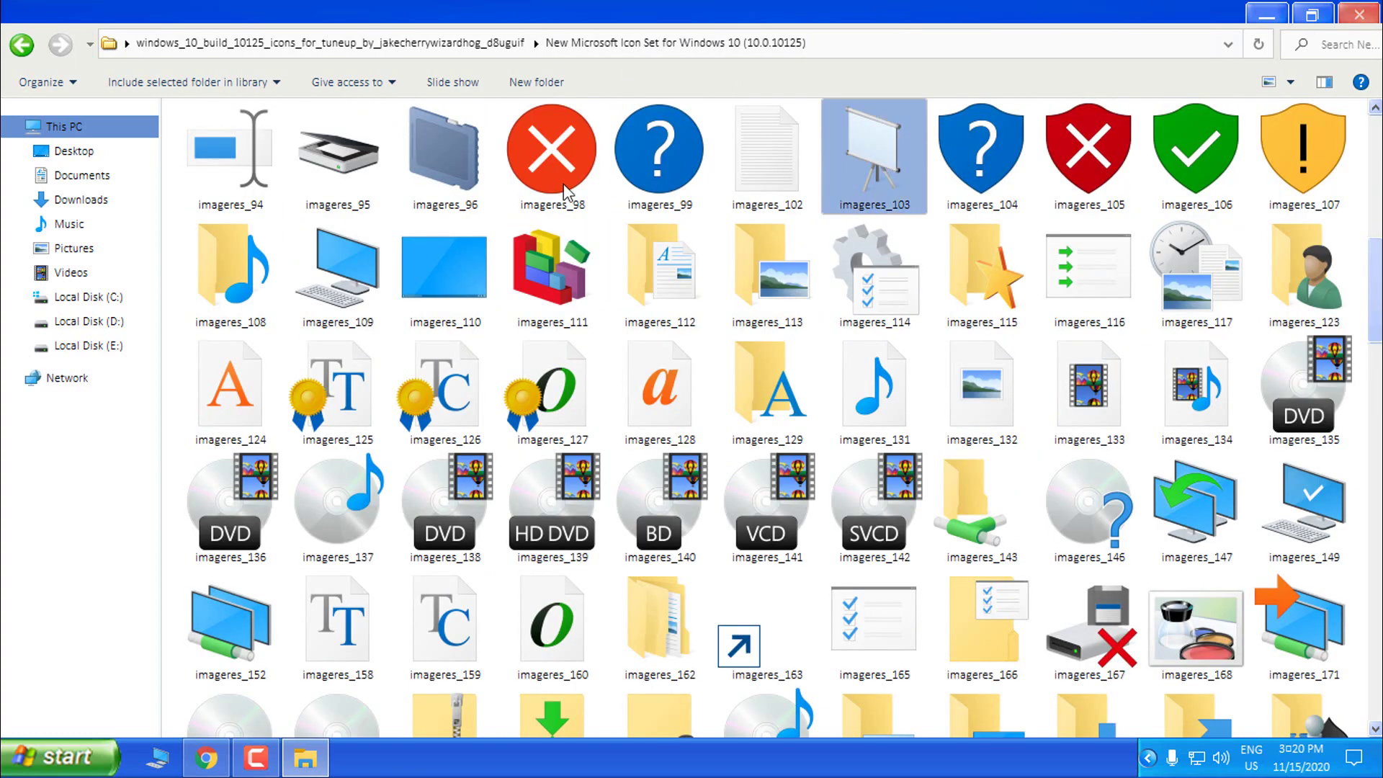
{"action": "scroll", "coordinate": [980, 389], "scroll_direction": "up", "scroll_amount": 8}
{"action": "left_click", "coordinate": [1358, 15]}
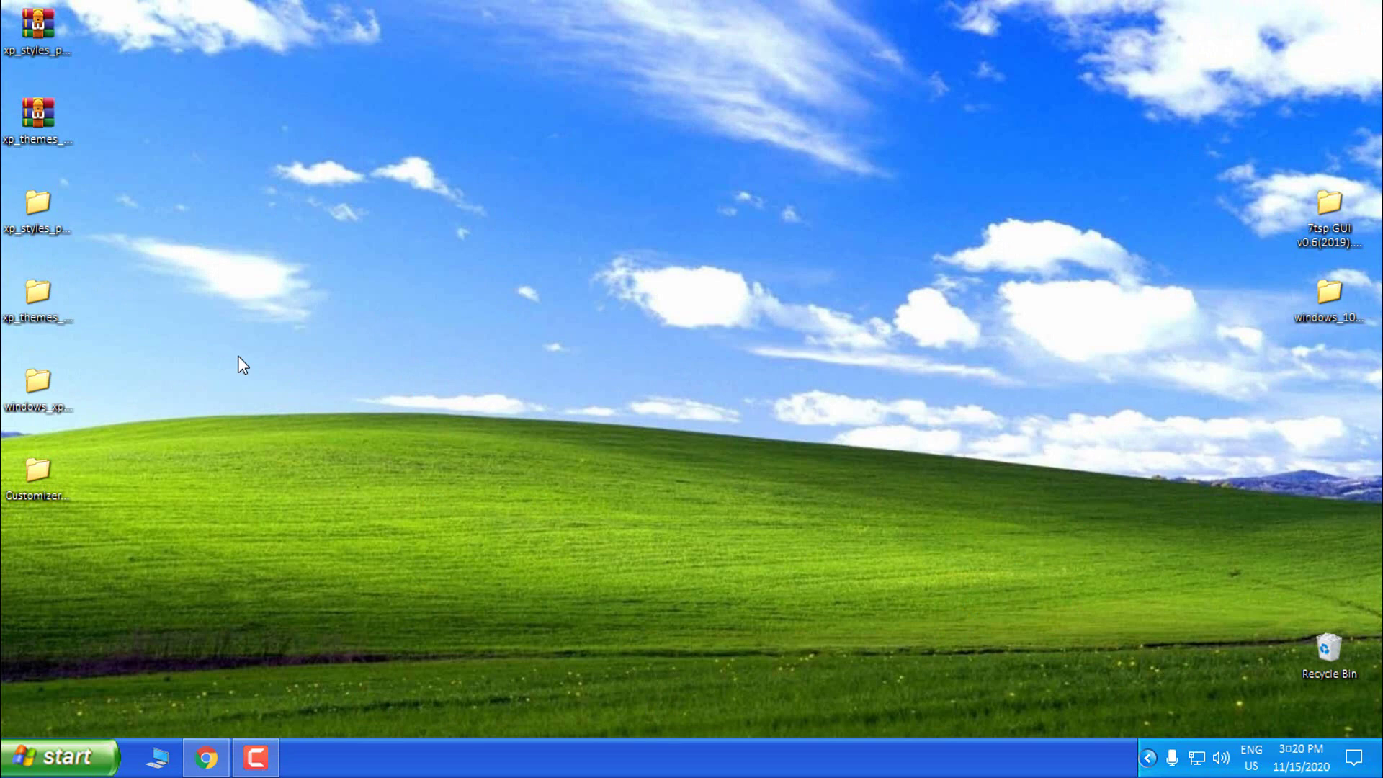
Launch CustomizerGod from its desktop folder and close the folder window.
{"action": "double_click", "coordinate": [28, 503]}
{"action": "left_click", "coordinate": [229, 139]}
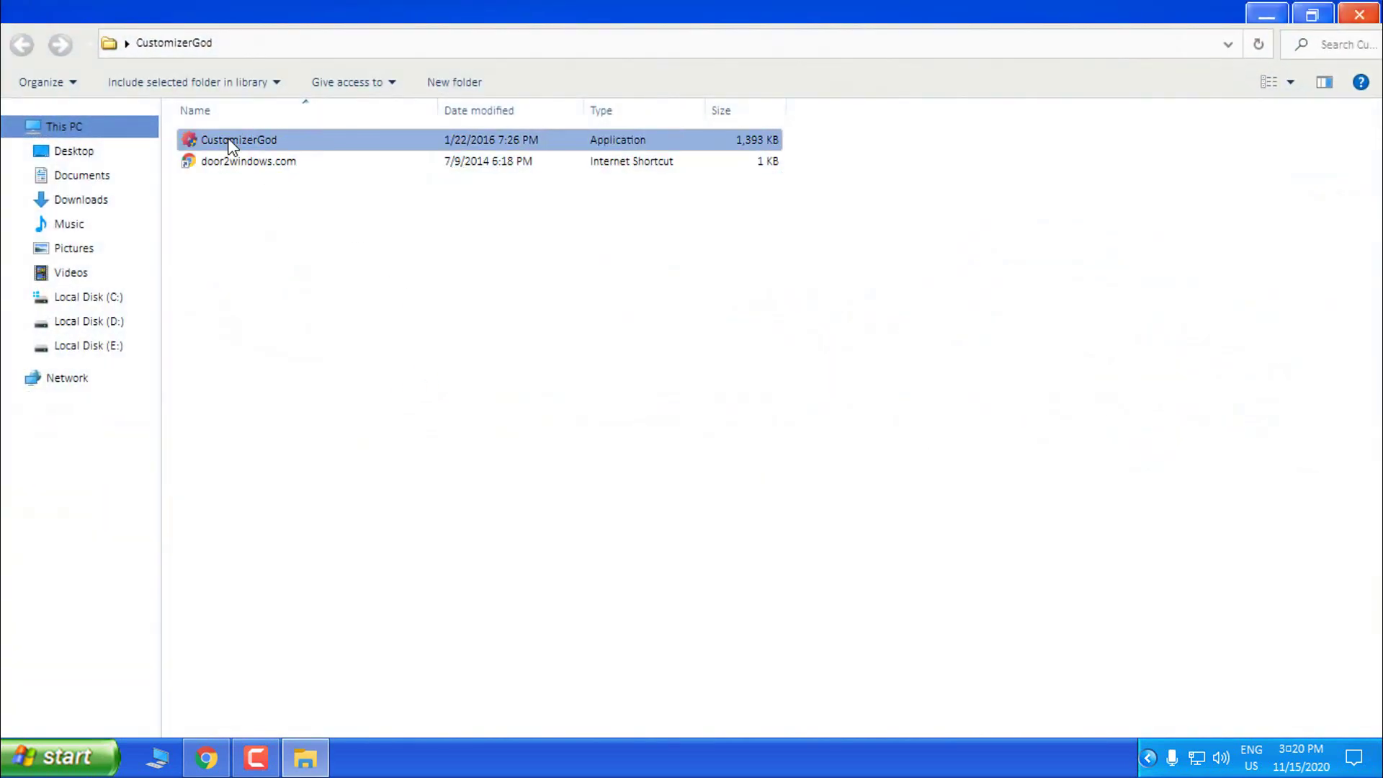
{"action": "double_click", "coordinate": [228, 141]}
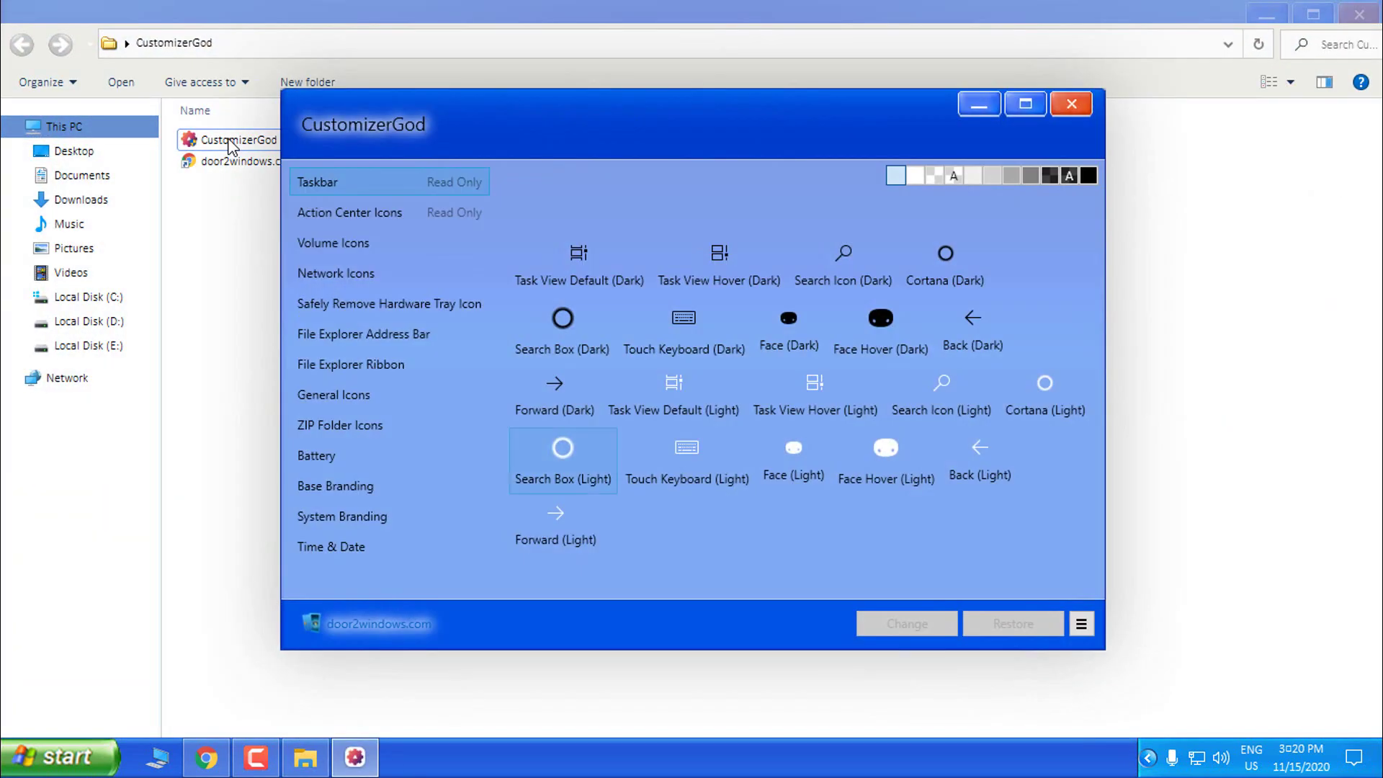
{"action": "left_click", "coordinate": [1359, 14]}
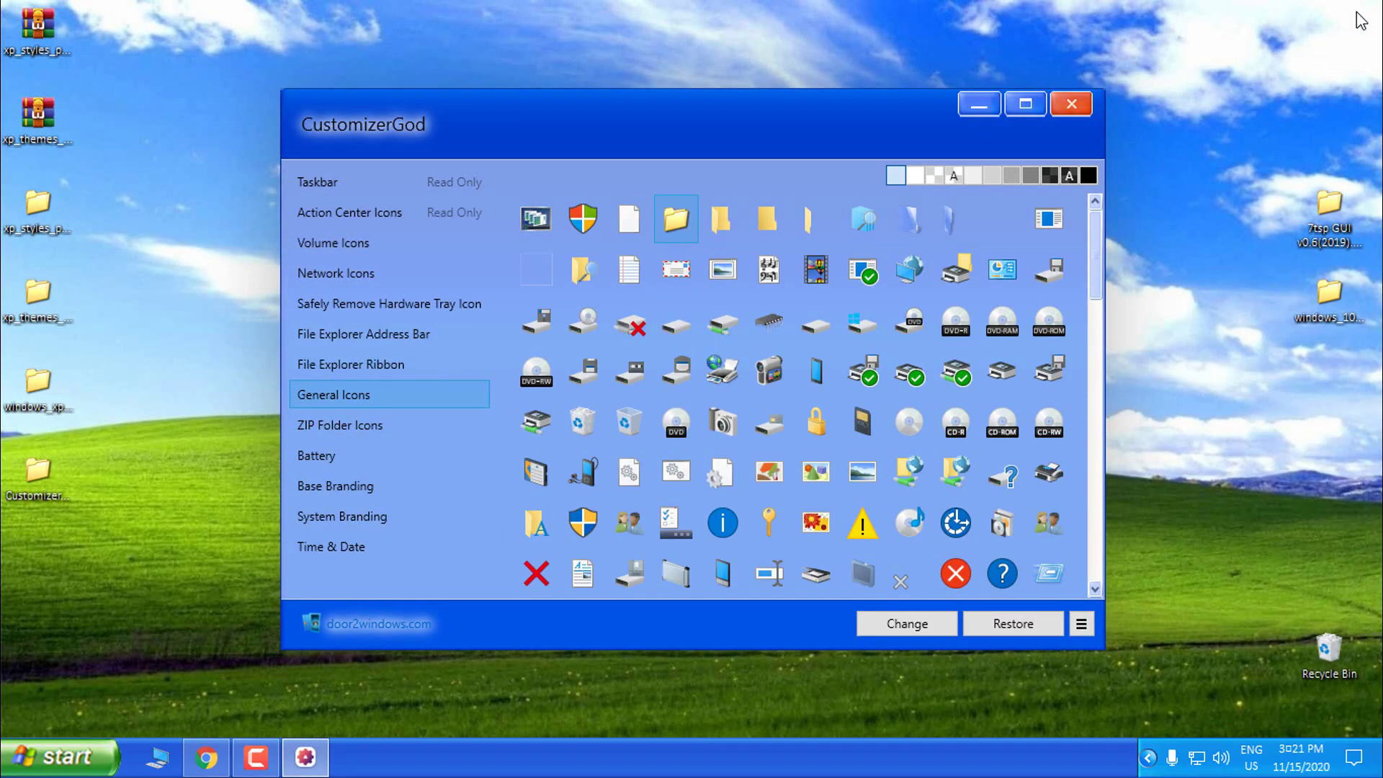
Replace the yellow XP folder icon in General Icons with imageres_3 from the New Microsoft Icon Set, and close CustomizerGod.
{"action": "left_click", "coordinate": [907, 623]}
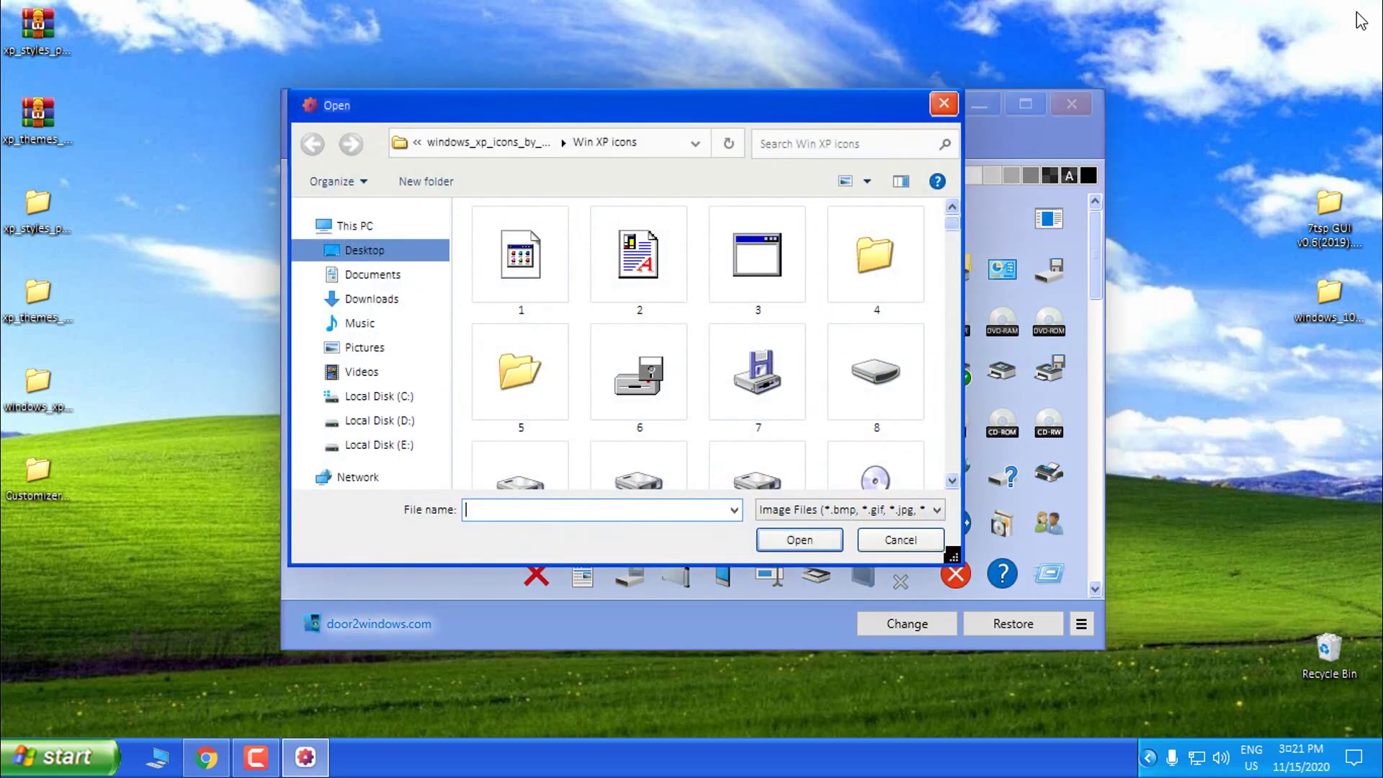
{"action": "left_click", "coordinate": [365, 250]}
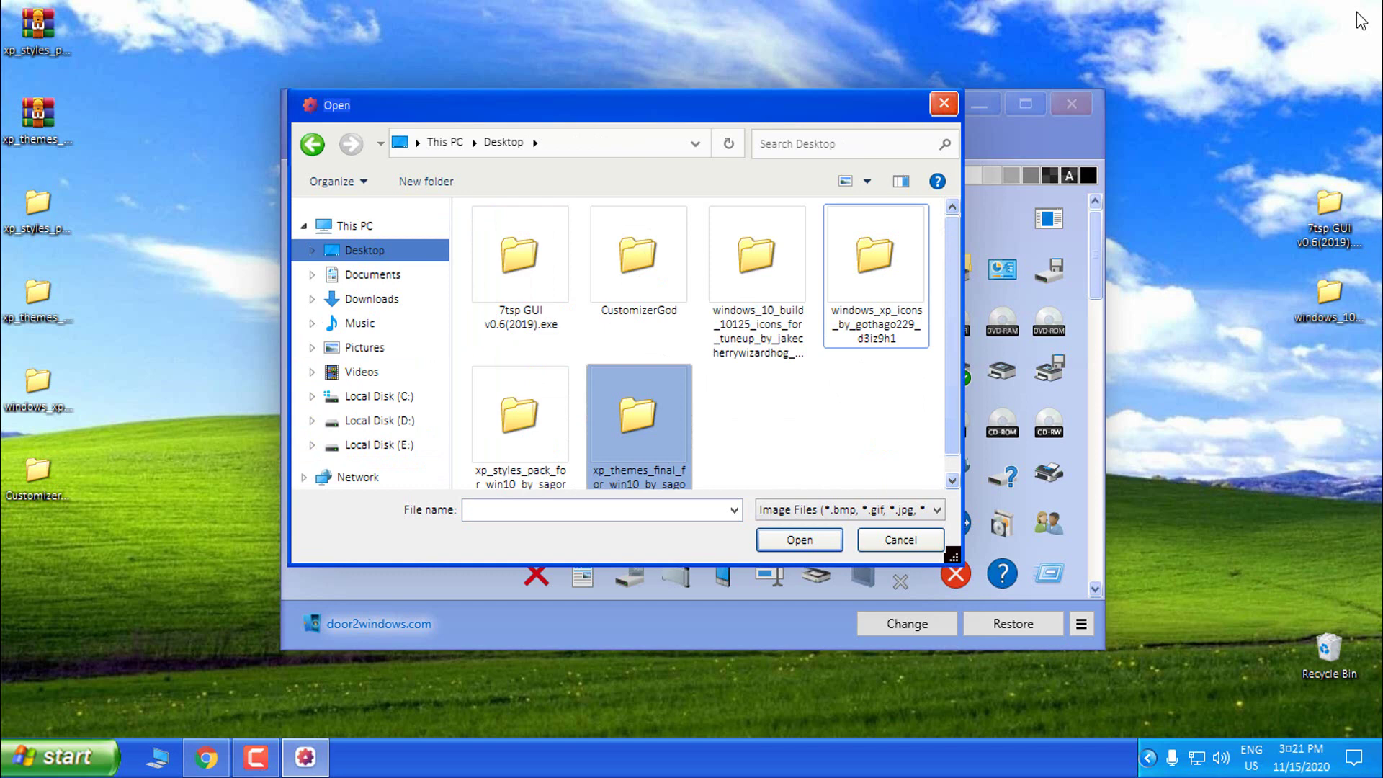
{"action": "double_click", "coordinate": [757, 254]}
{"action": "double_click", "coordinate": [577, 235]}
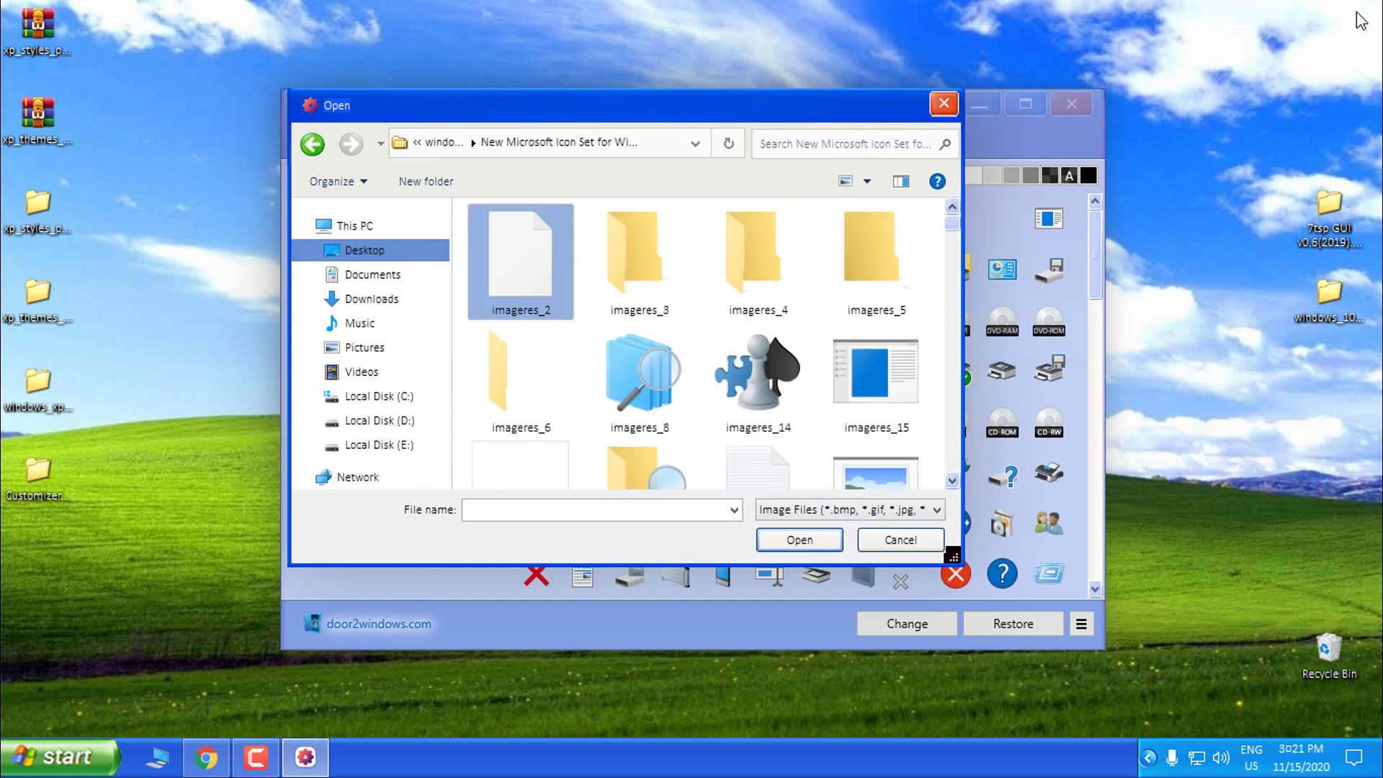
{"action": "left_click", "coordinate": [639, 259]}
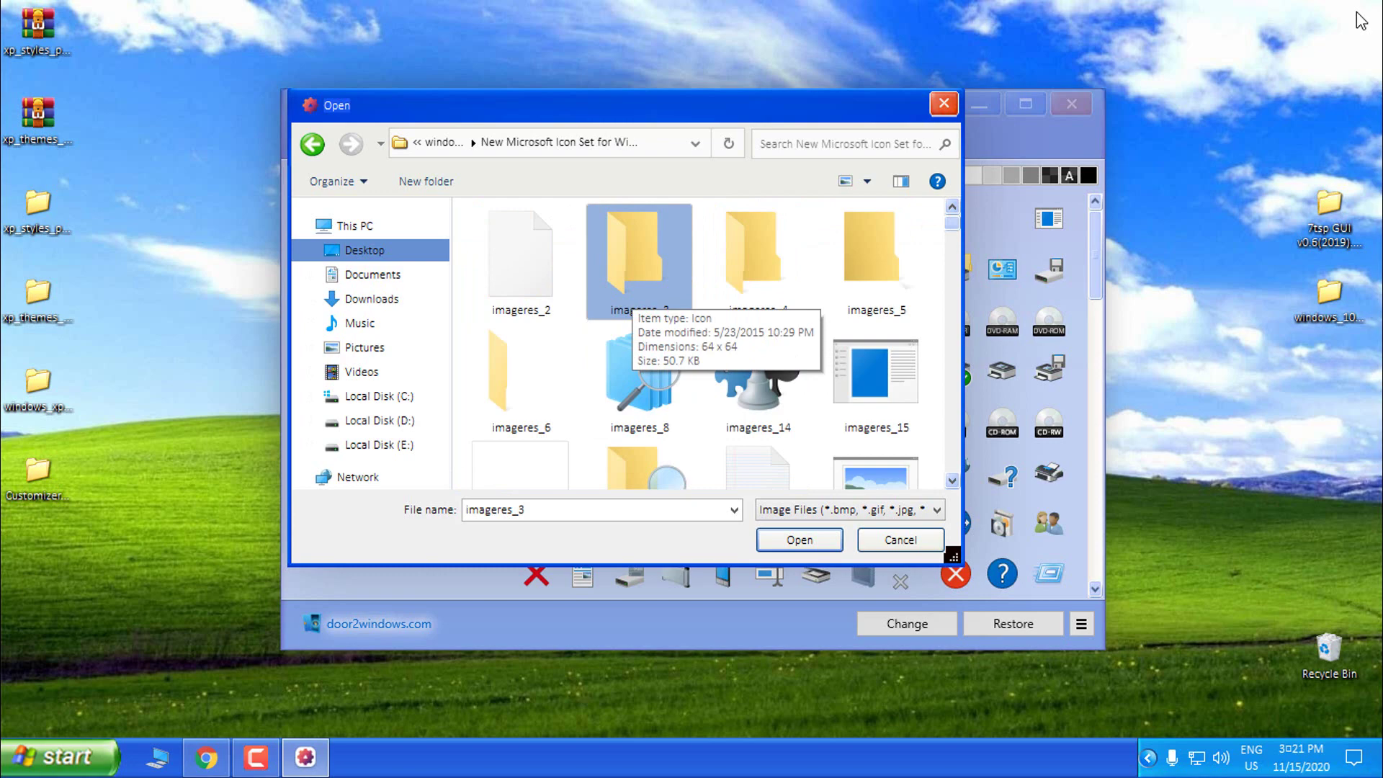
{"action": "key", "text": "Return"}
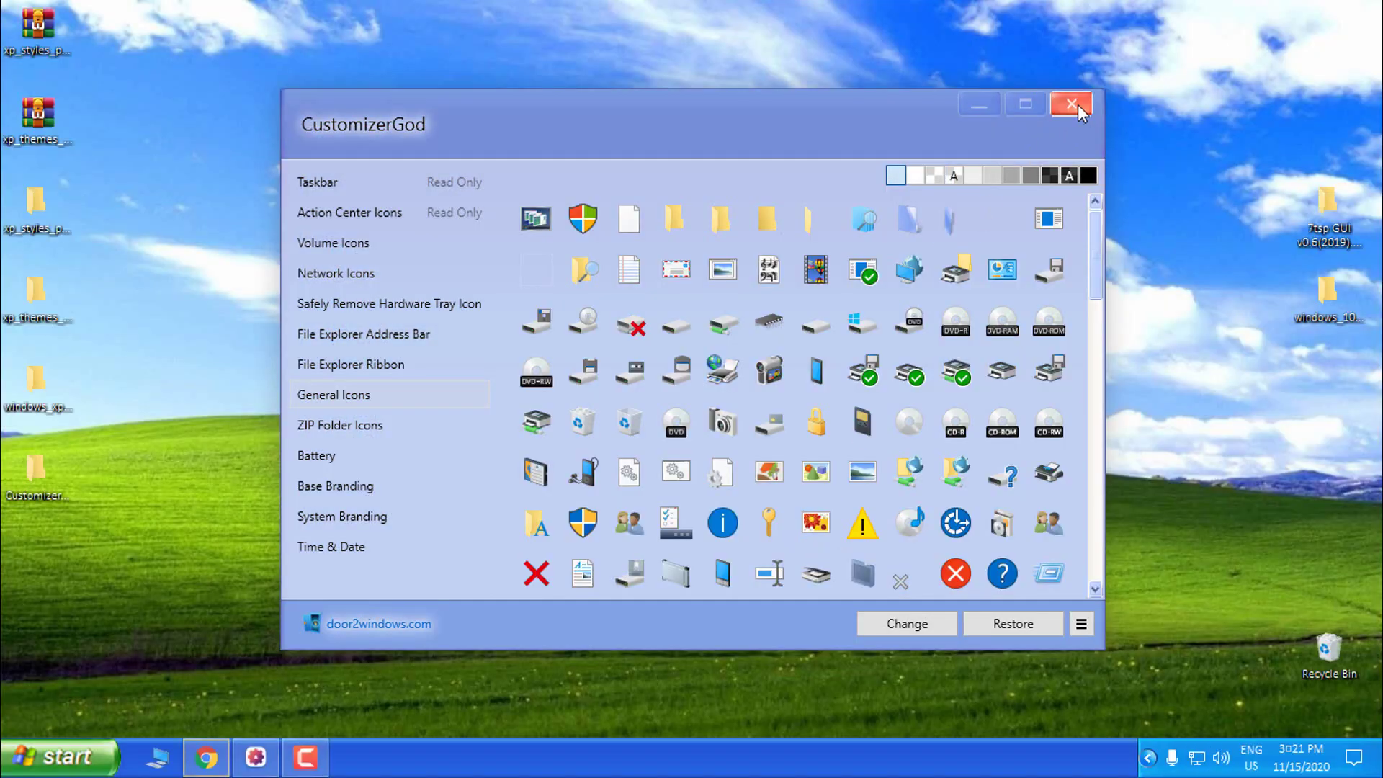
{"action": "left_click", "coordinate": [1072, 105]}
Turn off "Always show icons, never thumbnails" in File Explorer Options from the Control Panel.
{"action": "left_click", "coordinate": [86, 760]}
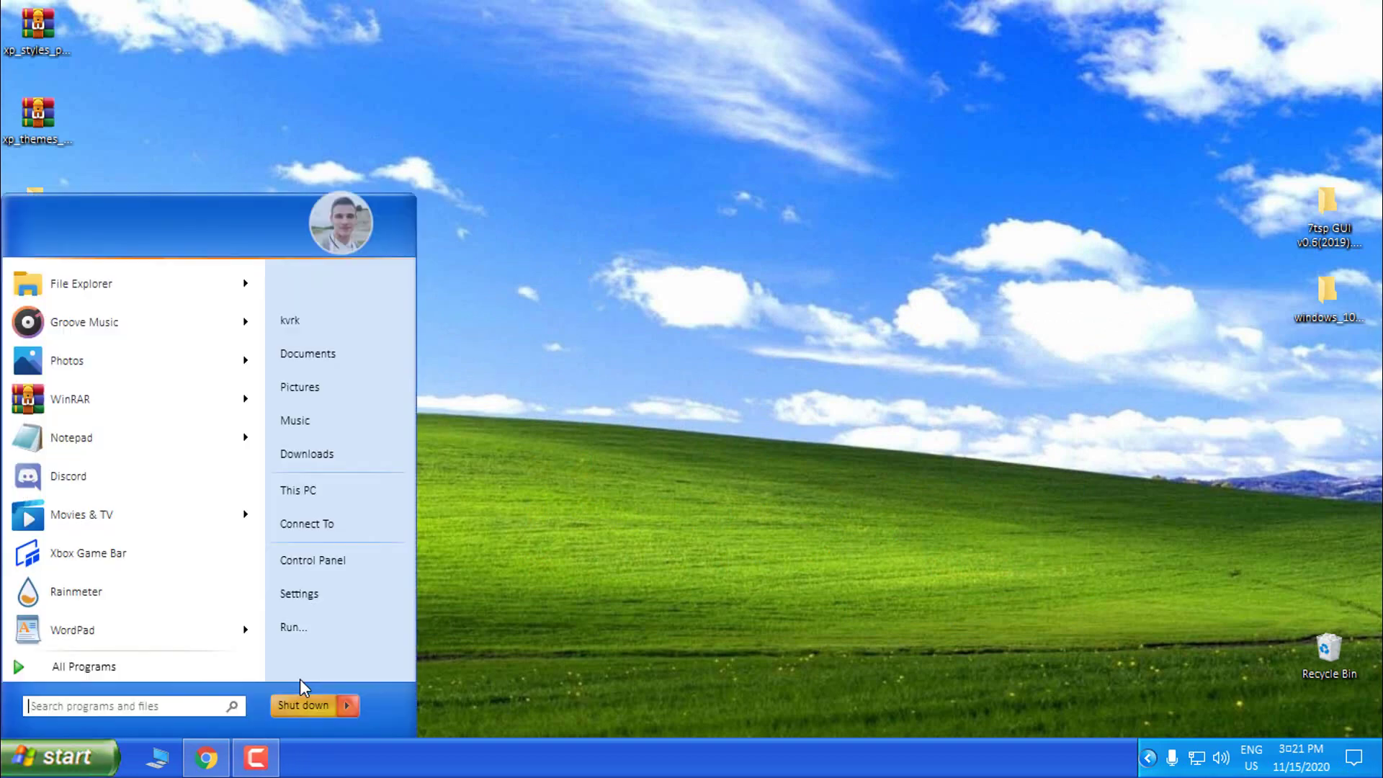
{"action": "left_click", "coordinate": [371, 559]}
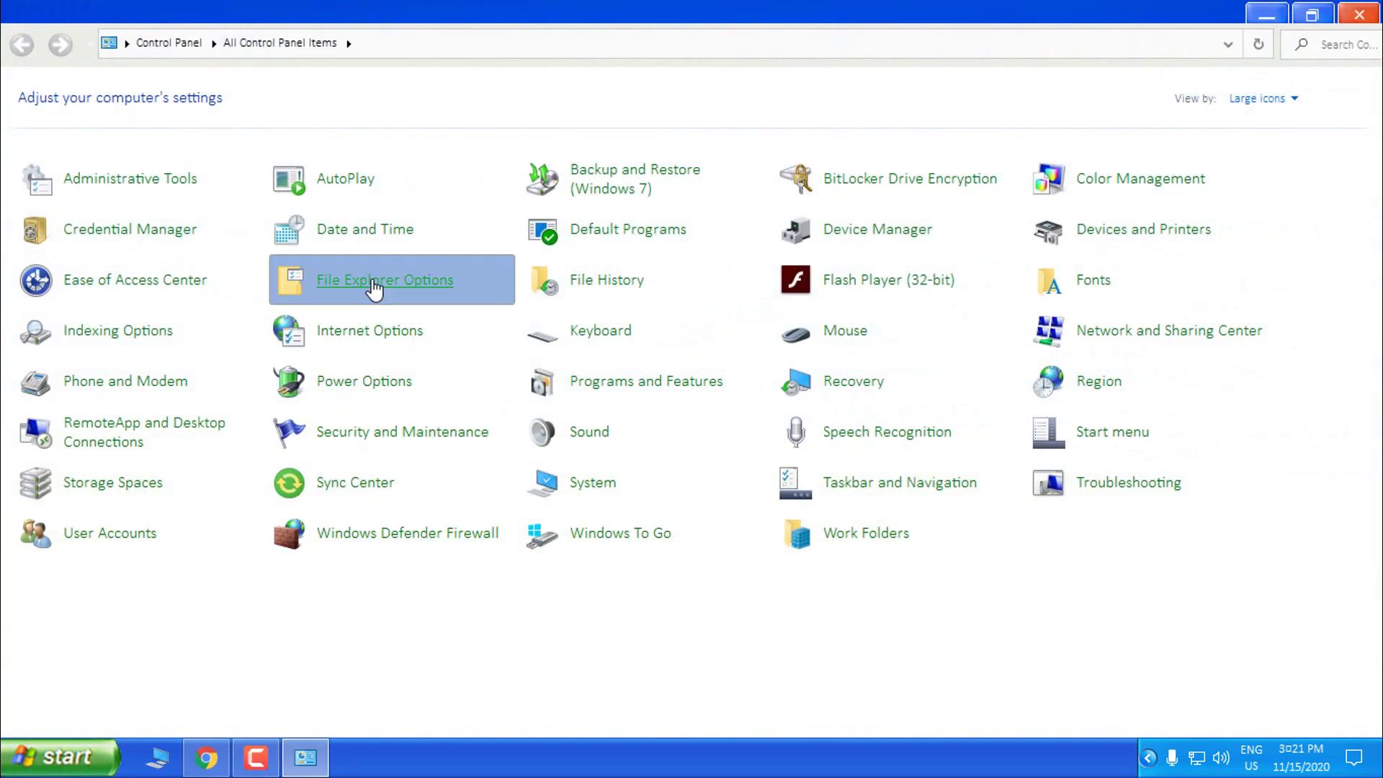
{"action": "left_click", "coordinate": [374, 288]}
{"action": "left_click", "coordinate": [117, 83]}
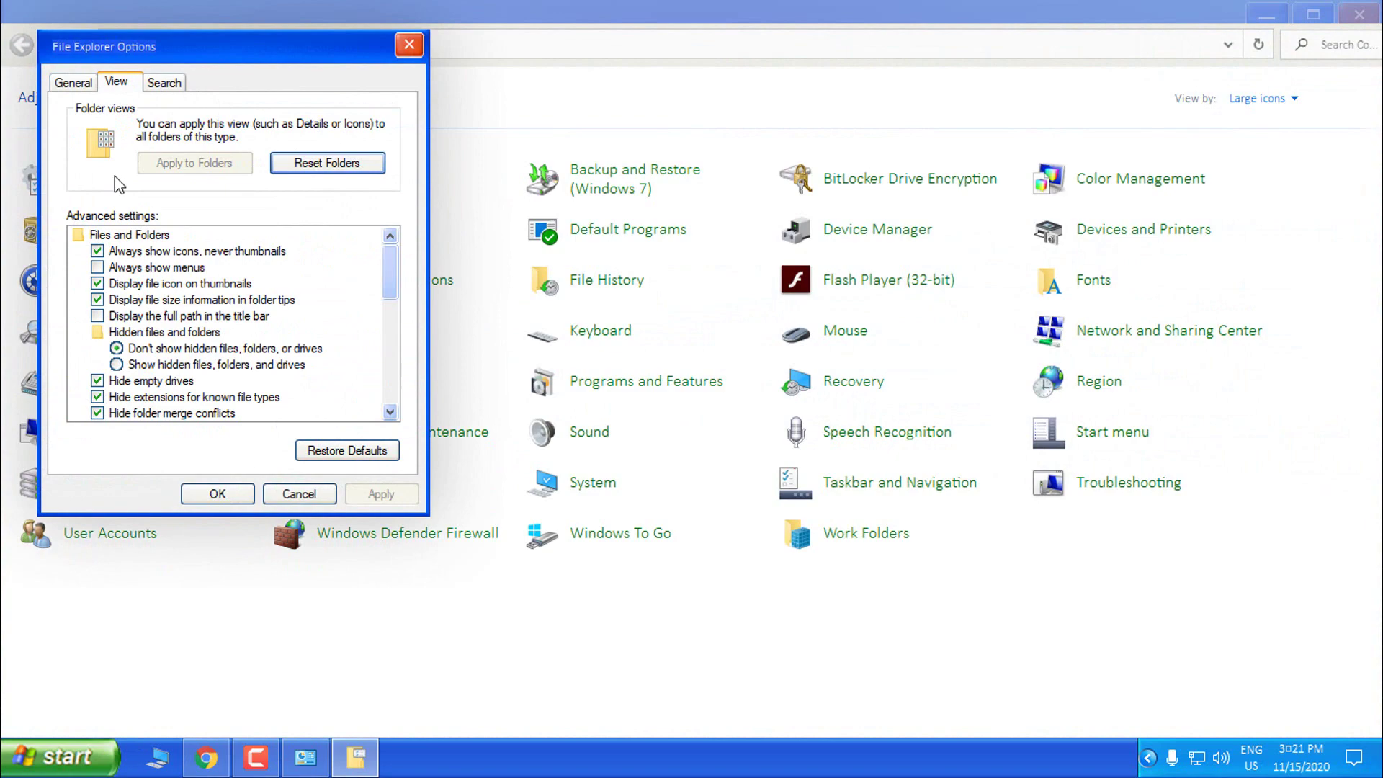
{"action": "left_click", "coordinate": [98, 254]}
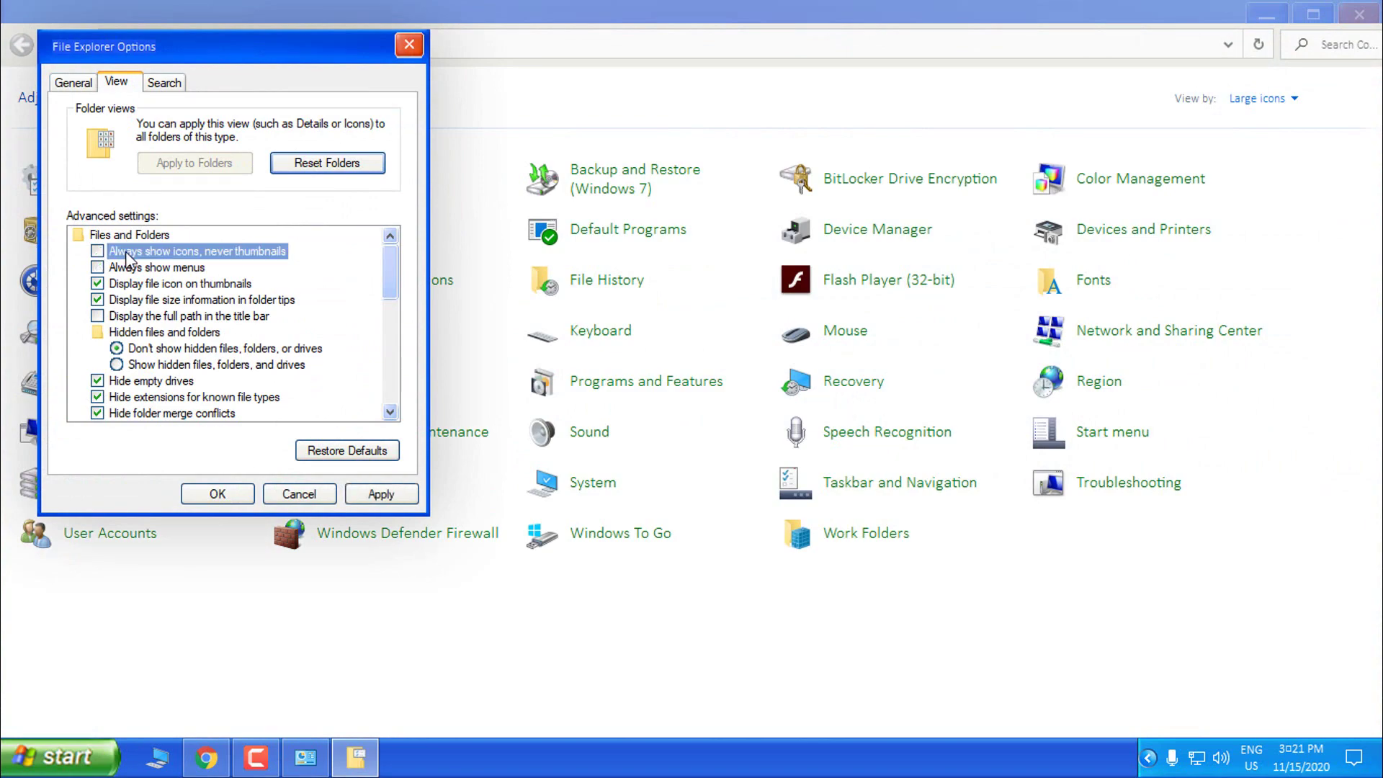
{"action": "left_click", "coordinate": [224, 493]}
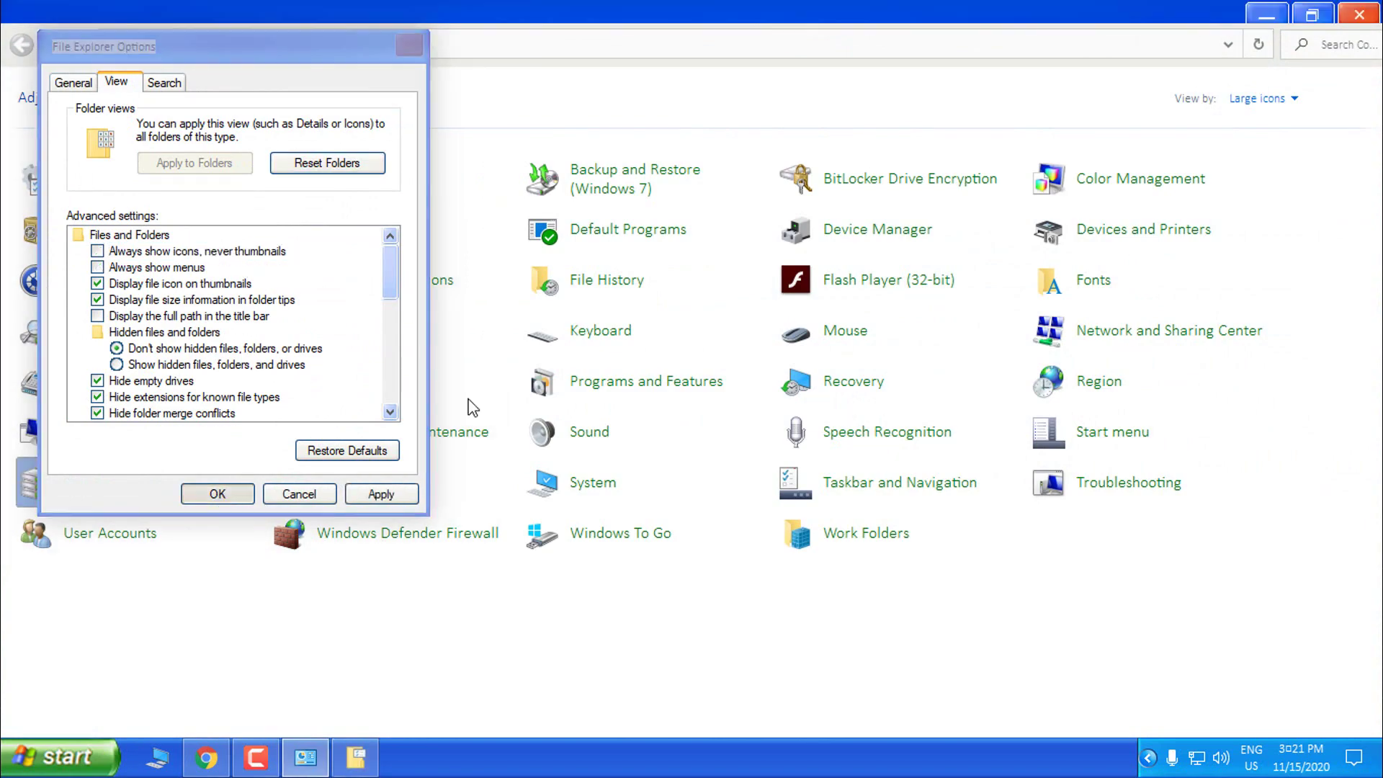
{"action": "left_click", "coordinate": [1360, 15]}
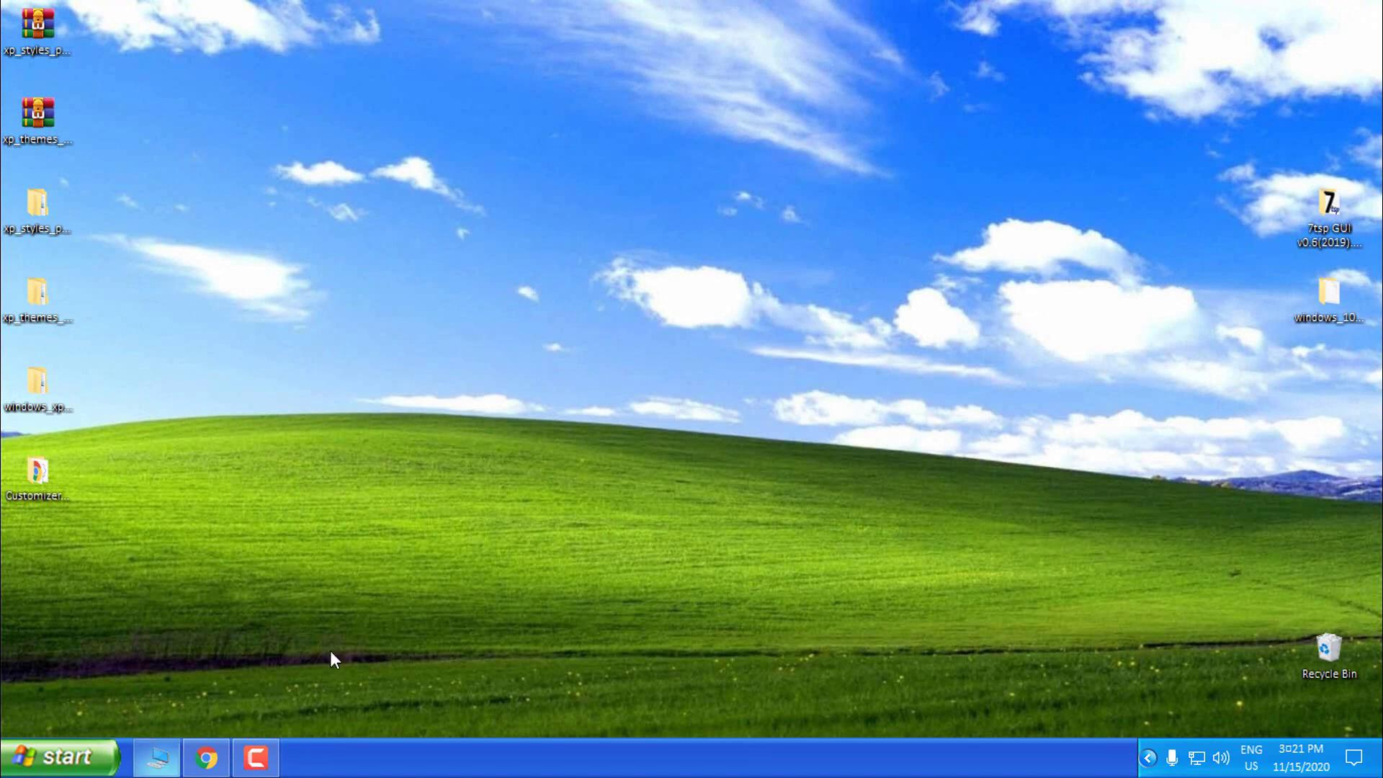
Open the Windows folder on Local Disk (C:) to check the new folder icons.
{"action": "key", "text": "super+e"}
{"action": "double_click", "coordinate": [309, 188]}
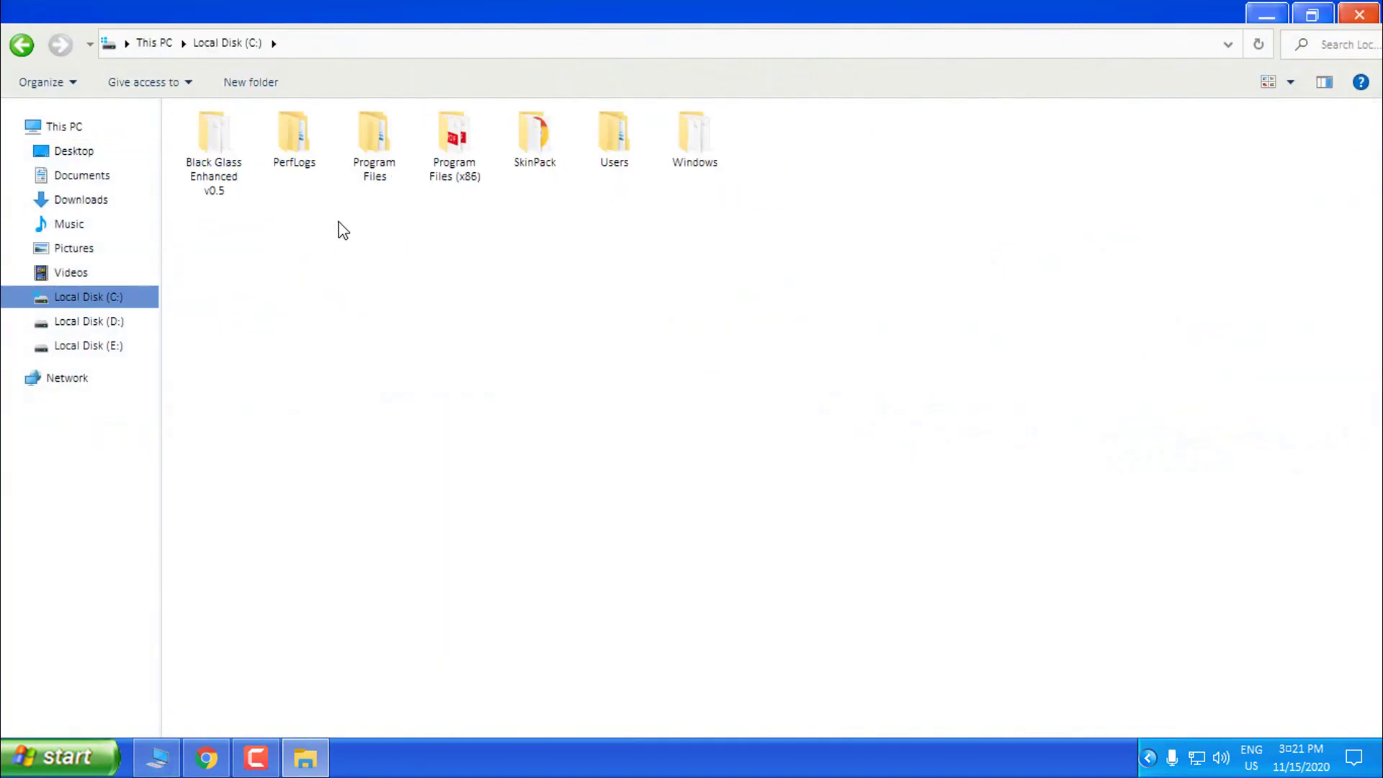
{"action": "left_click_drag", "start_coordinate": [834, 229], "coordinate": [698, 331]}
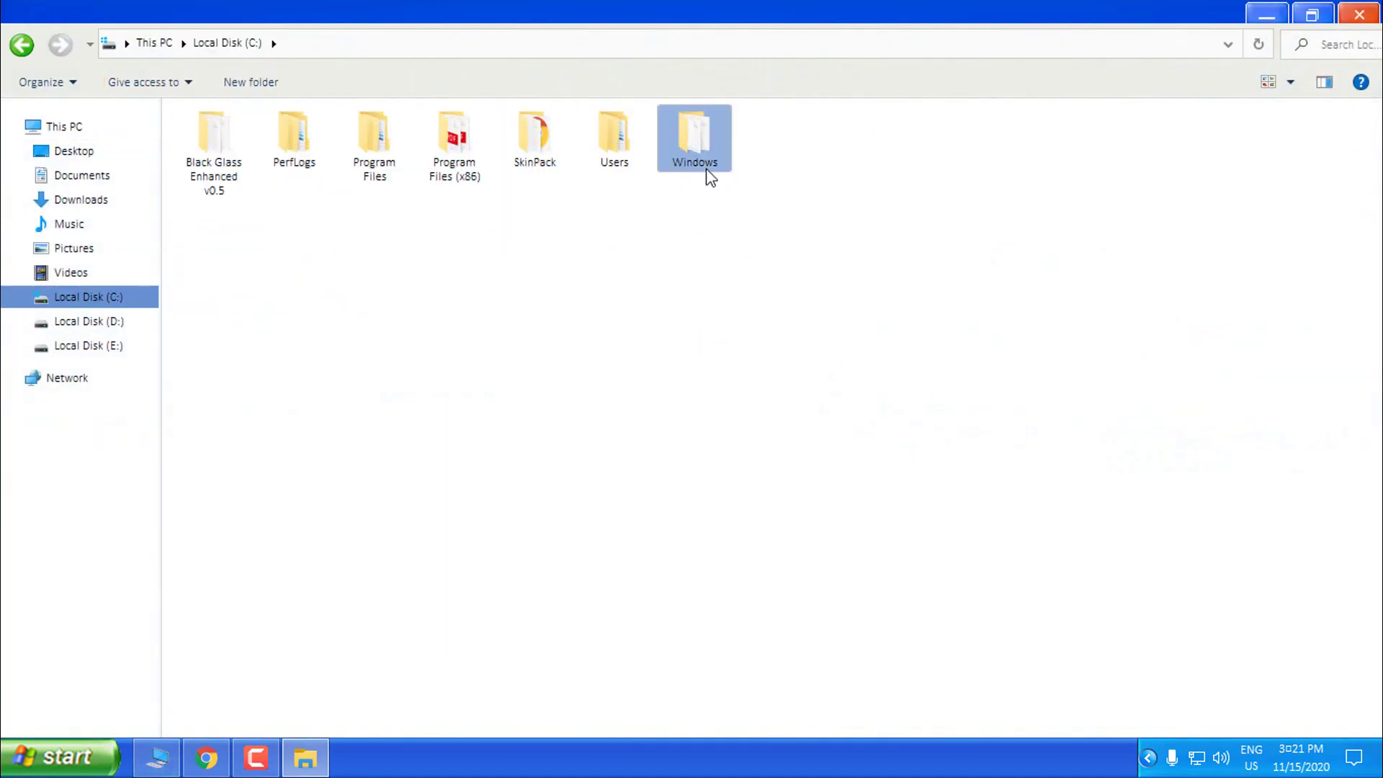
{"action": "double_click", "coordinate": [708, 173]}
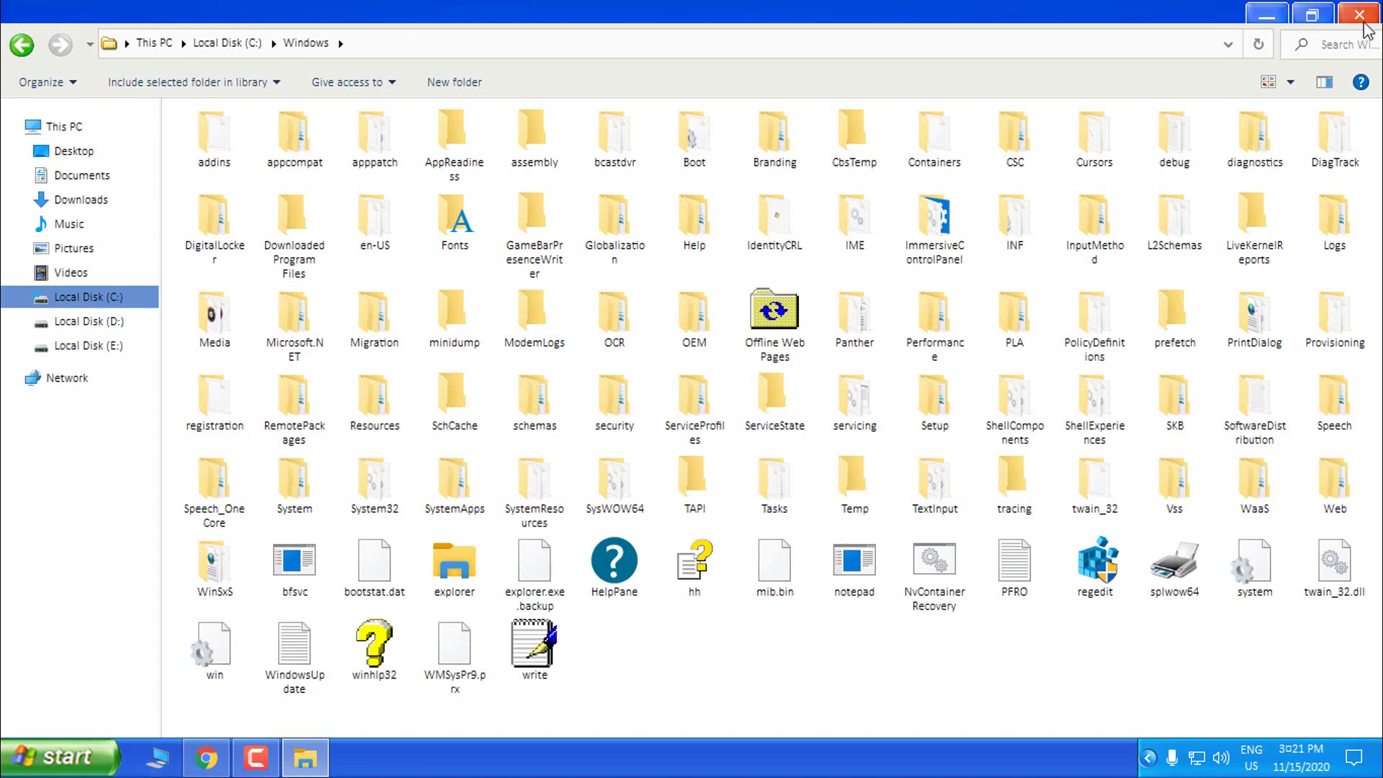
{"action": "left_click", "coordinate": [1364, 26]}
Check the look of the Start menu and of the drives in This PC.
{"action": "key", "text": "super"}
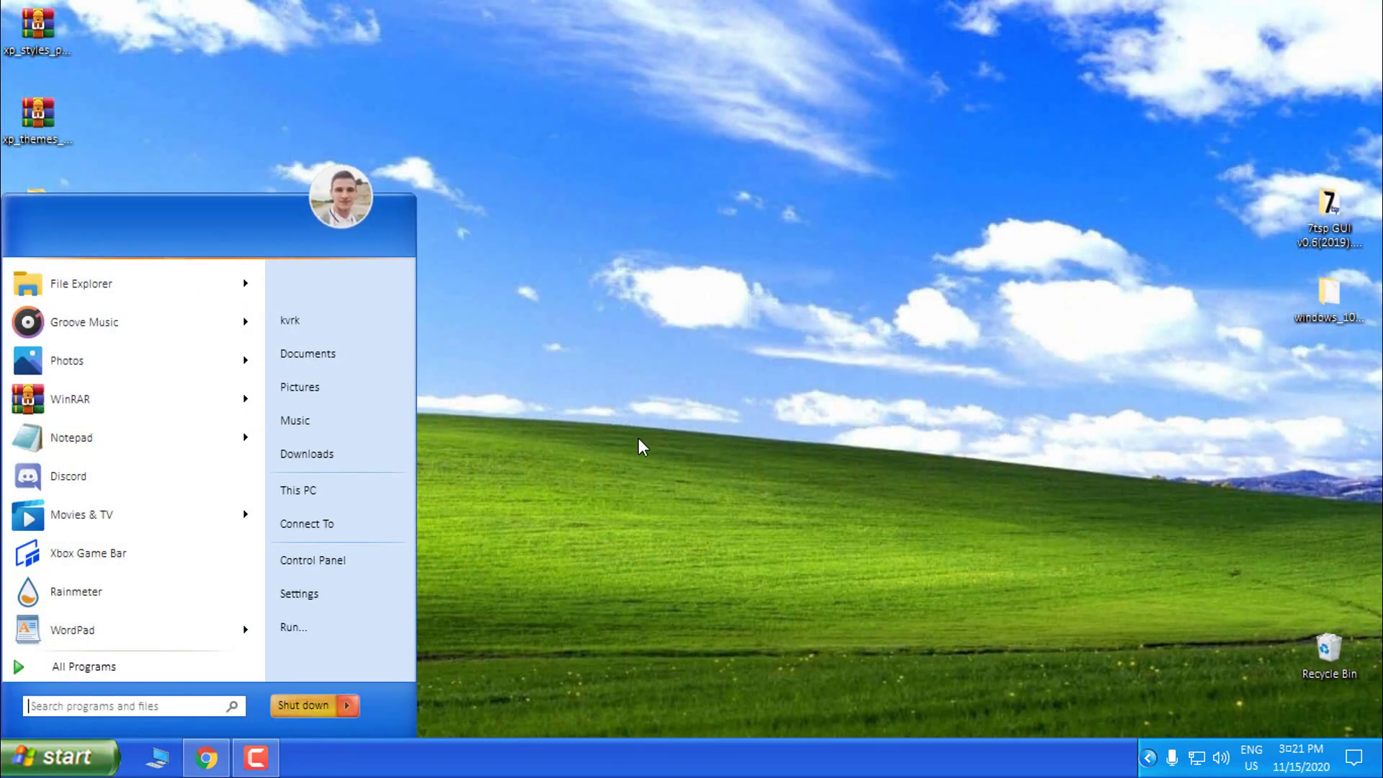
{"action": "left_click", "coordinate": [627, 418]}
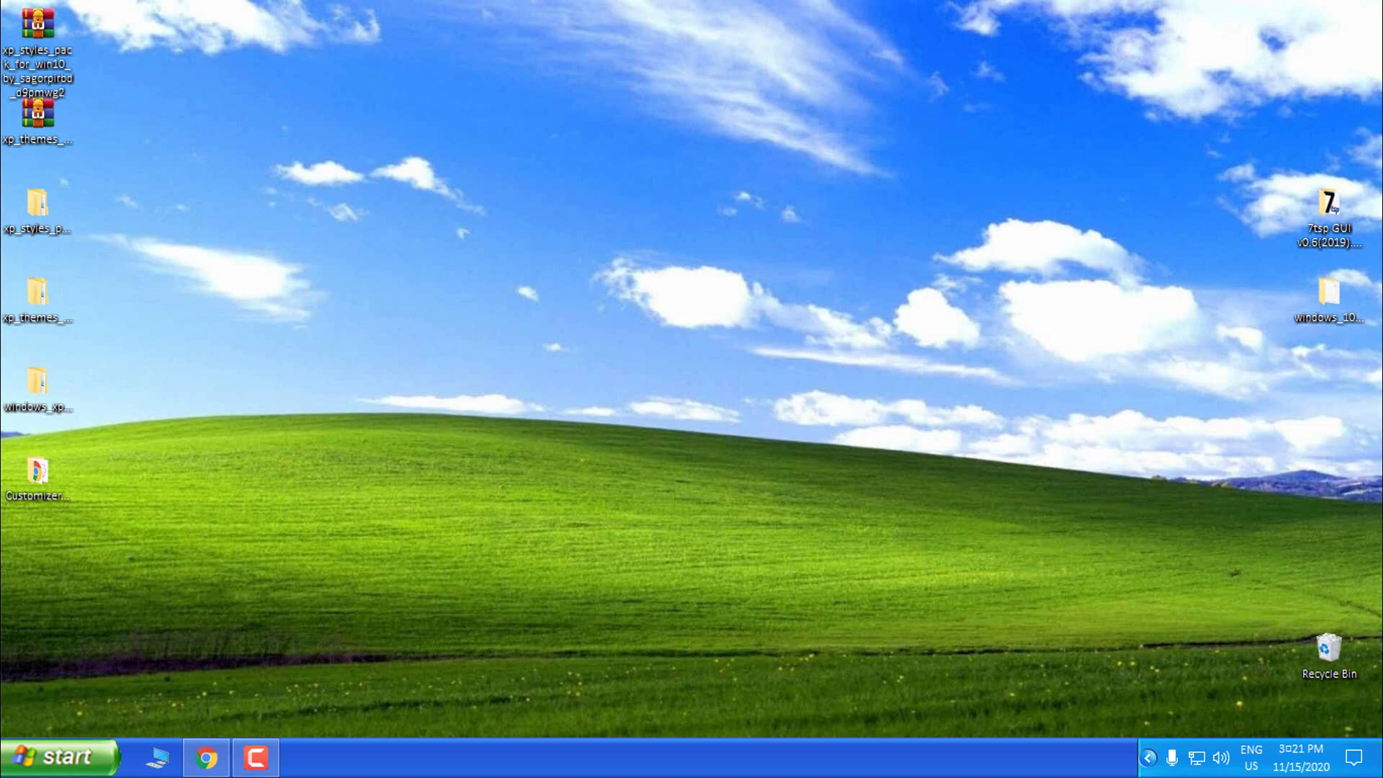
{"action": "left_click", "coordinate": [71, 772]}
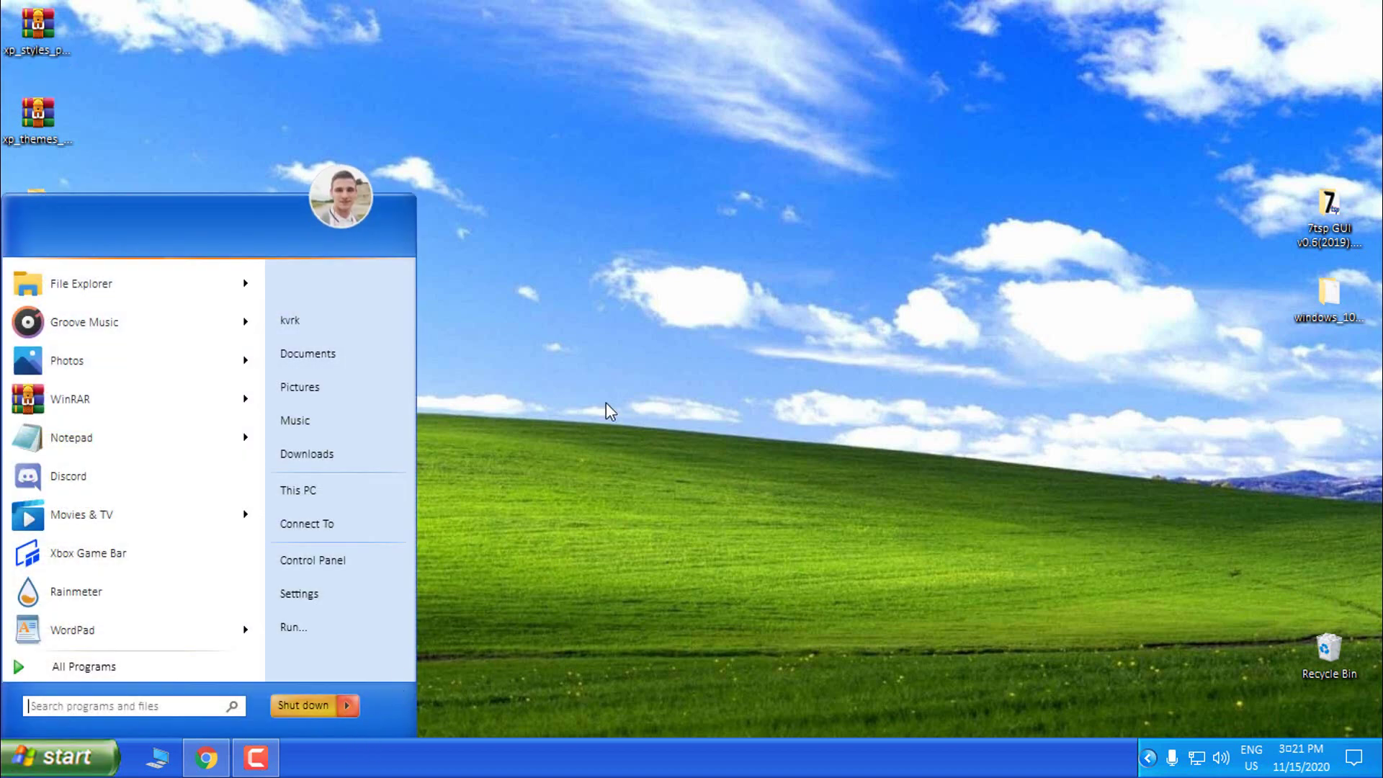
{"action": "left_click", "coordinate": [562, 288]}
{"action": "left_click", "coordinate": [157, 758]}
{"action": "left_click", "coordinate": [309, 173]}
{"action": "left_click", "coordinate": [272, 249]}
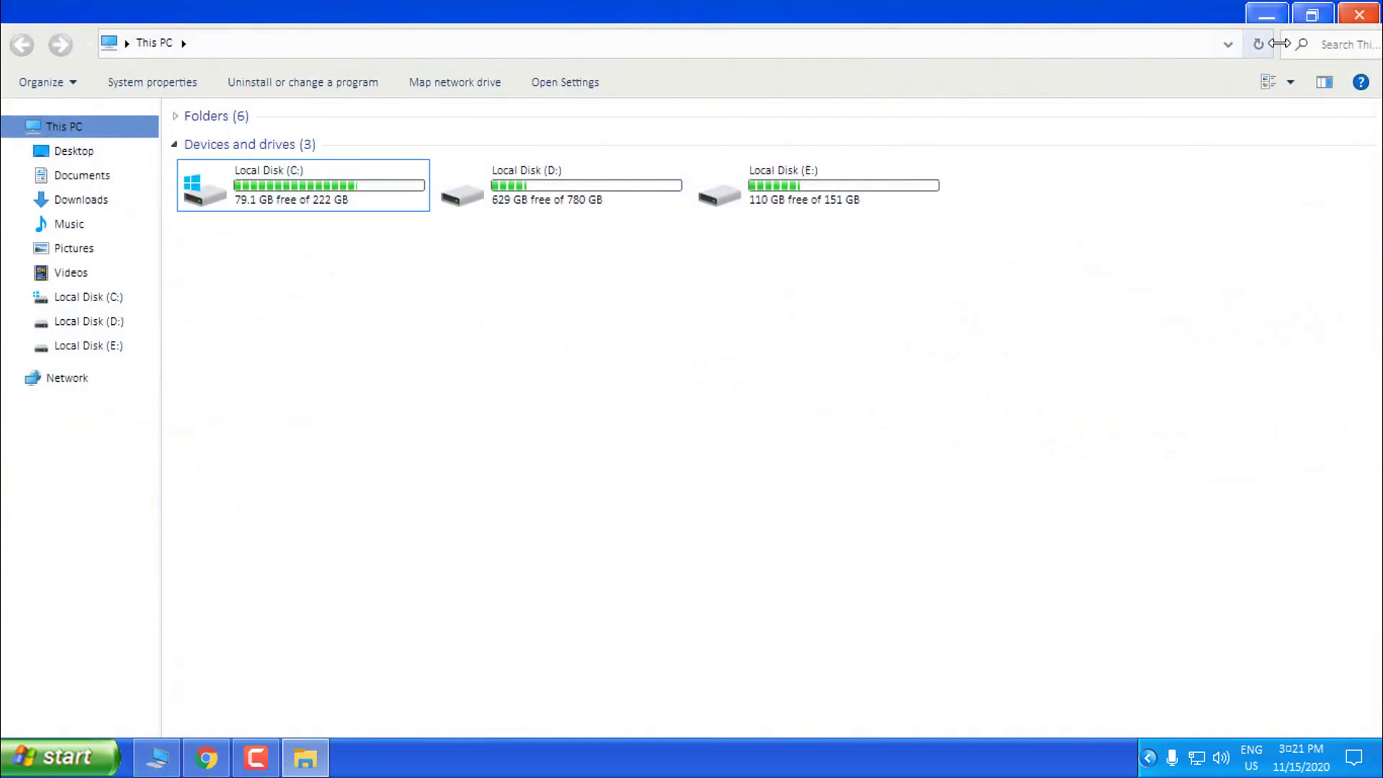
{"action": "left_click", "coordinate": [1361, 16]}
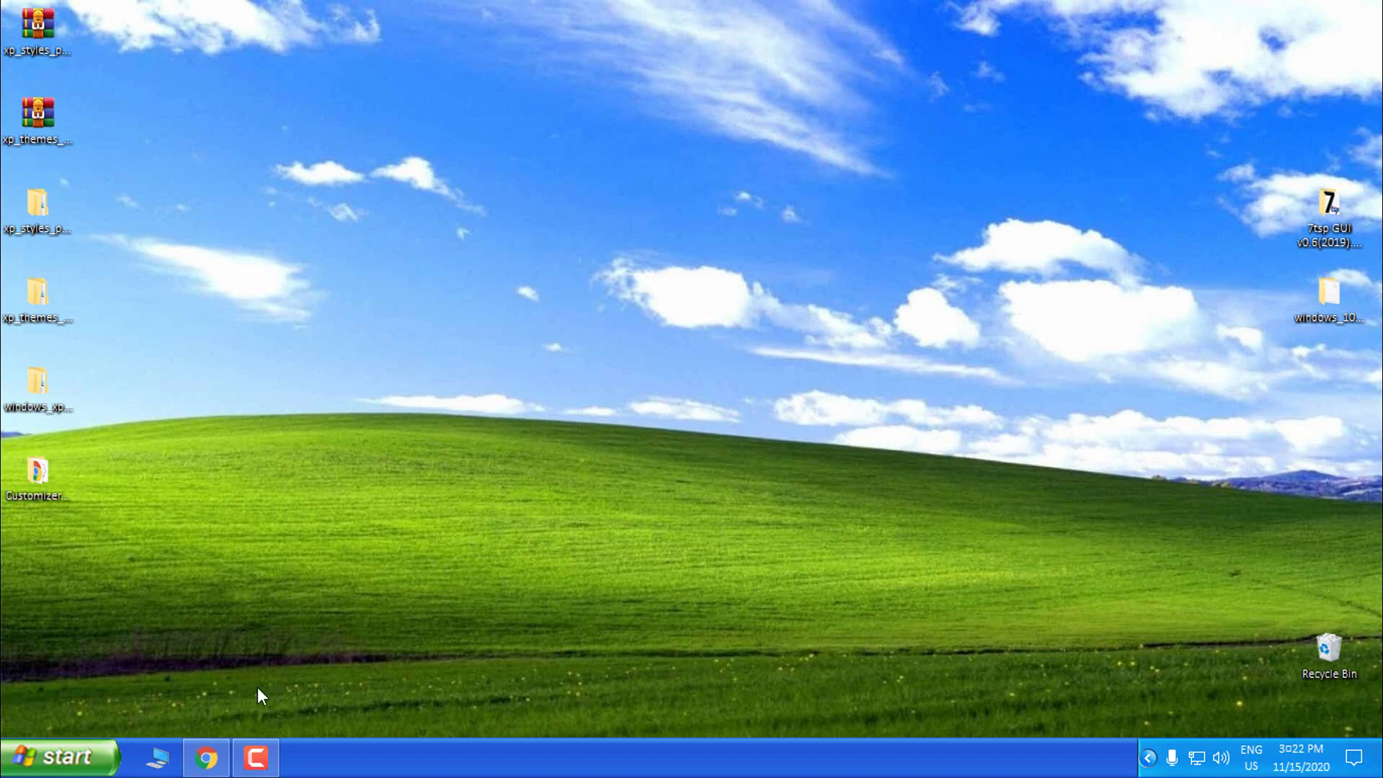
Read the description and prerequisites on the 7TSP GUI 2019 Edition DeviantArt page in Chrome.
{"action": "left_click", "coordinate": [206, 757]}
{"action": "left_click", "coordinate": [374, 25]}
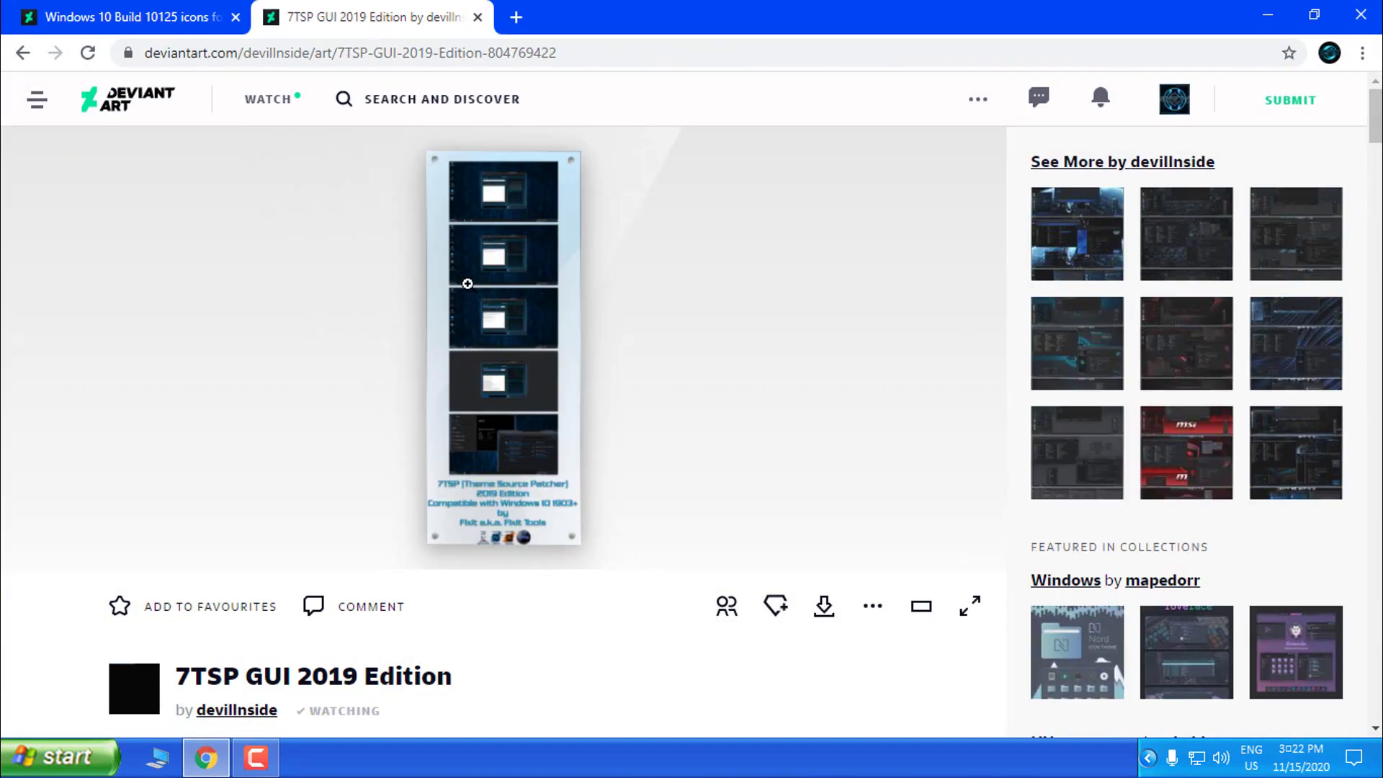
{"action": "scroll", "coordinate": [489, 322], "scroll_direction": "down", "scroll_amount": 2}
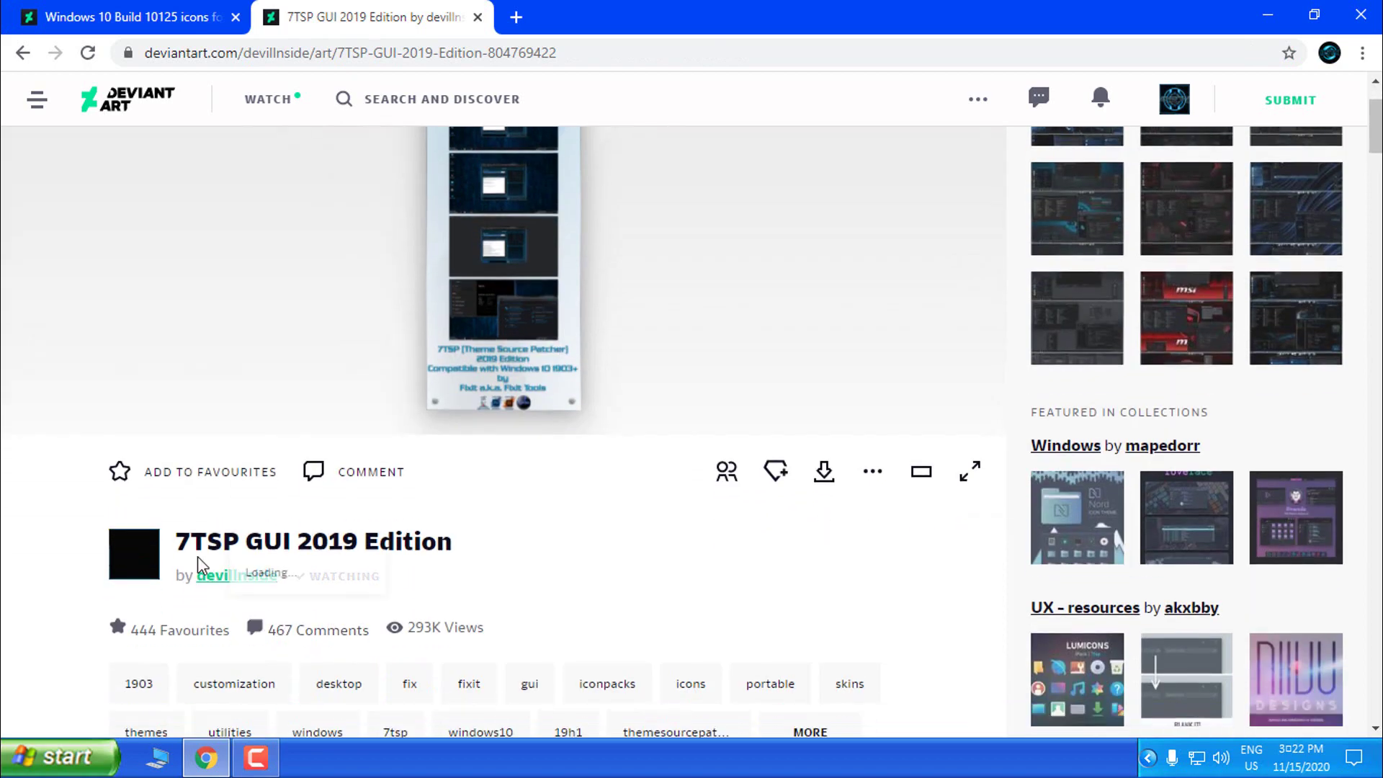
{"action": "scroll", "coordinate": [420, 552], "scroll_direction": "down", "scroll_amount": 1}
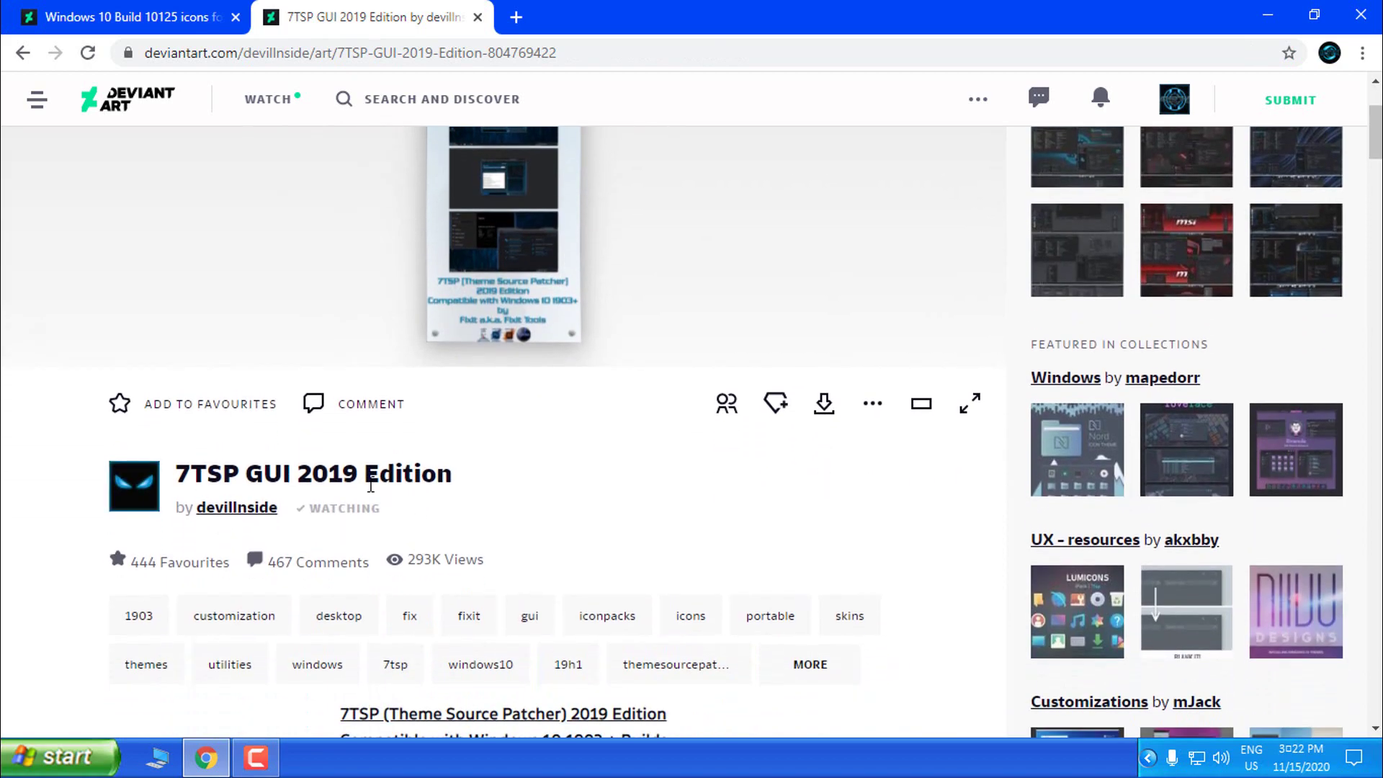
{"action": "scroll", "coordinate": [400, 487], "scroll_direction": "down", "scroll_amount": 7}
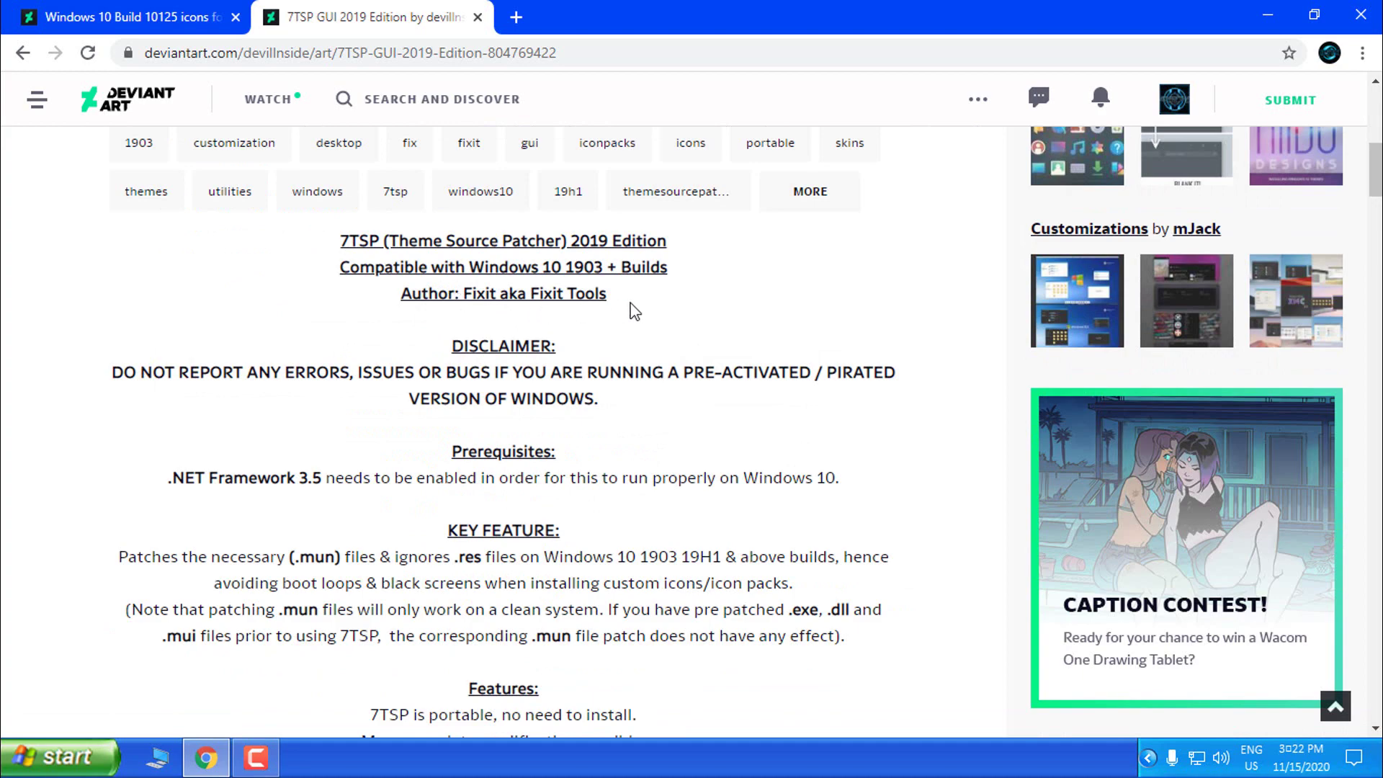
{"action": "scroll", "coordinate": [590, 303], "scroll_direction": "up", "scroll_amount": 7}
{"action": "left_click", "coordinate": [1257, 17]}
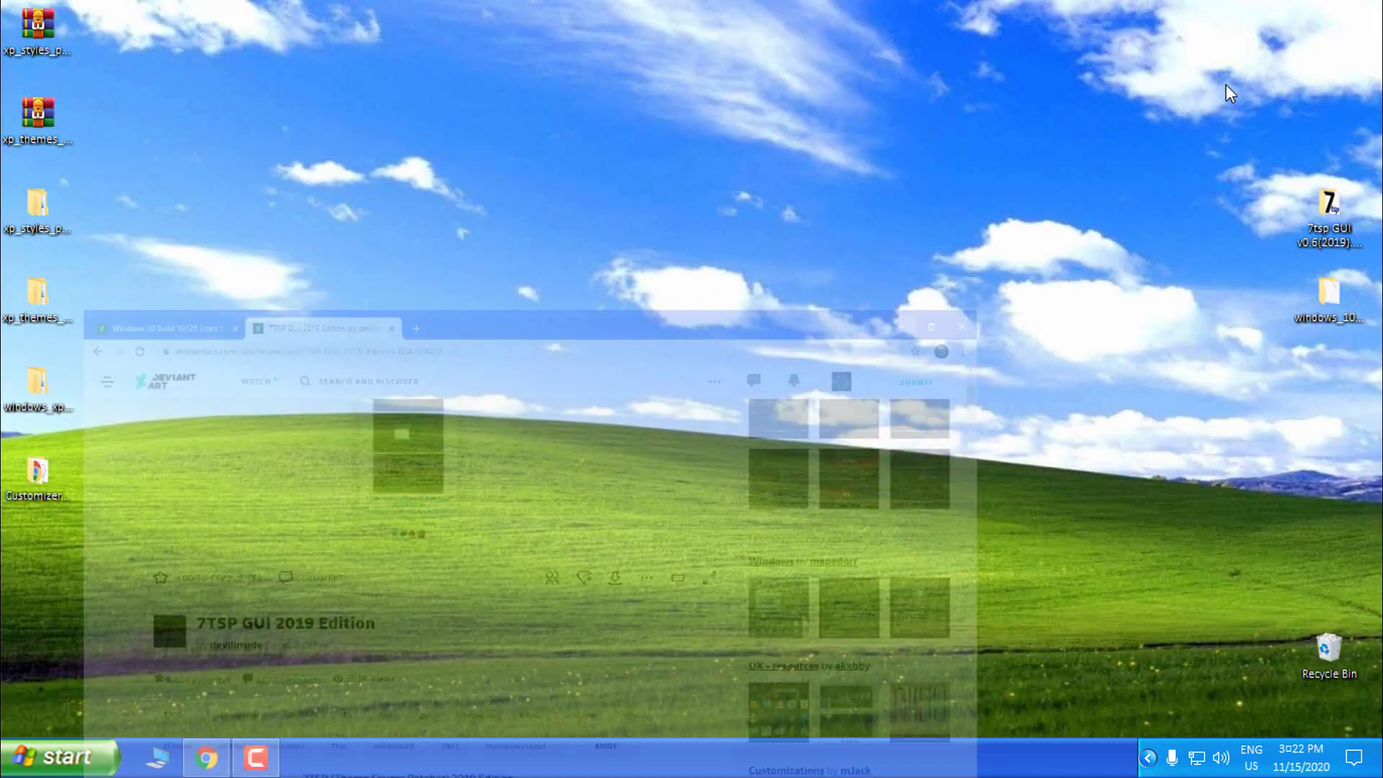
Launch 7tsp GUI v0.6(2019) from its desktop folder, close the folder window and open the patcher's Restore Menu.
{"action": "double_click", "coordinate": [1307, 214]}
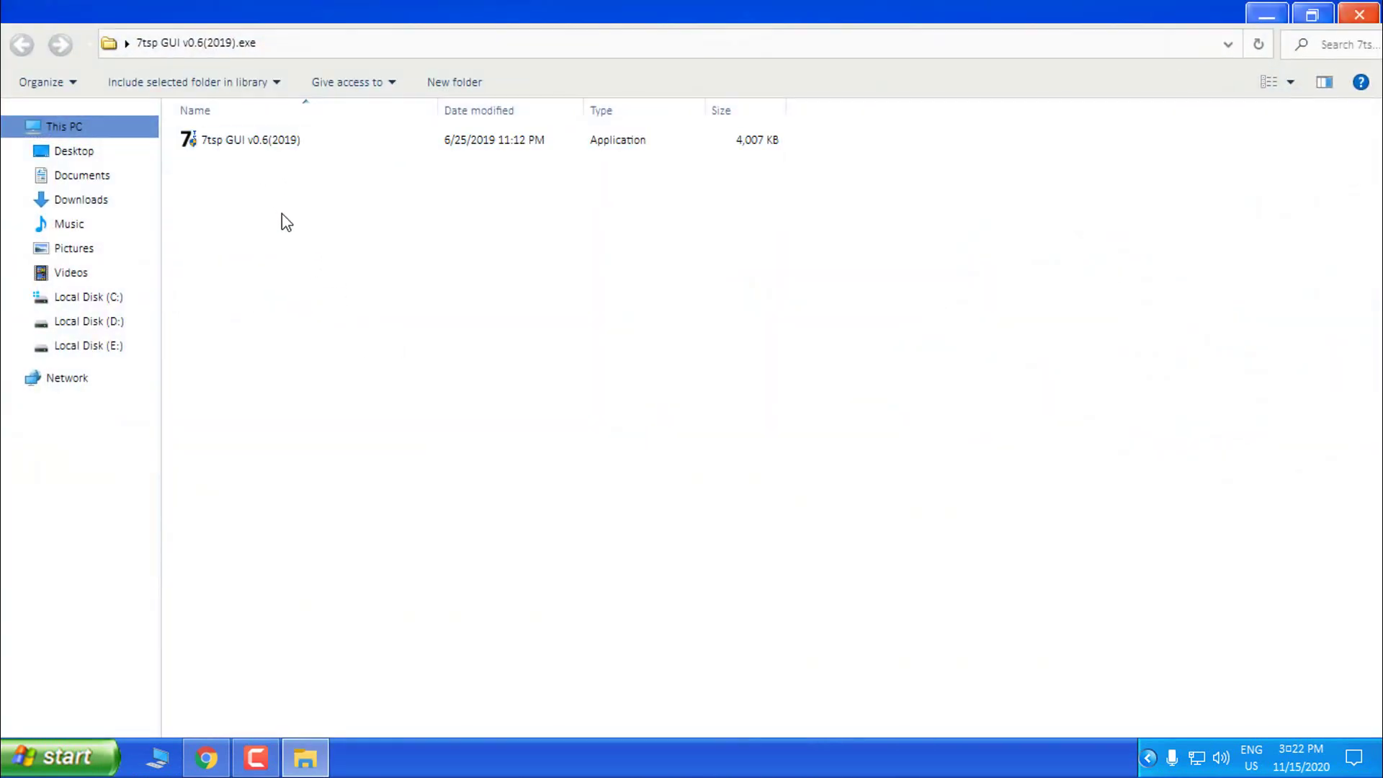
{"action": "left_click", "coordinate": [235, 142]}
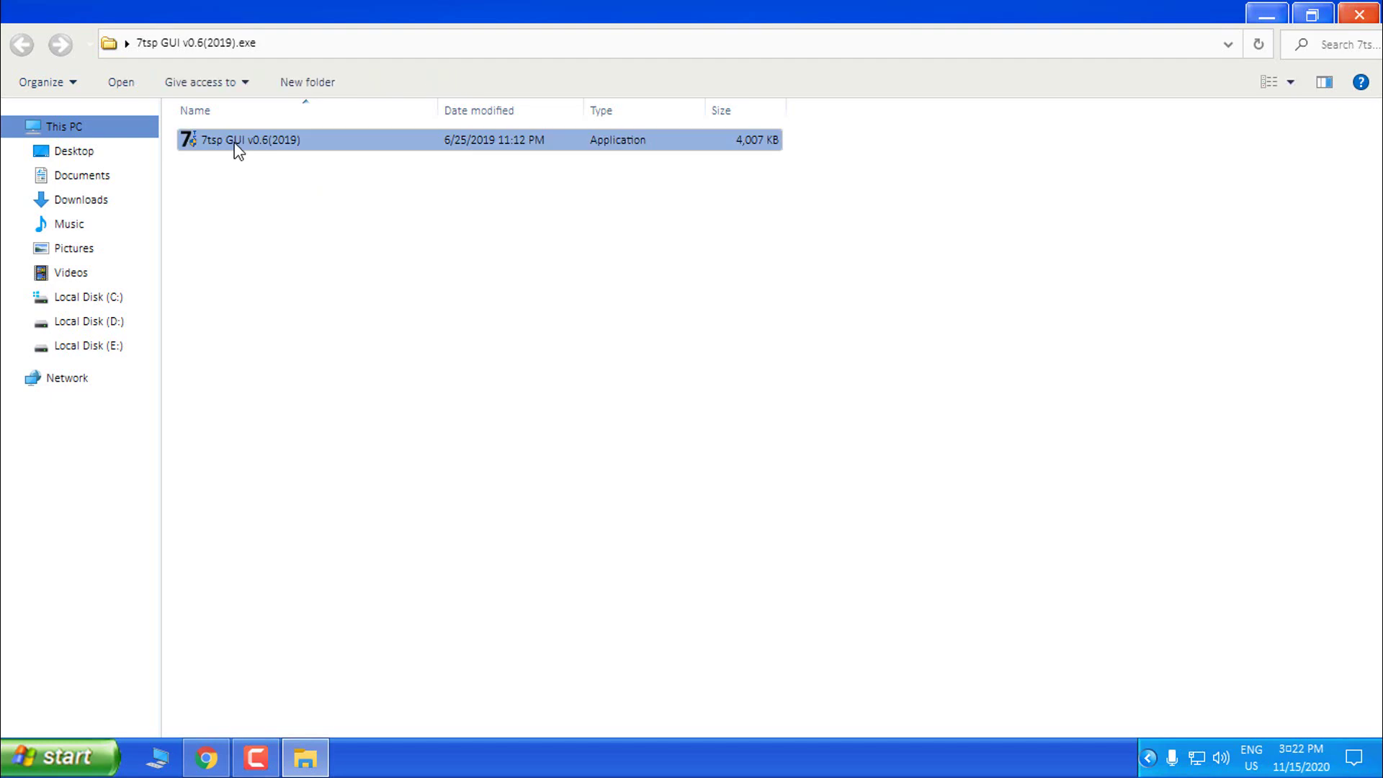
{"action": "right_click", "coordinate": [236, 144]}
{"action": "left_click", "coordinate": [270, 157]}
{"action": "left_click", "coordinate": [1355, 17]}
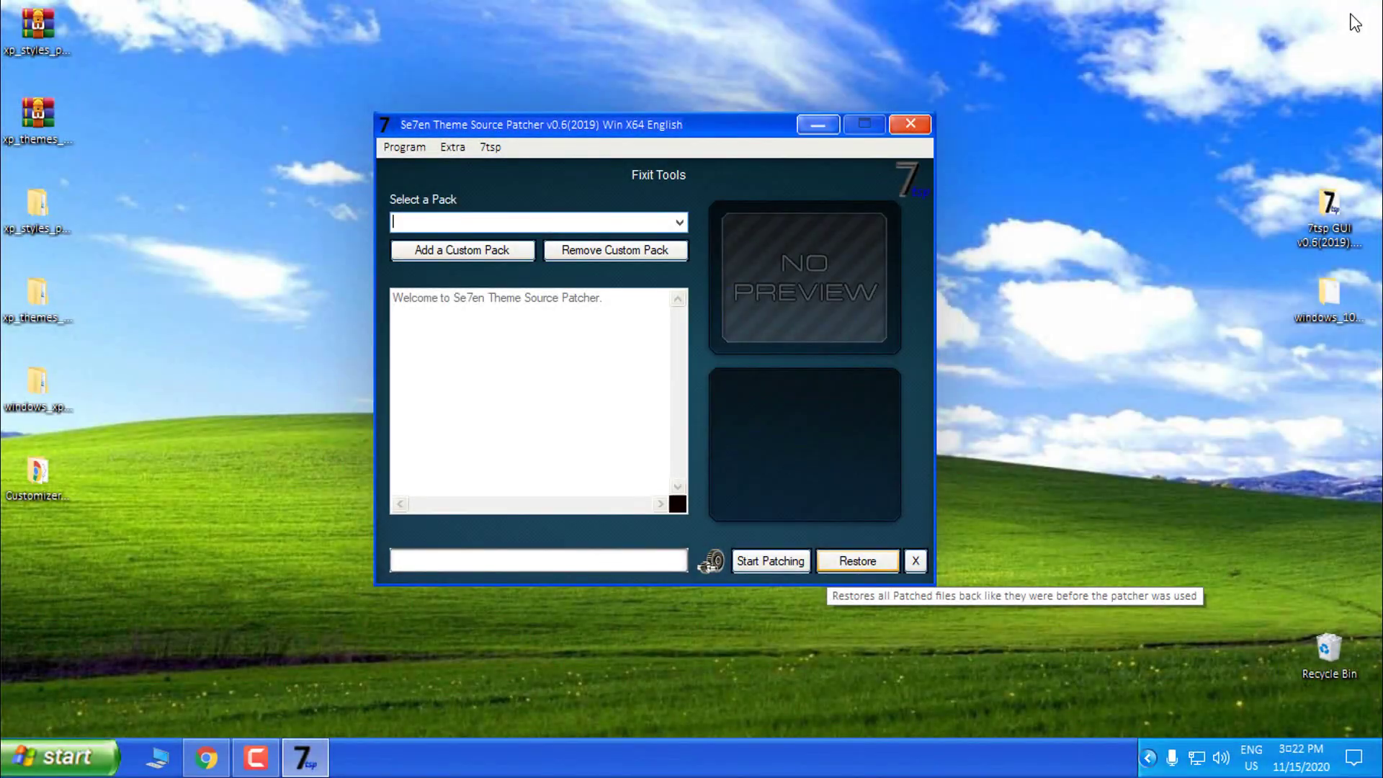
{"action": "key", "text": "Return"}
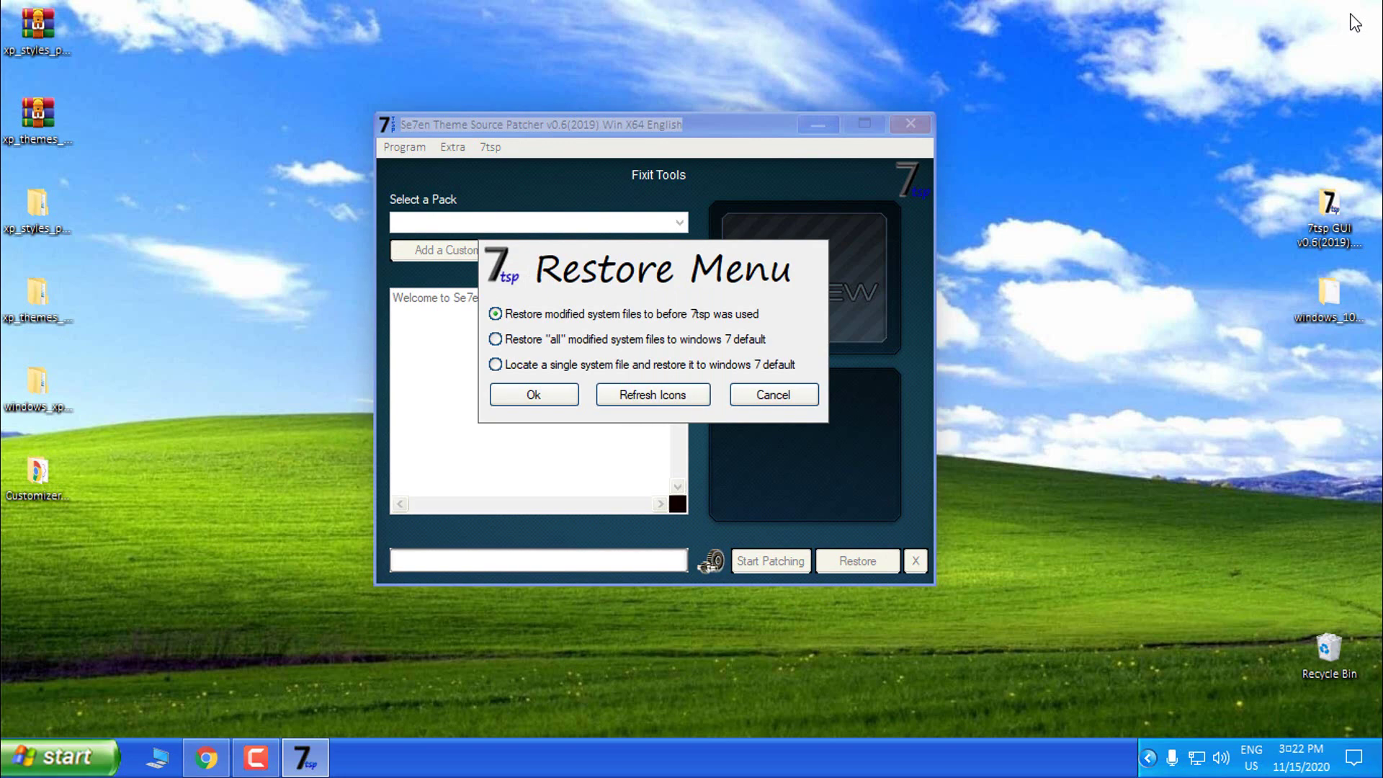
Check the current folder icons on Local Disk (C:) and close the window.
{"action": "left_click", "coordinate": [157, 757]}
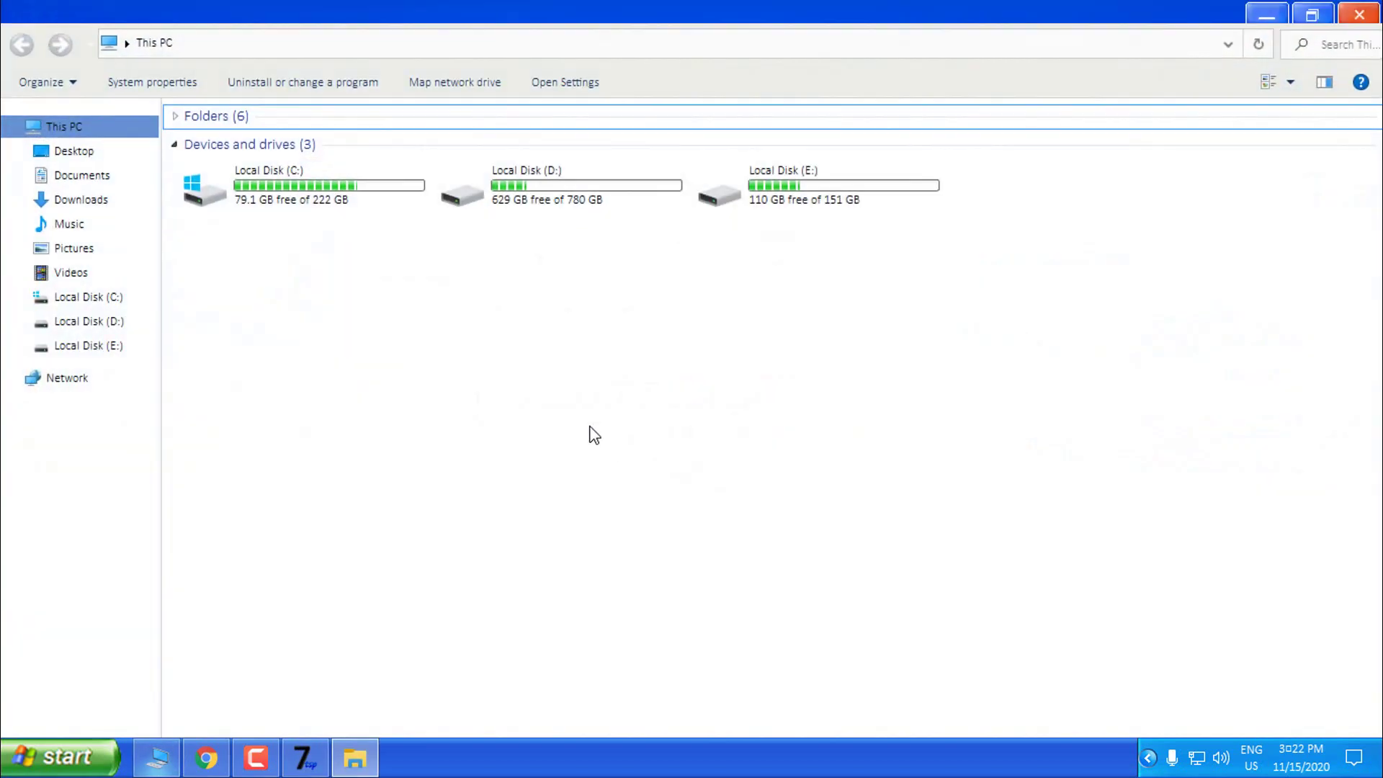
{"action": "double_click", "coordinate": [241, 185]}
{"action": "left_click_drag", "start_coordinate": [752, 237], "coordinate": [828, 367]}
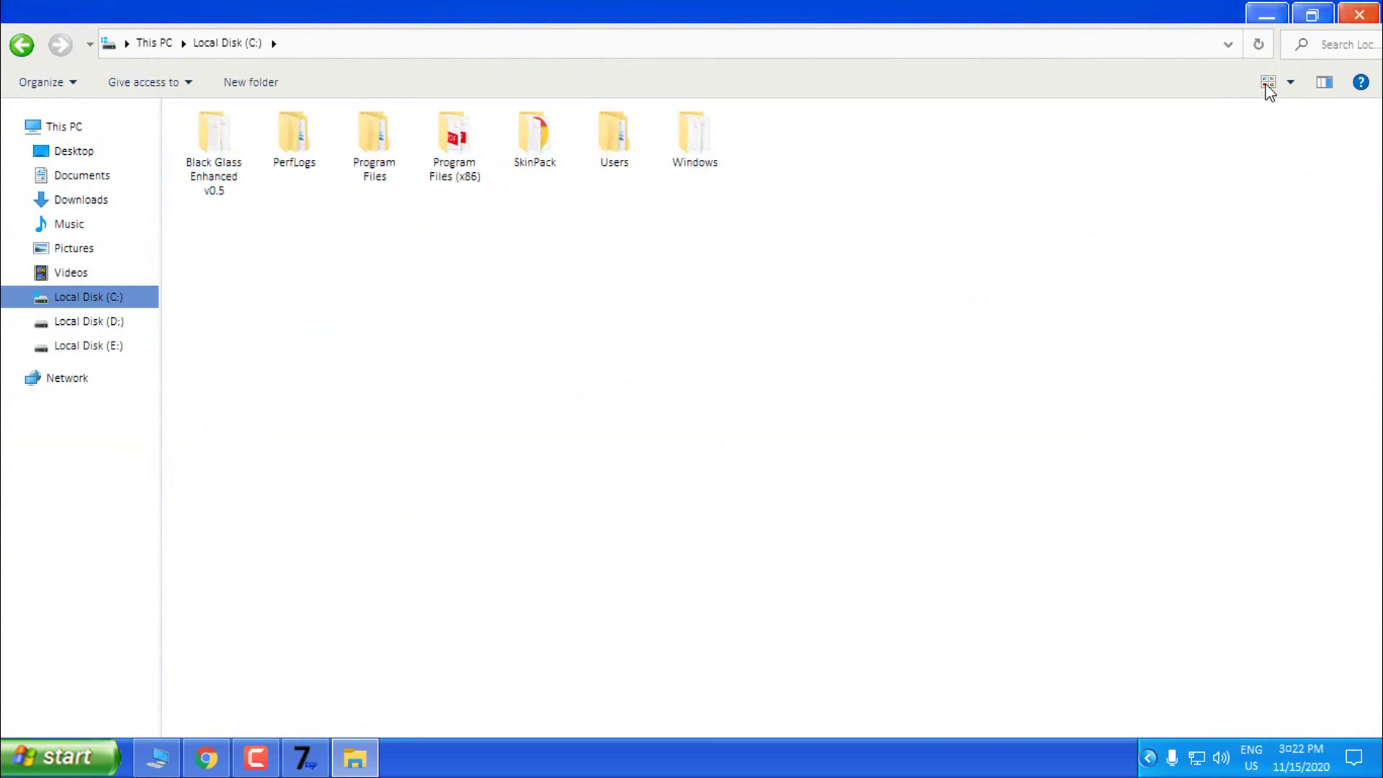
{"action": "left_click", "coordinate": [1359, 14]}
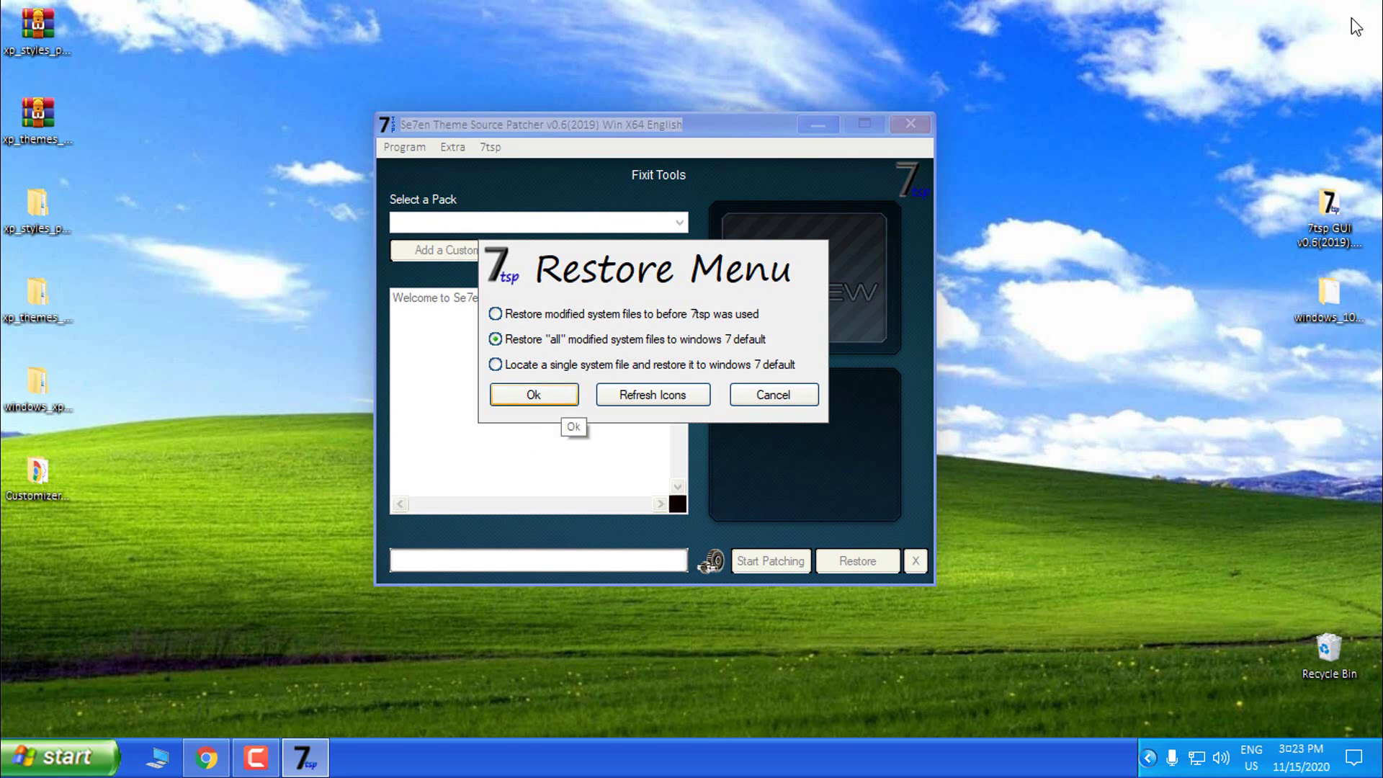
Restore "all" modified system files to the Windows 7 default in the Restore Menu, and check the drives in This PC.
{"action": "left_click", "coordinate": [565, 397]}
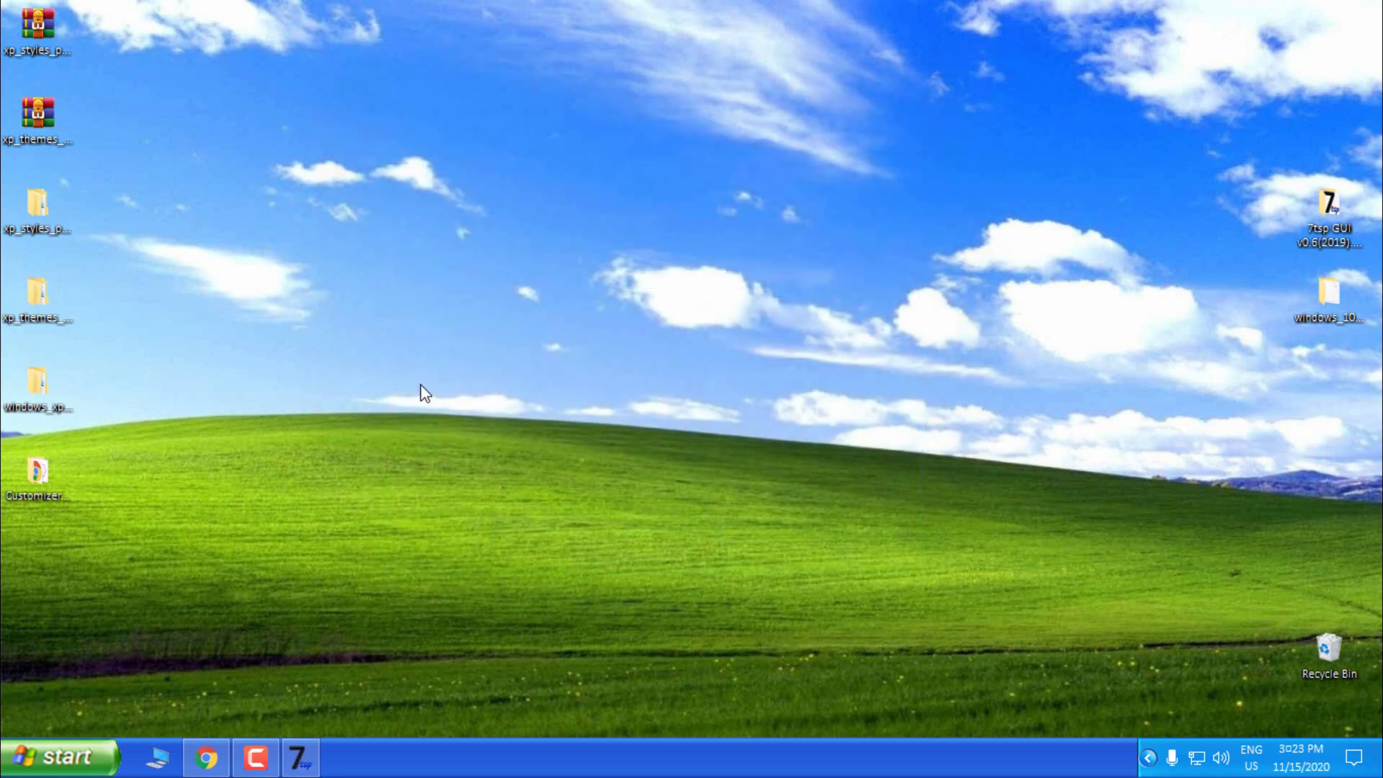
{"action": "left_click", "coordinate": [156, 763]}
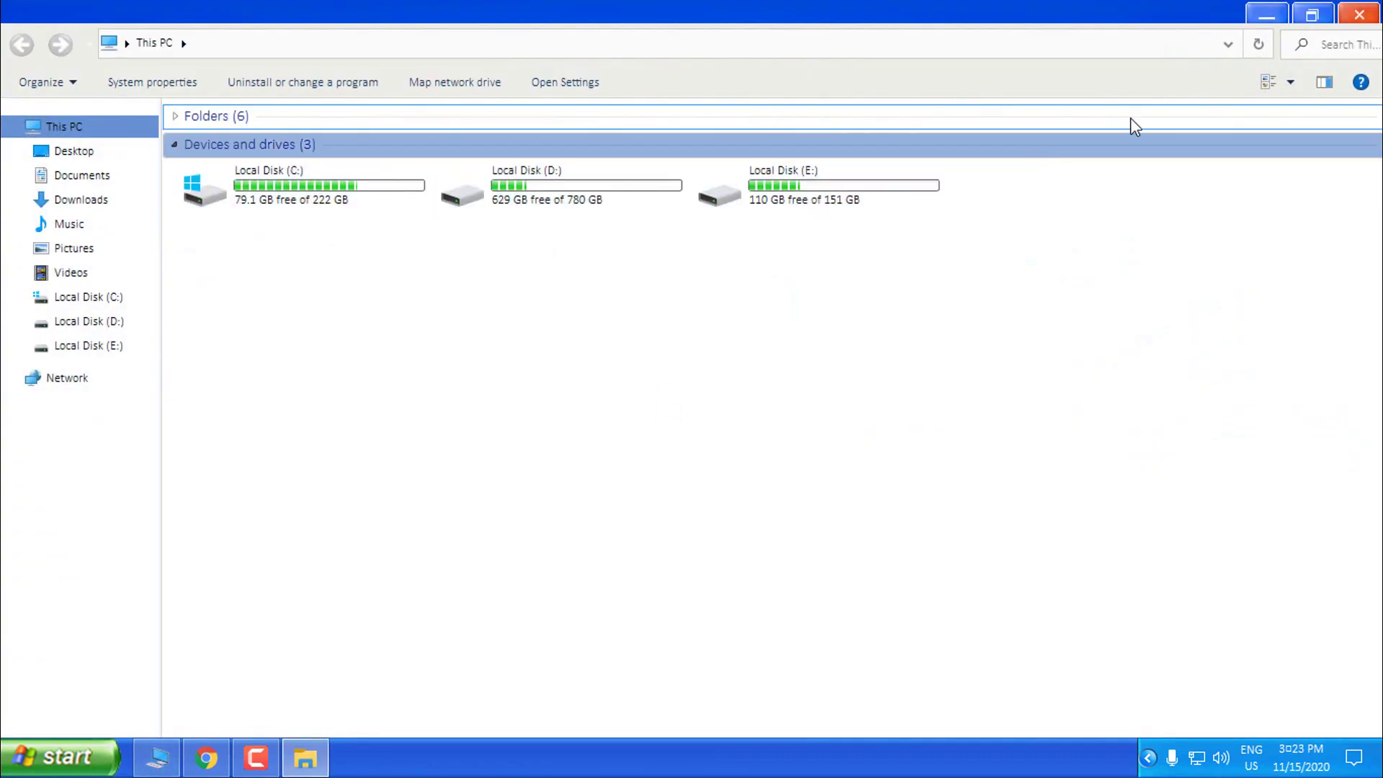
{"action": "left_click", "coordinate": [1359, 15]}
Apply the default "Windows" theme in the desktop's personalization settings and close Settings.
{"action": "right_click", "coordinate": [742, 322]}
{"action": "left_click", "coordinate": [814, 506]}
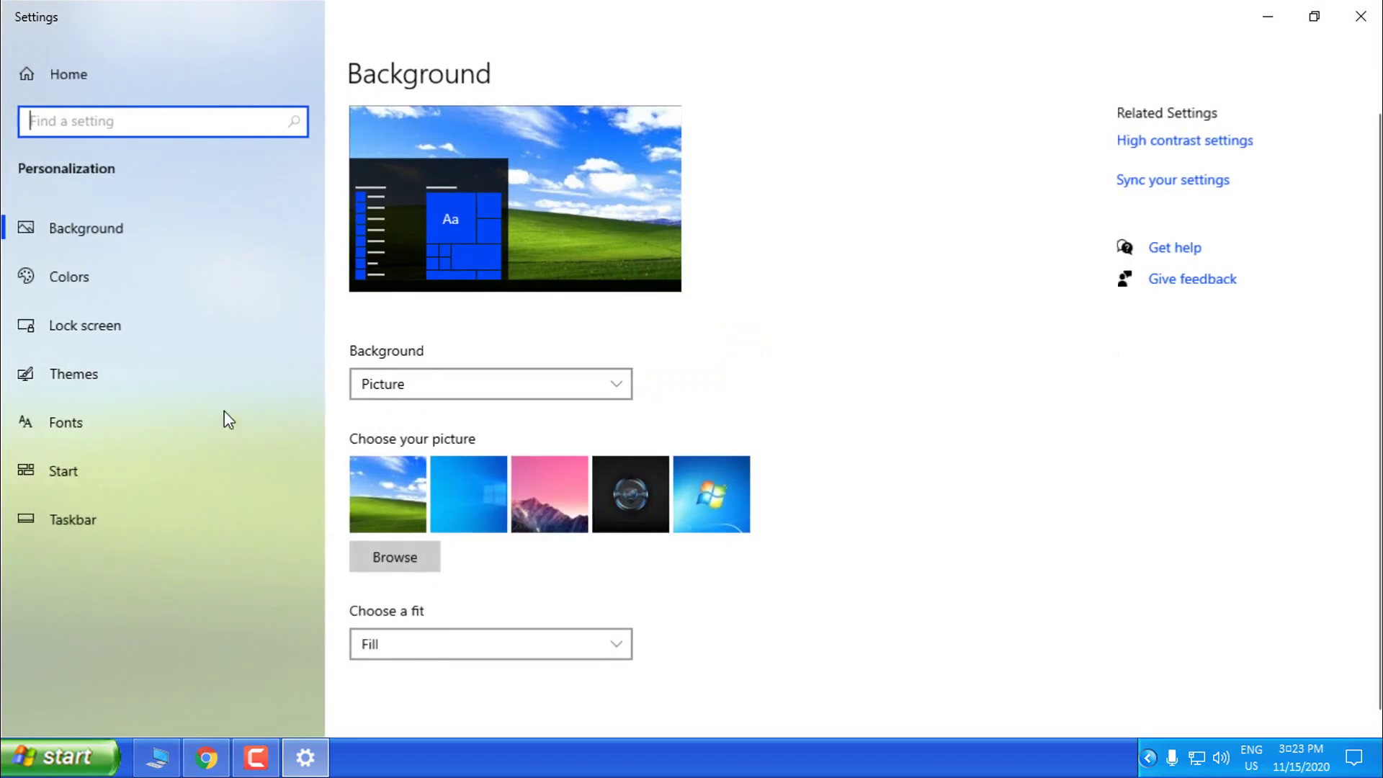
{"action": "left_click", "coordinate": [170, 378]}
{"action": "scroll", "coordinate": [709, 404], "scroll_direction": "down", "scroll_amount": 8}
{"action": "scroll", "coordinate": [703, 441], "scroll_direction": "down", "scroll_amount": 3}
{"action": "scroll", "coordinate": [365, 432], "scroll_direction": "up", "scroll_amount": 8}
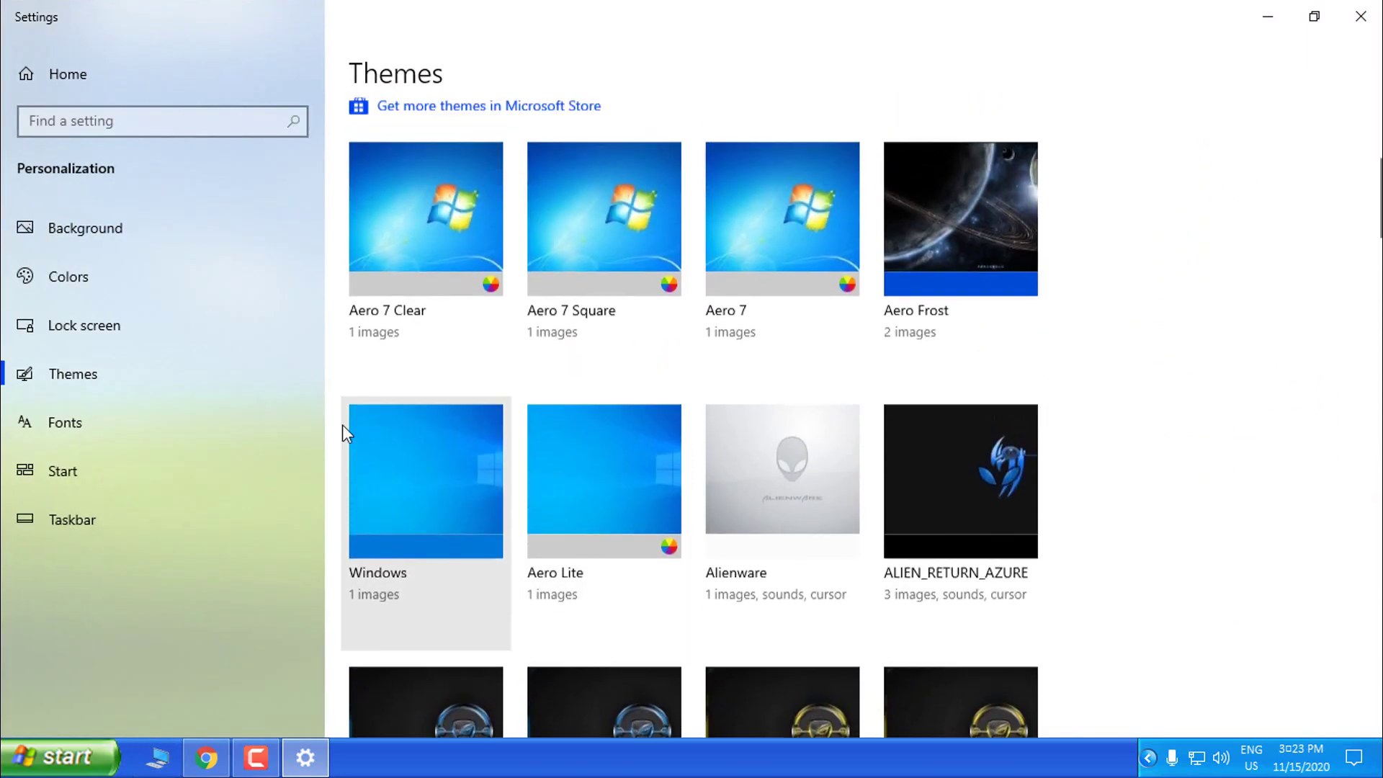
{"action": "left_click", "coordinate": [451, 490]}
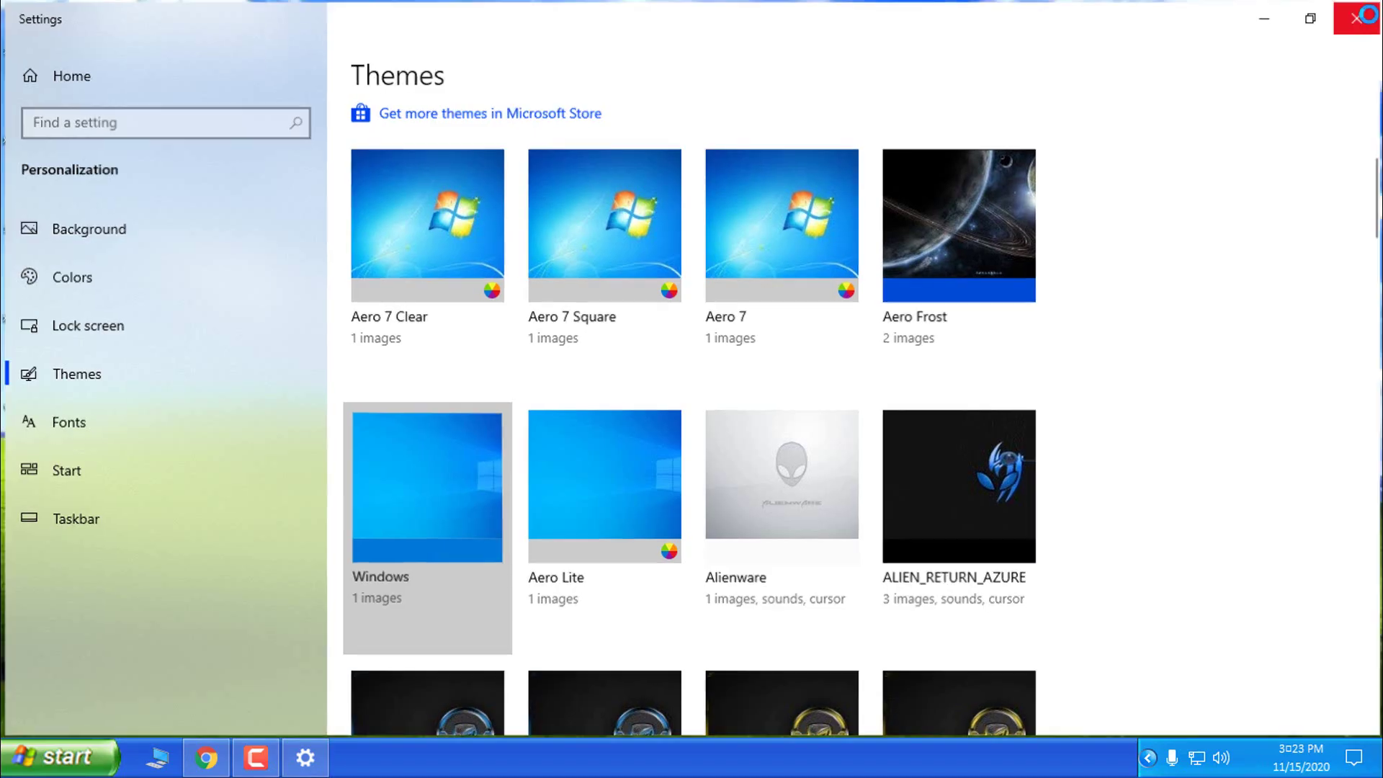
{"action": "left_click", "coordinate": [1353, 13]}
Change the StartIsBack visual style to Plain8 with the Windows 10 start button and confirm the configuration.
{"action": "key", "text": "super"}
{"action": "right_click", "coordinate": [412, 224]}
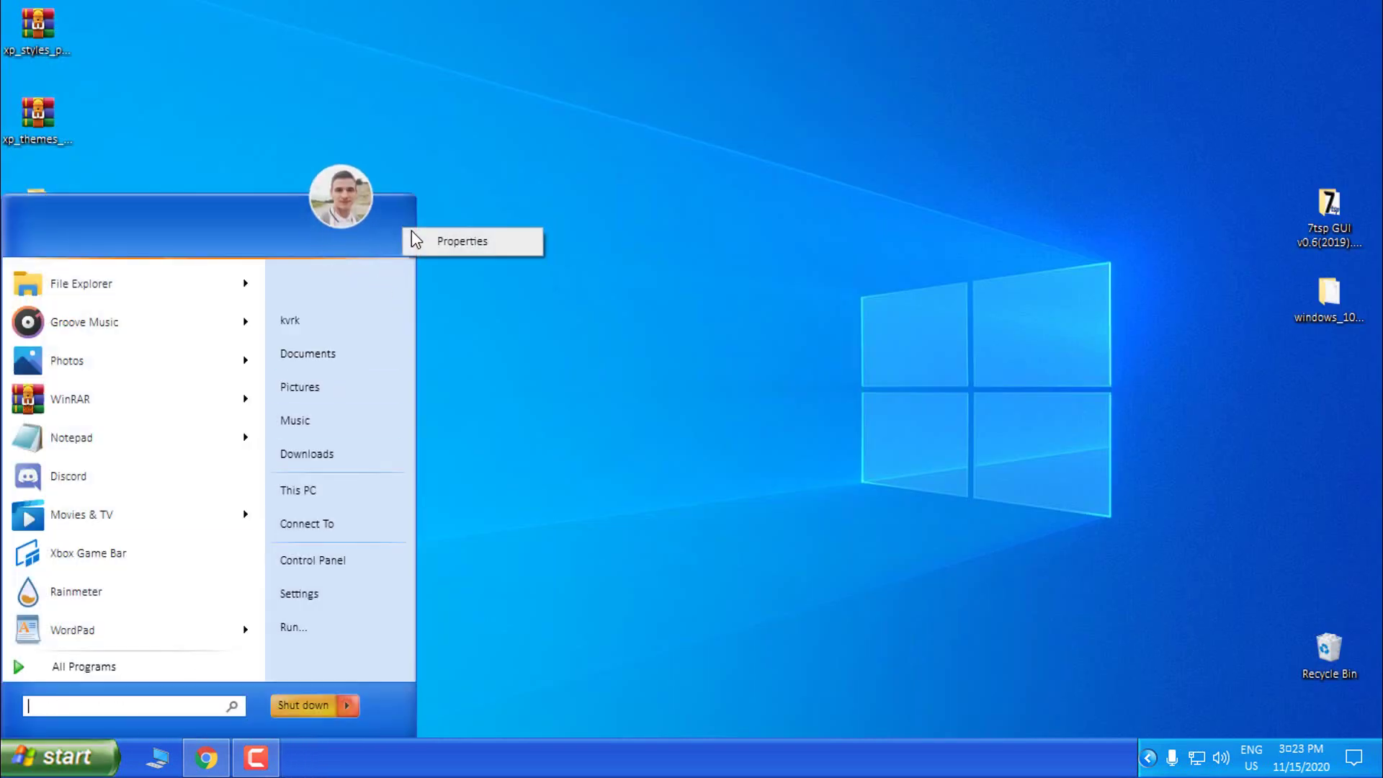
{"action": "left_click", "coordinate": [422, 236]}
{"action": "left_click", "coordinate": [415, 208]}
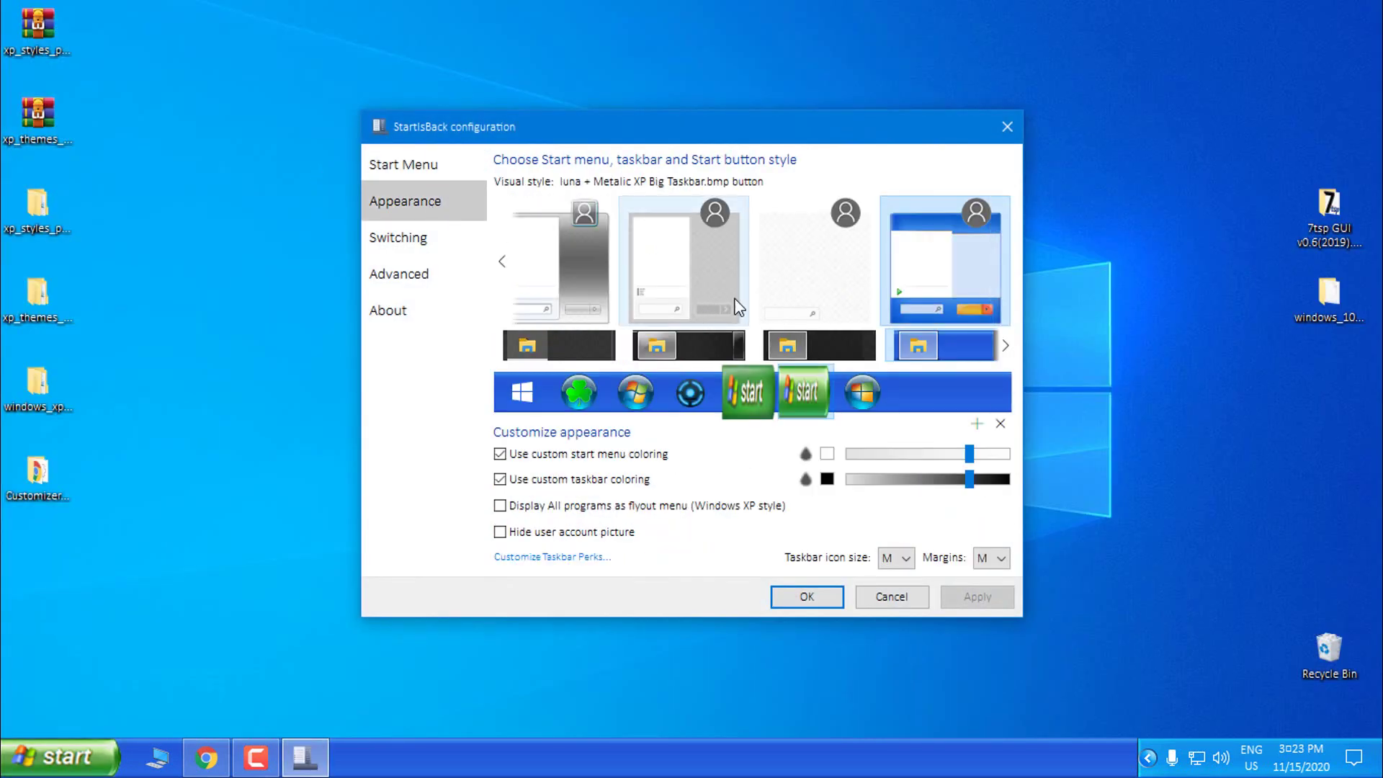
{"action": "left_click", "coordinate": [768, 292]}
{"action": "left_click", "coordinate": [976, 597]}
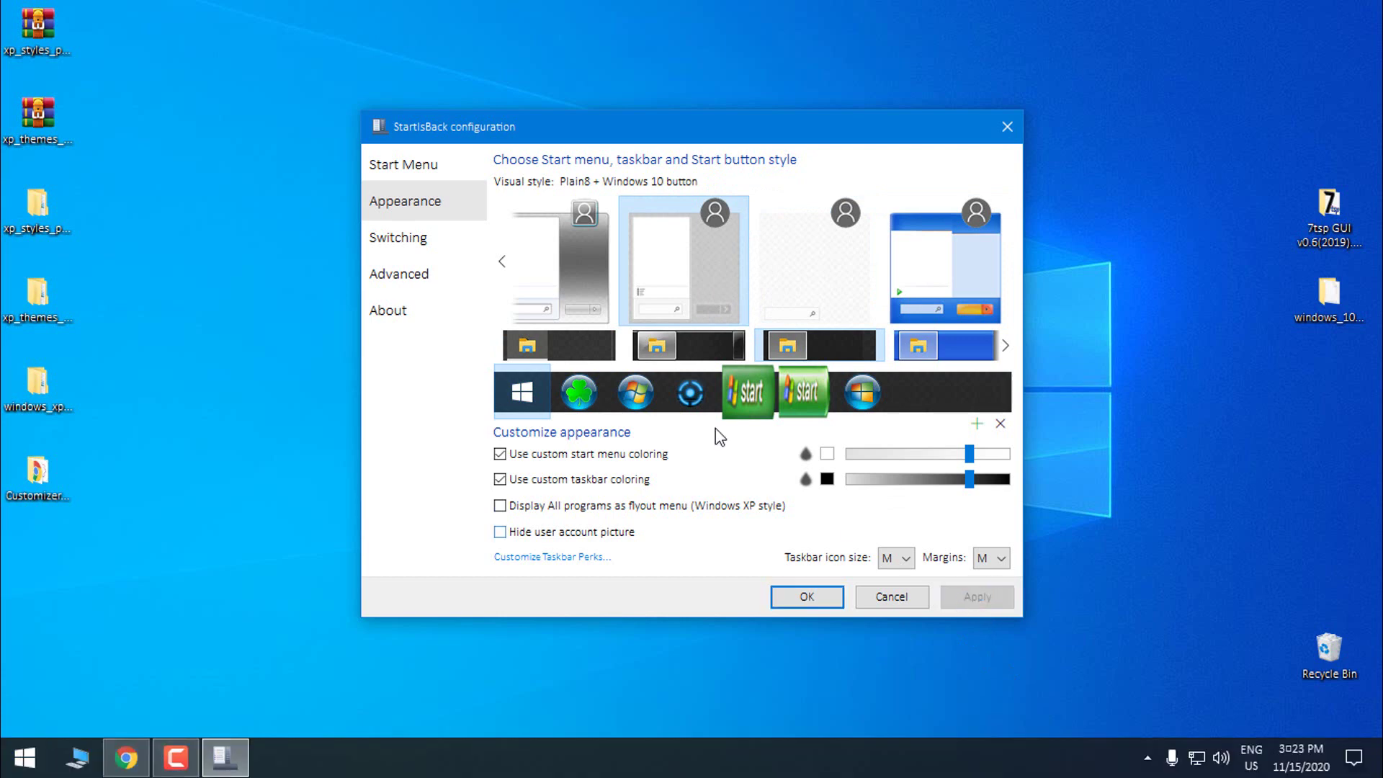
{"action": "left_click", "coordinate": [809, 598]}
Check the look of the This PC window both restored down and maximized, and close it.
{"action": "left_click", "coordinate": [77, 757]}
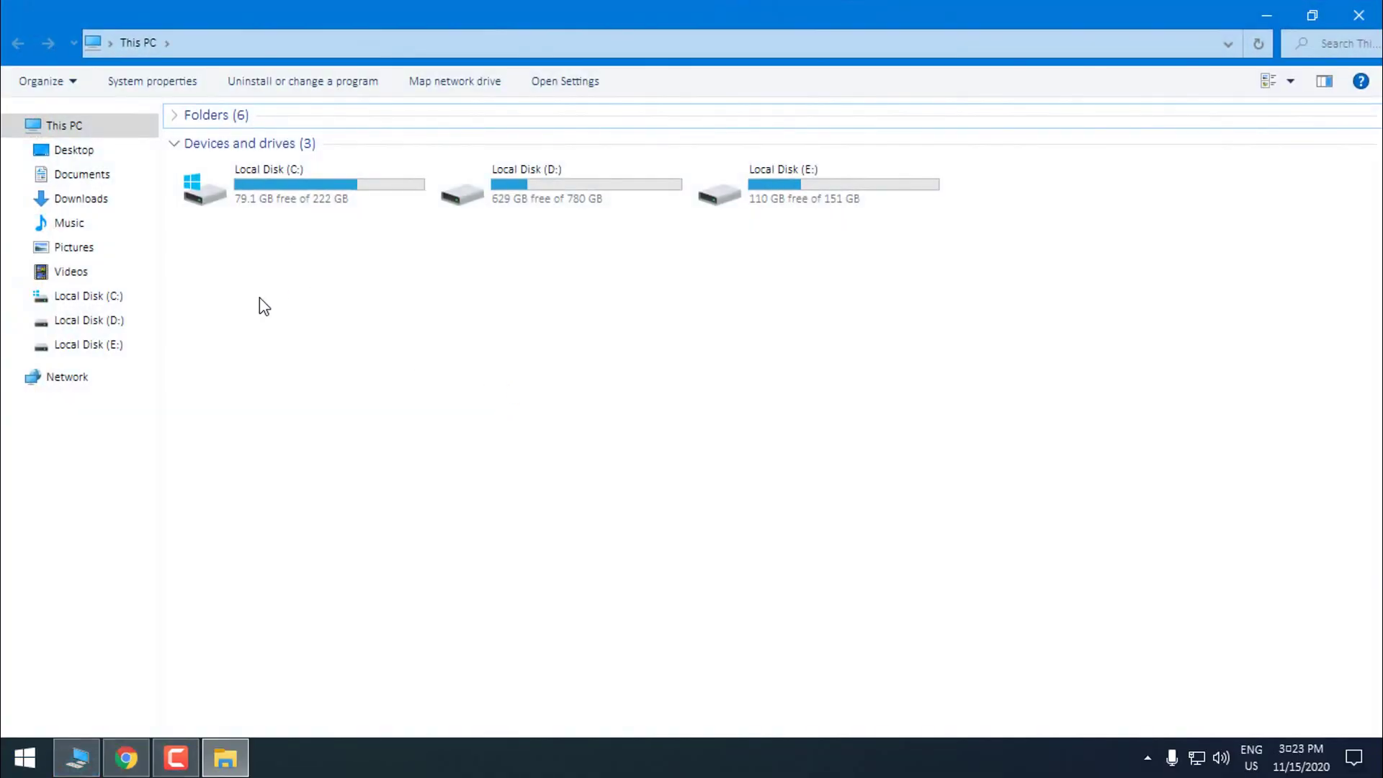
{"action": "left_click_drag", "start_coordinate": [327, 8], "coordinate": [650, 103]}
{"action": "right_click", "coordinate": [164, 353]}
{"action": "left_click", "coordinate": [208, 405]}
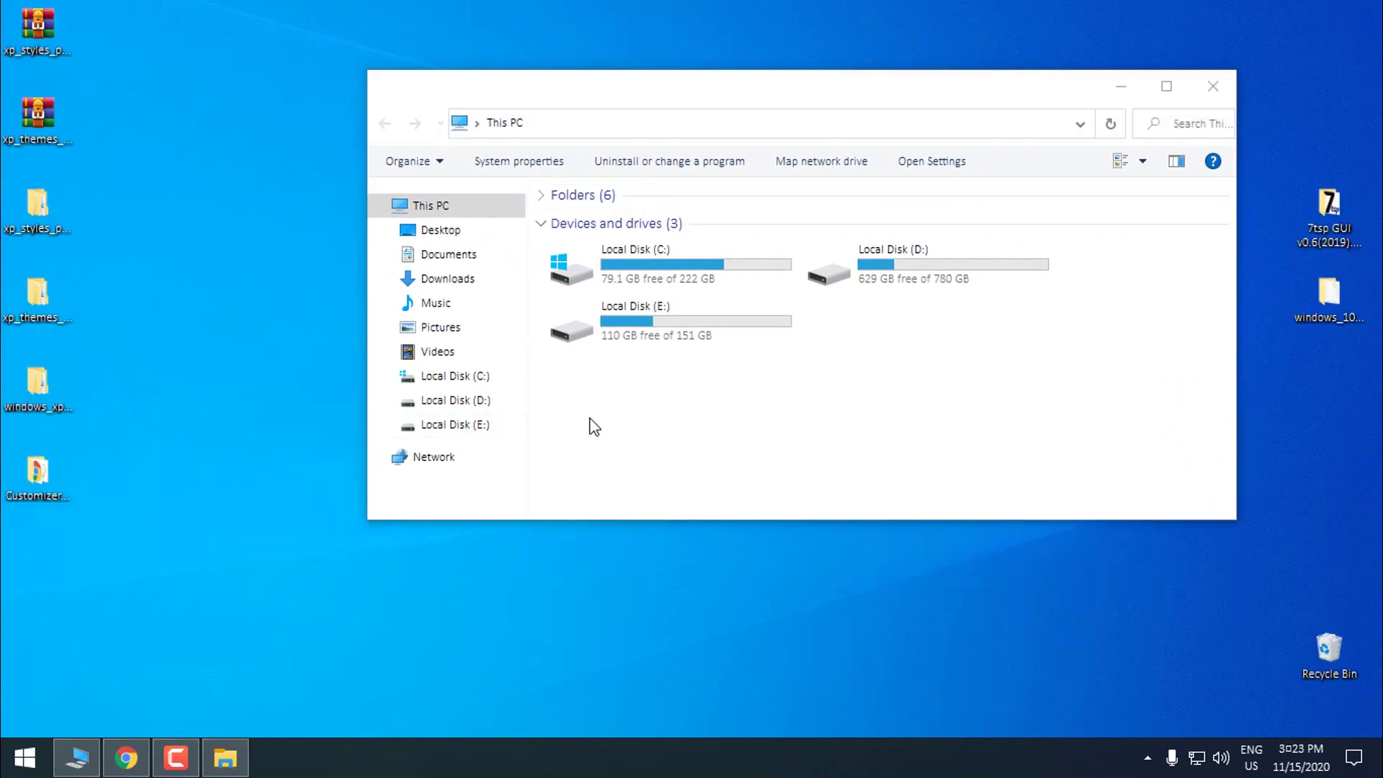
{"action": "left_click", "coordinate": [1167, 85]}
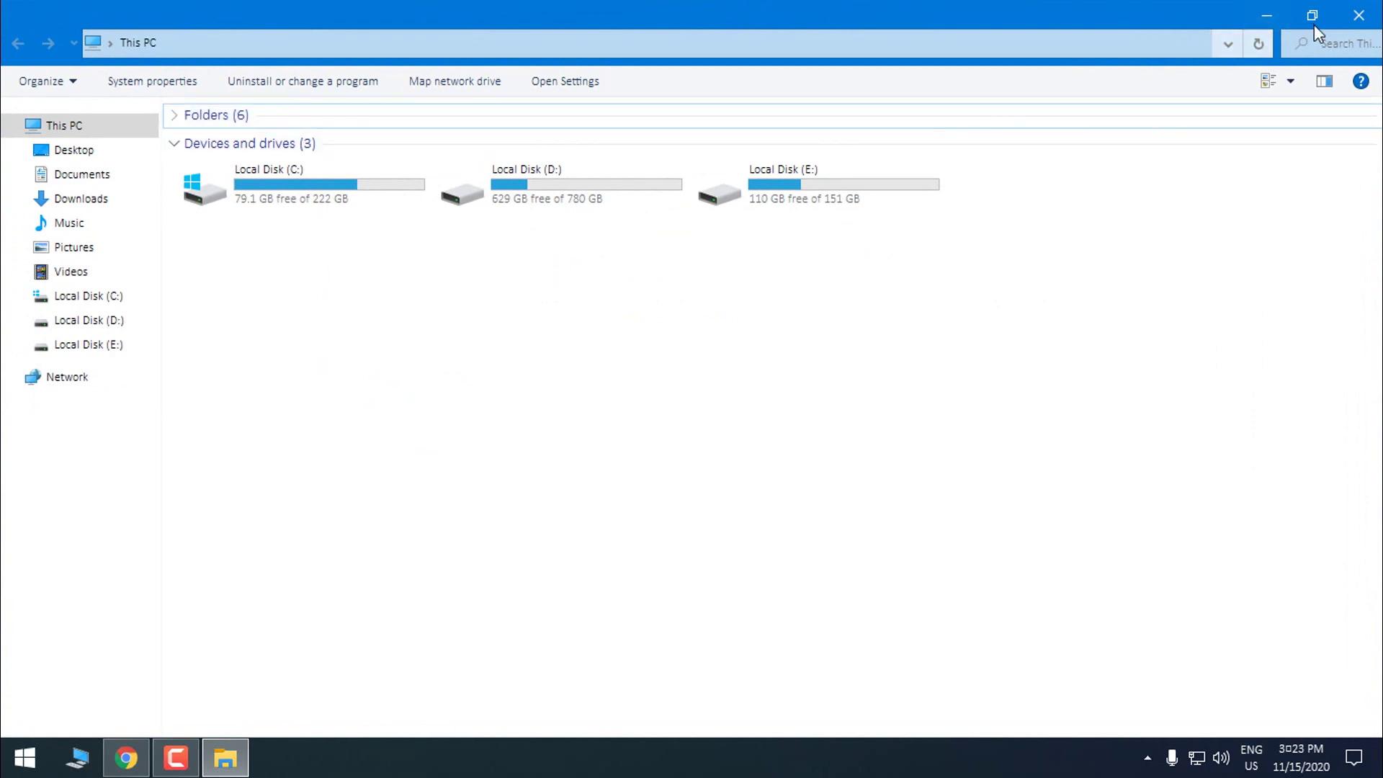
{"action": "left_click", "coordinate": [1359, 15]}
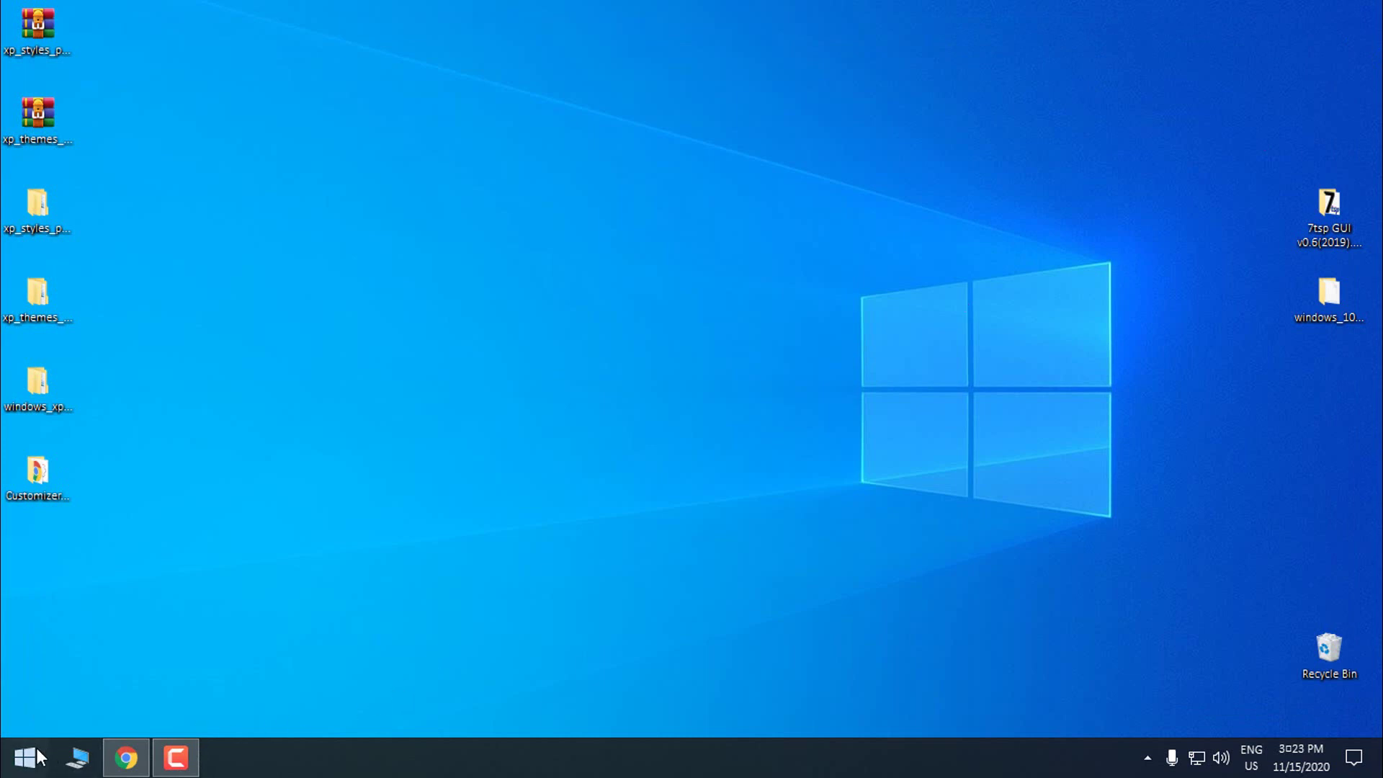
Search the Start menu for "restore" and open the "Create a restore point" settings.
{"action": "left_click", "coordinate": [42, 754]}
{"action": "right_click", "coordinate": [402, 283]}
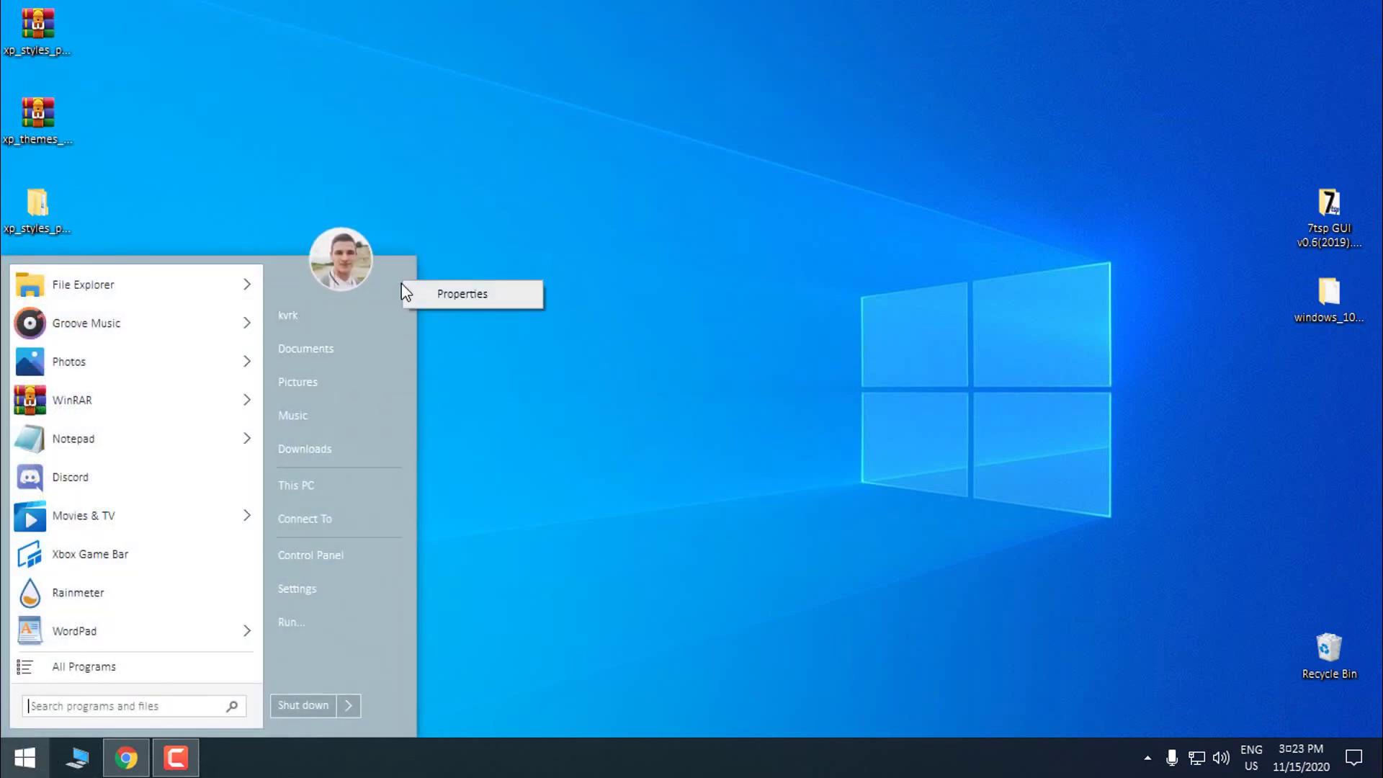
{"action": "left_click", "coordinate": [402, 282]}
{"action": "left_click", "coordinate": [50, 701]}
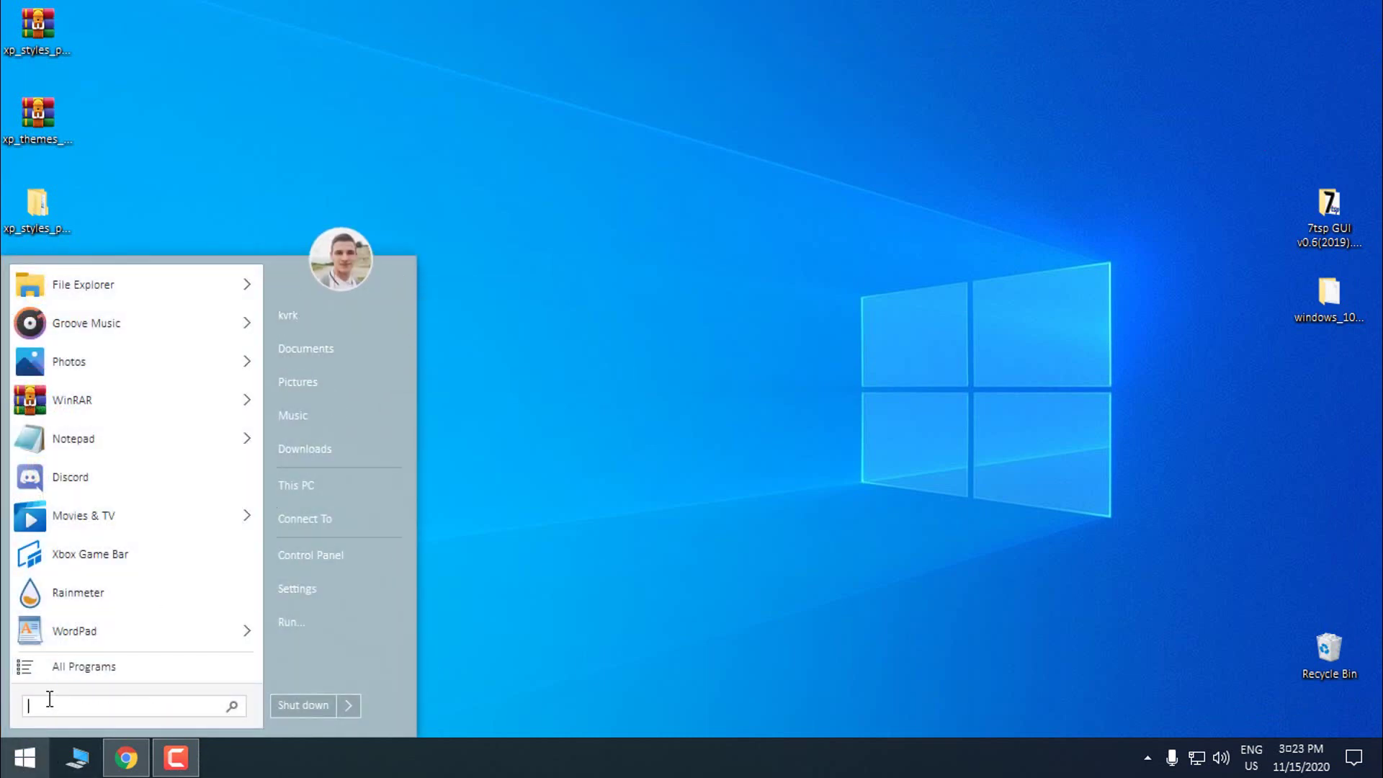
{"action": "type", "text": "restore"}
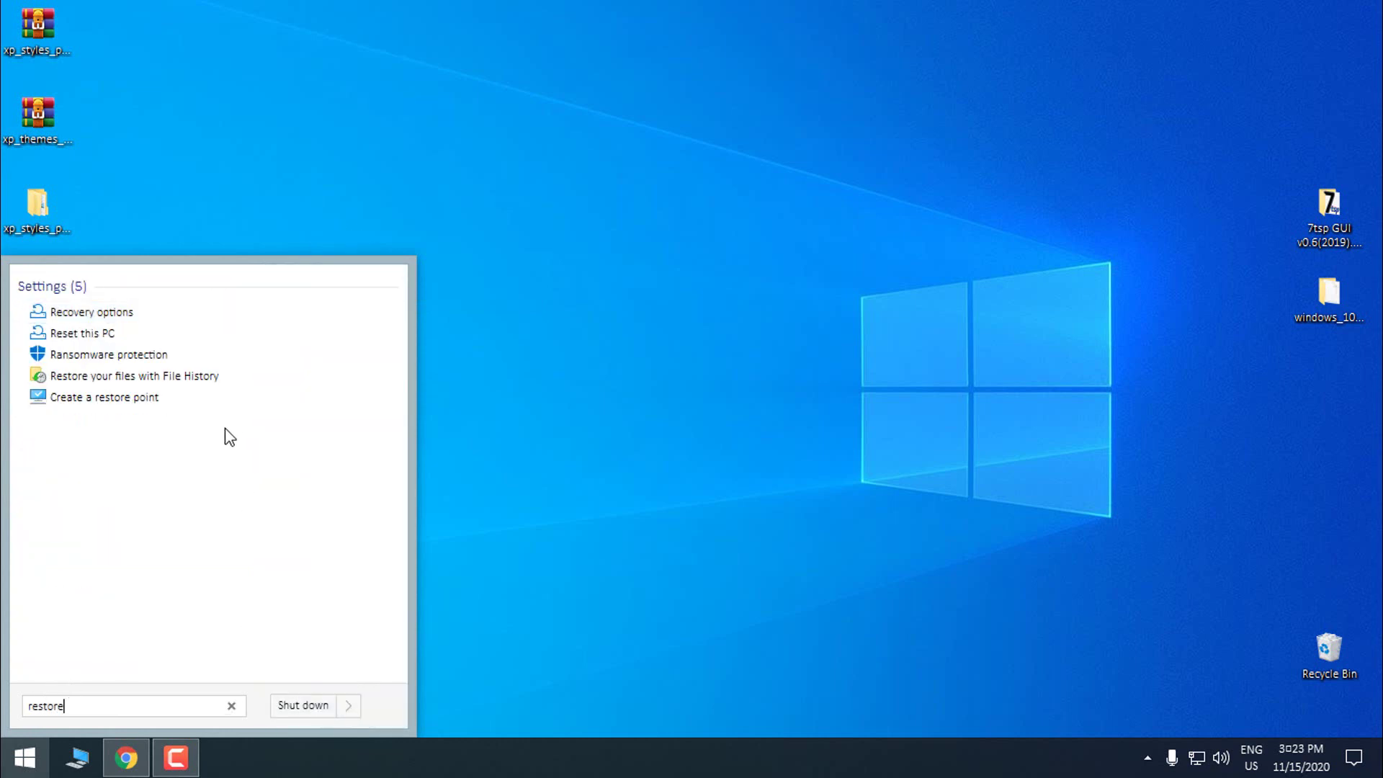
{"action": "left_click", "coordinate": [124, 400]}
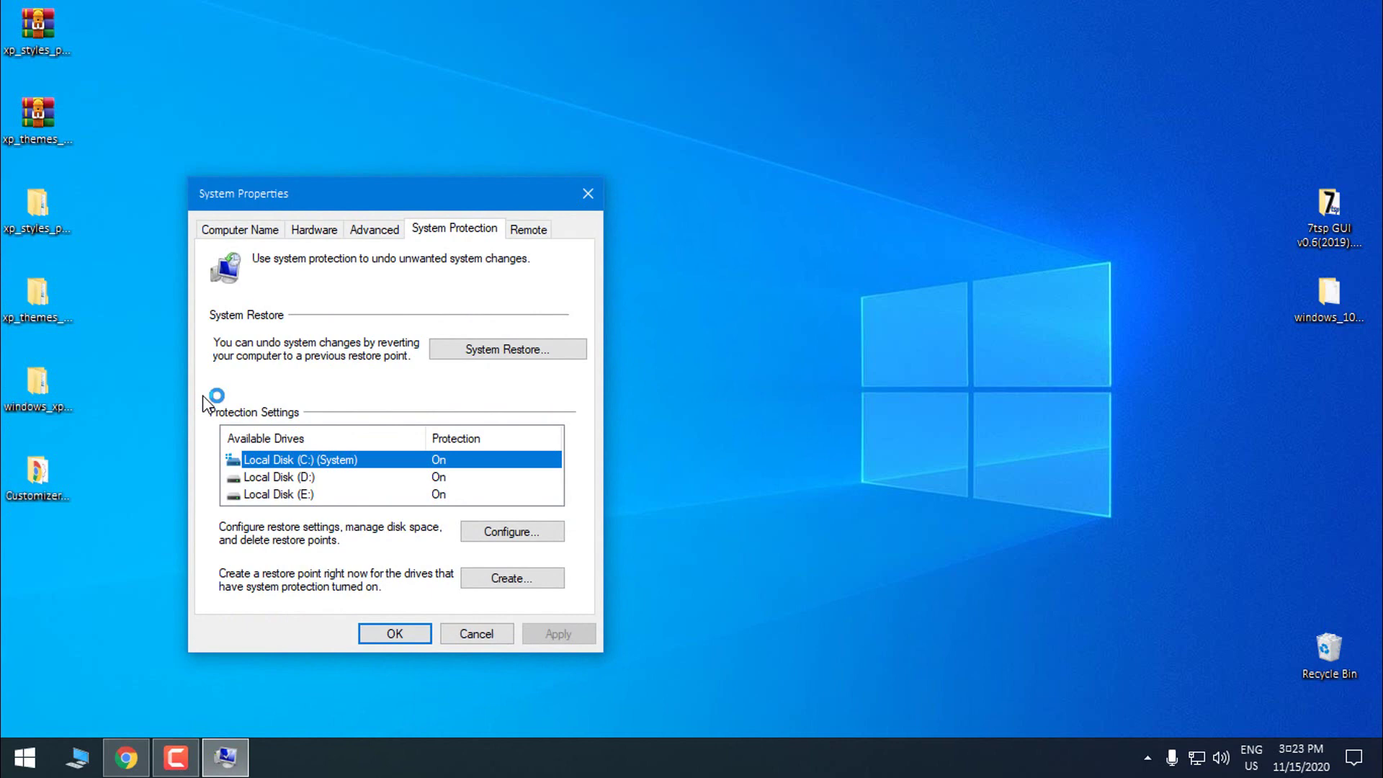
Create a system restore point with the description "12".
{"action": "key", "text": "alt+c"}
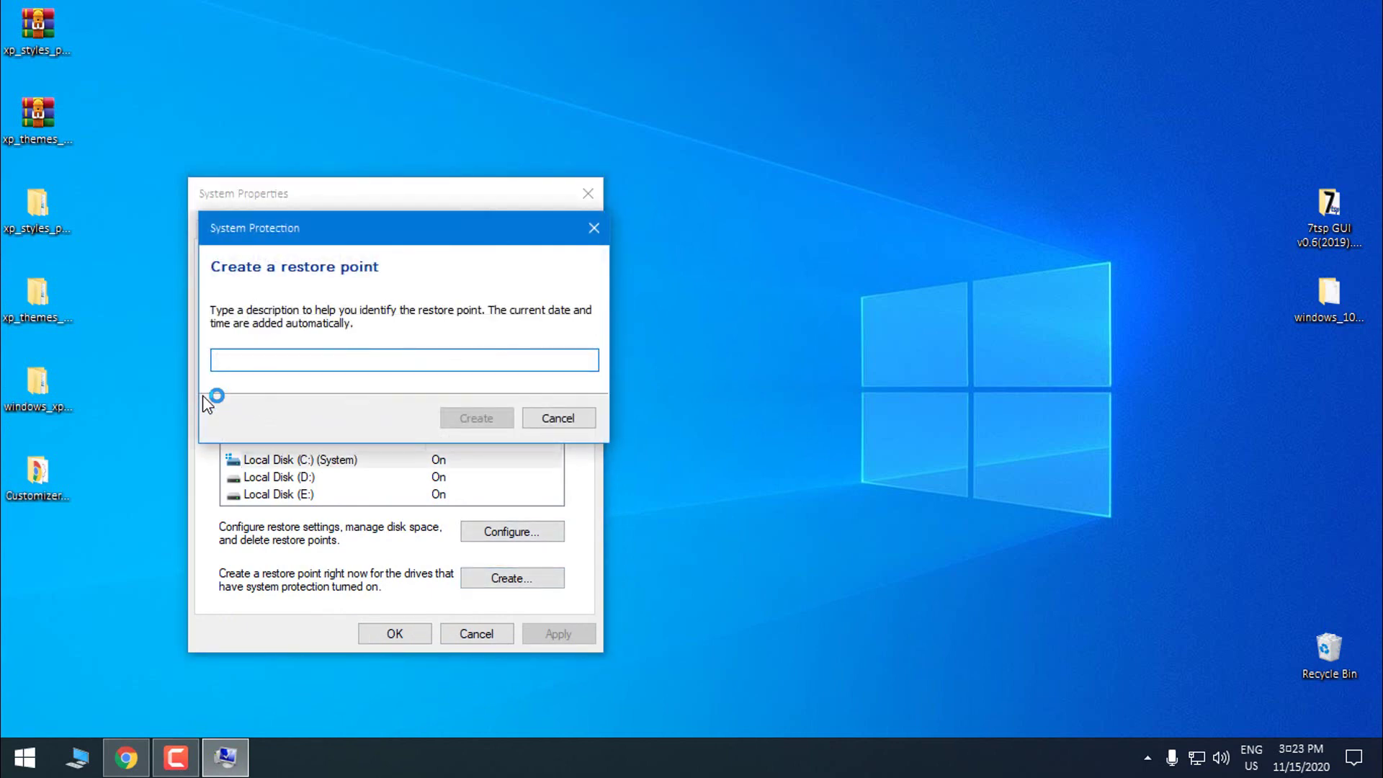
{"action": "type", "text": "12"}
{"action": "key", "text": "Return"}
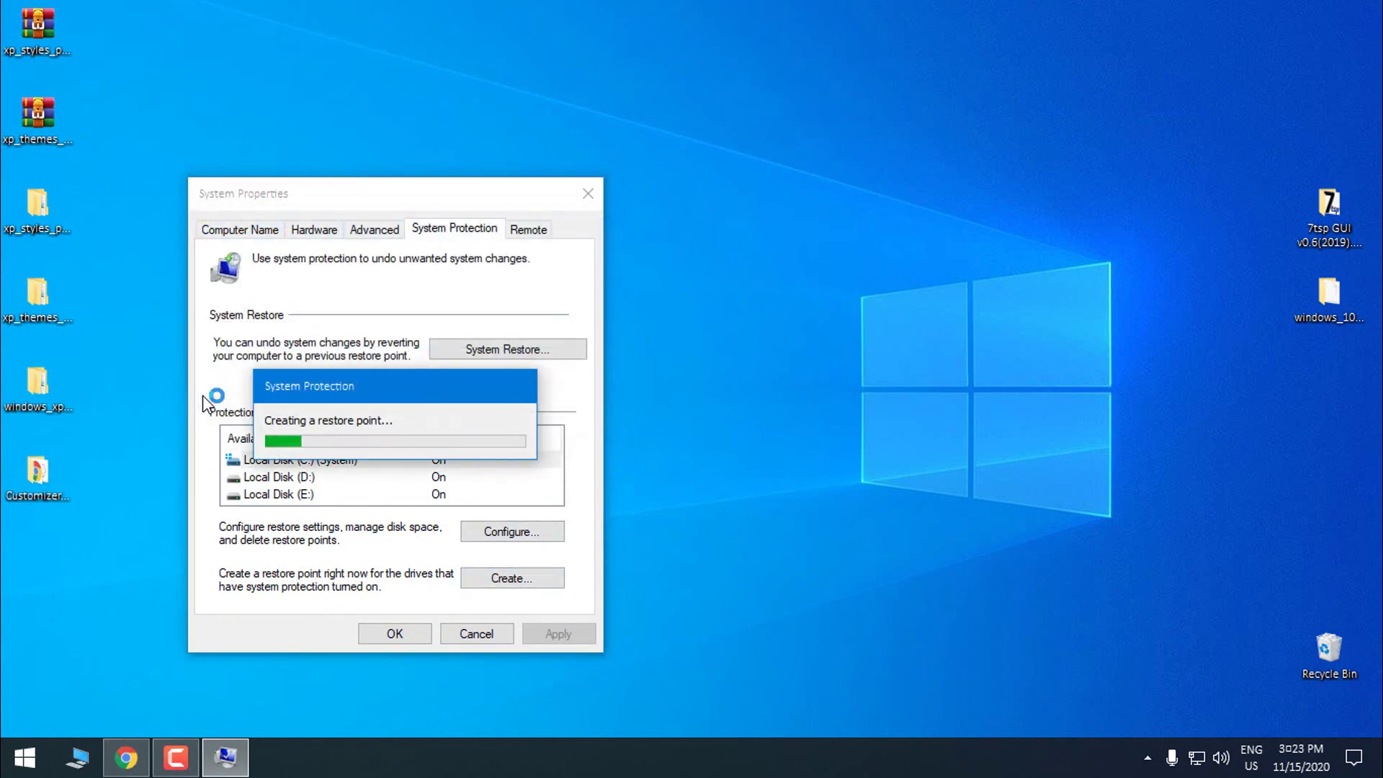